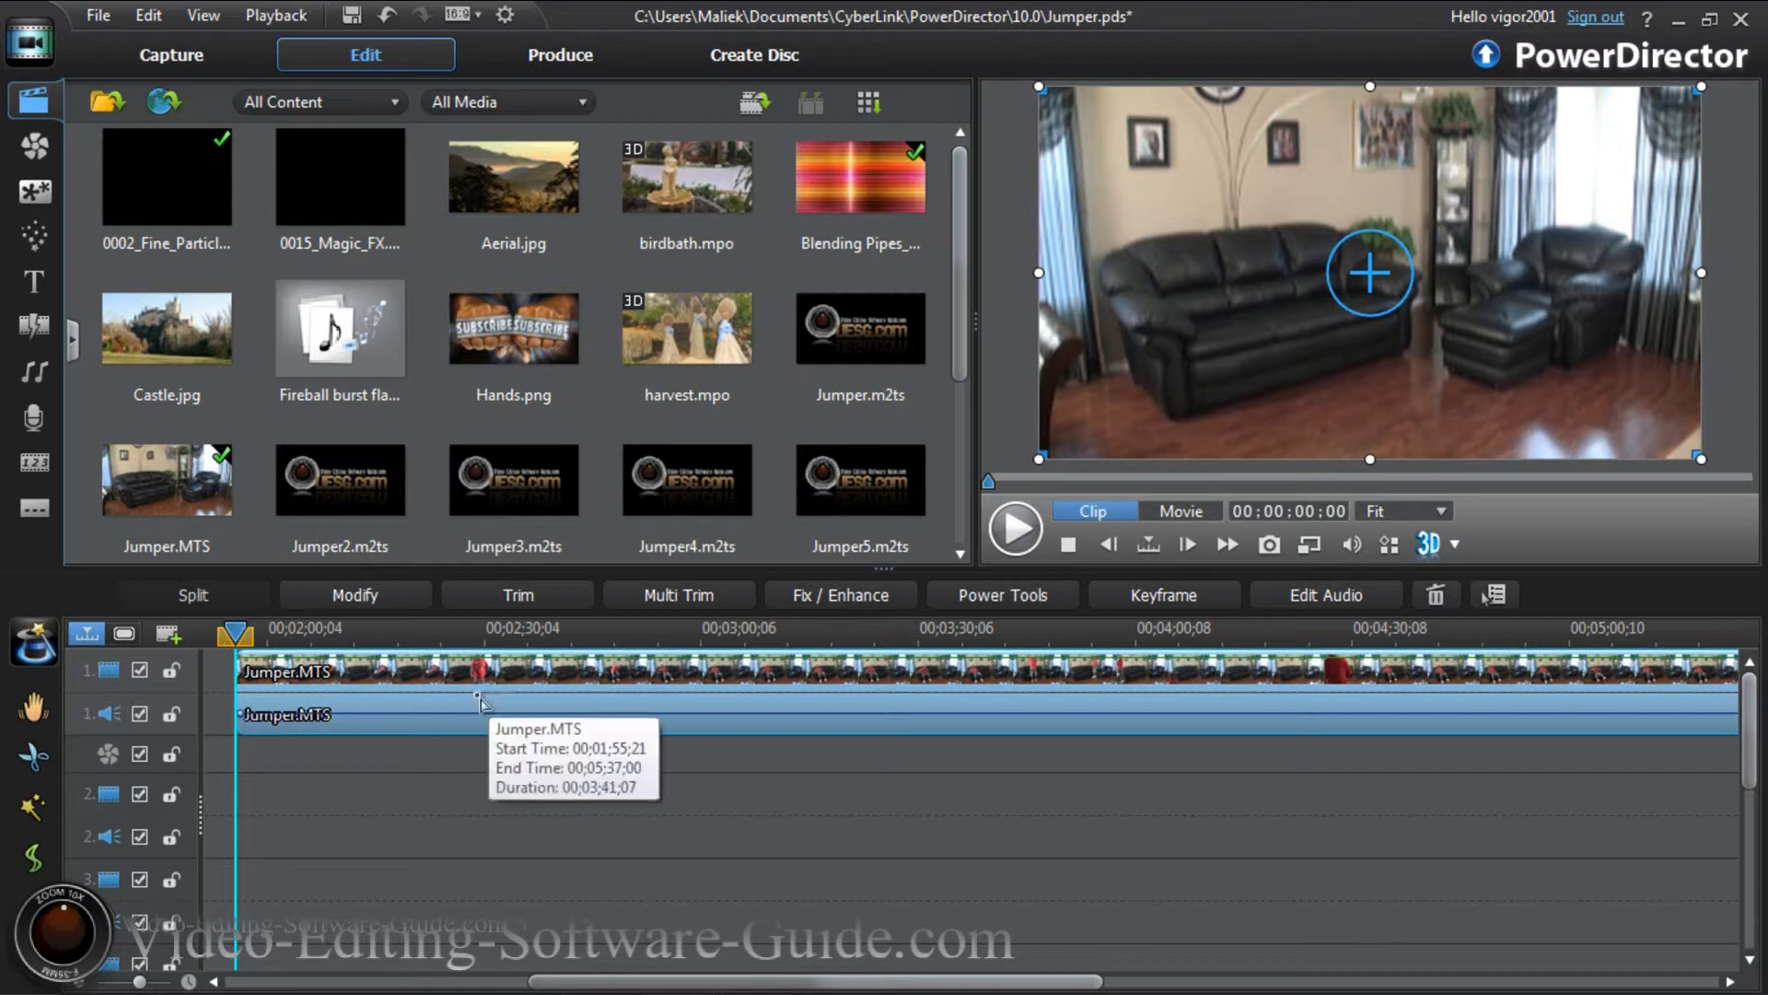
Split the Jumper.MTS clip at clip time 00:00:14:20, with the man seated in the armchair.
{"action": "left_click_drag", "start_coordinate": [236, 642], "coordinate": [340, 656]}
{"action": "left_click", "coordinate": [604, 715]}
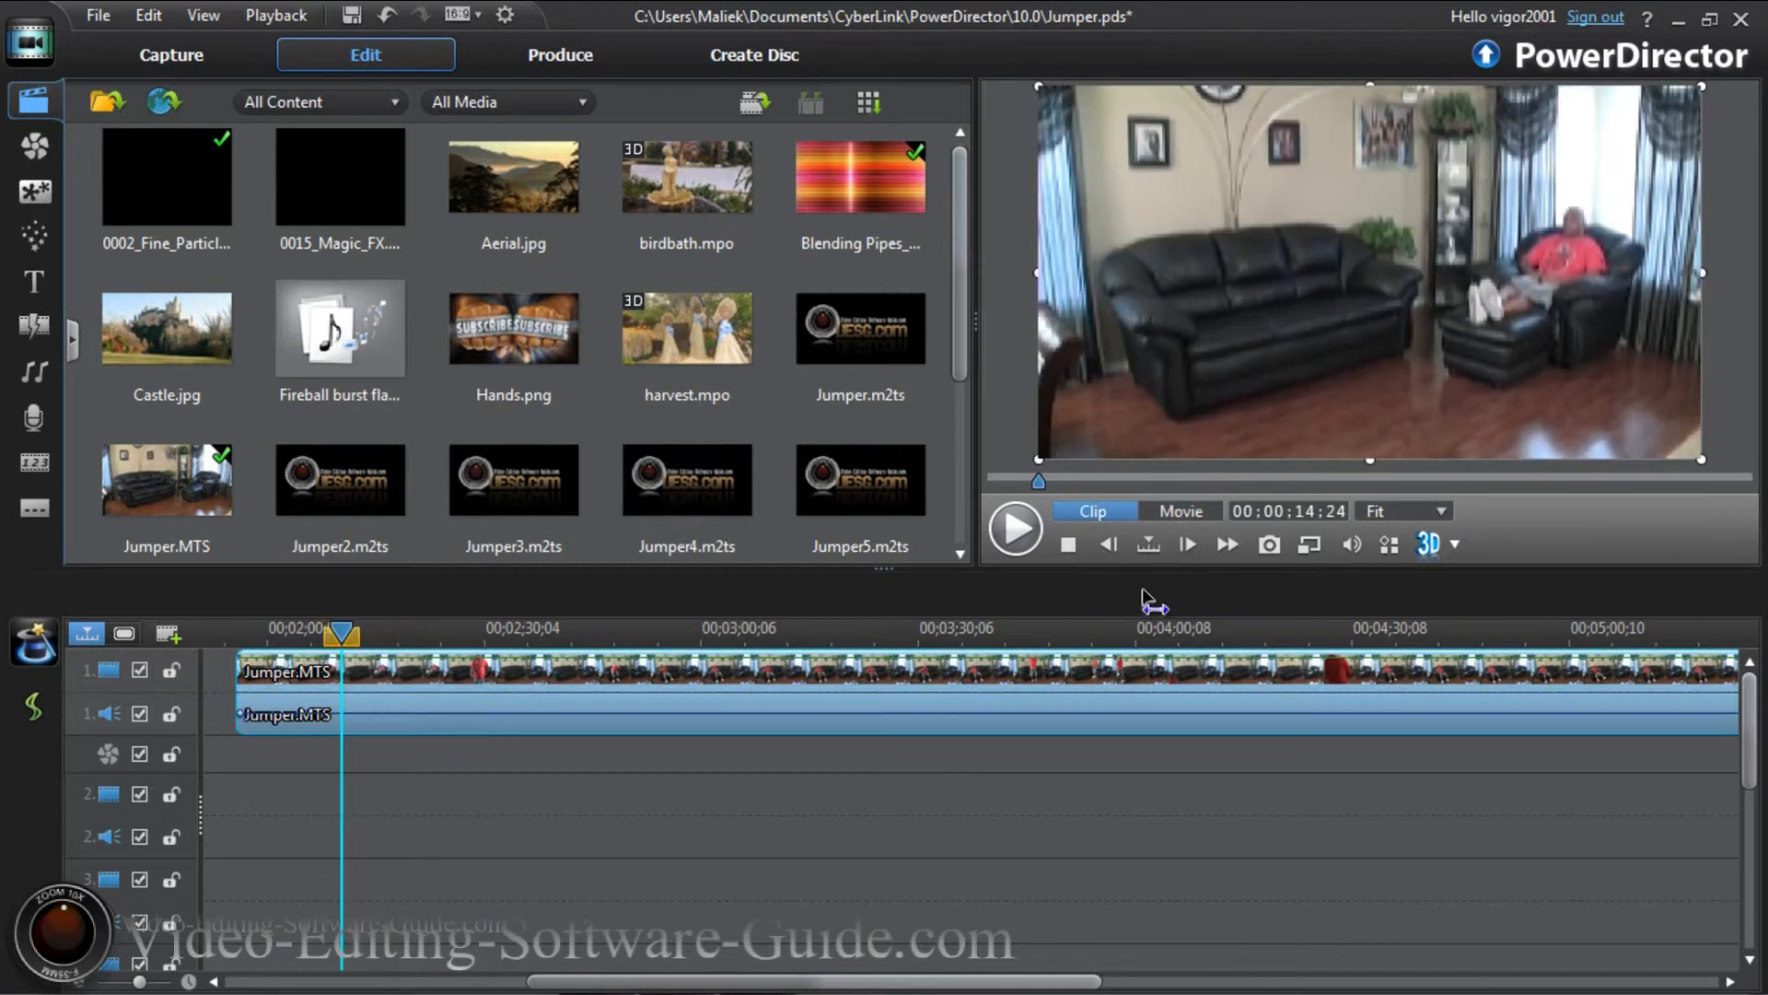
{"action": "left_click", "coordinate": [1111, 543]}
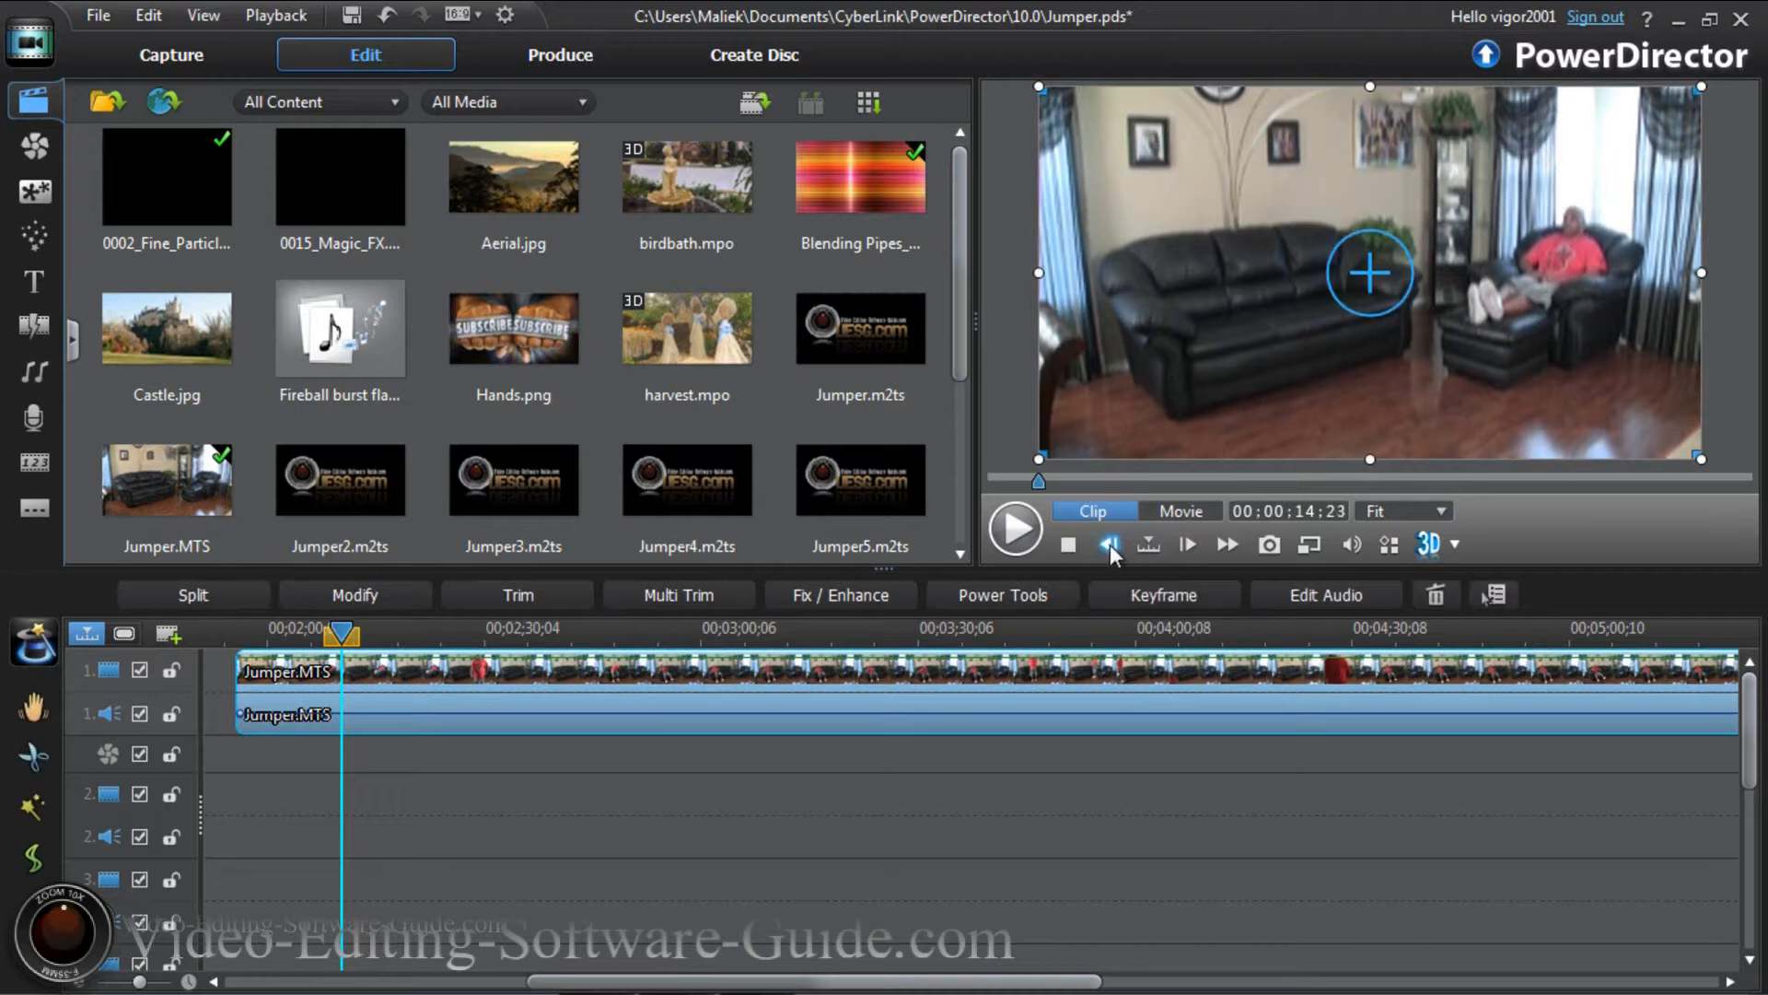
{"action": "left_click", "coordinate": [1108, 545]}
{"action": "left_click", "coordinate": [1109, 545]}
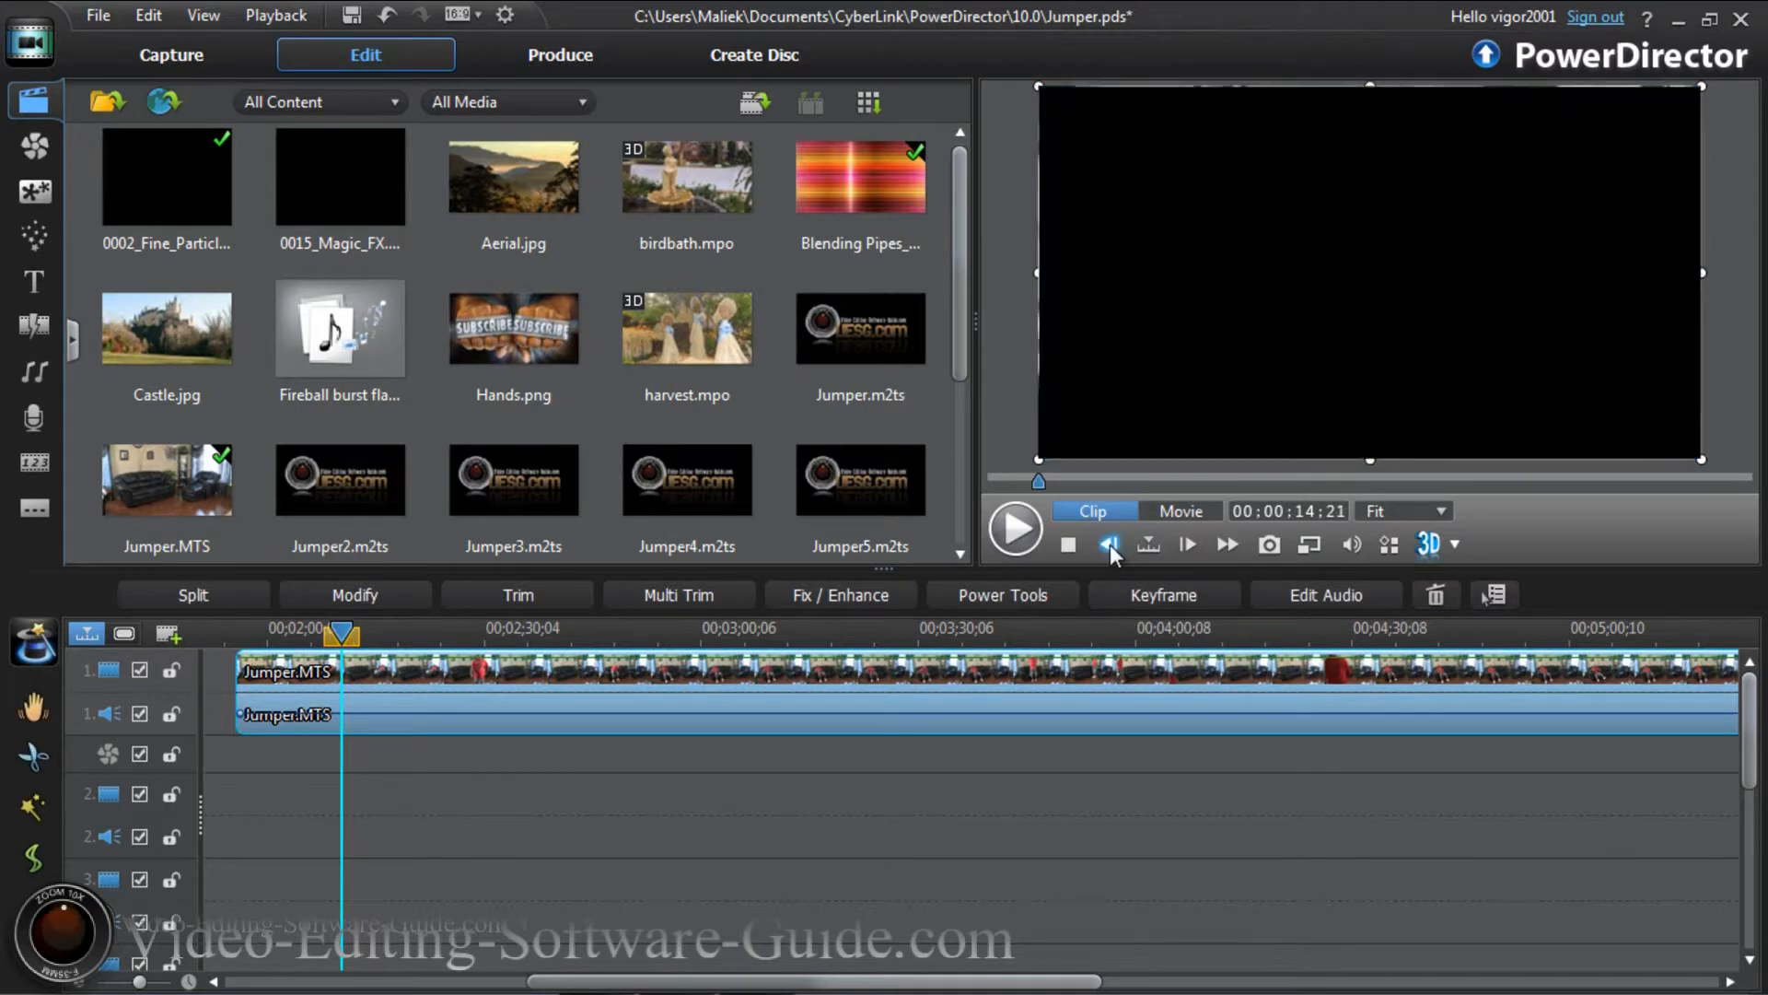
{"action": "left_click", "coordinate": [1109, 544]}
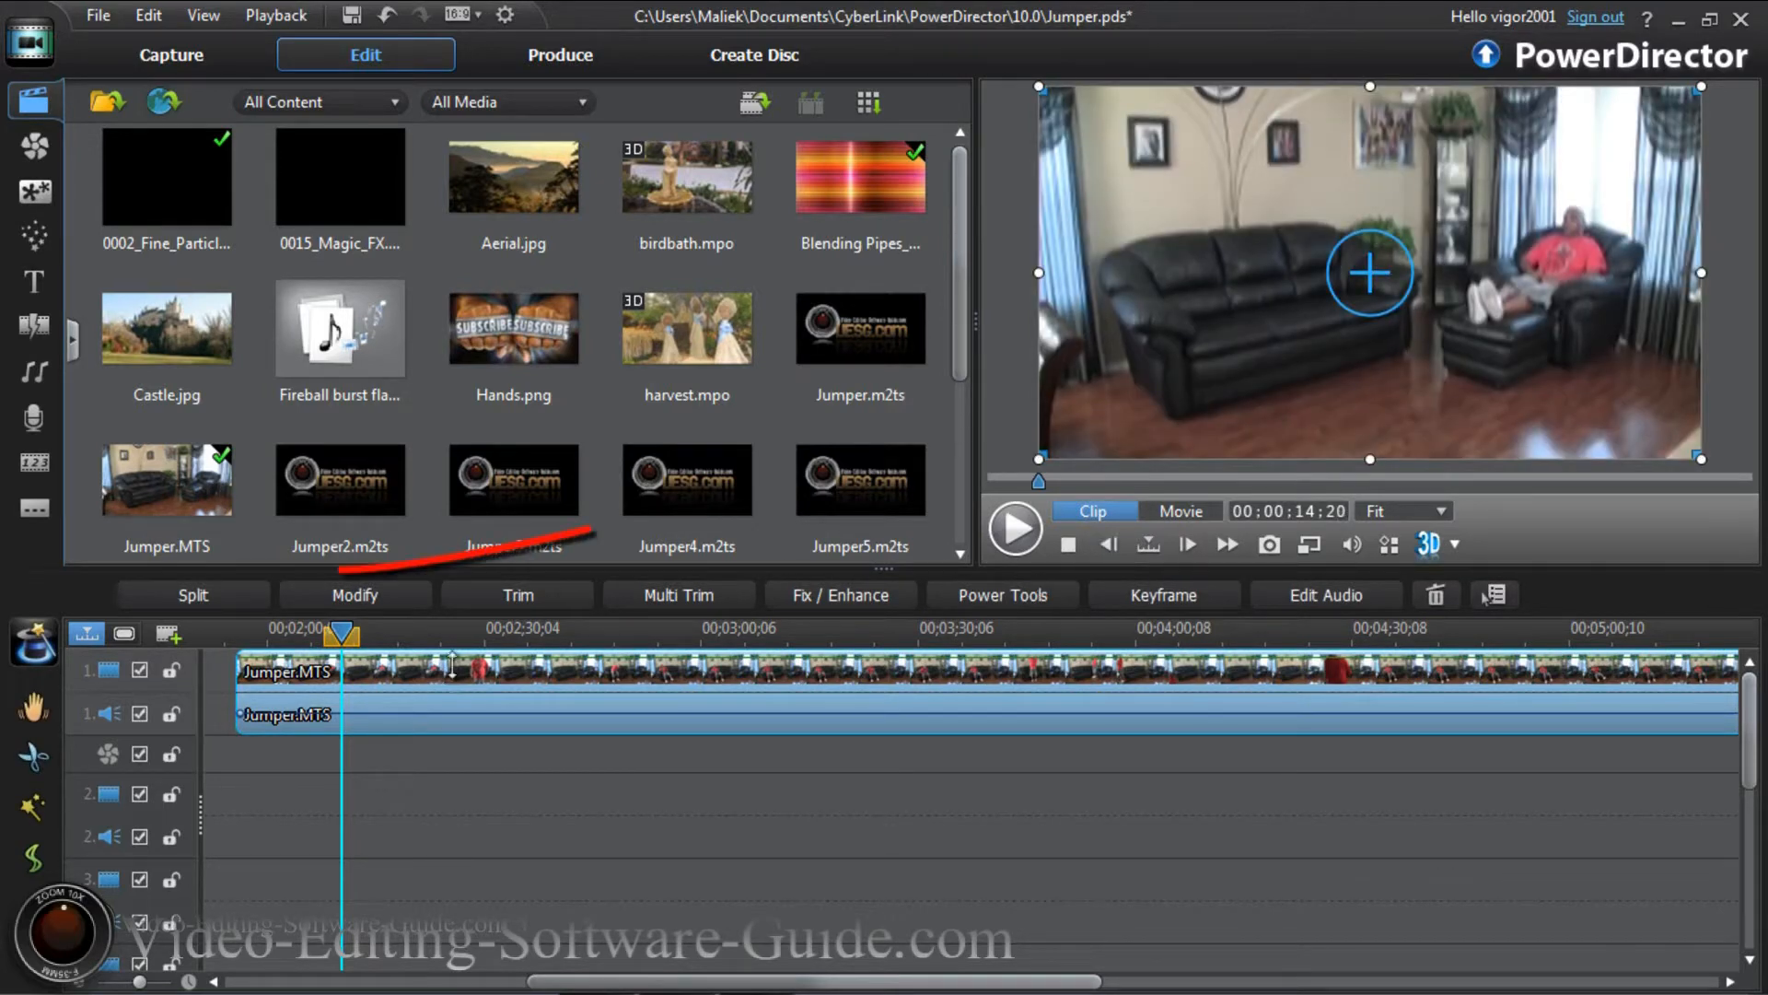
{"action": "left_click", "coordinate": [210, 594]}
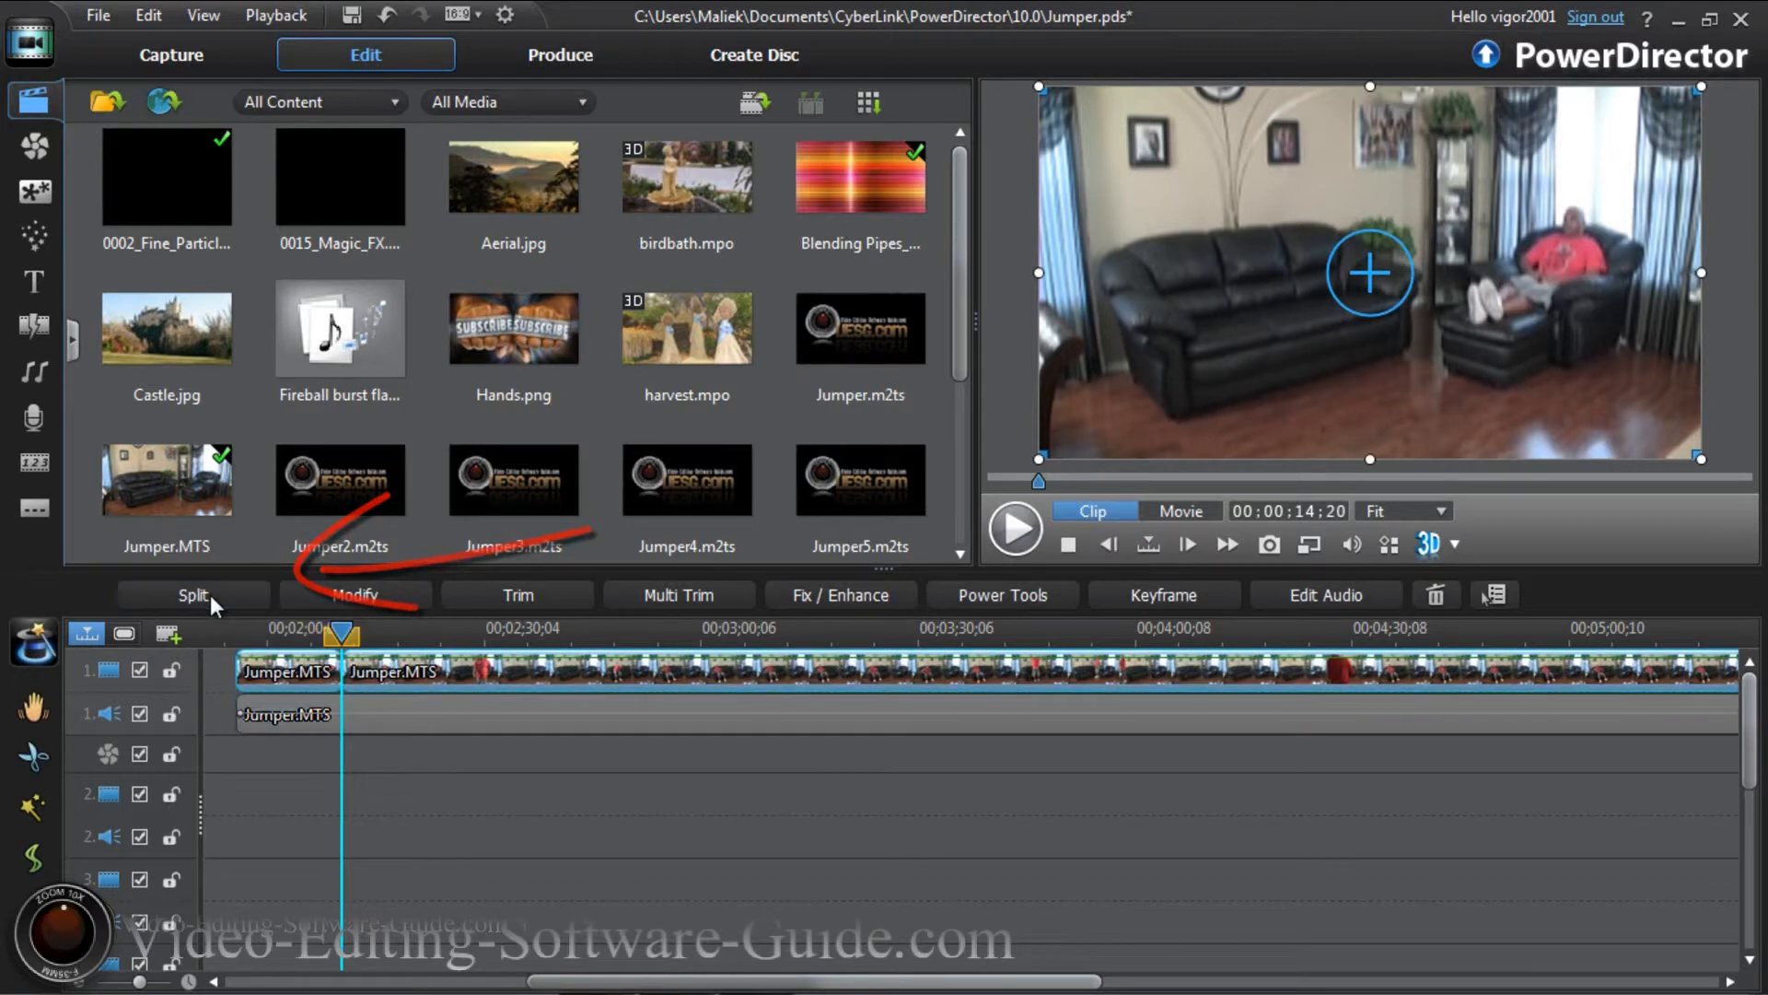
Remove the short opening segment of Jumper.MTS before the split, closing the gap.
{"action": "left_click", "coordinate": [298, 669]}
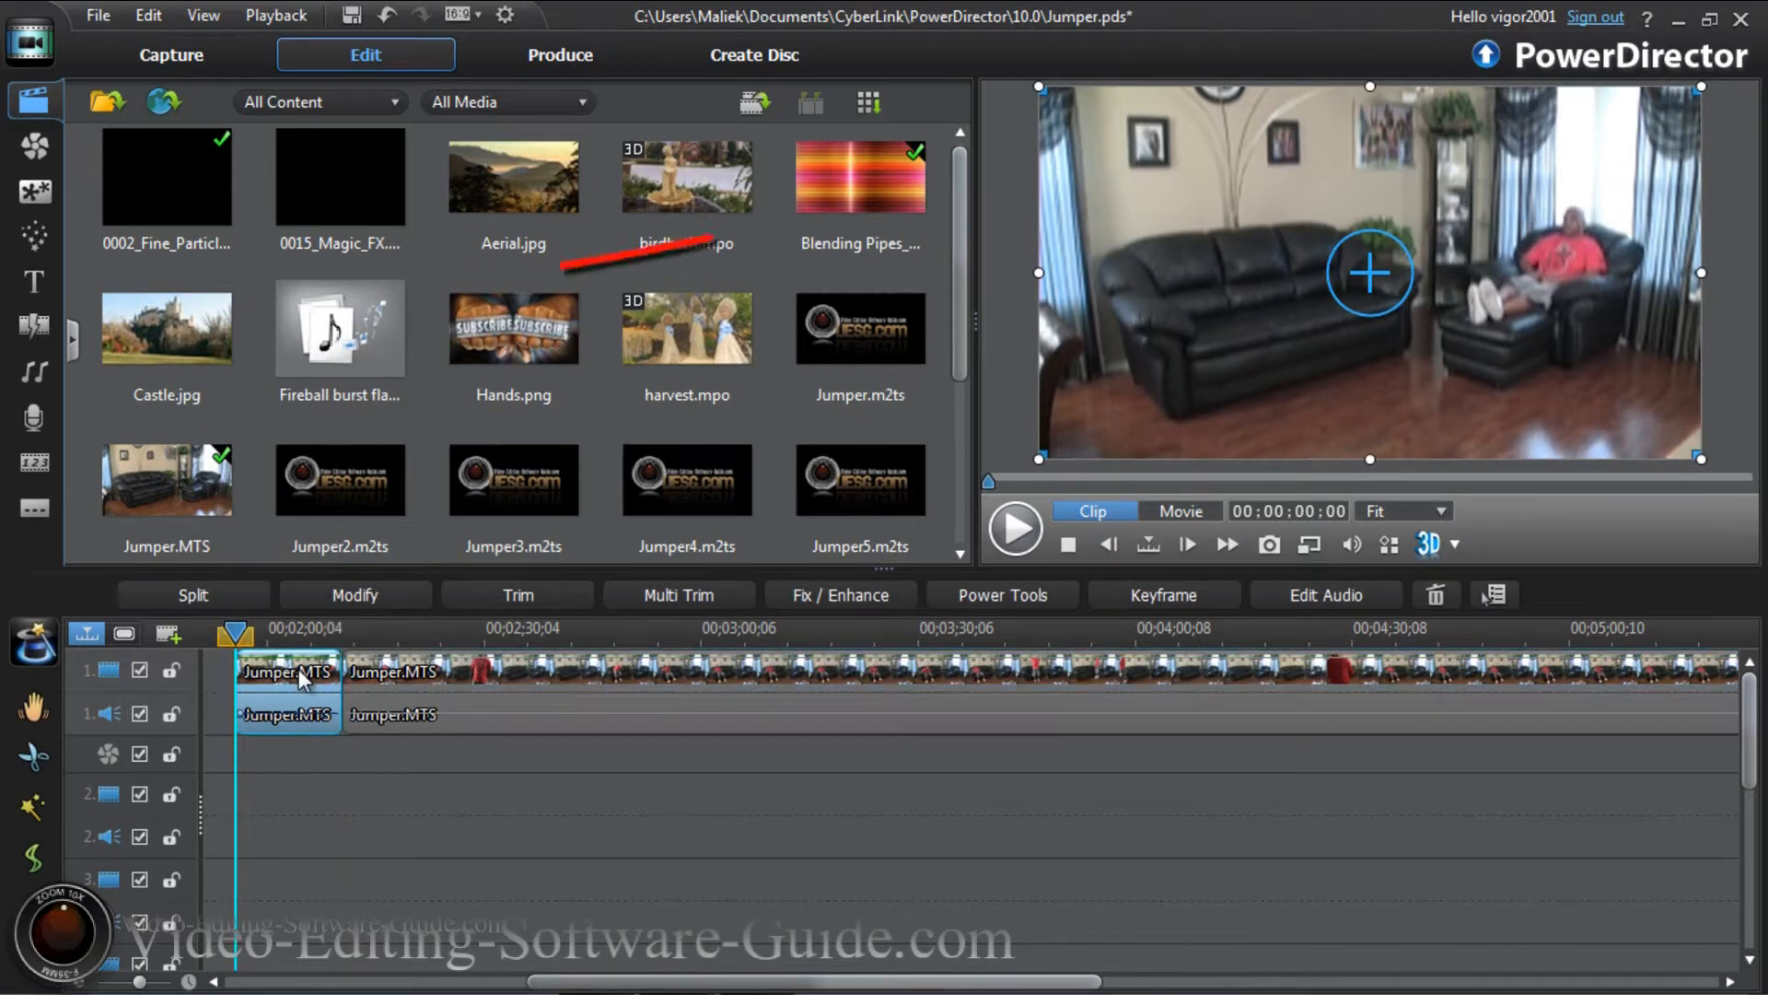
{"action": "right_click", "coordinate": [298, 669]}
{"action": "left_click", "coordinate": [370, 280]}
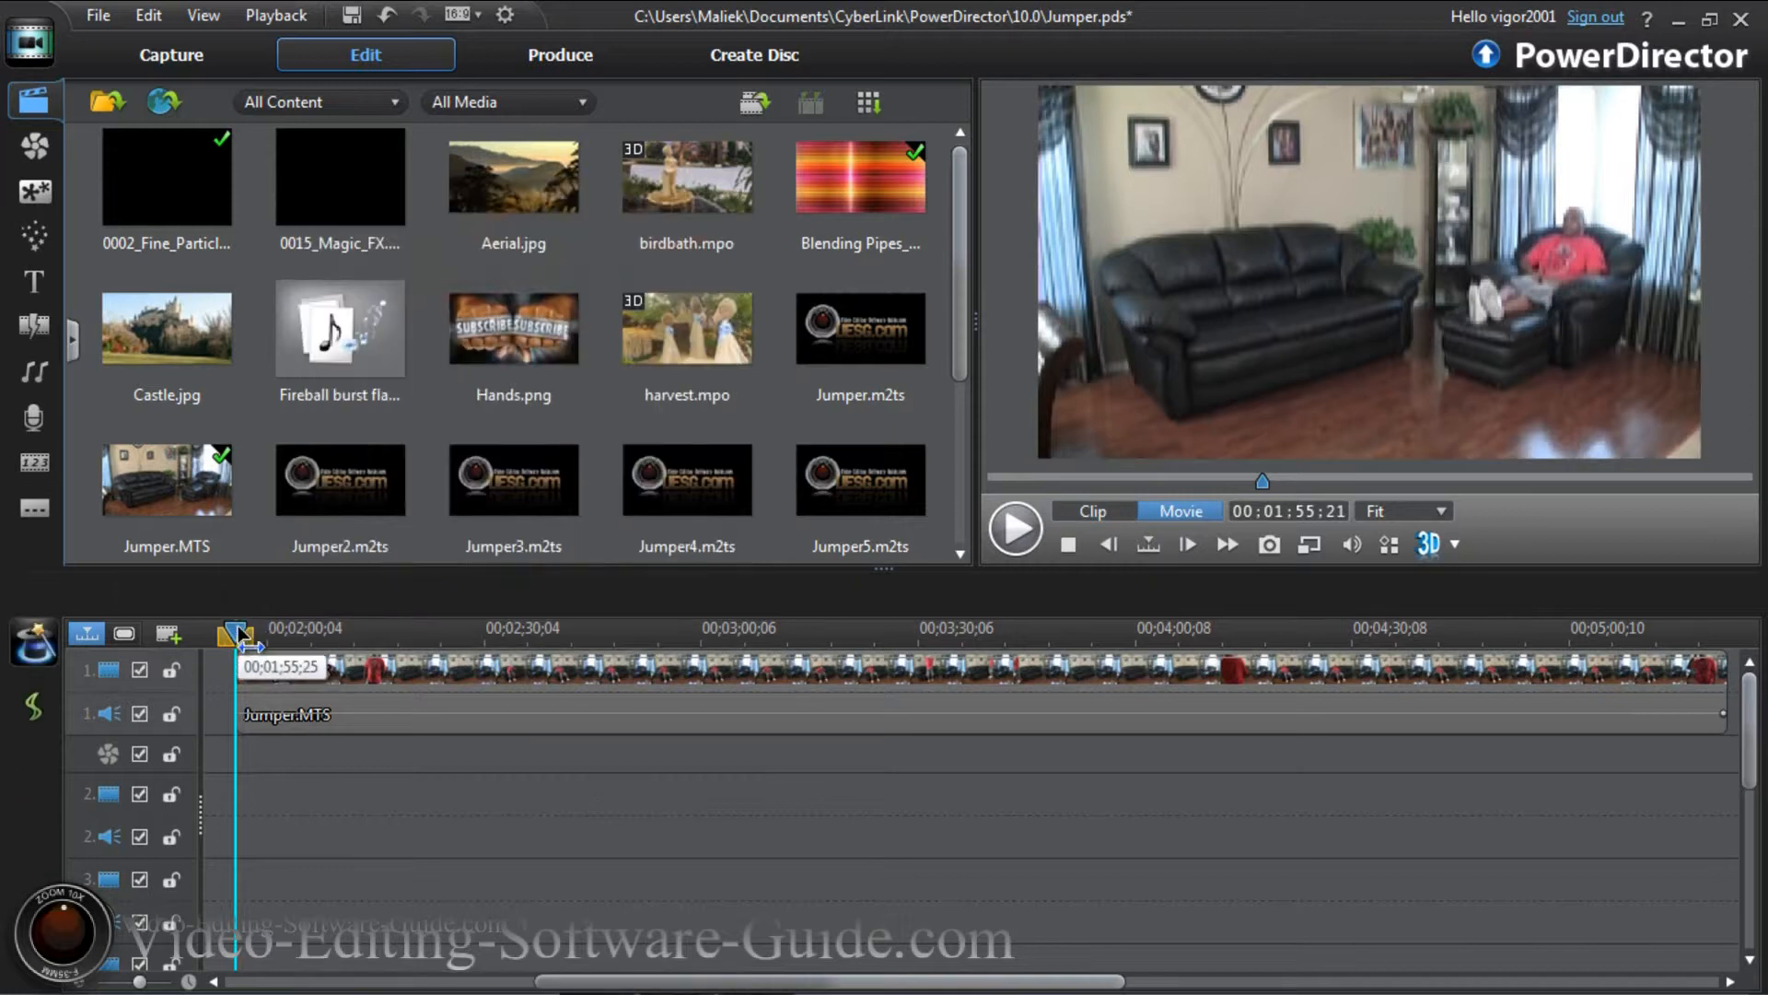
Find the end of the armchair shot and split Jumper.MTS at movie time 00:02:01:14.
{"action": "left_click_drag", "start_coordinate": [238, 636], "coordinate": [271, 634]}
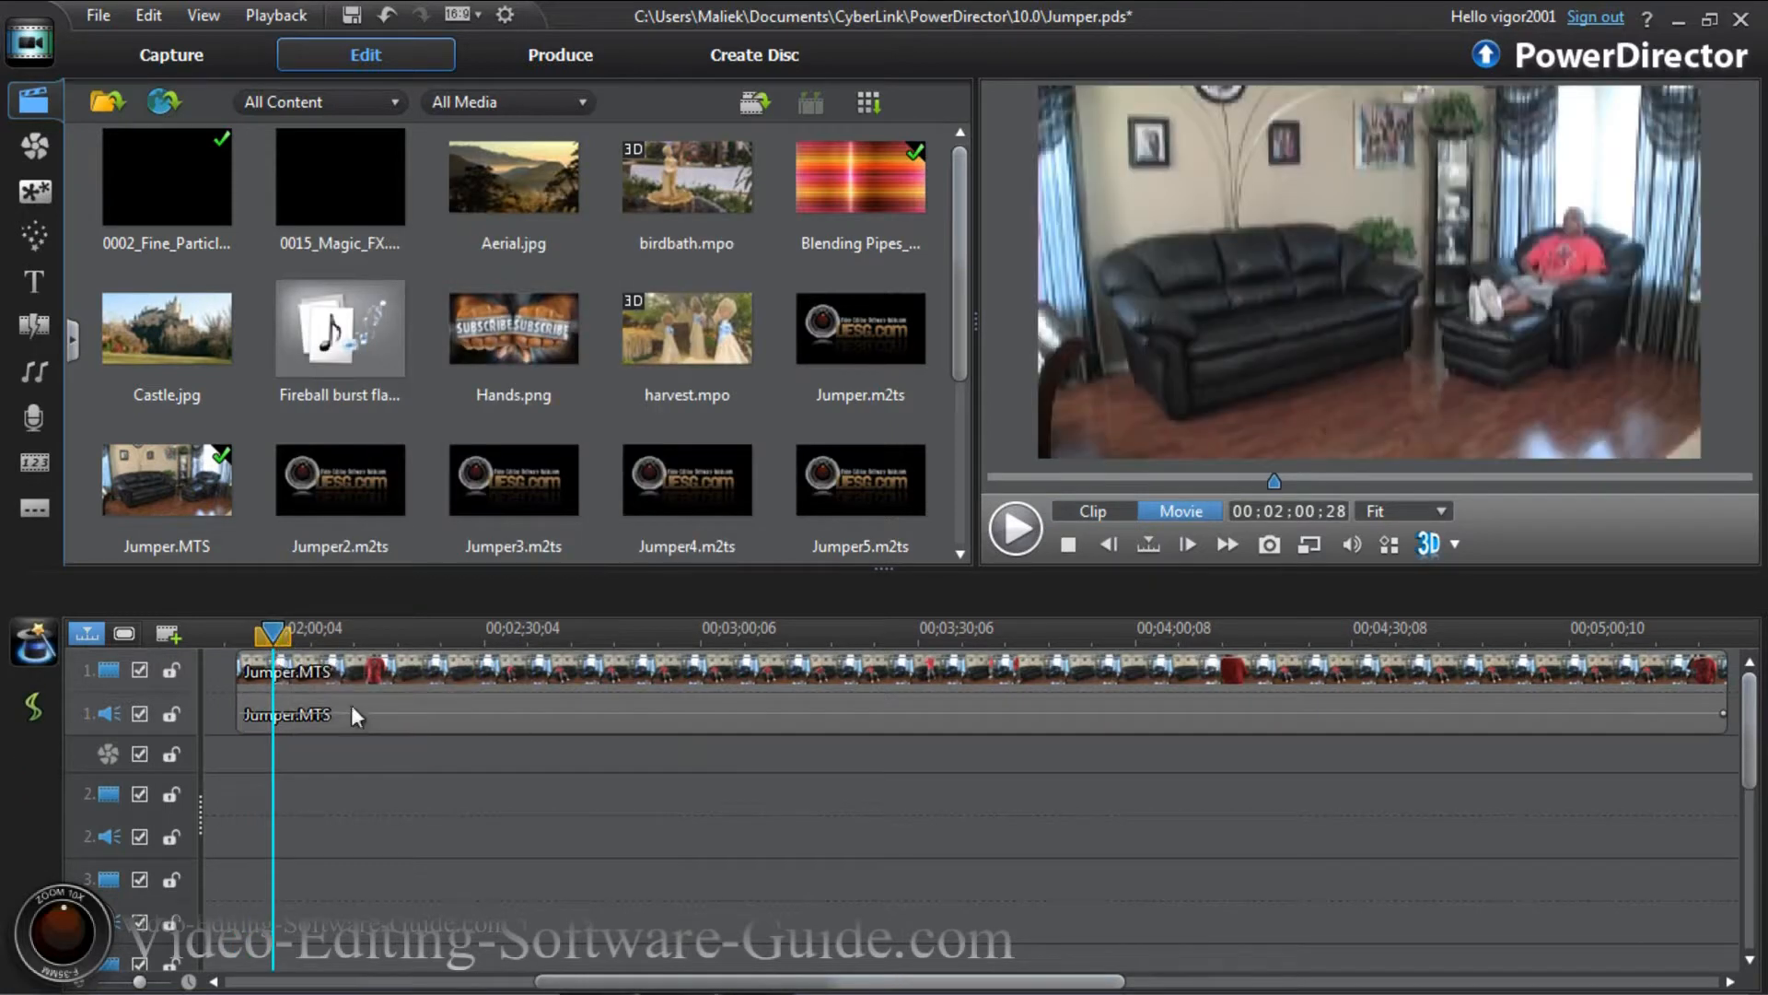
{"action": "mouse_move", "coordinate": [272, 634]}
{"action": "left_mouse_down"}
{"action": "mouse_move", "coordinate": [312, 636]}
{"action": "mouse_move", "coordinate": [302, 646]}
{"action": "left_mouse_up"}
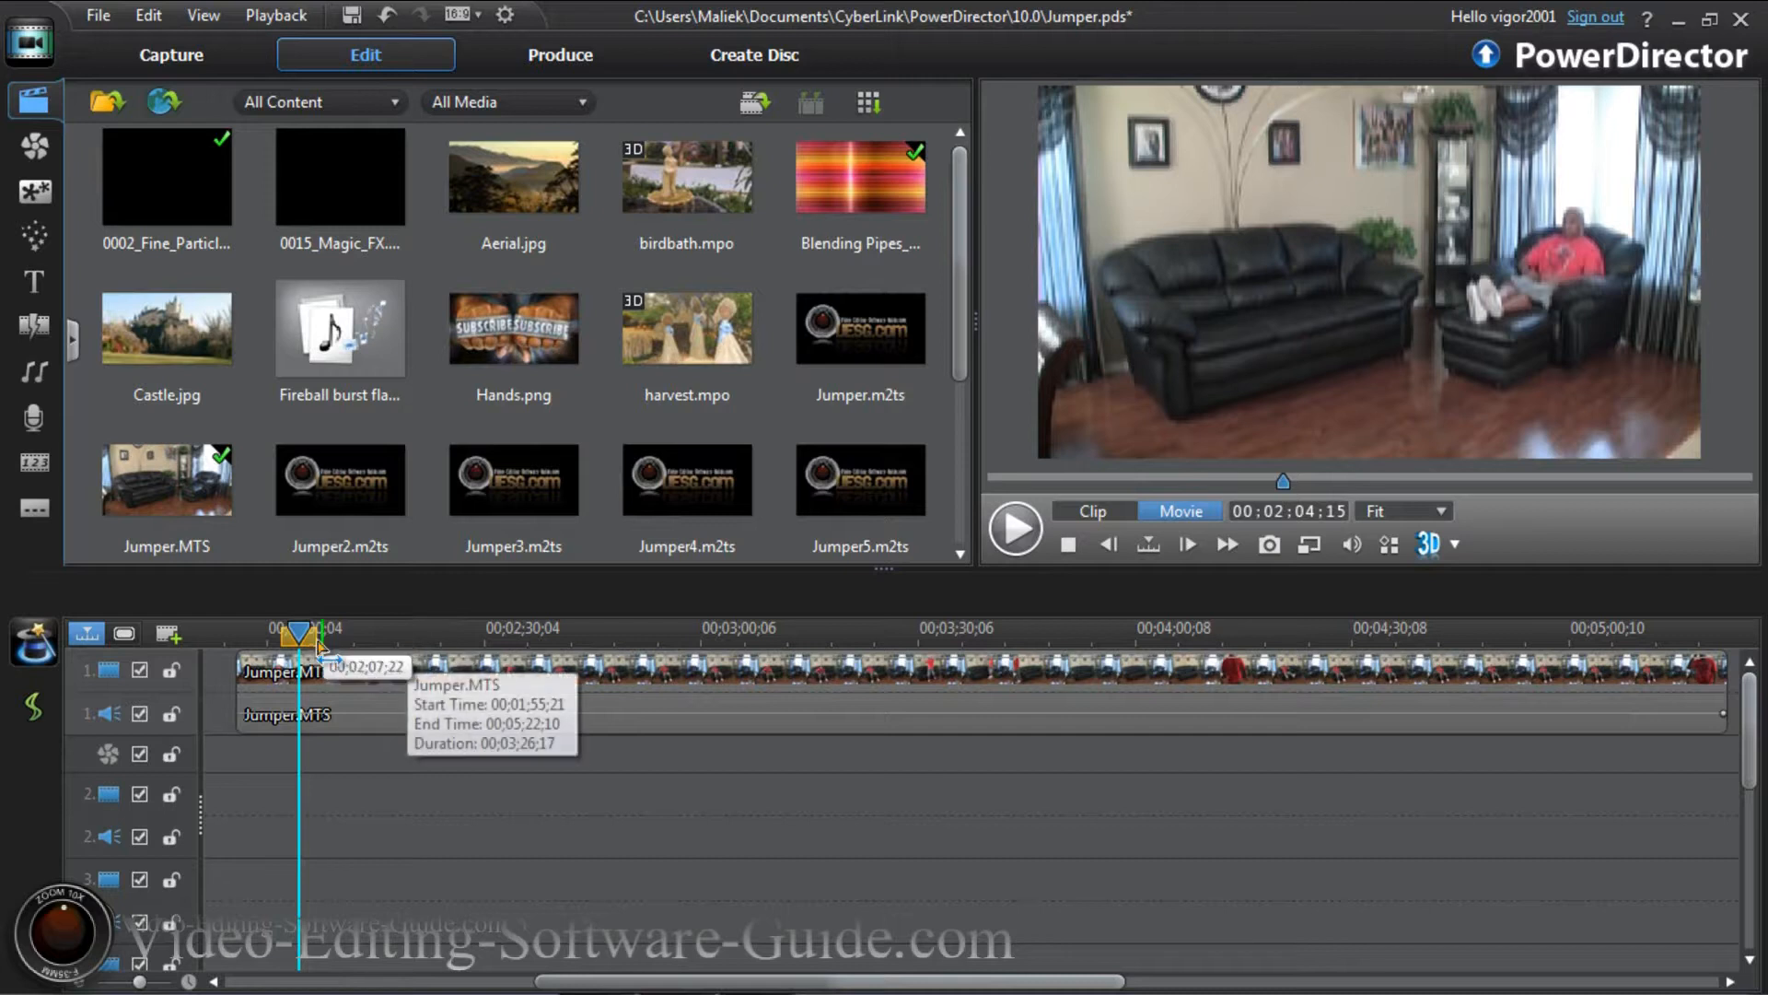
{"action": "left_click_drag", "start_coordinate": [306, 635], "coordinate": [285, 635]}
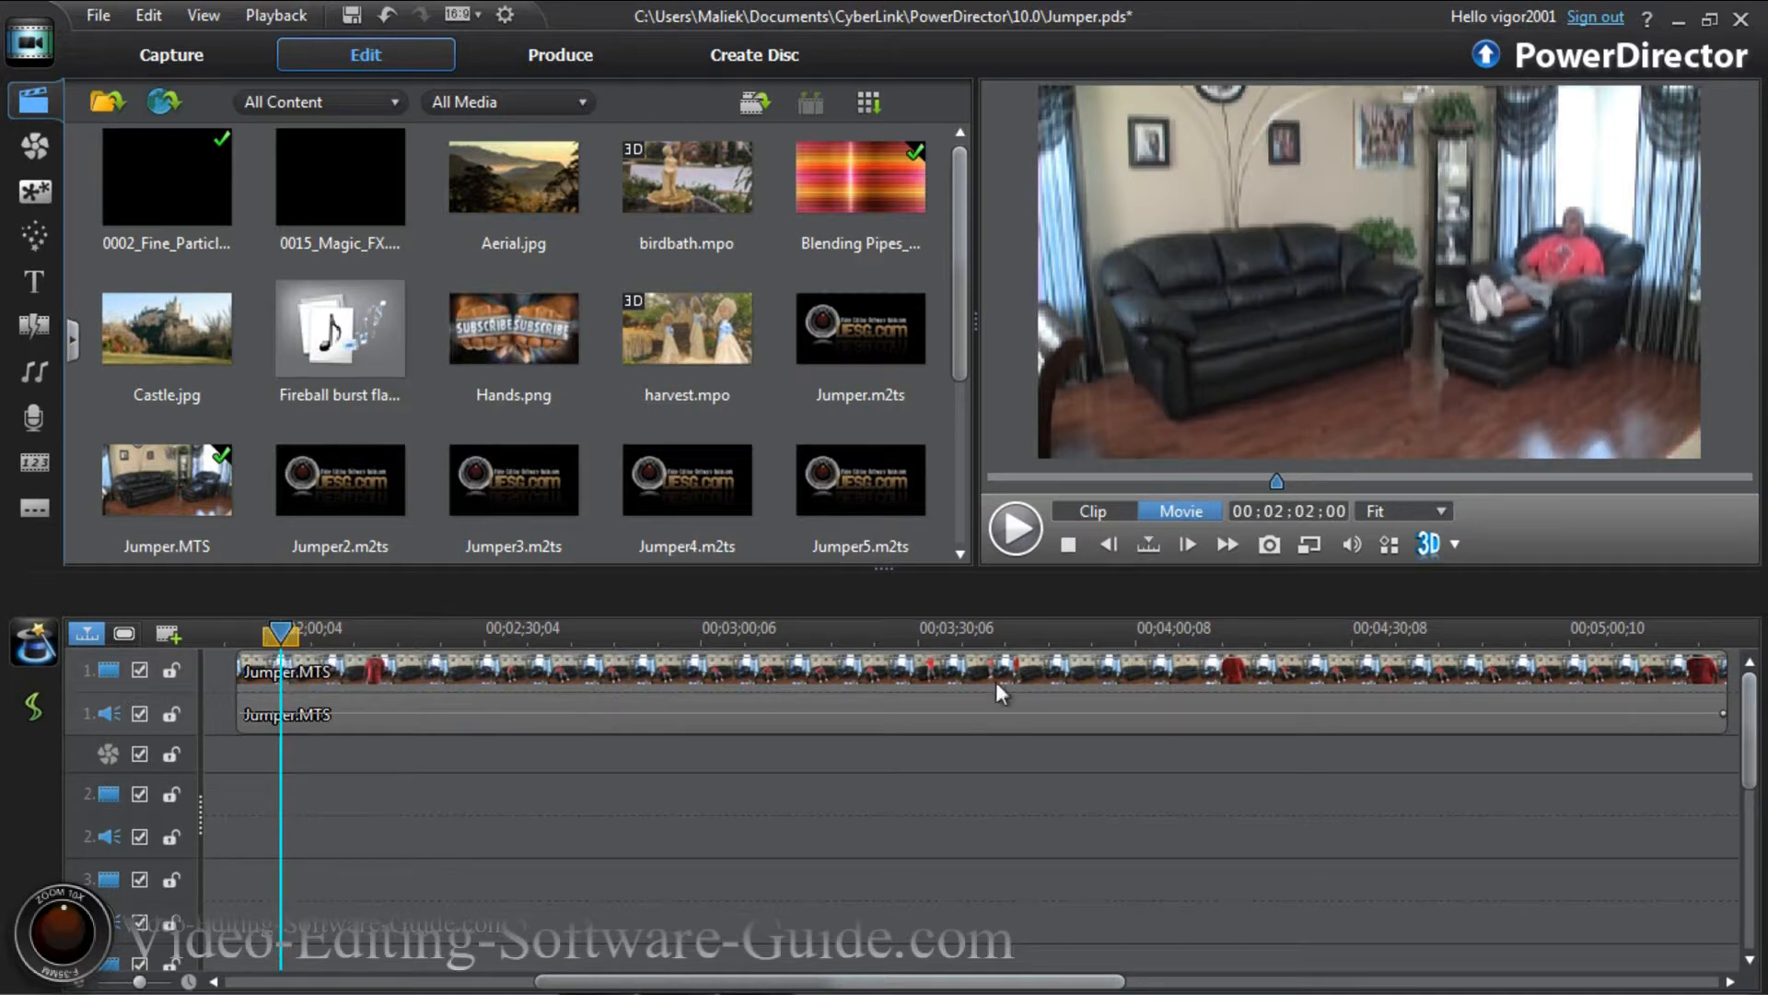
{"action": "left_click", "coordinate": [1109, 545]}
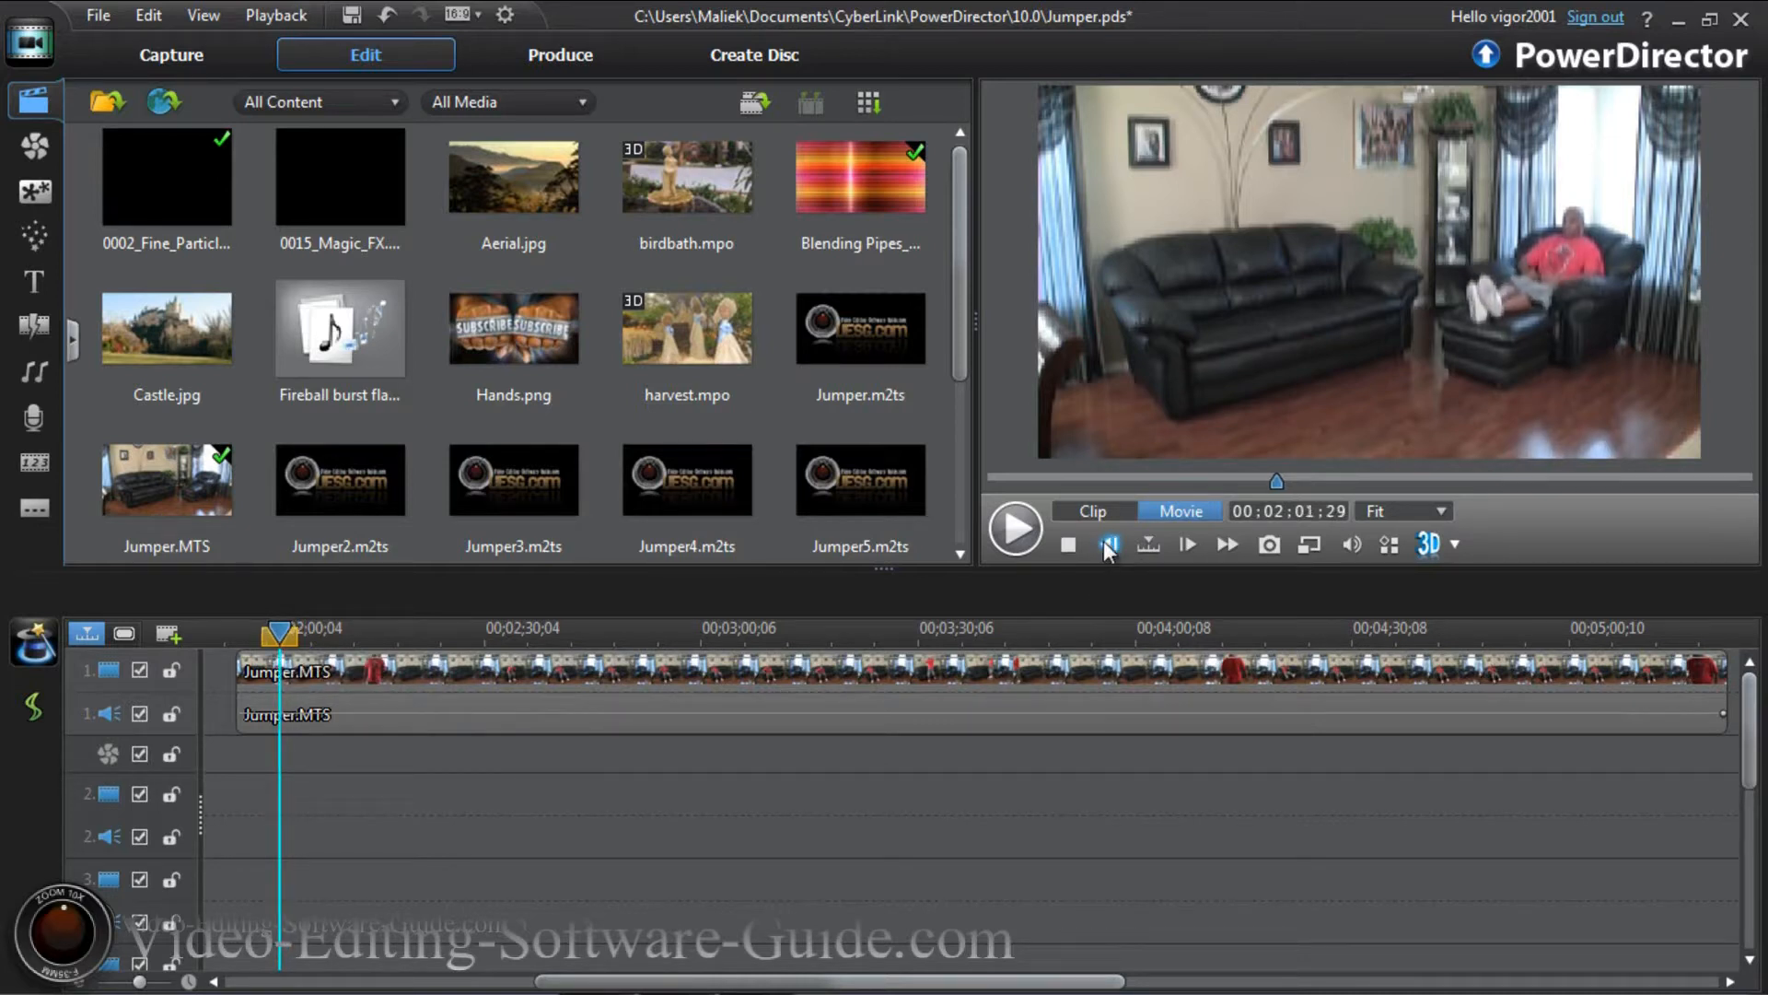
{"action": "left_click", "coordinate": [1185, 543]}
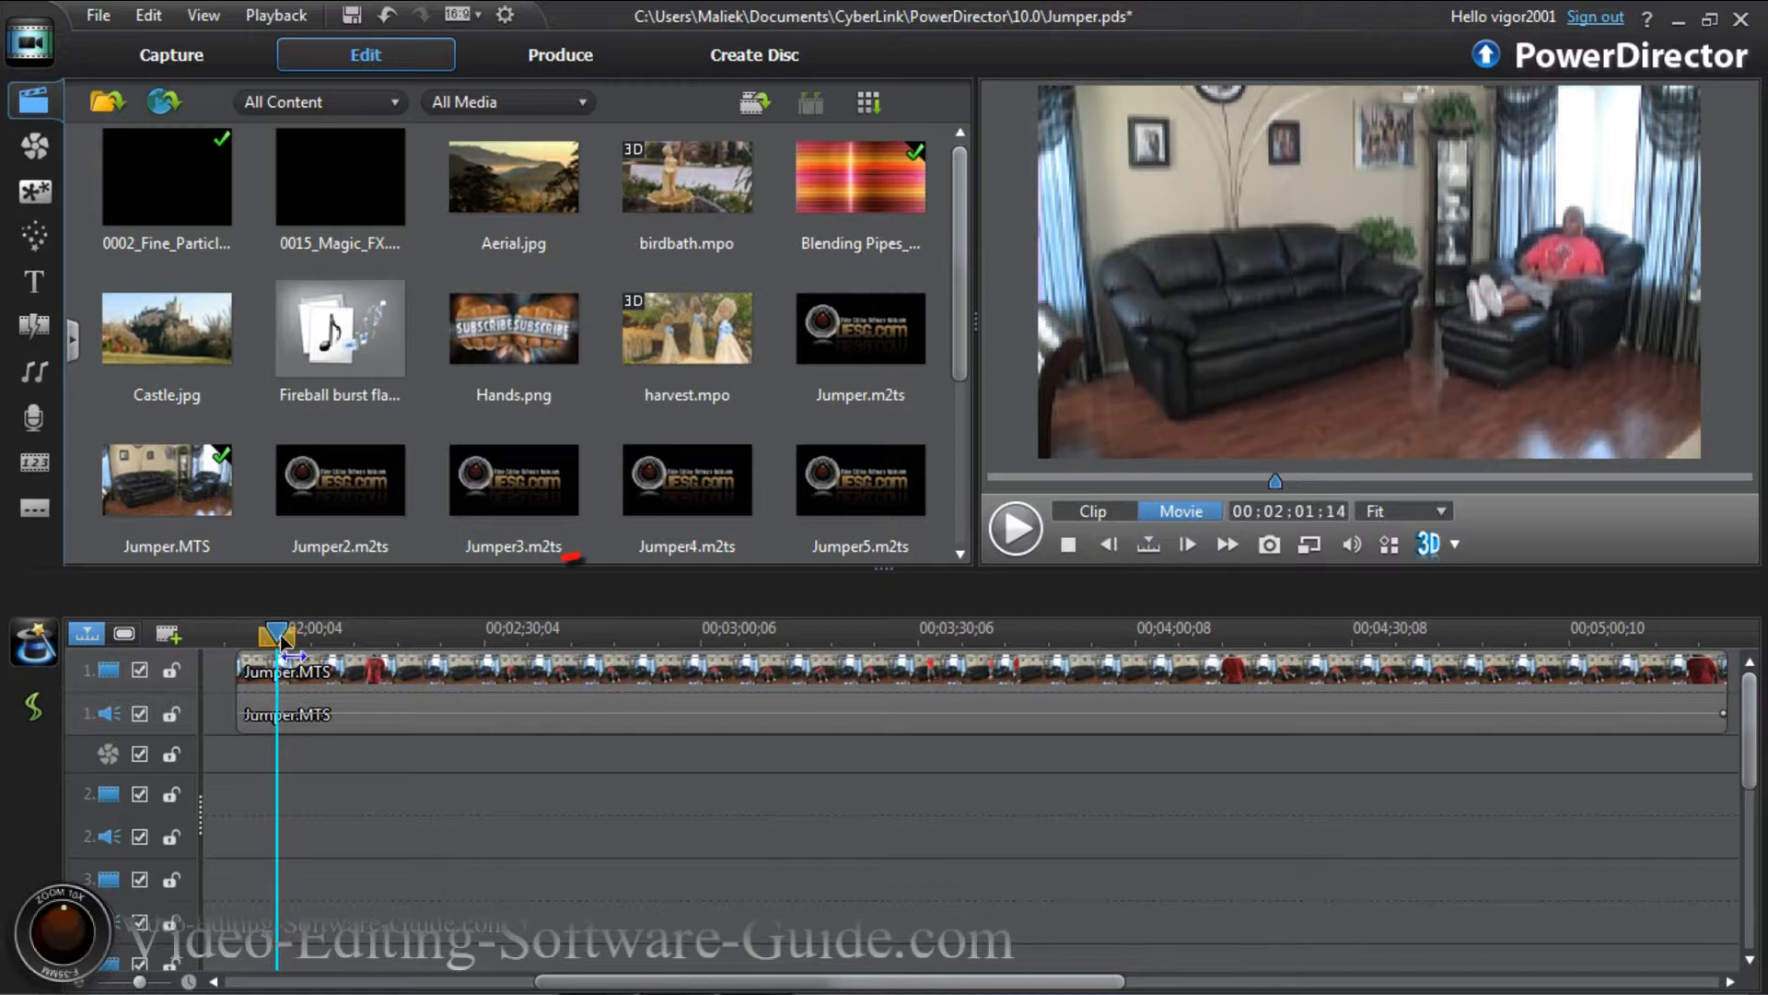
{"action": "left_click", "coordinate": [460, 713]}
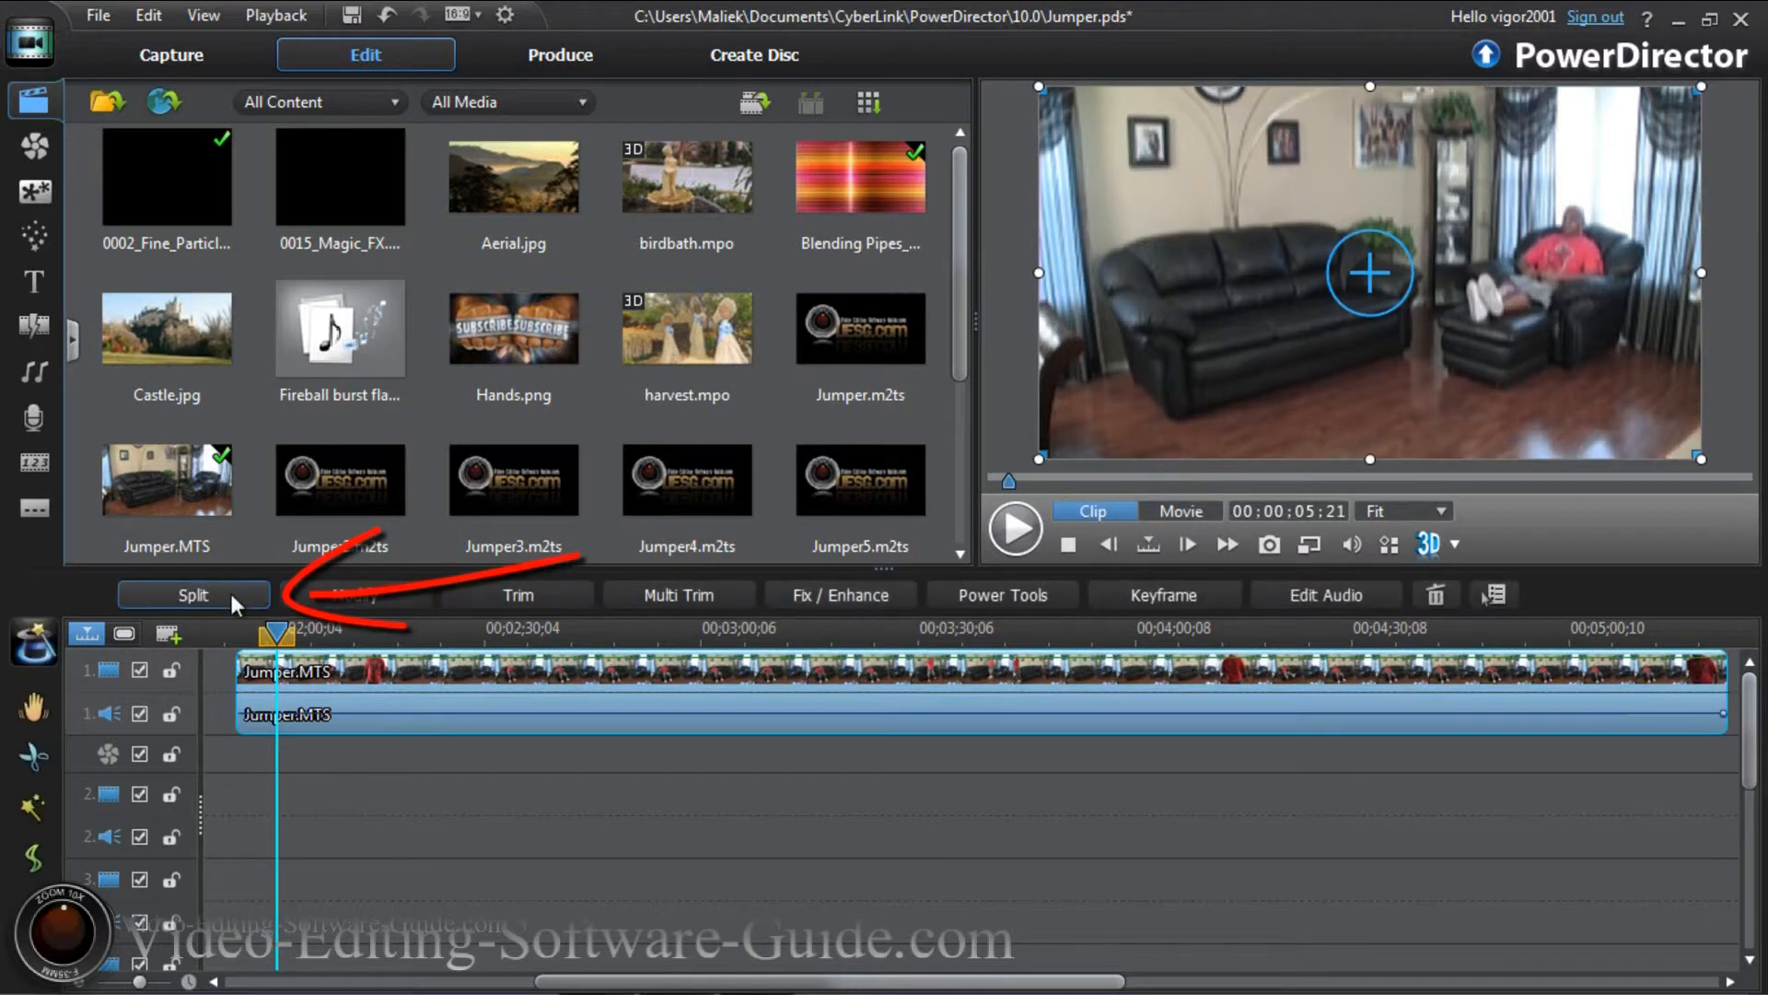
{"action": "left_click", "coordinate": [229, 595]}
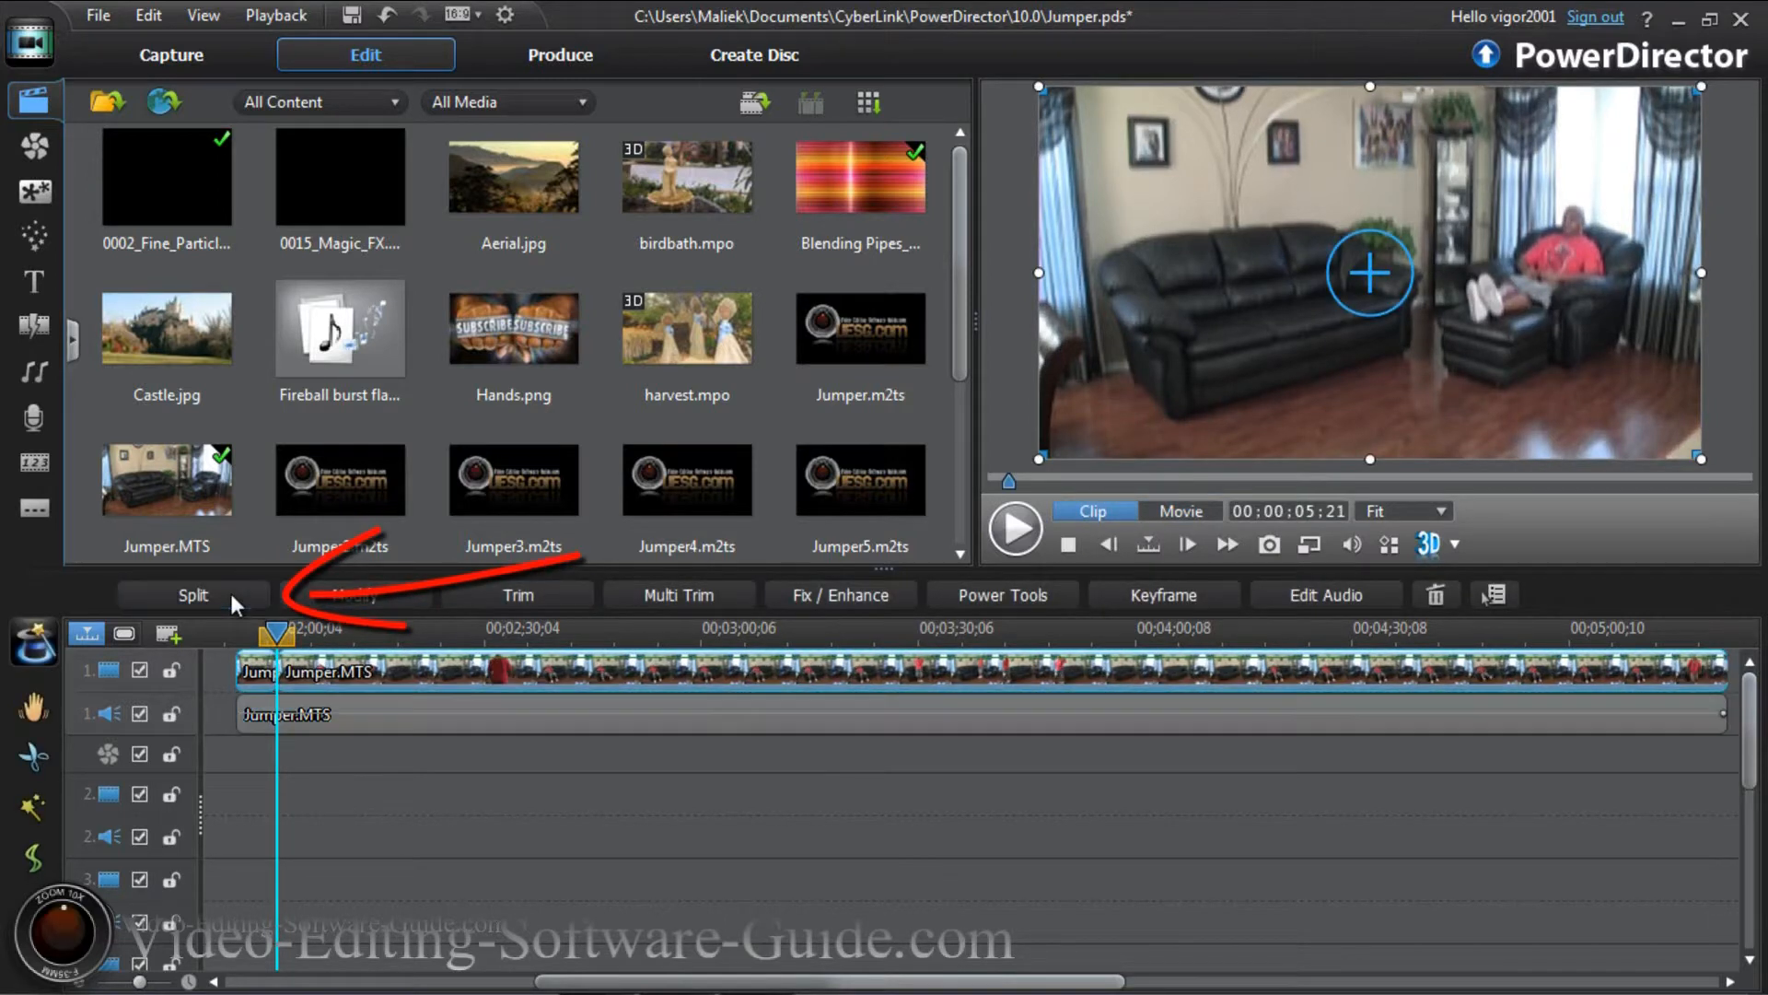
Split the long remaining Jumper.MTS segment at clip time 00:00:22:16, where the room is empty.
{"action": "left_click", "coordinate": [265, 709]}
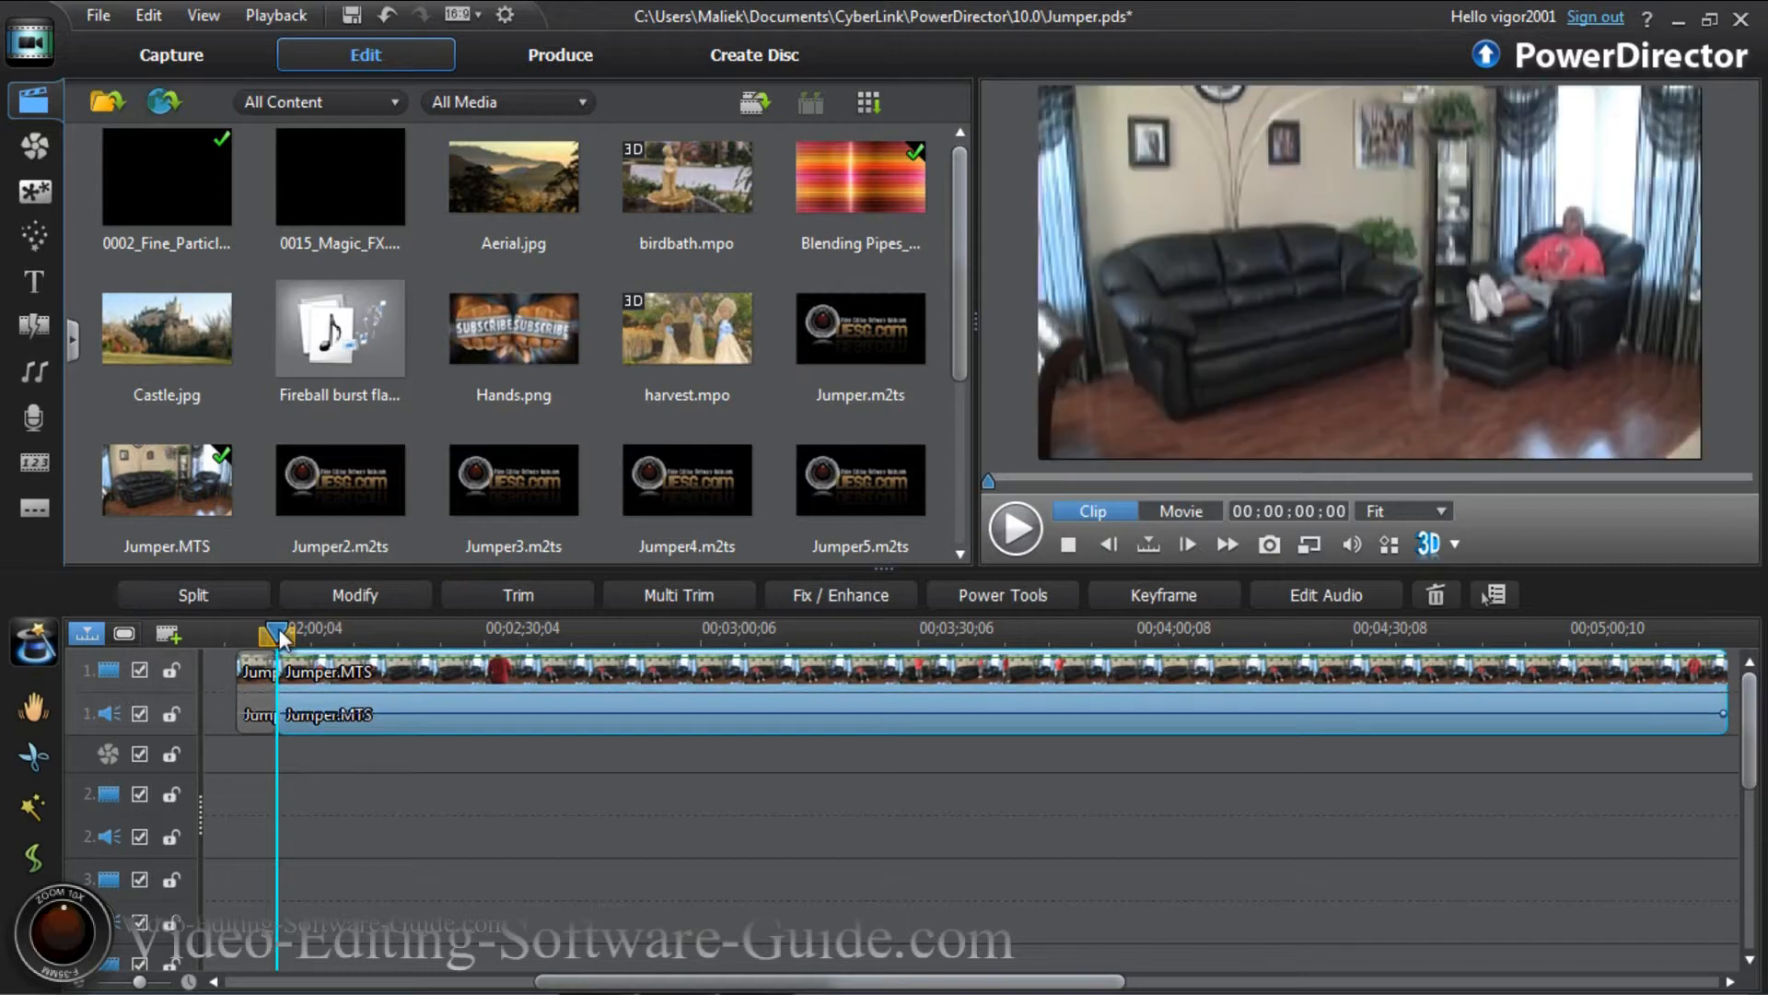
{"action": "left_click_drag", "start_coordinate": [281, 636], "coordinate": [443, 656]}
{"action": "left_click", "coordinate": [444, 714]}
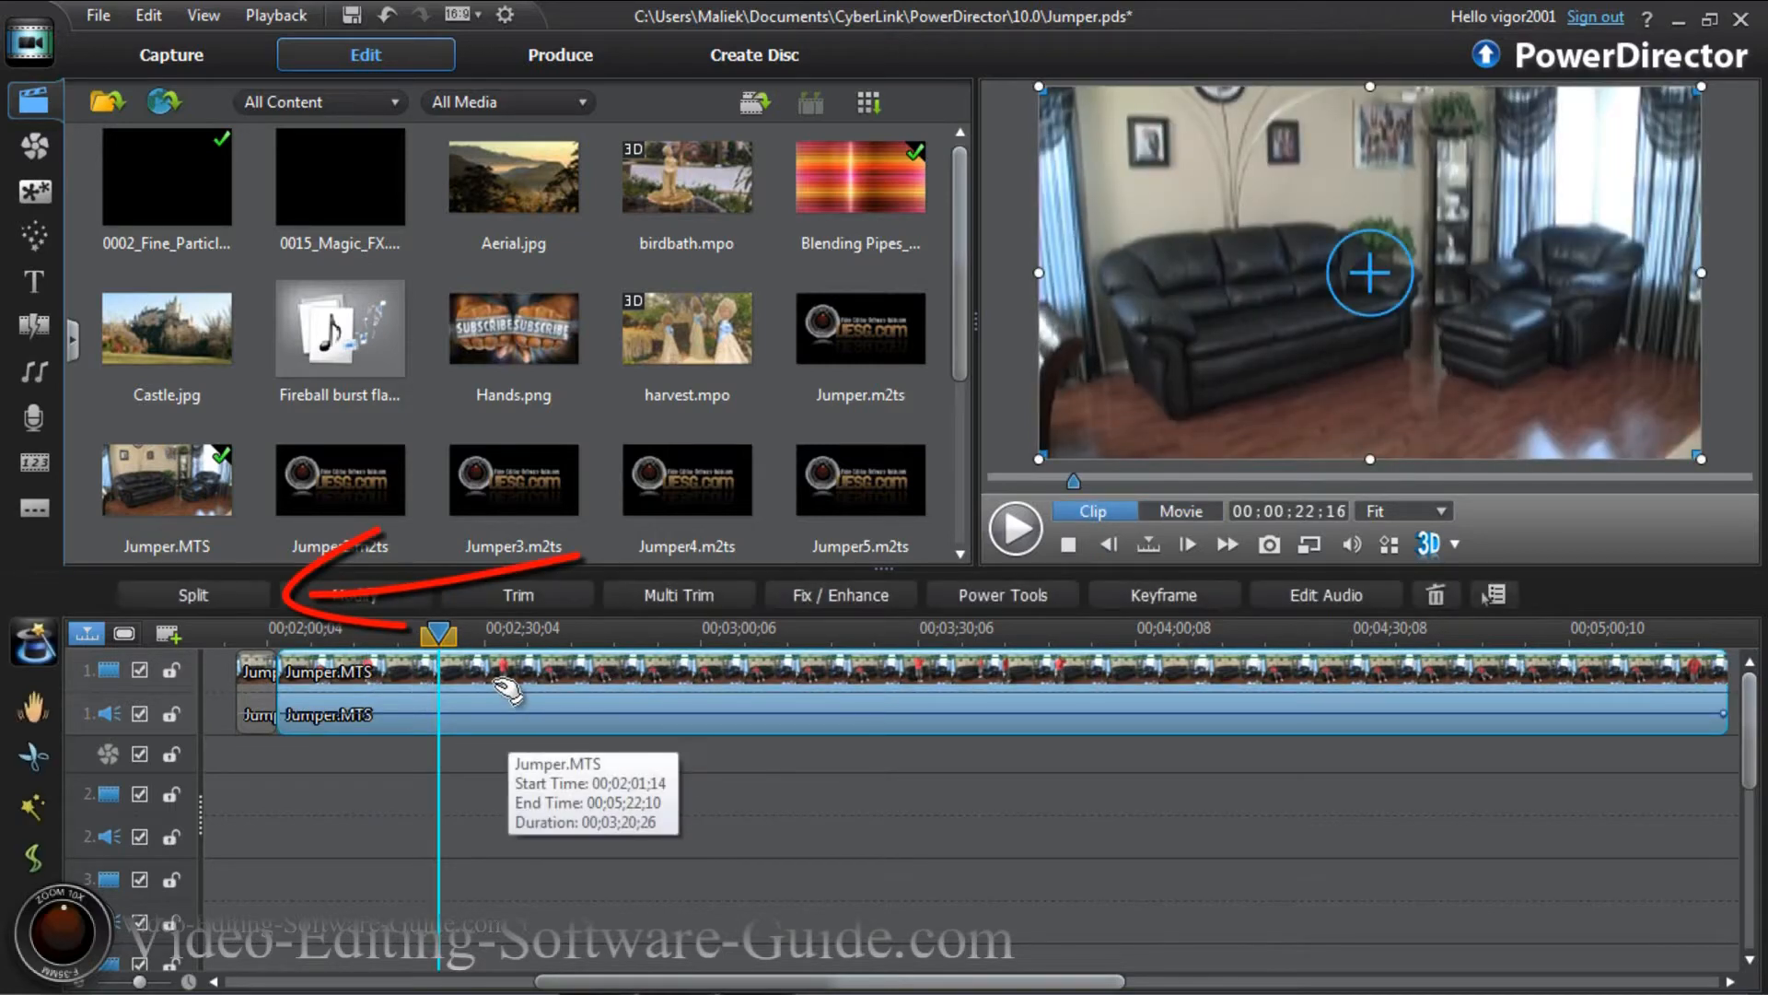
{"action": "left_click", "coordinate": [227, 600]}
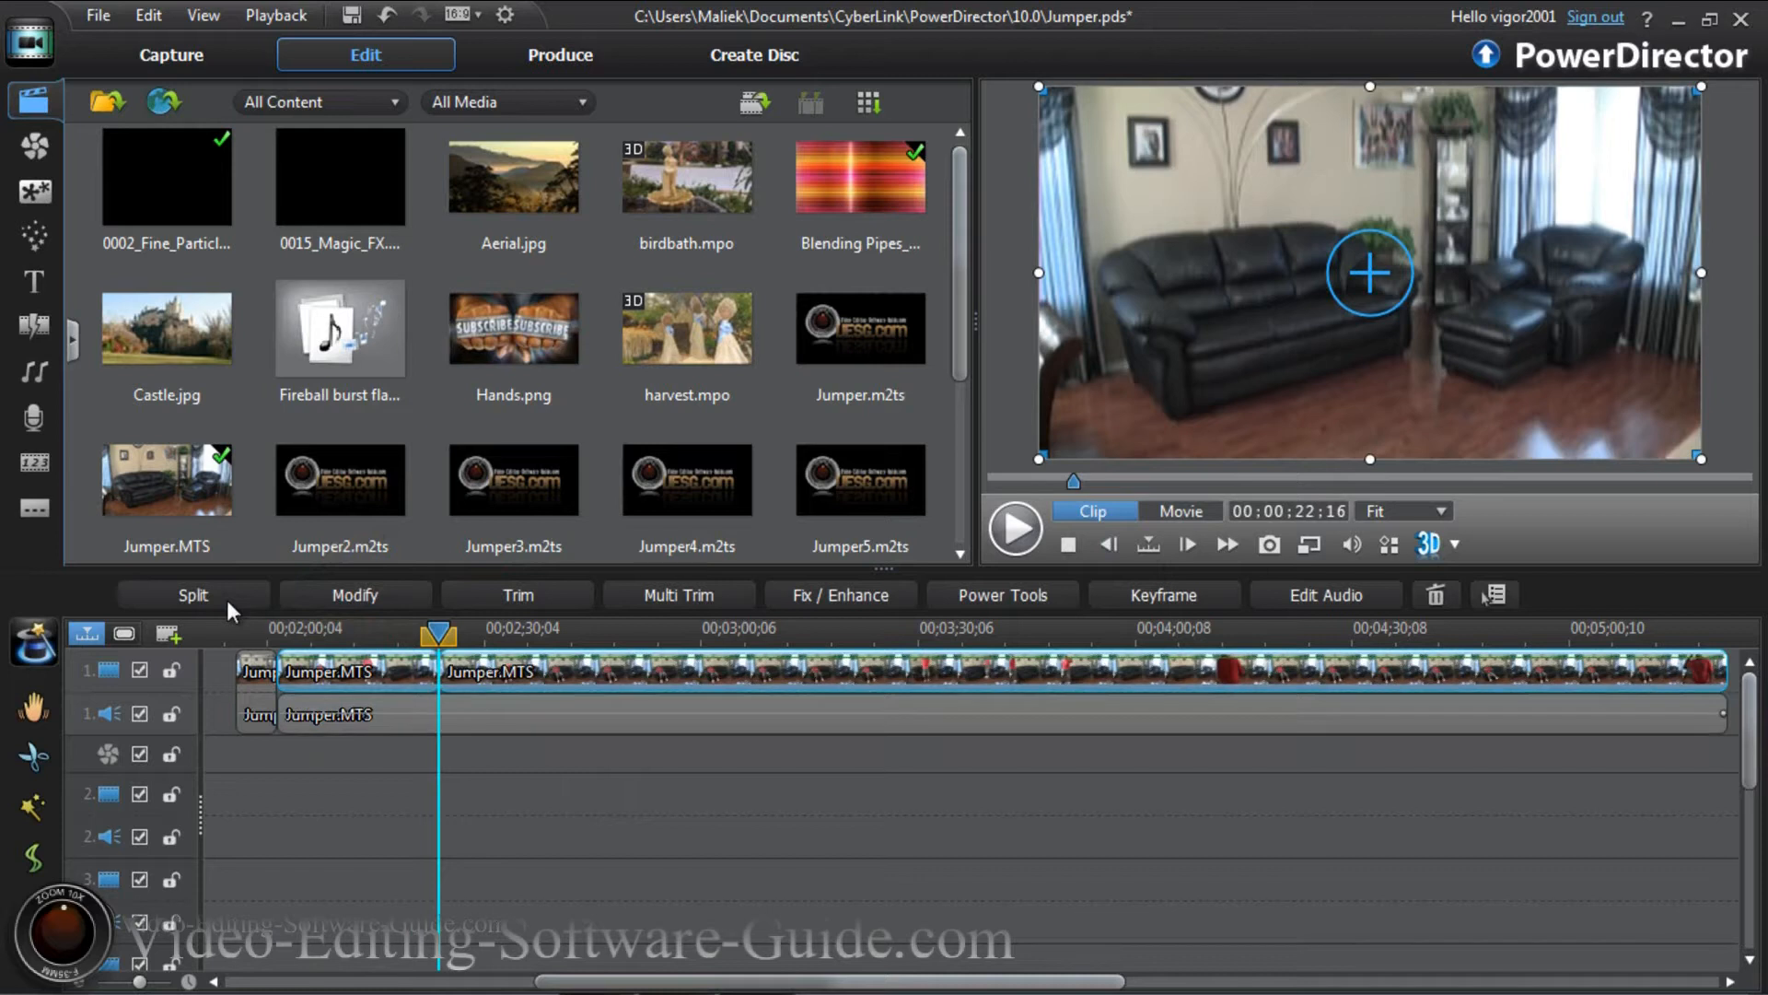
Remove the middle Jumper.MTS segment between the armchair shot and the empty-room footage, closing the gap.
{"action": "left_click", "coordinate": [368, 672]}
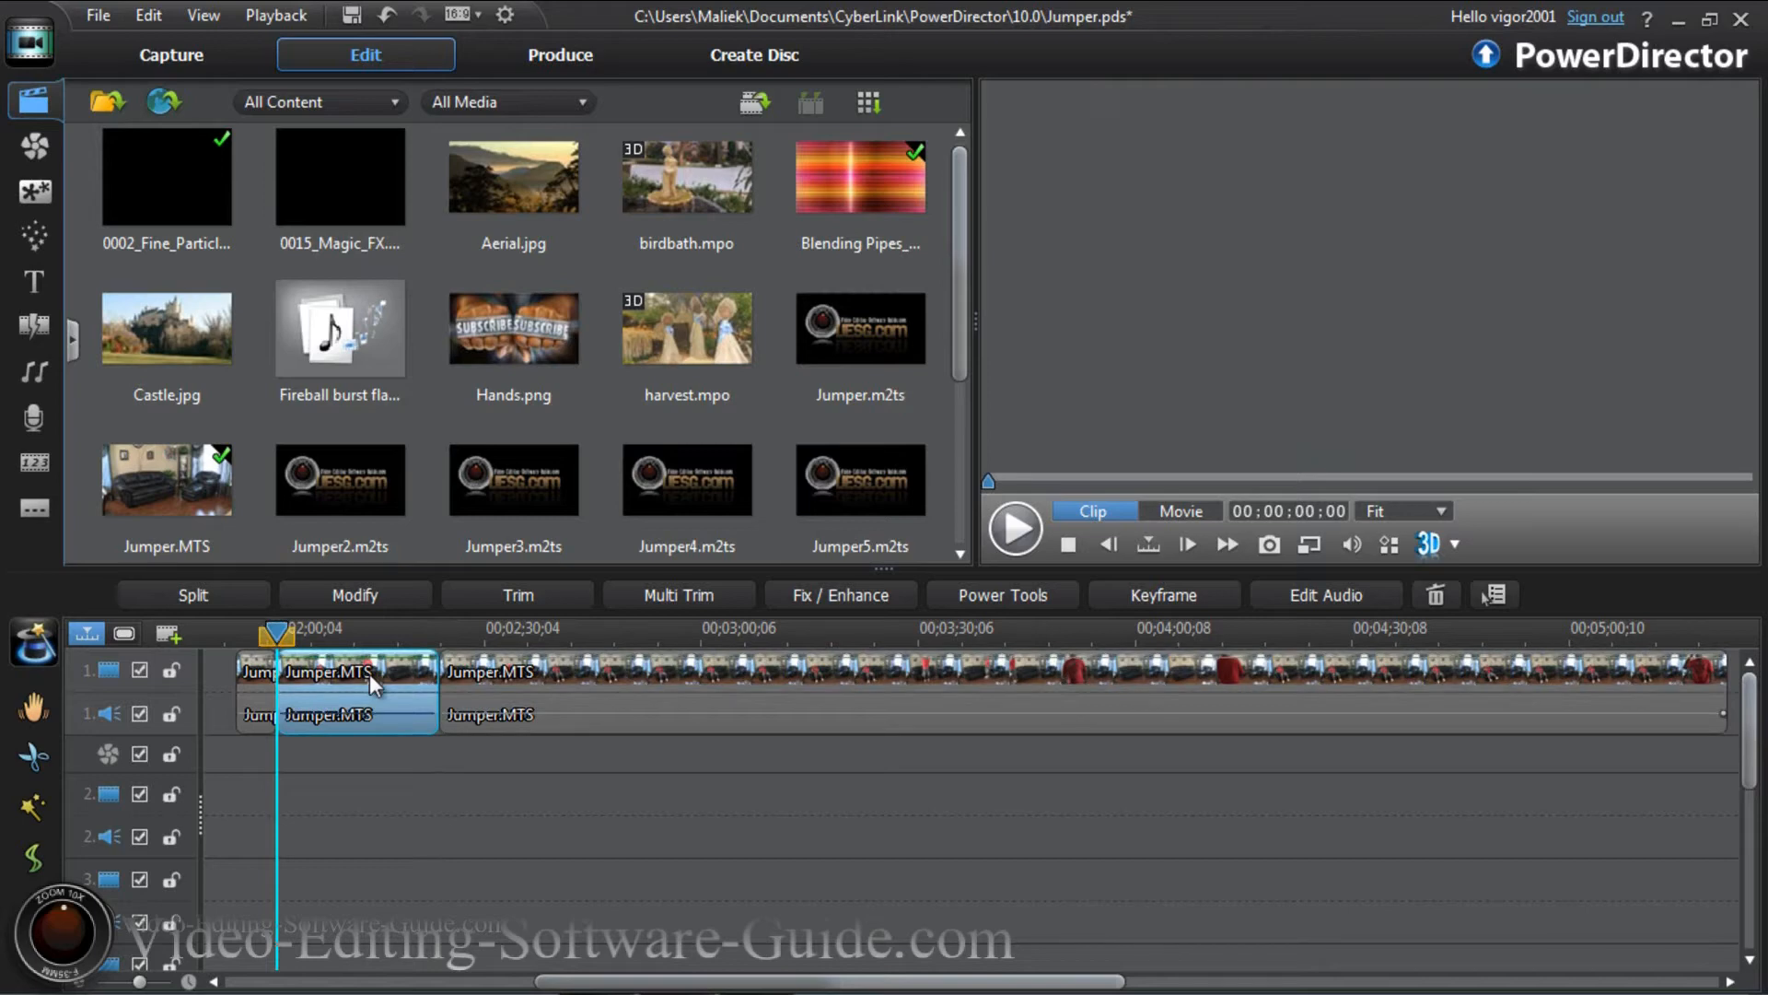
{"action": "right_click", "coordinate": [369, 672]}
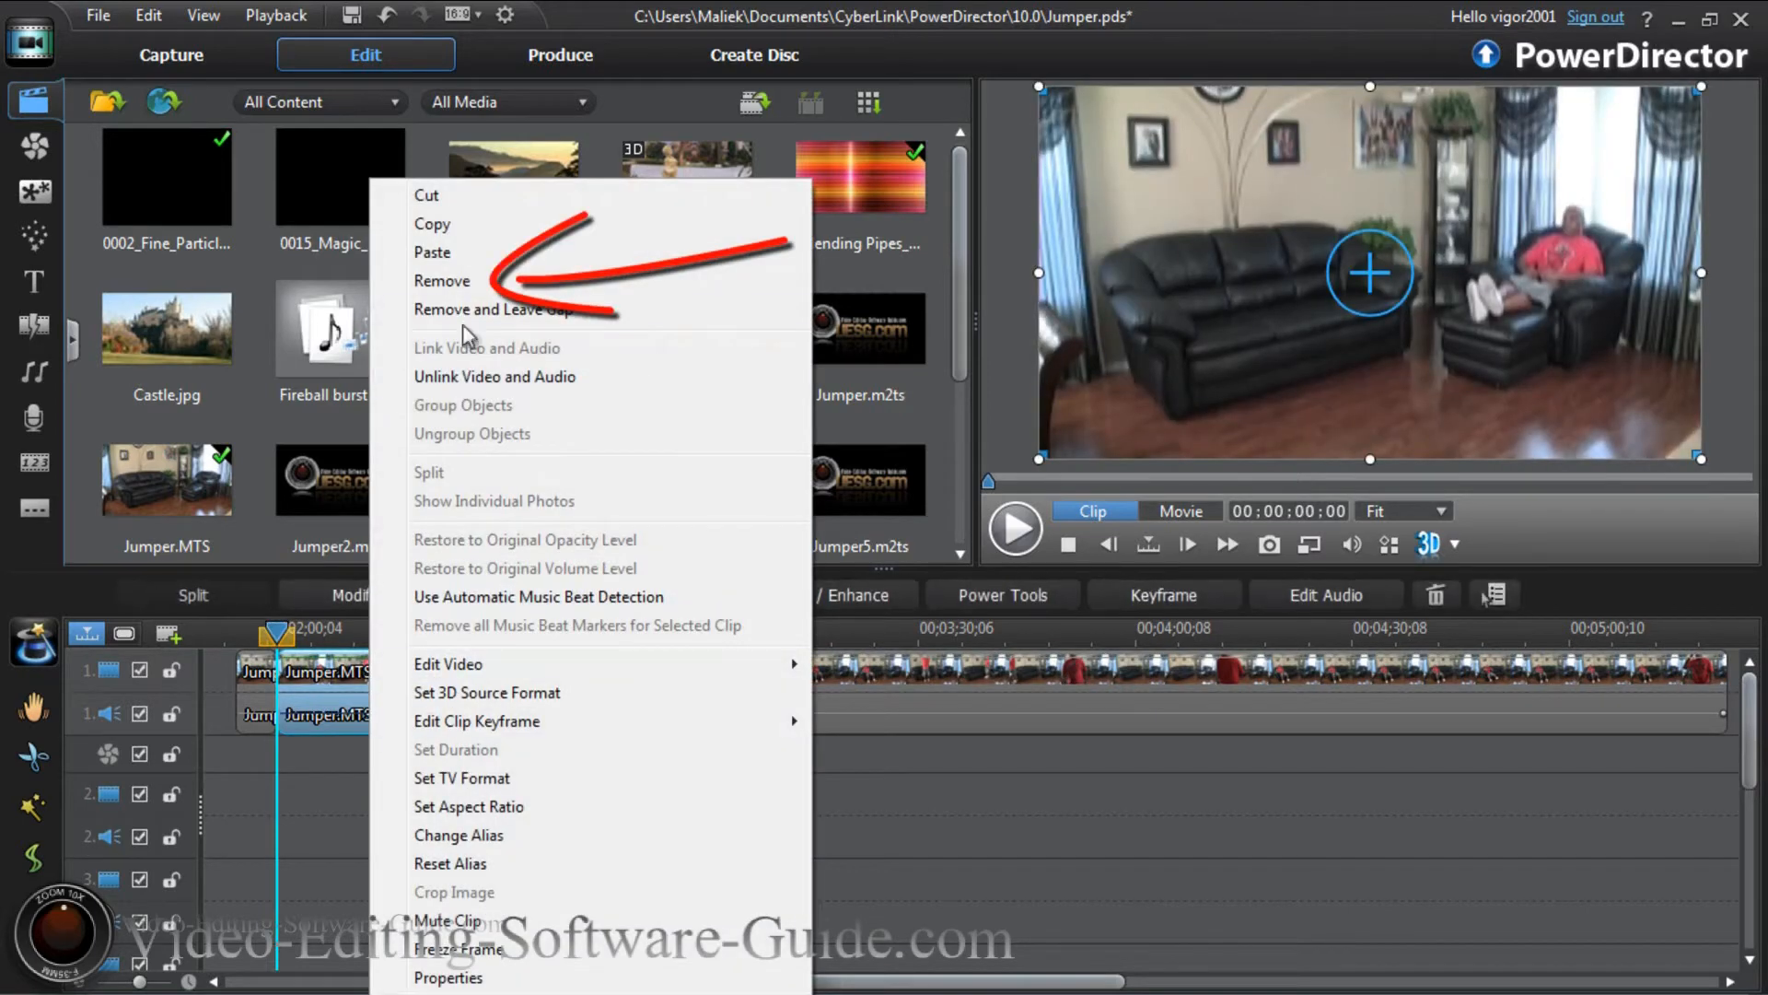
{"action": "left_click", "coordinate": [457, 293]}
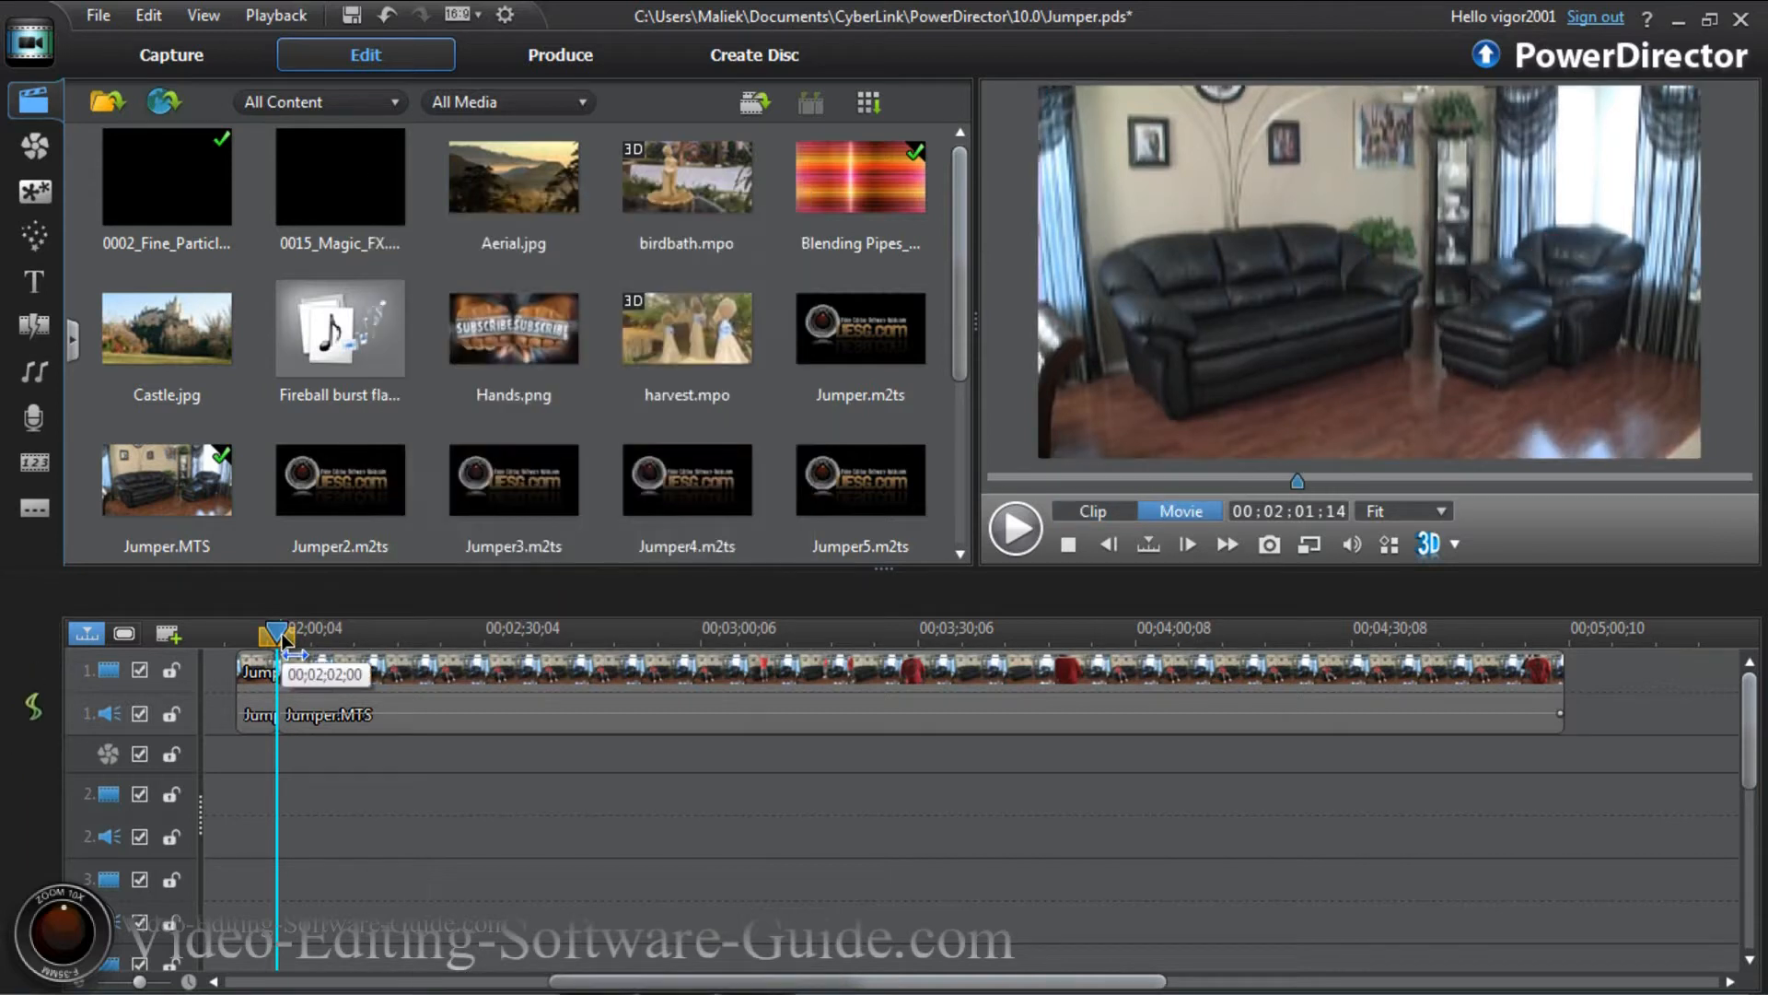
Split the empty-room footage at movie time 00:02:04:20 to keep a short empty-room segment.
{"action": "mouse_move", "coordinate": [276, 633]}
{"action": "left_mouse_down"}
{"action": "mouse_move", "coordinate": [259, 635]}
{"action": "mouse_move", "coordinate": [296, 660]}
{"action": "mouse_move", "coordinate": [797, 697]}
{"action": "mouse_move", "coordinate": [282, 665]}
{"action": "mouse_move", "coordinate": [305, 650]}
{"action": "left_mouse_up"}
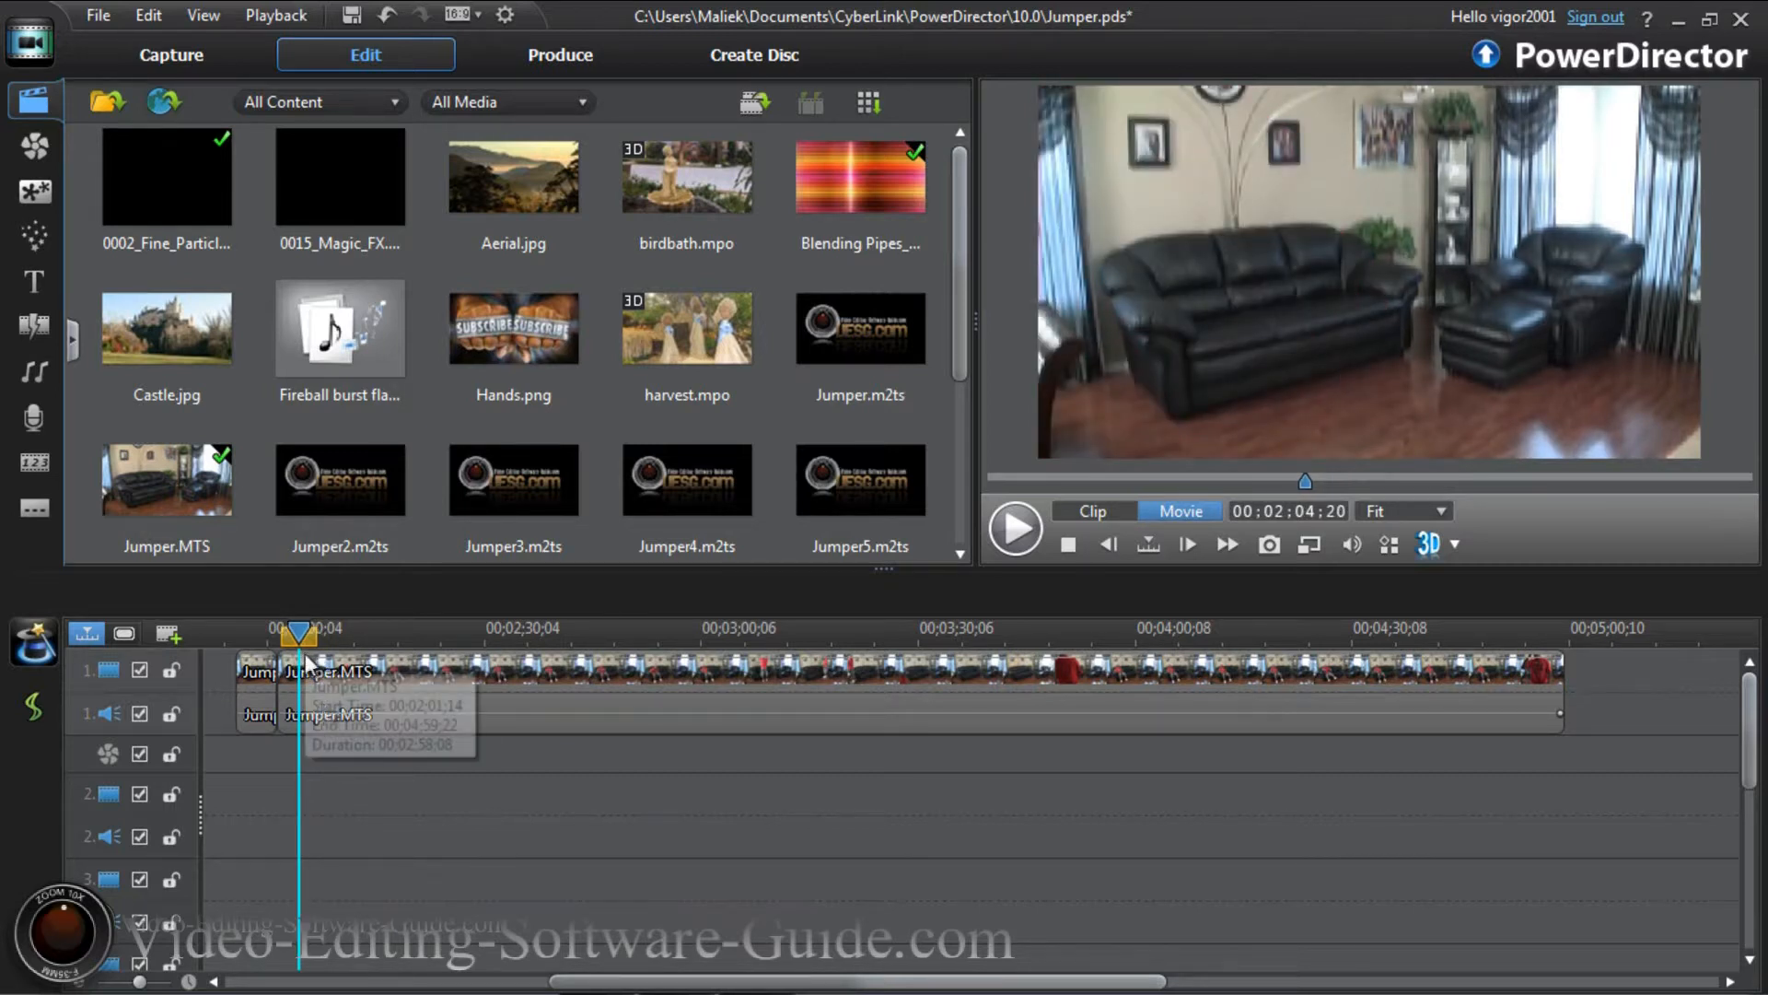
{"action": "left_click", "coordinate": [357, 683]}
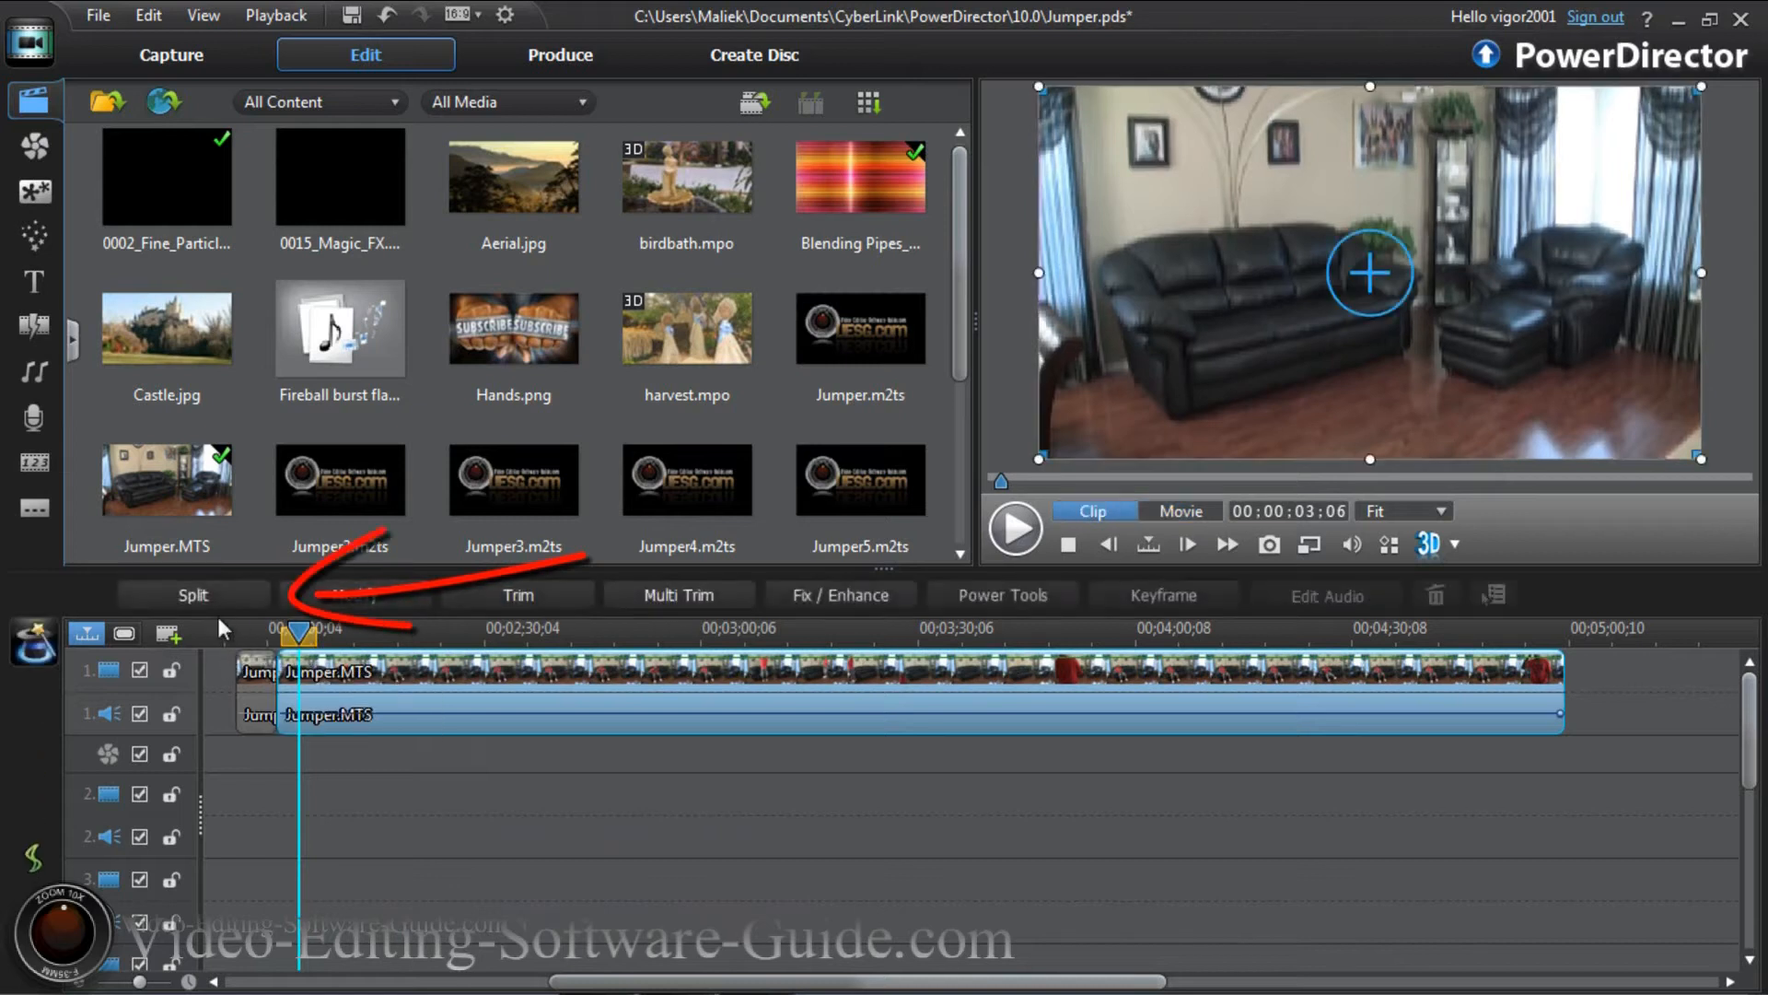
{"action": "left_click", "coordinate": [213, 603]}
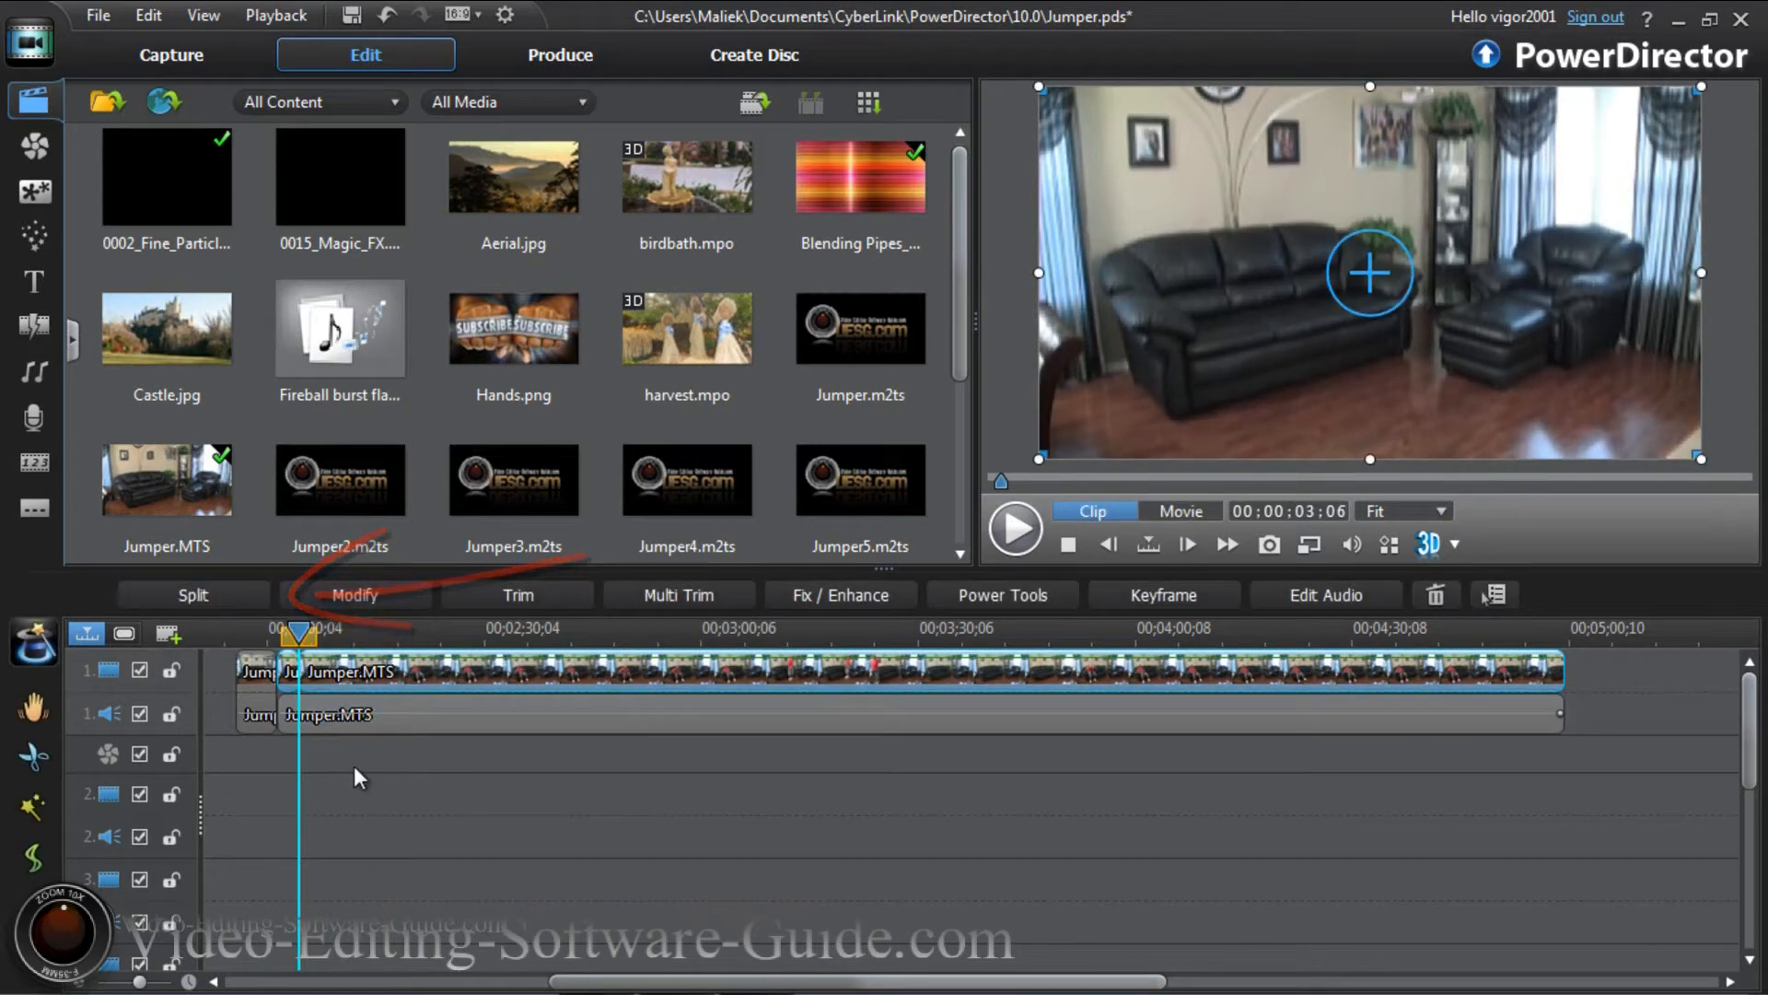
Split the last Jumper.MTS segment at movie time 00:04:24:07, where the man is landing on the sofa.
{"action": "left_click", "coordinate": [337, 655]}
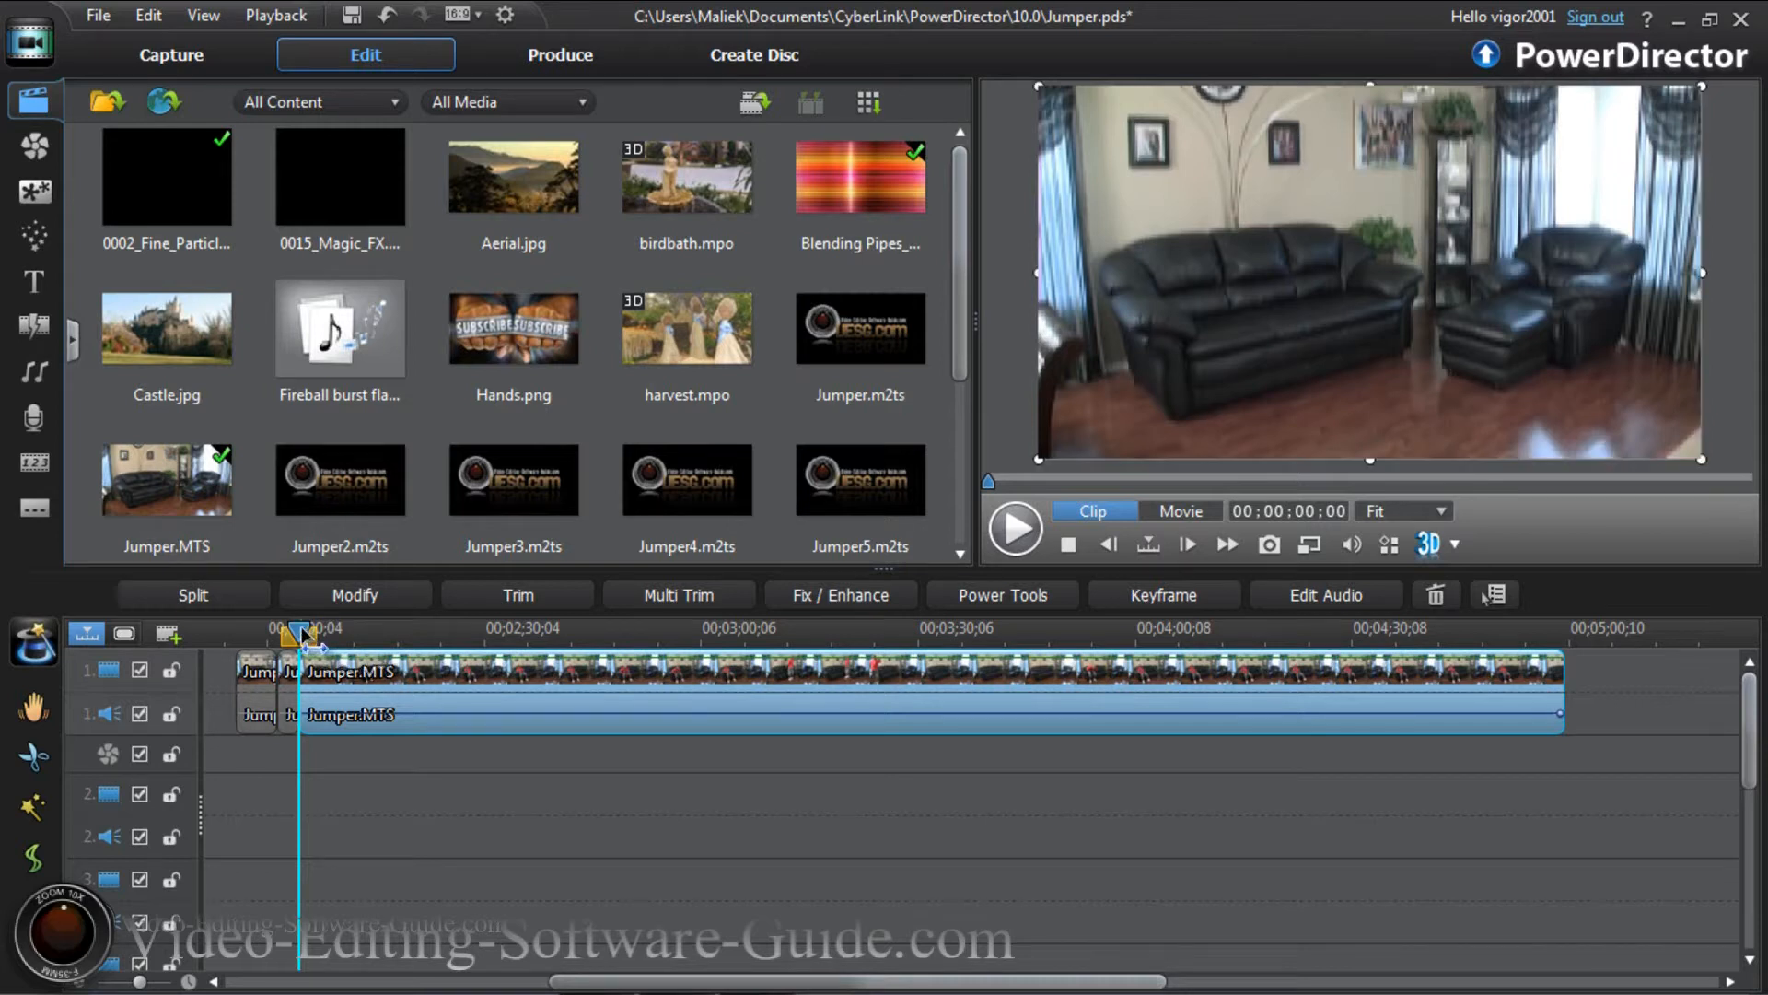
{"action": "left_click", "coordinate": [298, 637]}
{"action": "left_click_drag", "start_coordinate": [297, 636], "coordinate": [1308, 634]}
{"action": "left_click", "coordinate": [1108, 544]}
{"action": "left_click", "coordinate": [1191, 544]}
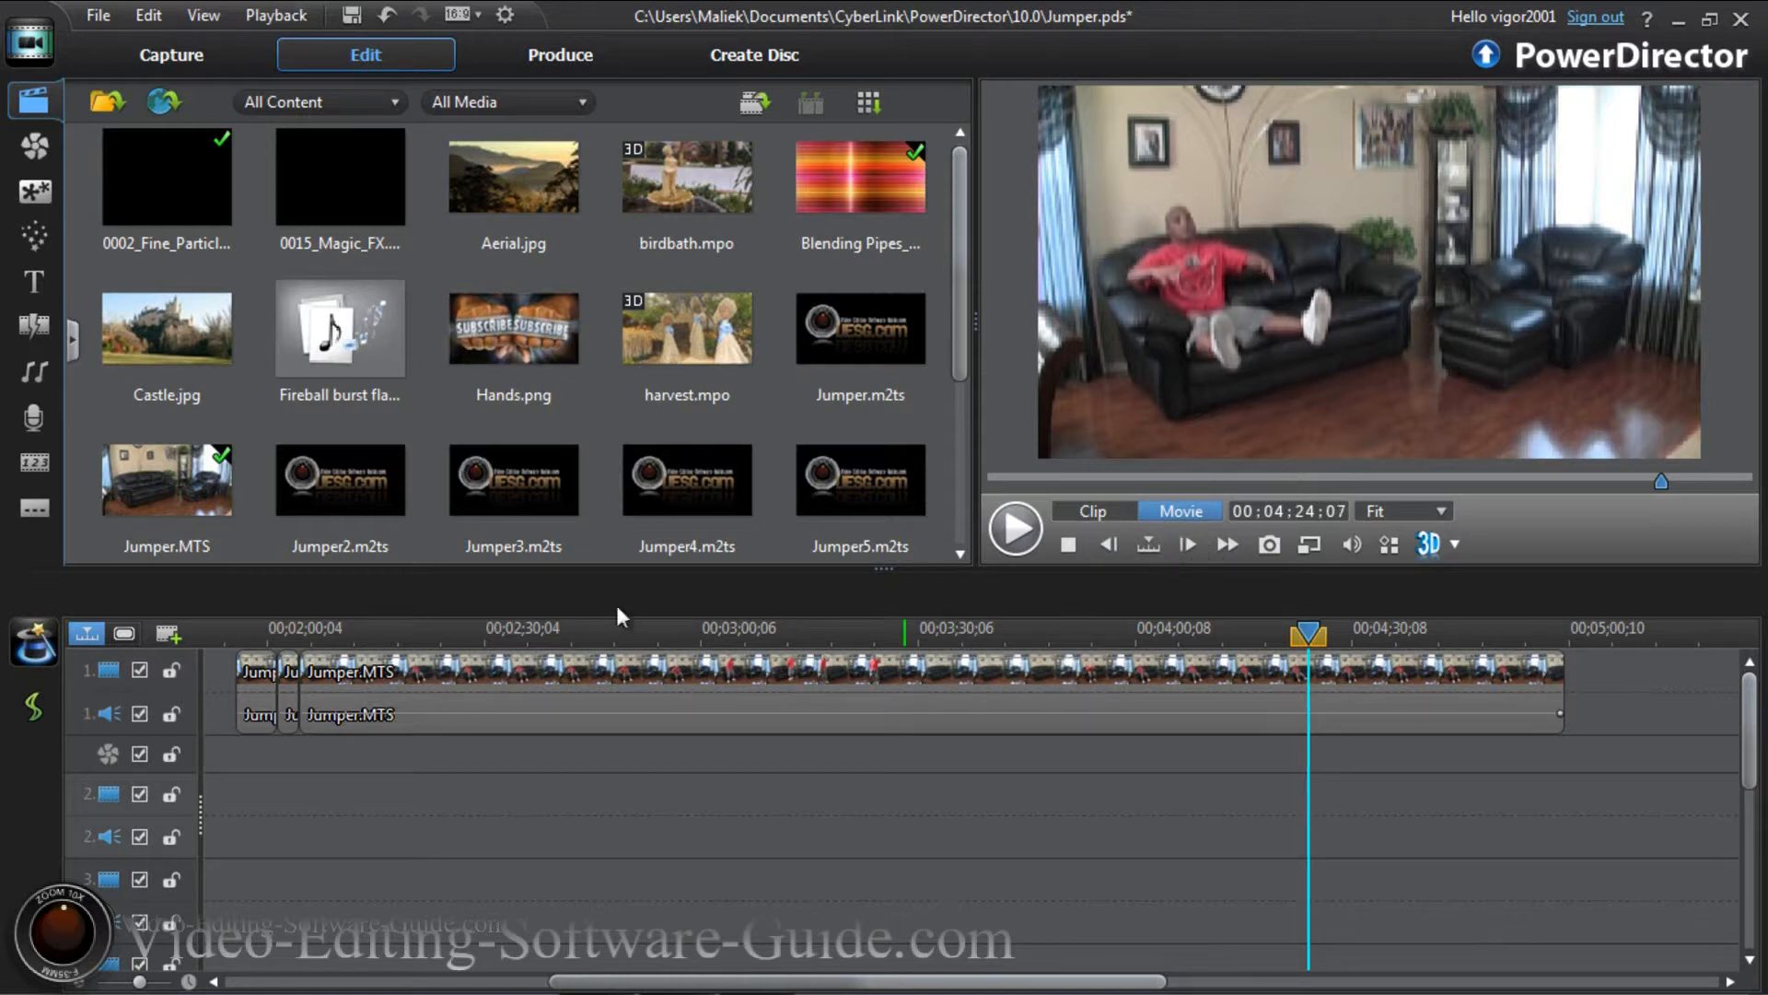
{"action": "left_click", "coordinate": [1145, 733]}
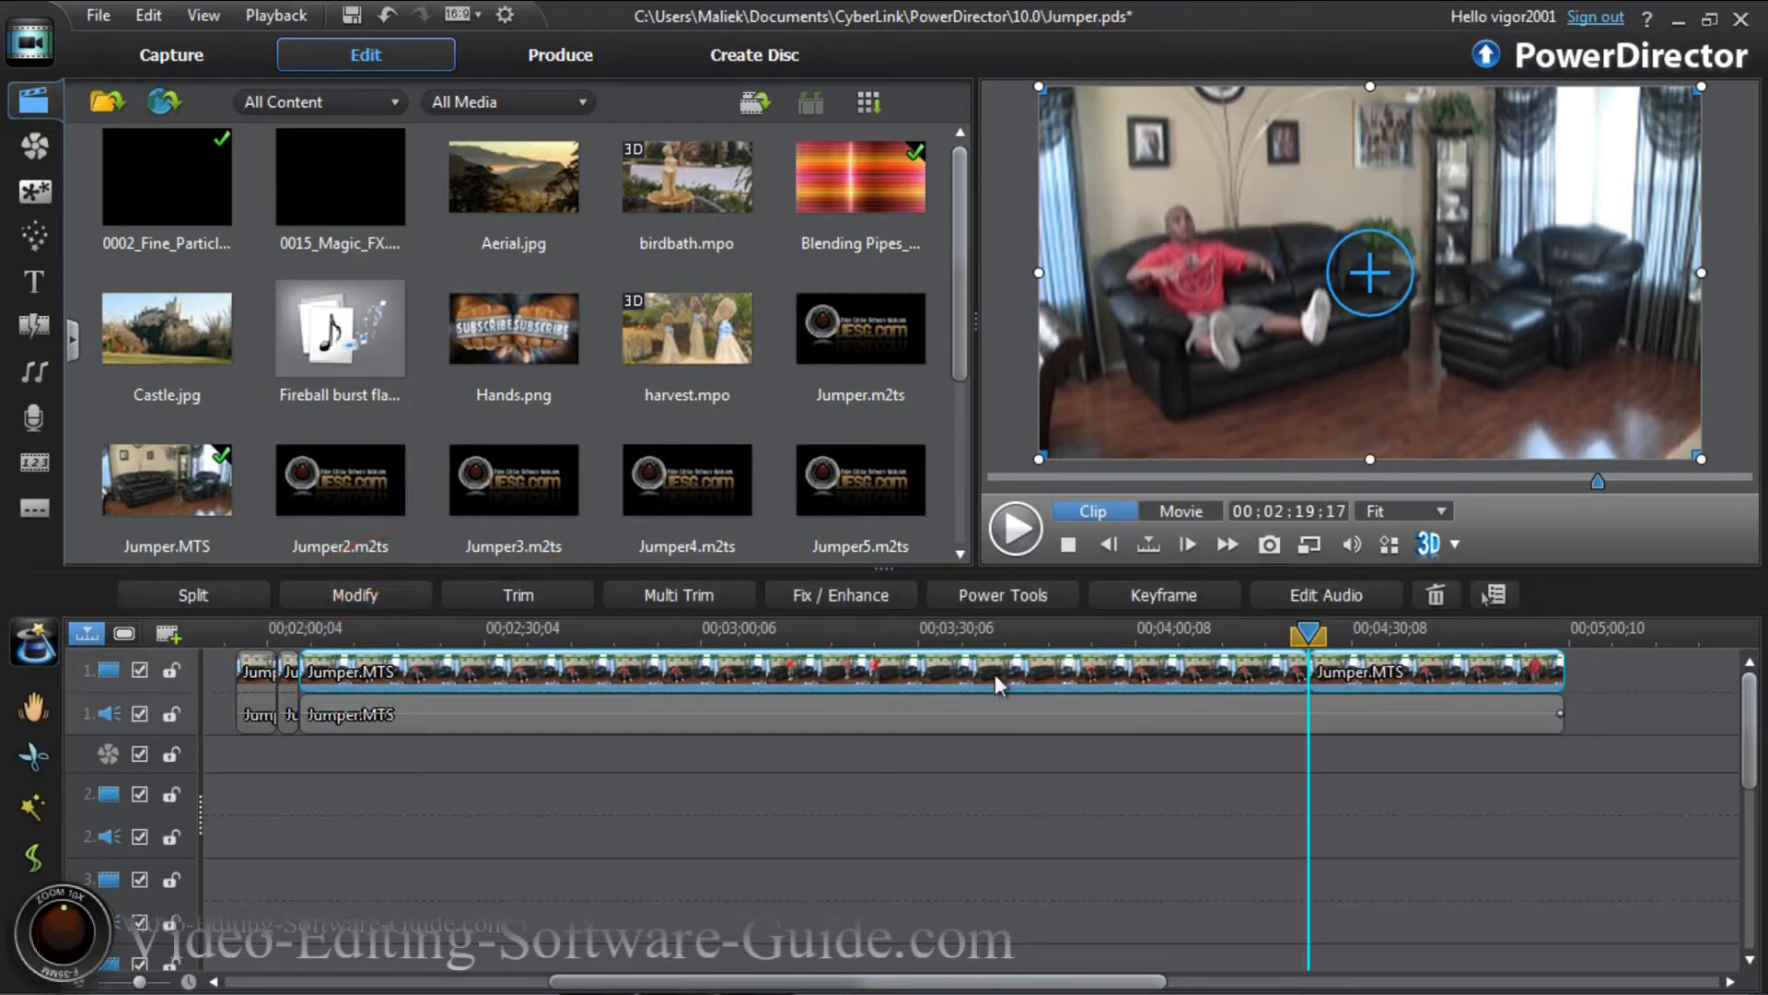
Remove the long Jumper.MTS segment between the short empty-room shot and the sofa landing, closing the gap.
{"action": "left_click", "coordinate": [912, 673]}
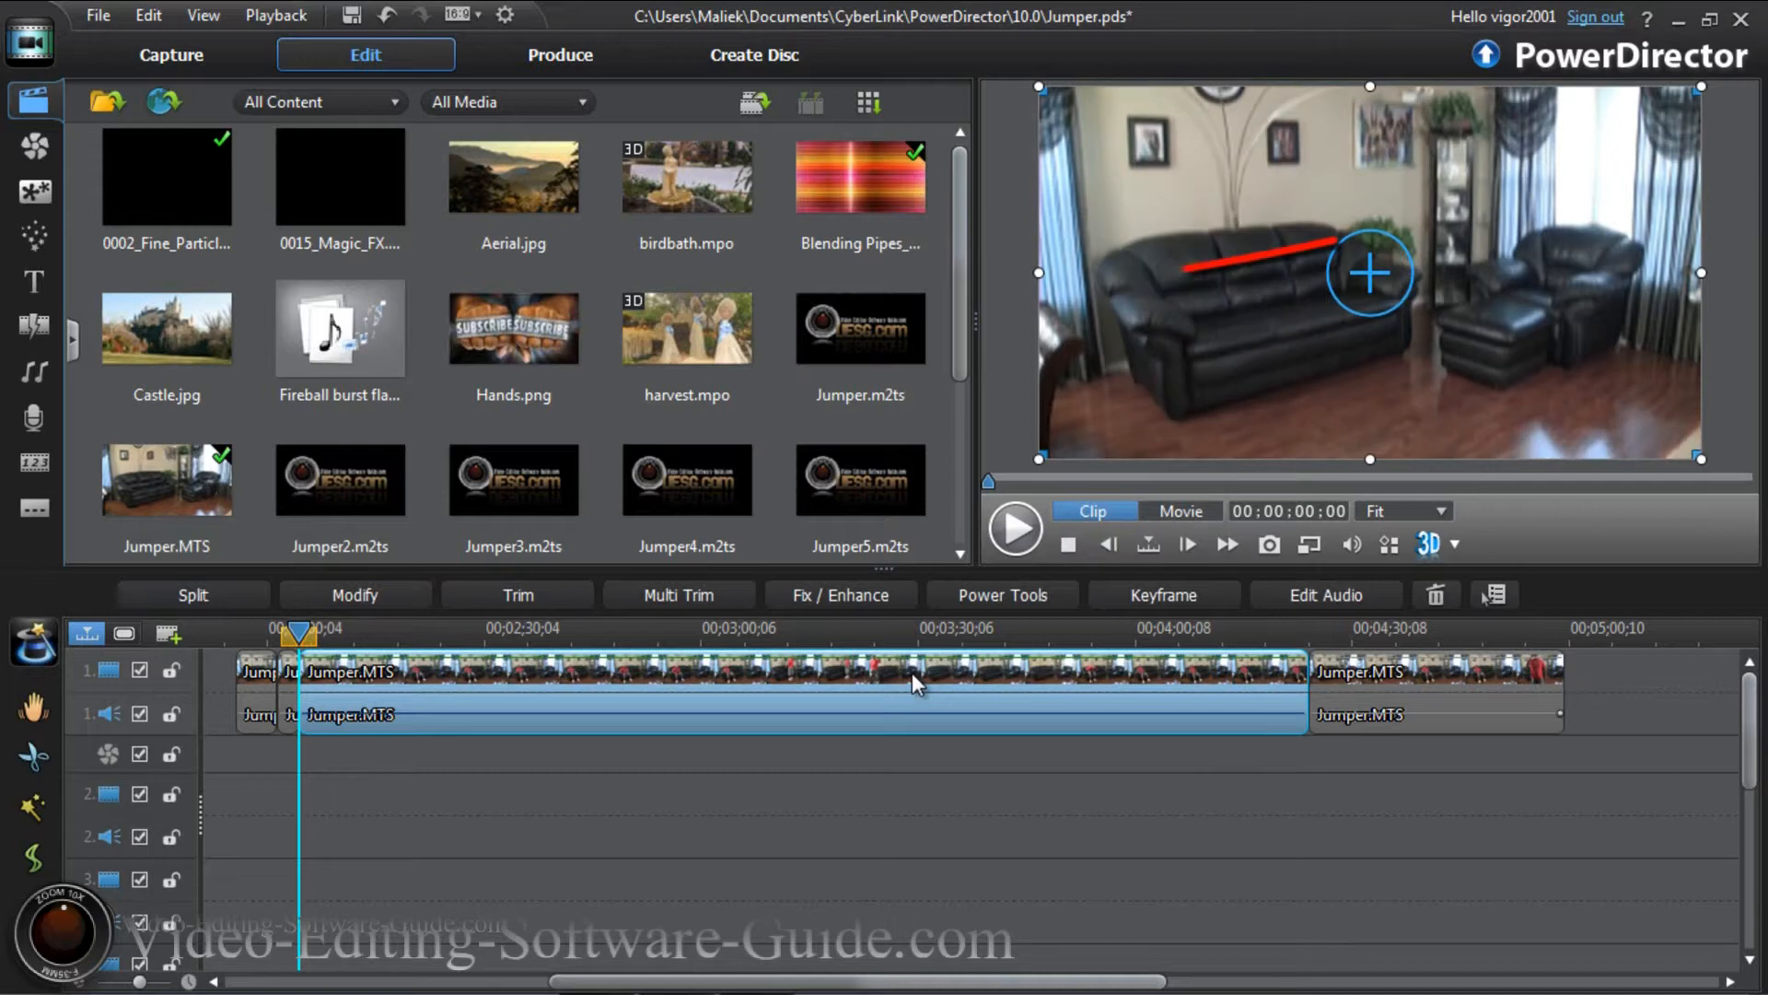
{"action": "right_click", "coordinate": [912, 673]}
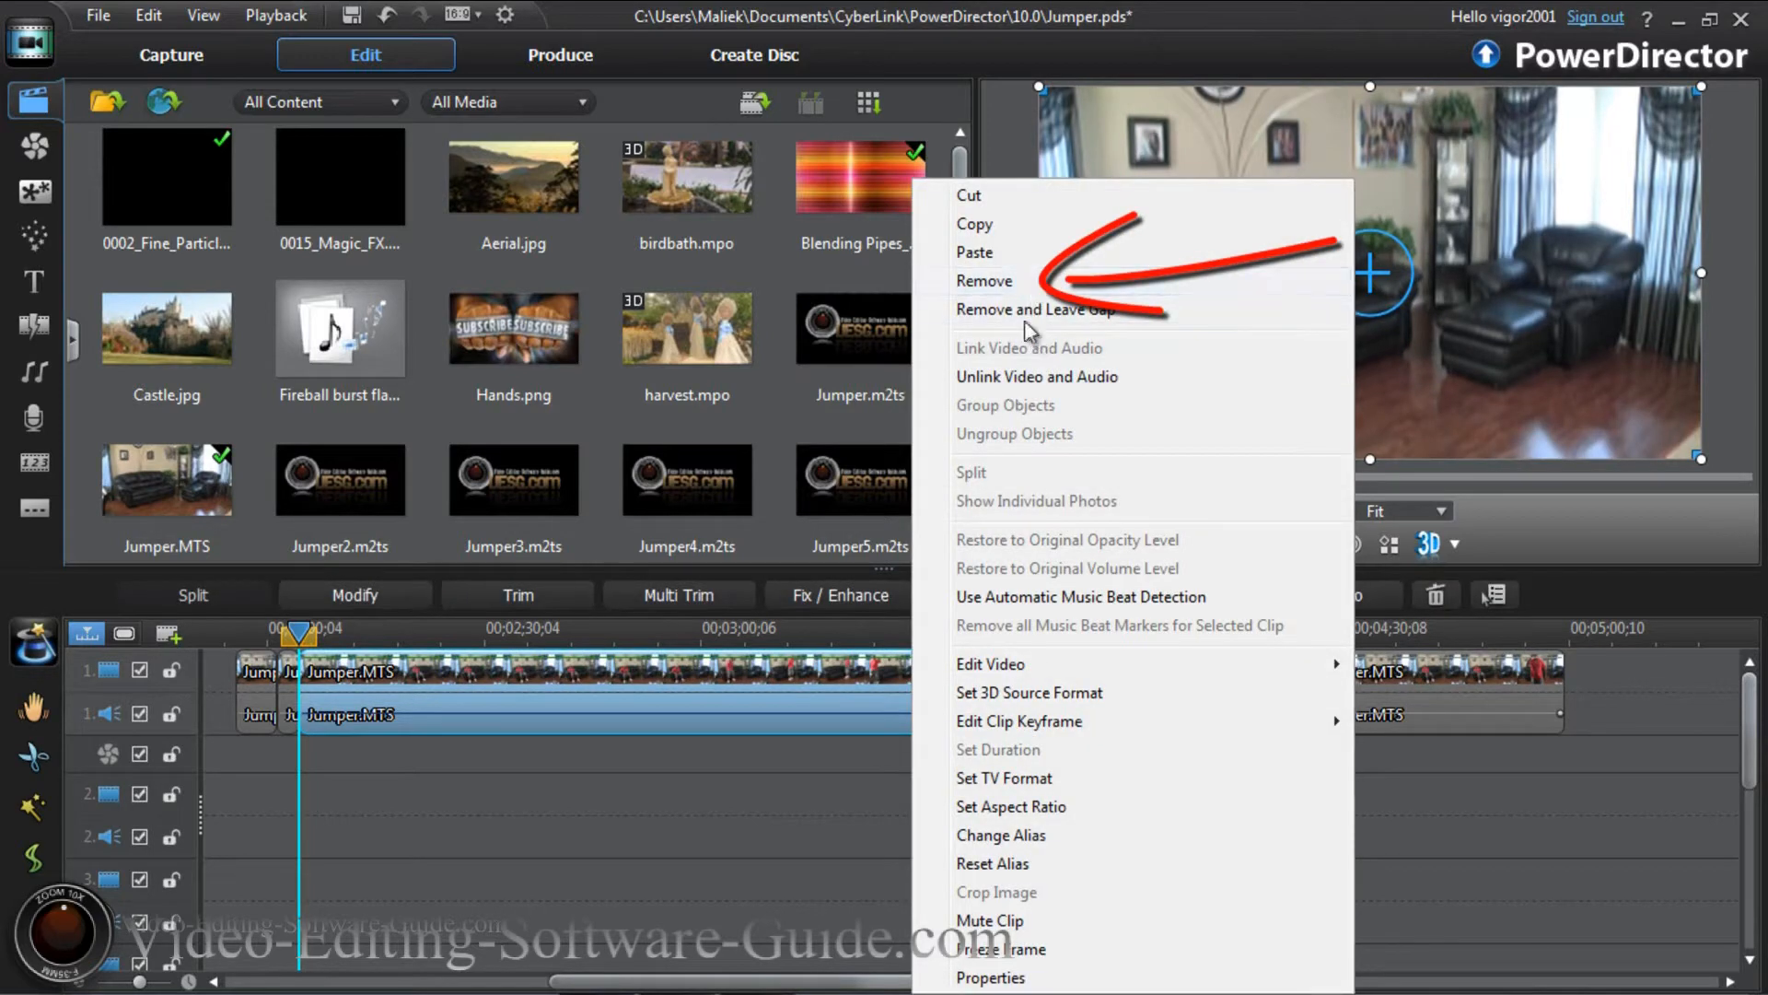
{"action": "left_click", "coordinate": [1031, 284]}
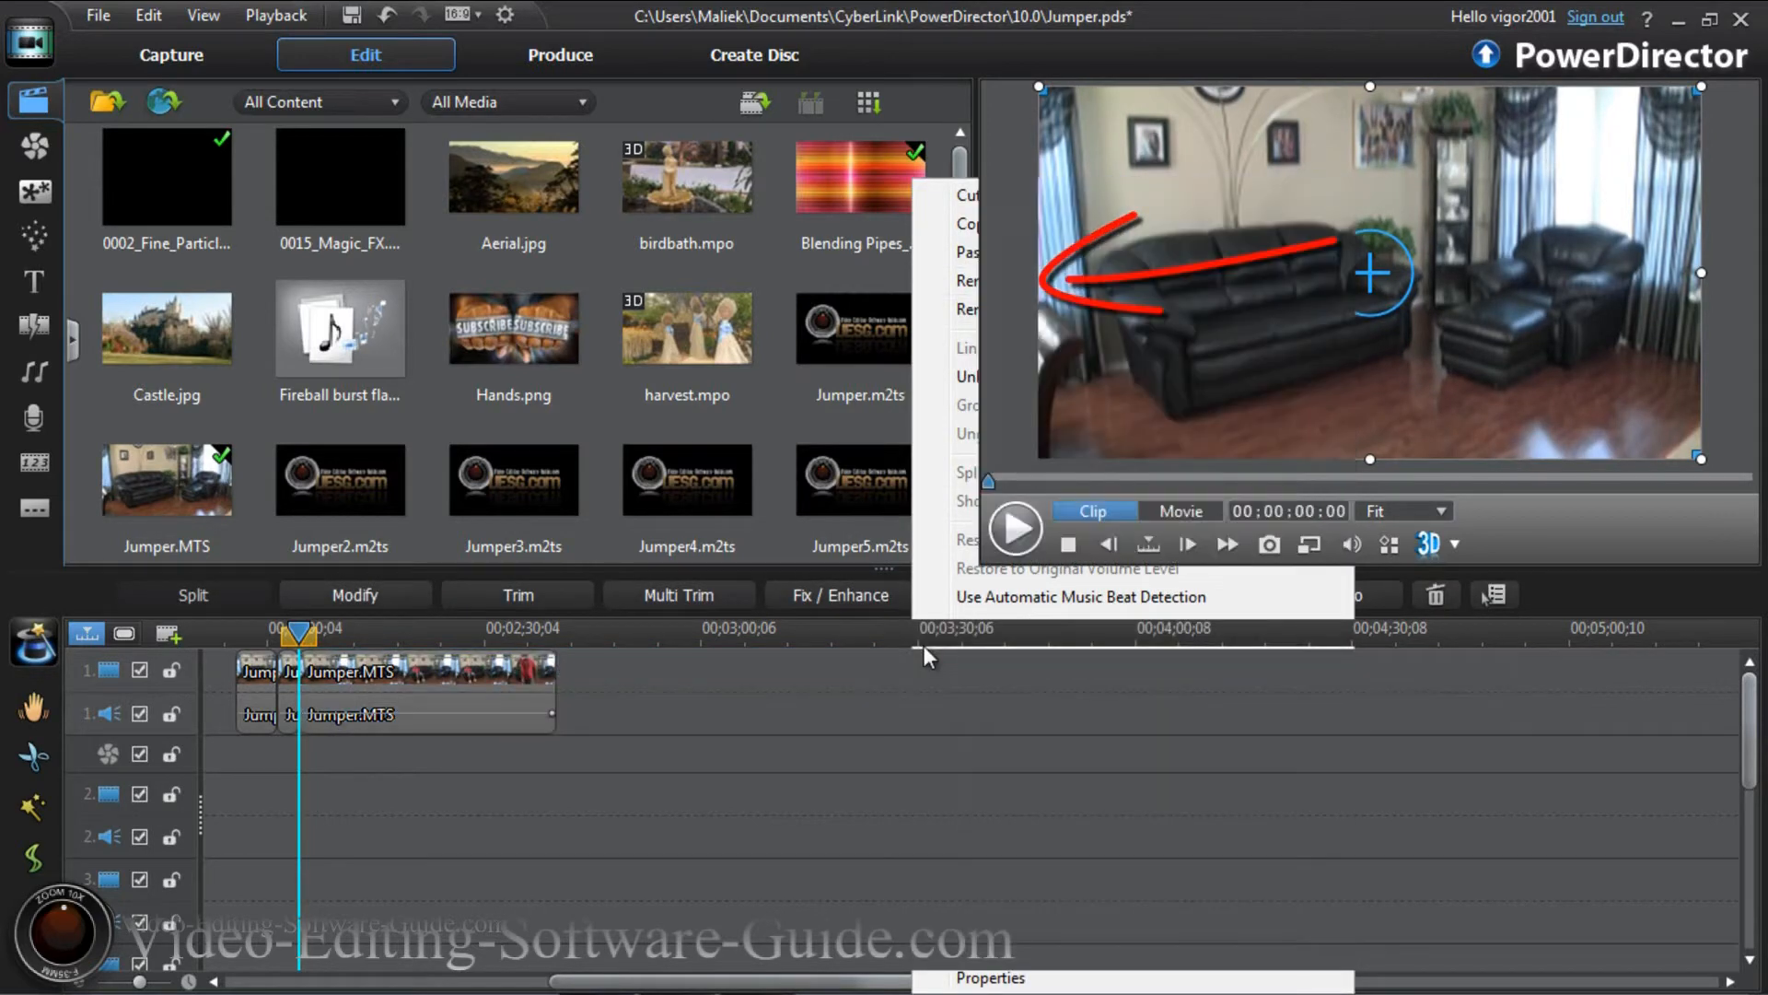
Split the sofa segment at clip time 00:00:12:27, with the man sitting still on the sofa.
{"action": "left_click", "coordinate": [304, 635]}
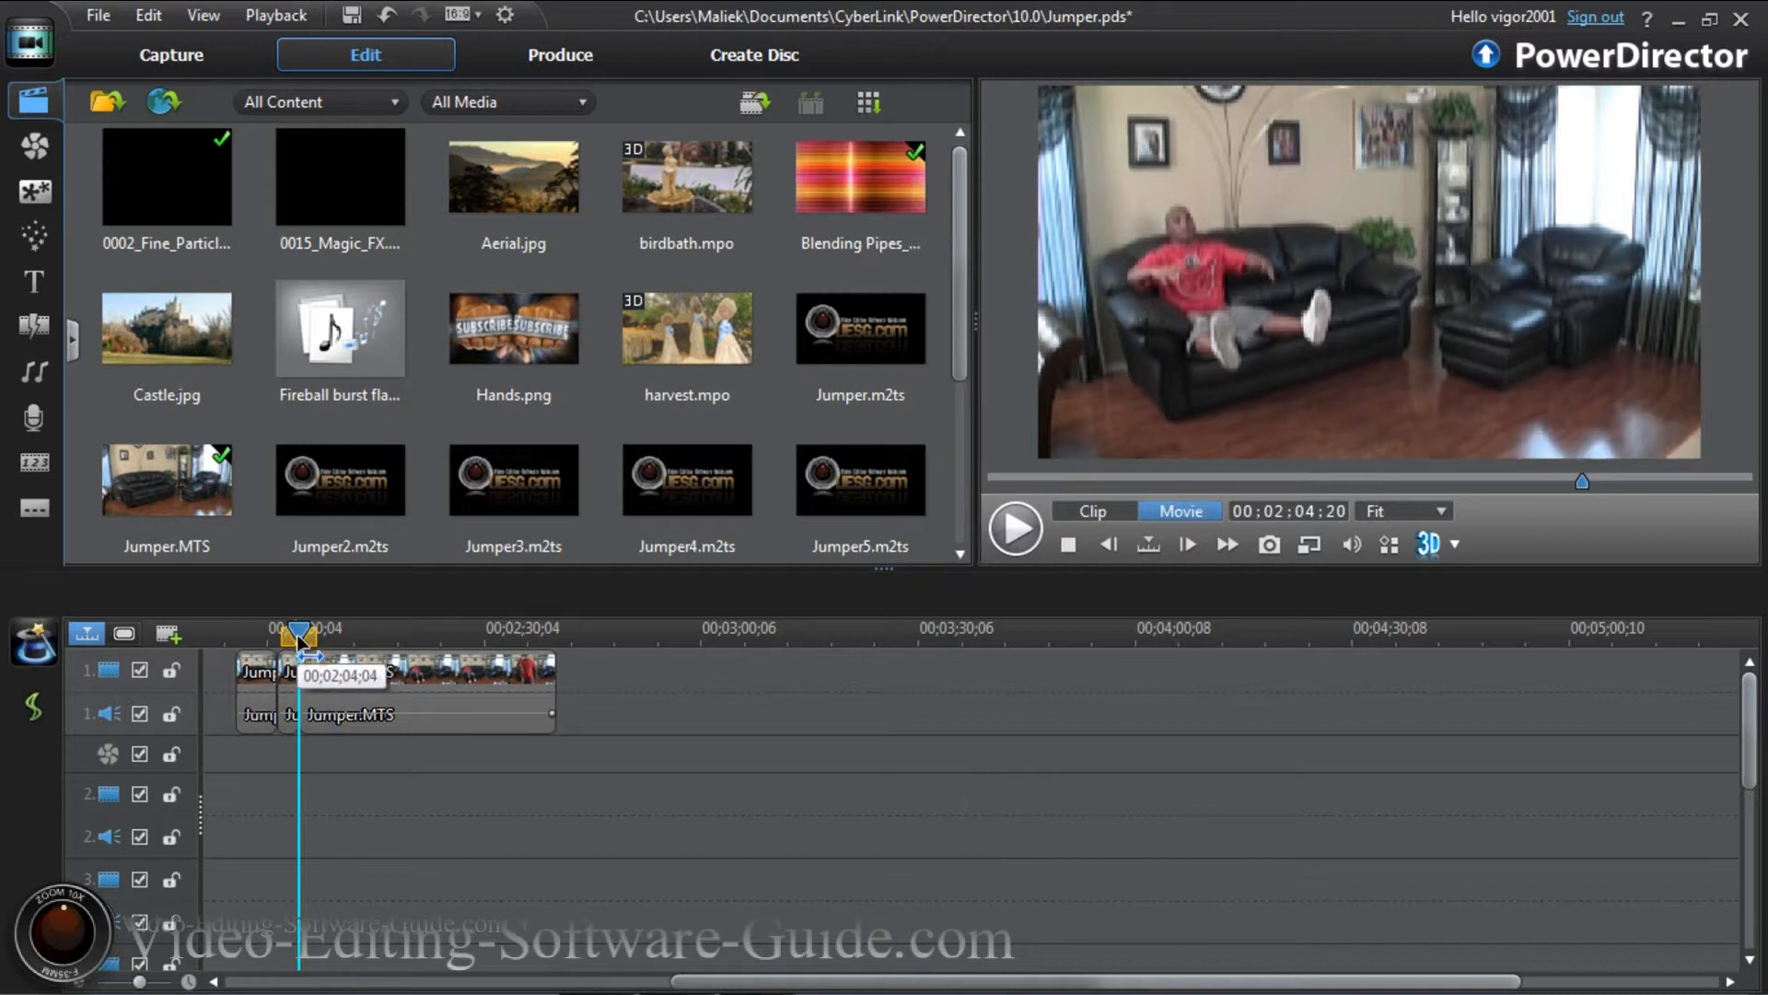
{"action": "left_click_drag", "start_coordinate": [300, 635], "coordinate": [394, 652]}
{"action": "left_click", "coordinate": [468, 688]}
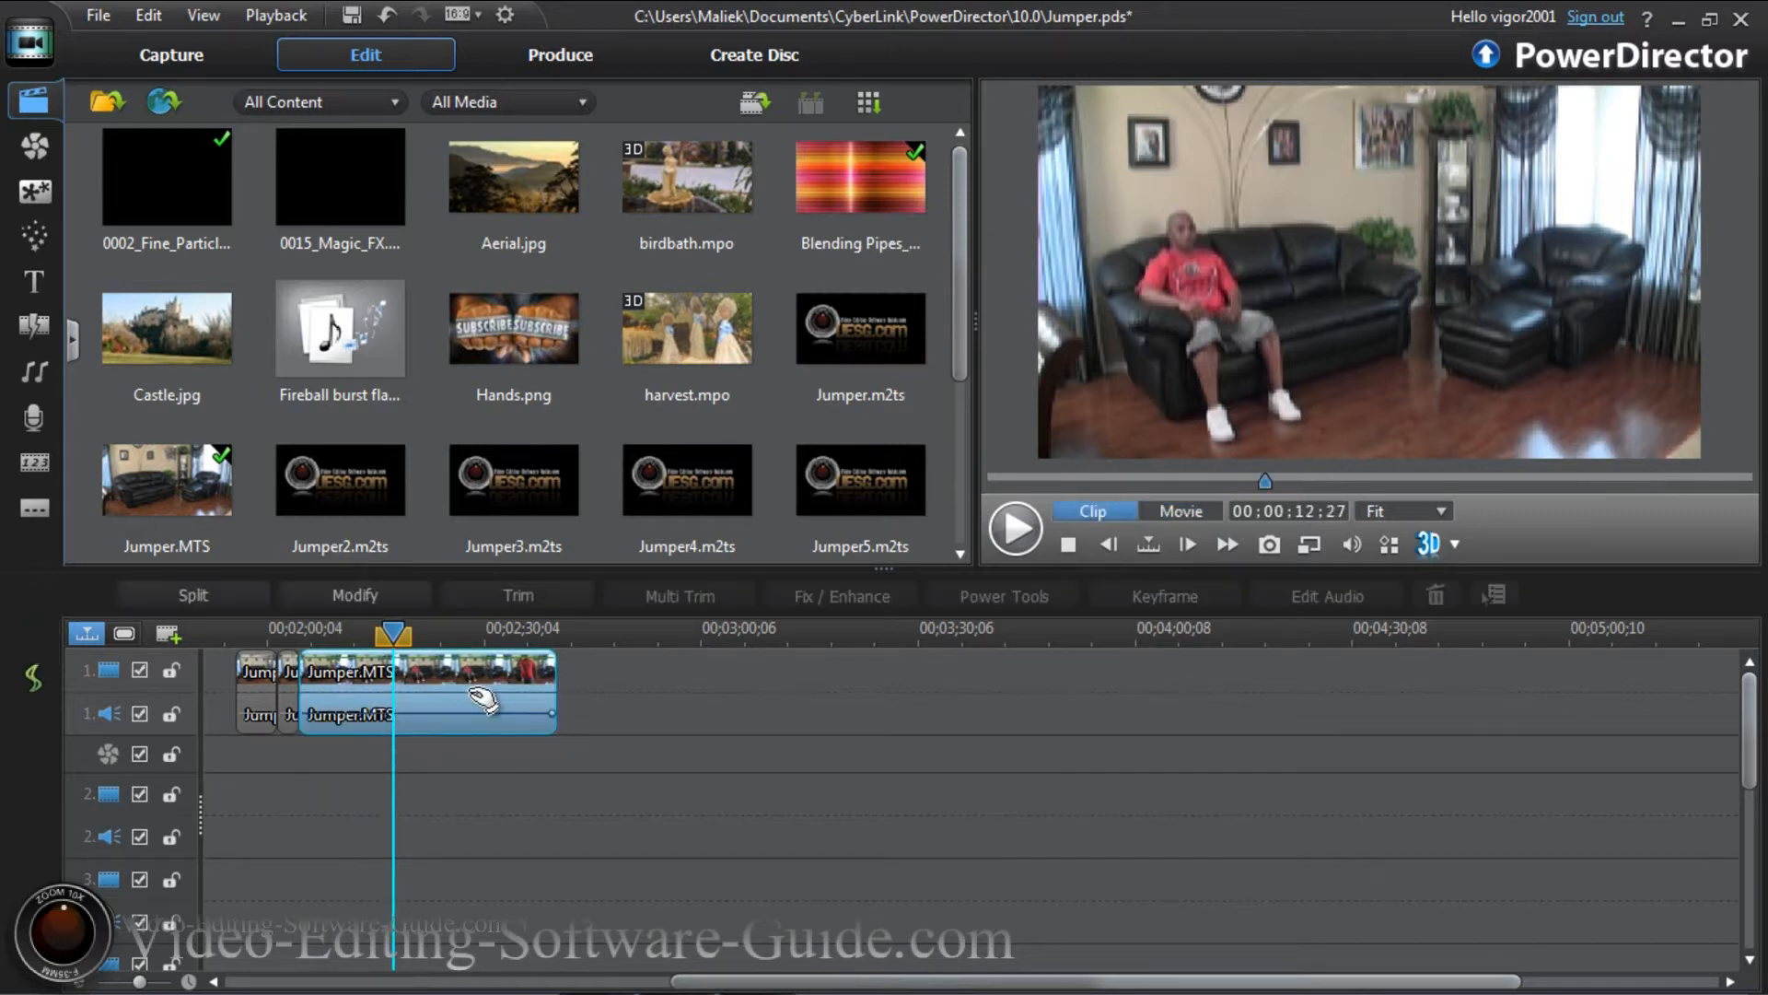
{"action": "left_click", "coordinate": [201, 600]}
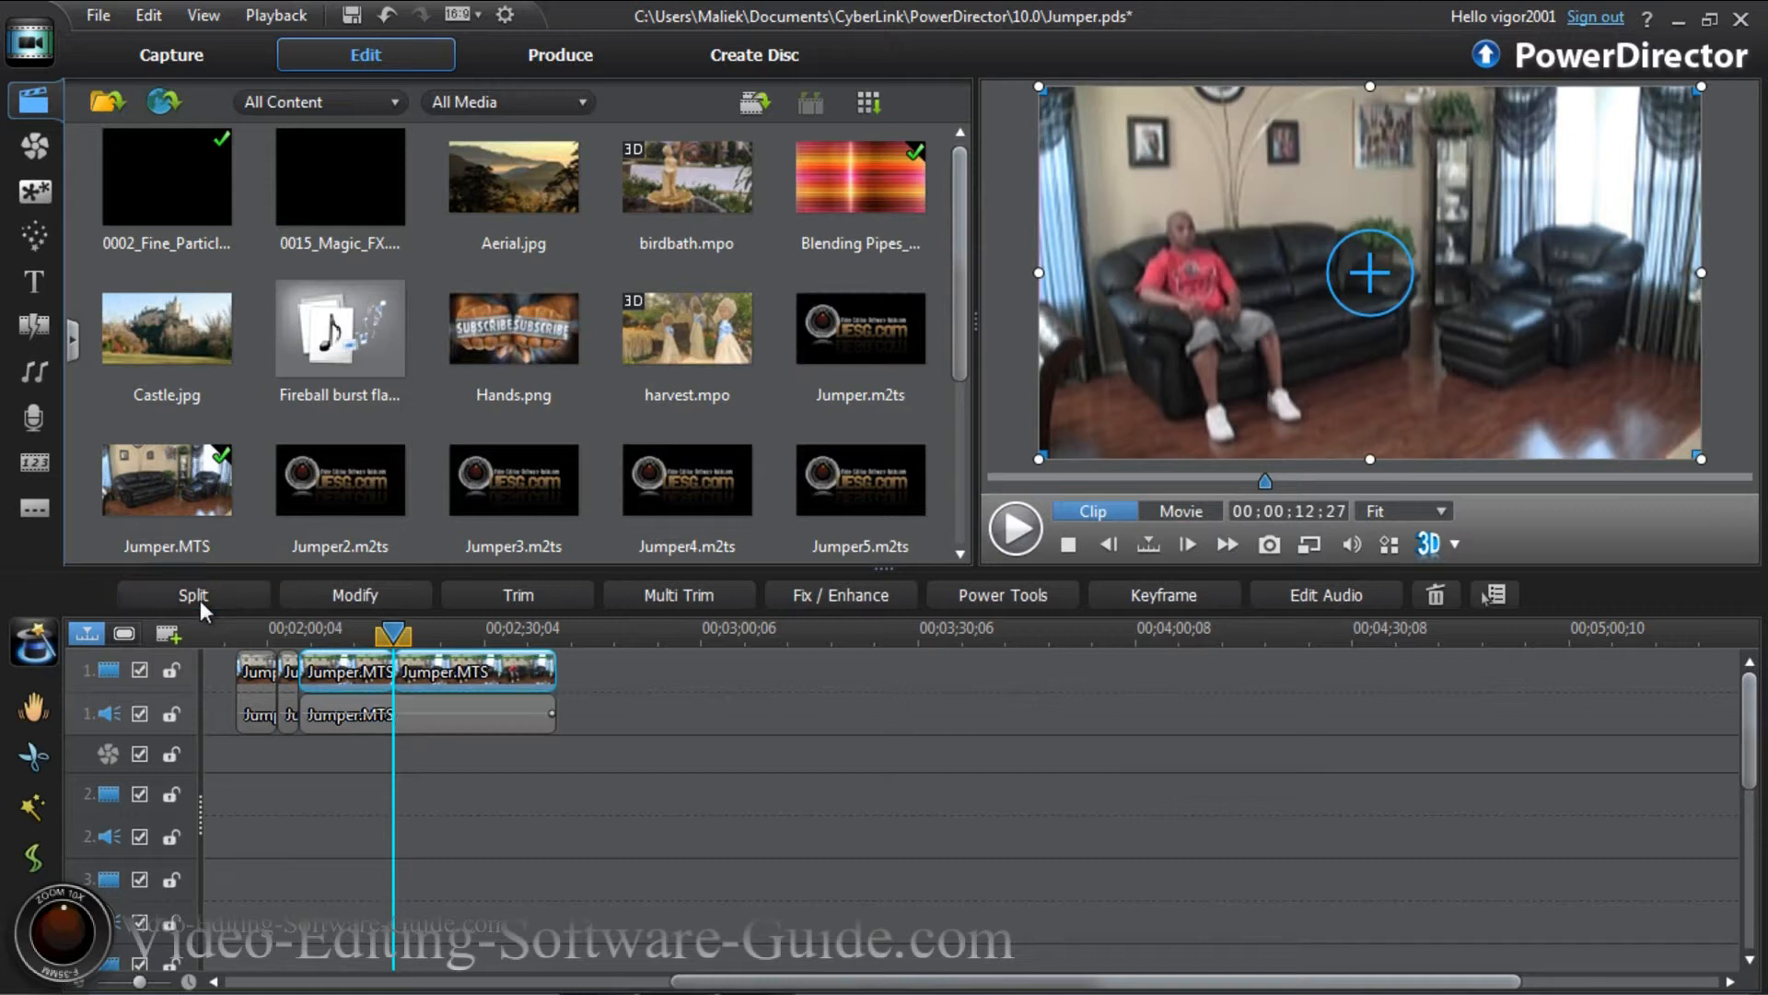
Remove the final Jumper.MTS segment after the sofa shot.
{"action": "left_click", "coordinate": [471, 676]}
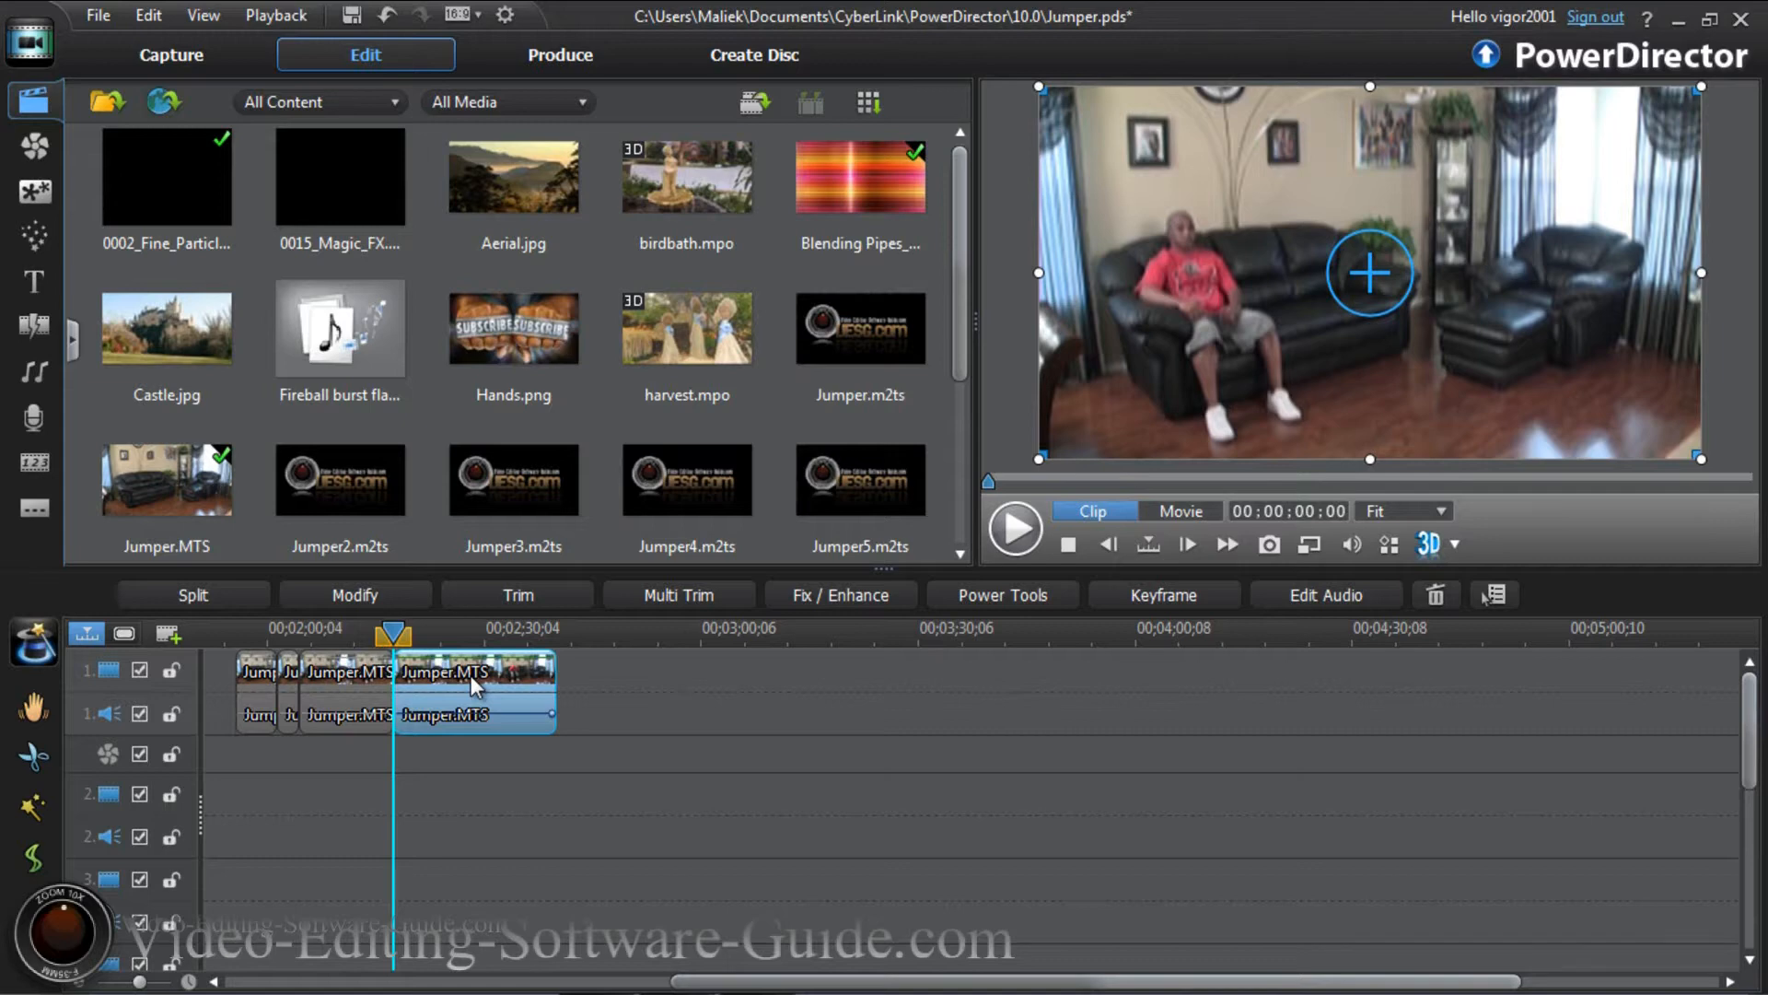
{"action": "right_click", "coordinate": [472, 676]}
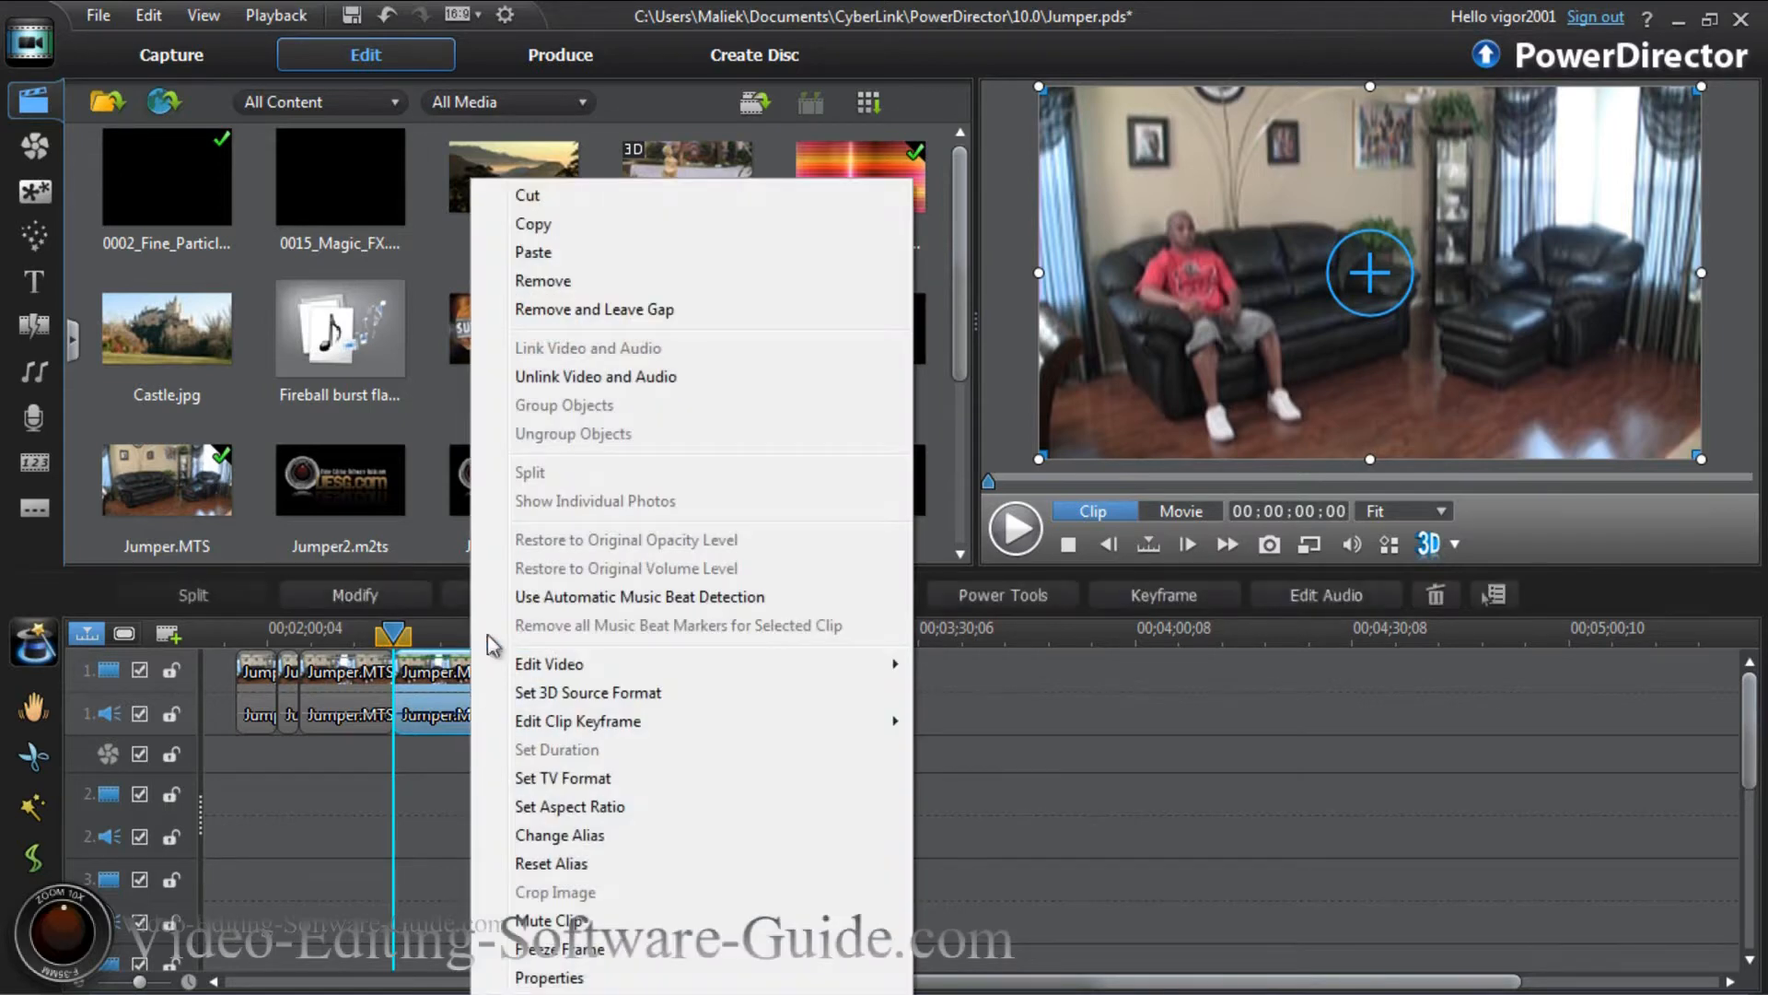
{"action": "left_click", "coordinate": [553, 286]}
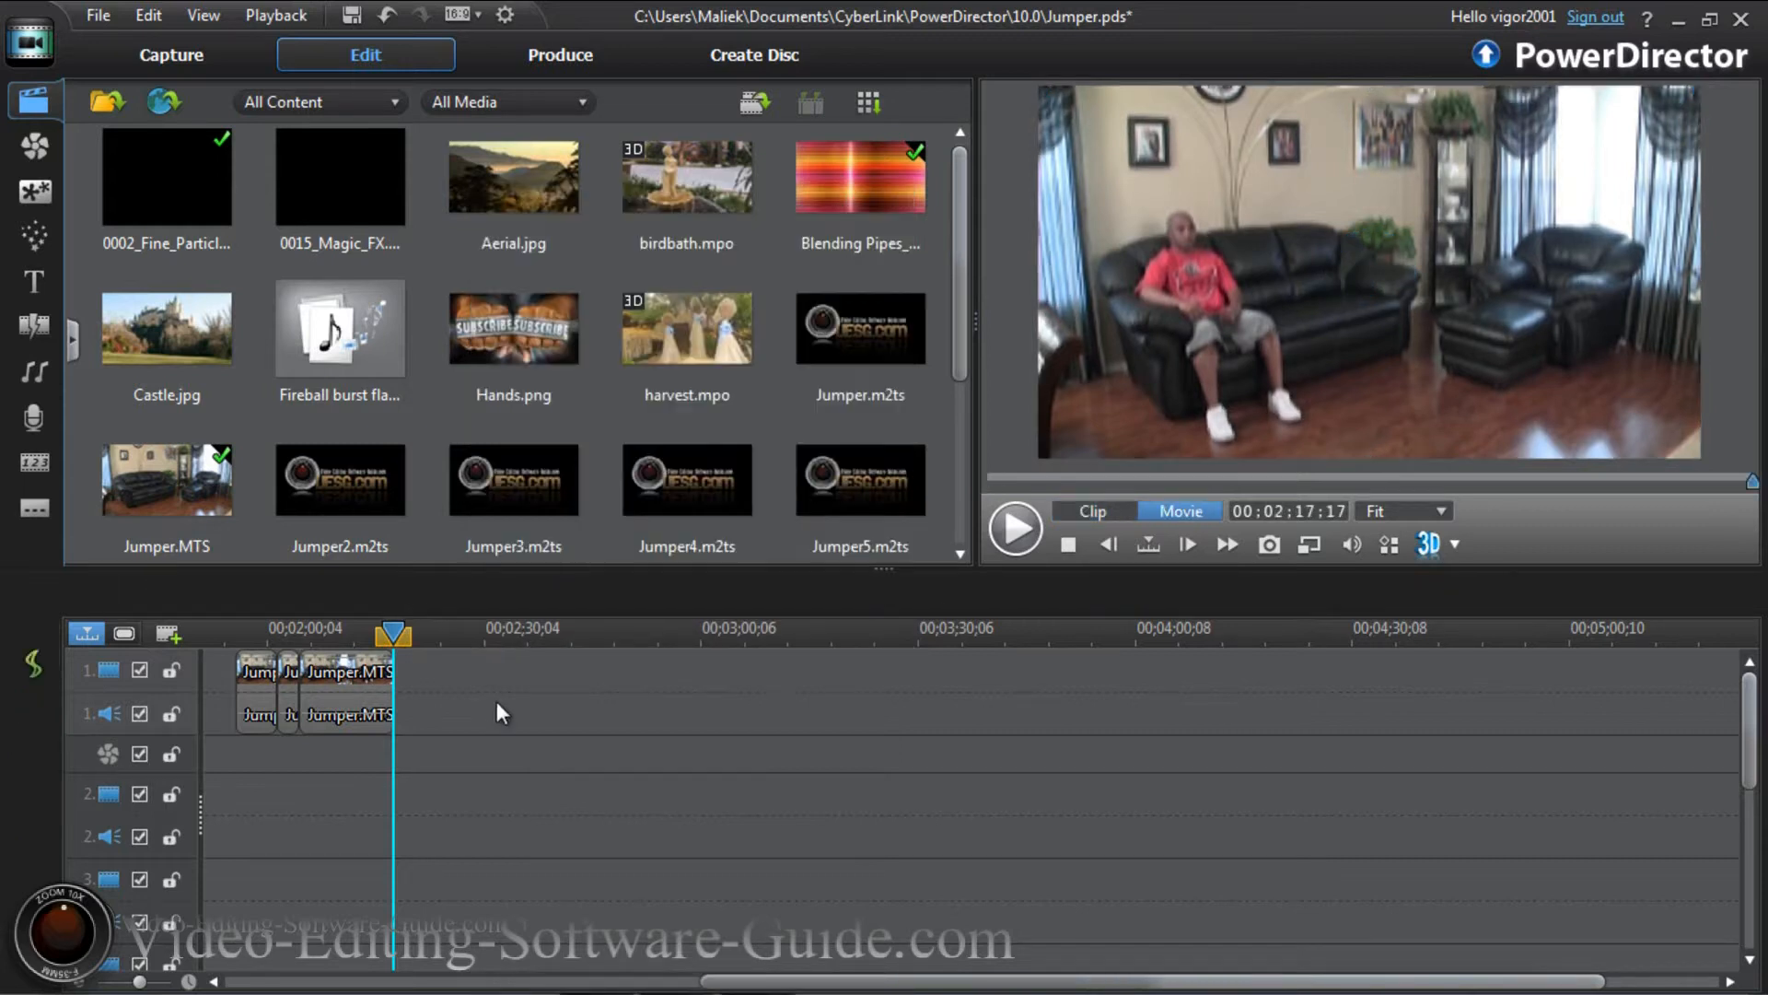
Place the Beating effect on the effect track, starting at the cut from the armchair to the empty room, 00;02;01;14.
{"action": "left_click_drag", "start_coordinate": [394, 634], "coordinate": [323, 689]}
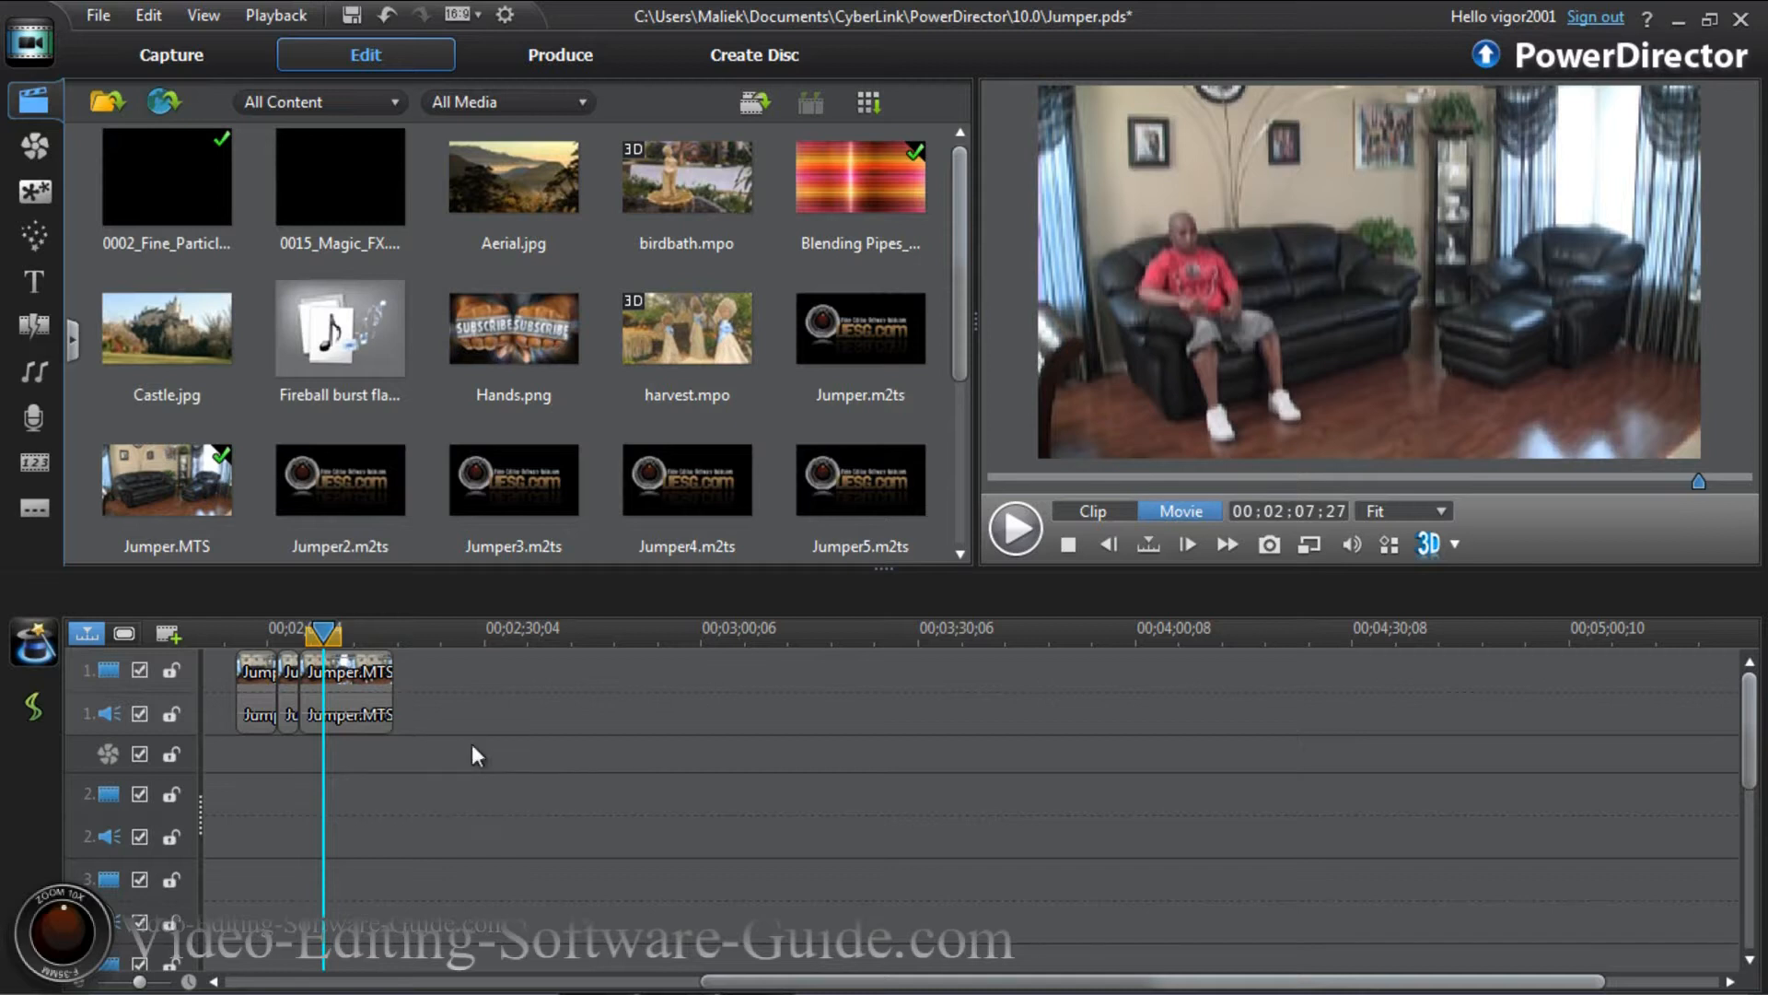
{"action": "mouse_move", "coordinate": [328, 627]}
{"action": "left_mouse_down"}
{"action": "mouse_move", "coordinate": [289, 641]}
{"action": "mouse_move", "coordinate": [882, 629]}
{"action": "left_mouse_up"}
{"action": "left_click_drag", "start_coordinate": [1070, 623], "coordinate": [675, 628]}
{"action": "left_click_drag", "start_coordinate": [1082, 636], "coordinate": [892, 636]}
{"action": "left_click_drag", "start_coordinate": [1220, 641], "coordinate": [900, 642]}
{"action": "left_click_drag", "start_coordinate": [1274, 643], "coordinate": [992, 632]}
{"action": "left_click_drag", "start_coordinate": [1421, 642], "coordinate": [1326, 645]}
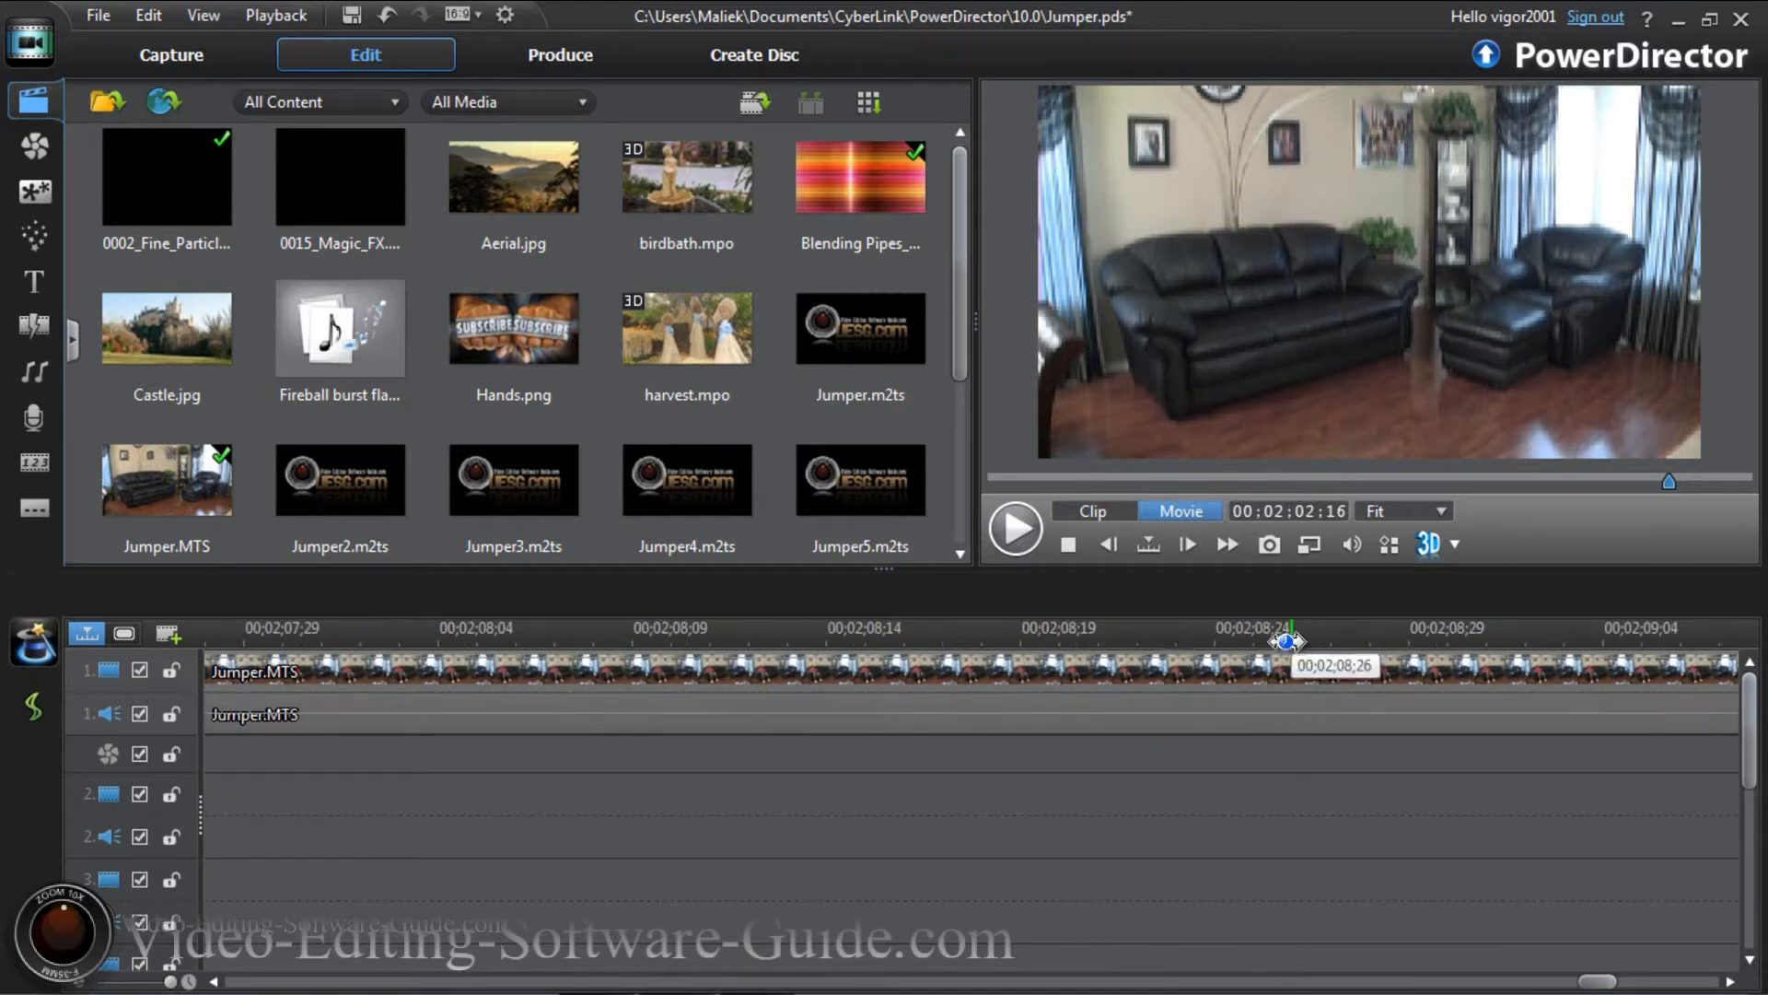
{"action": "left_click", "coordinate": [1059, 632]}
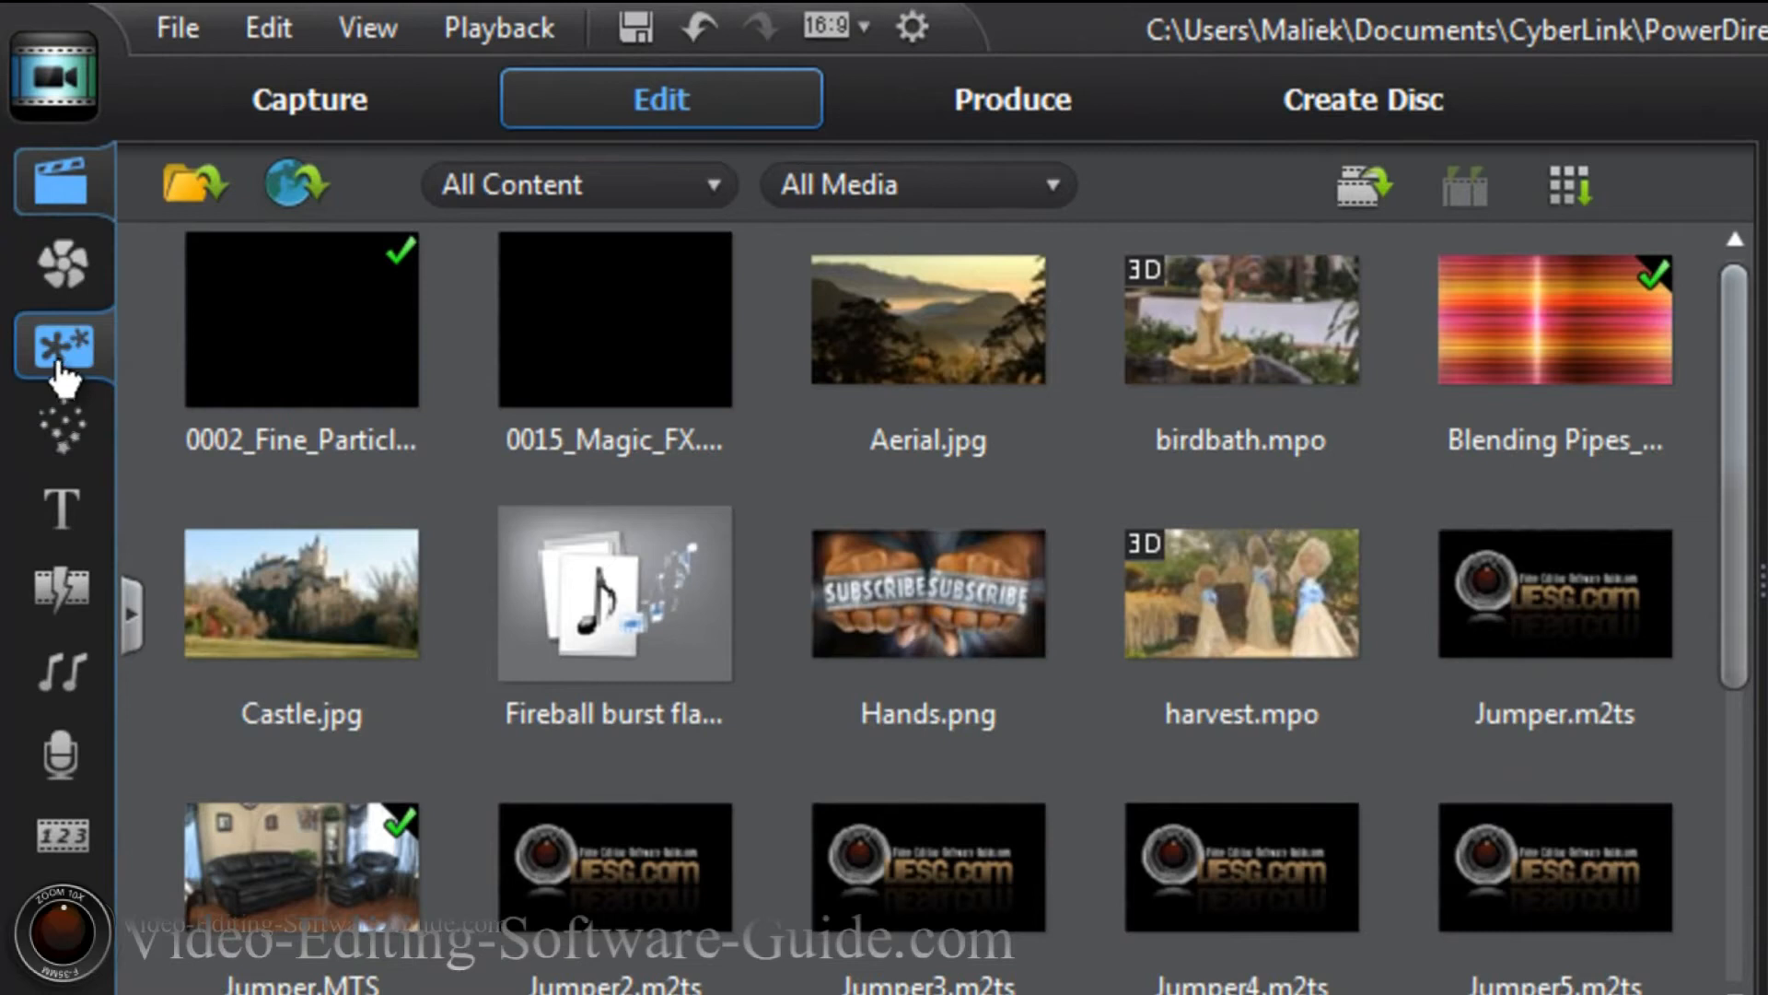
{"action": "left_click", "coordinate": [62, 267]}
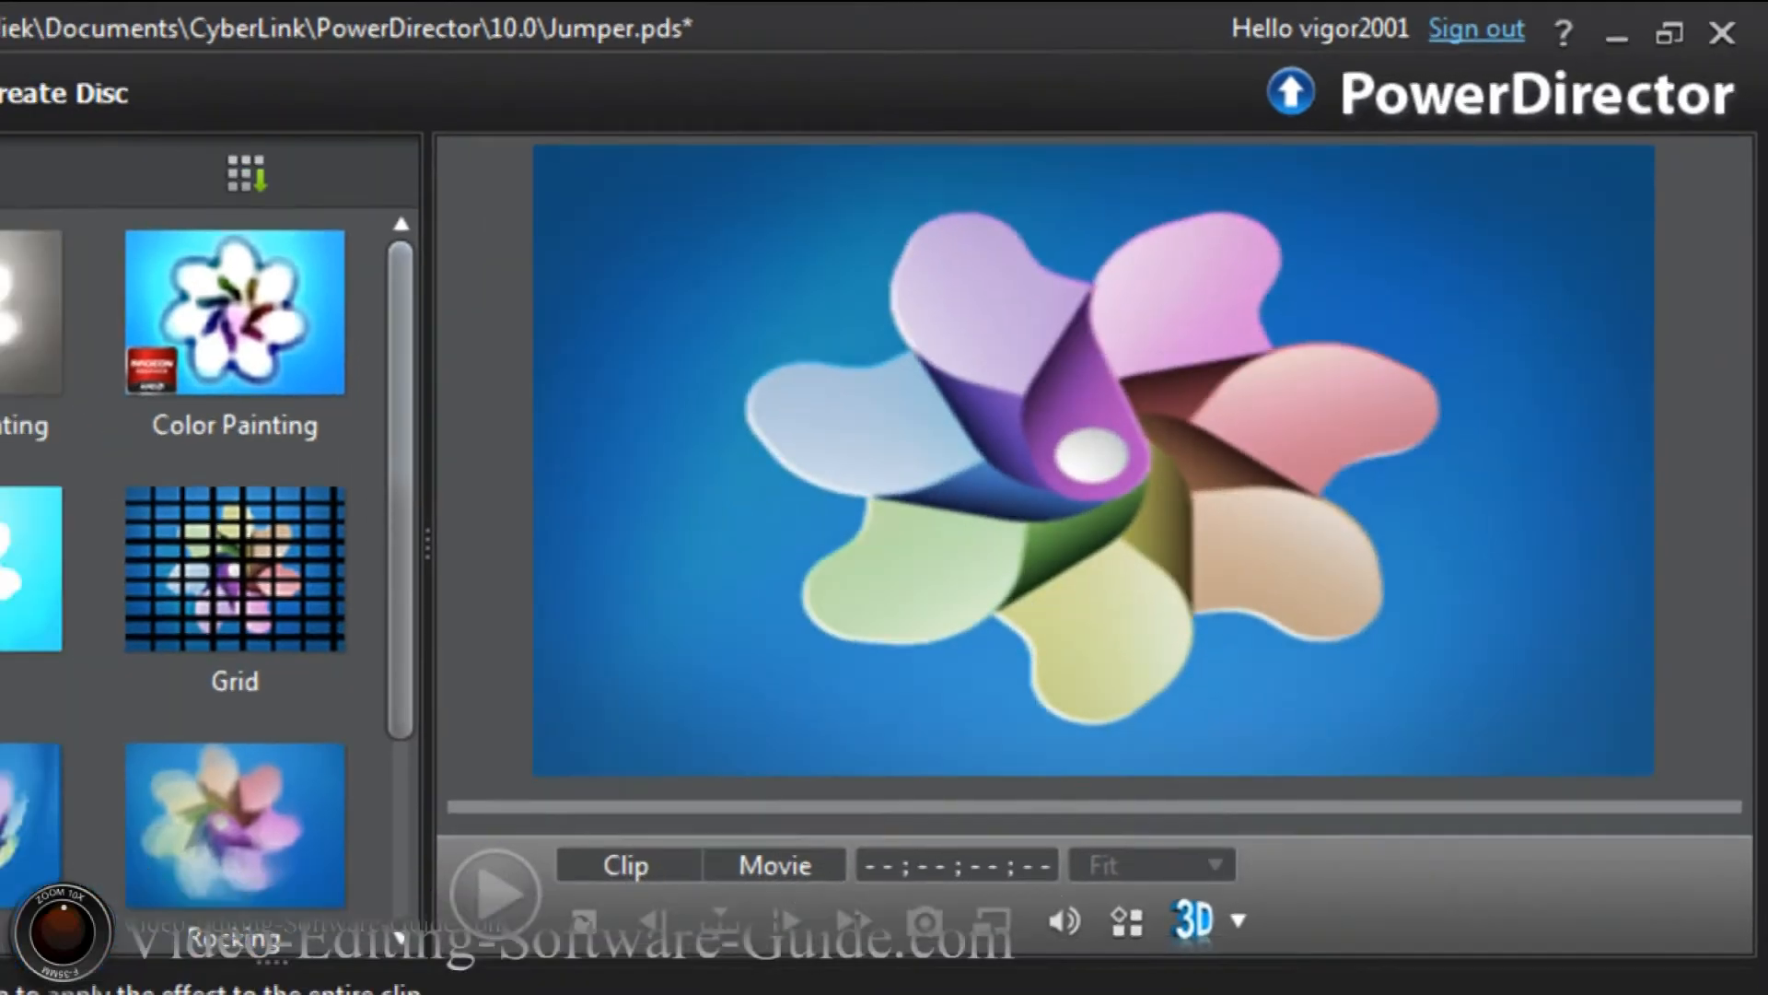
{"action": "left_click_drag", "start_coordinate": [296, 211], "coordinate": [1050, 827]}
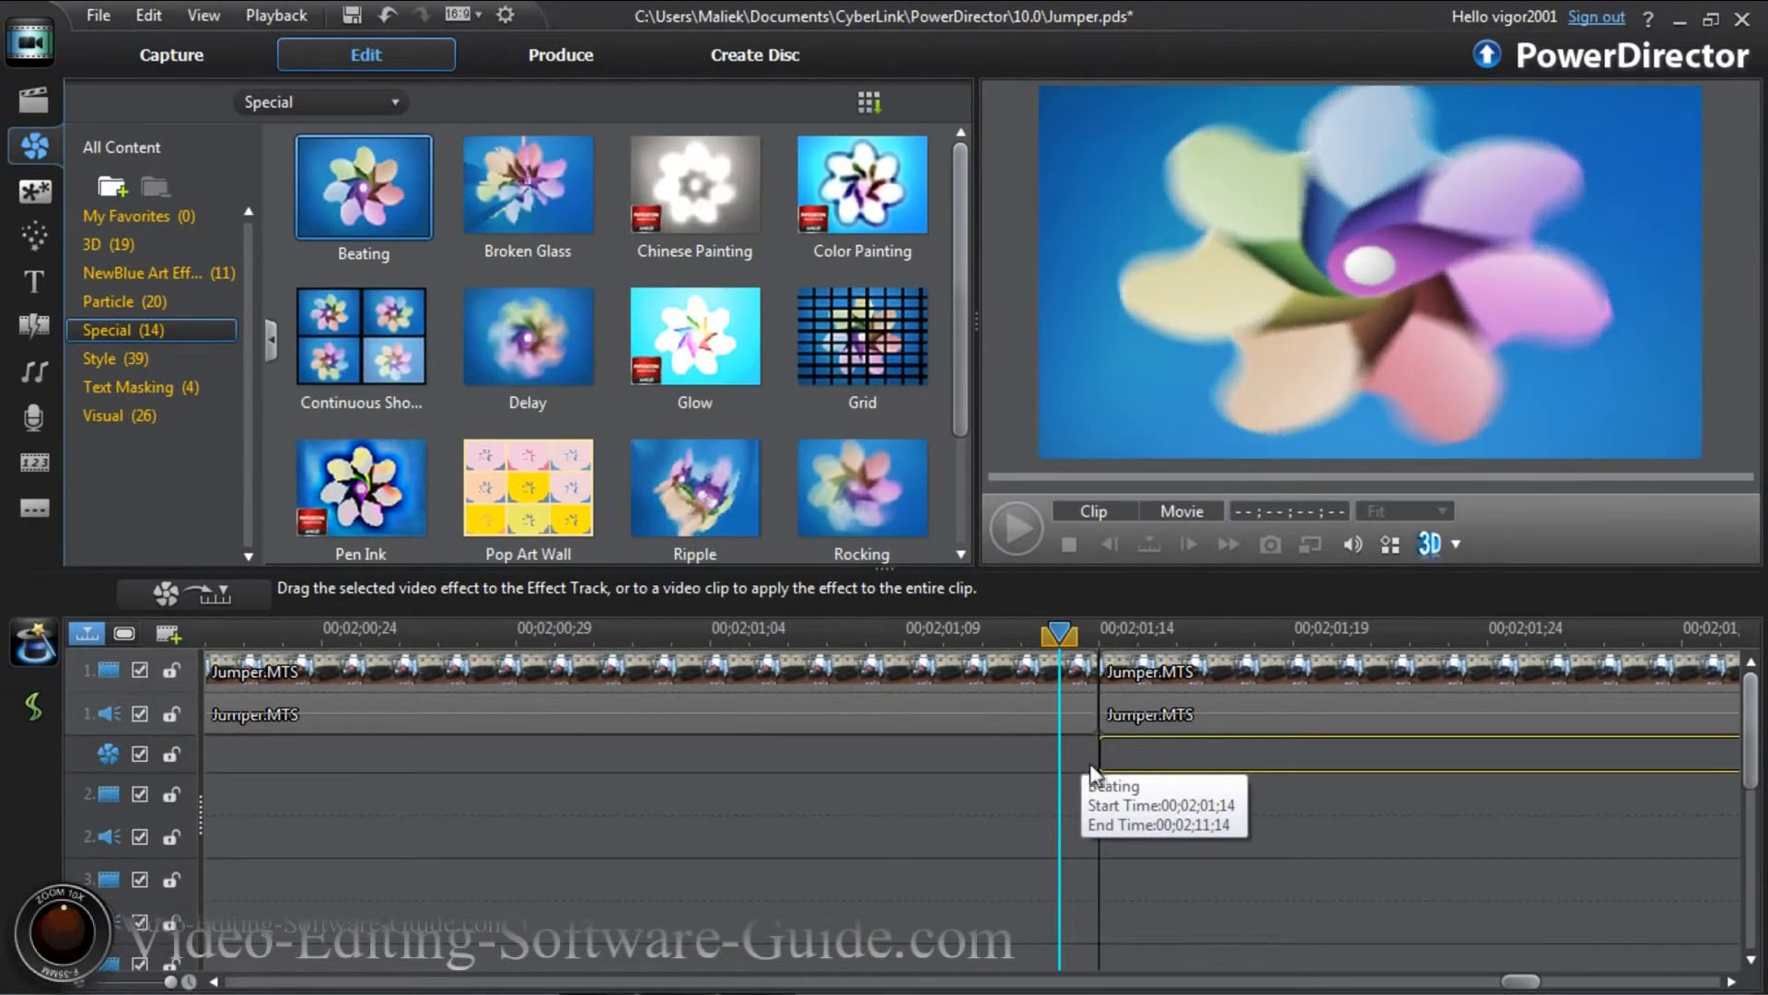
{"action": "left_click_drag", "start_coordinate": [1092, 771], "coordinate": [1096, 778]}
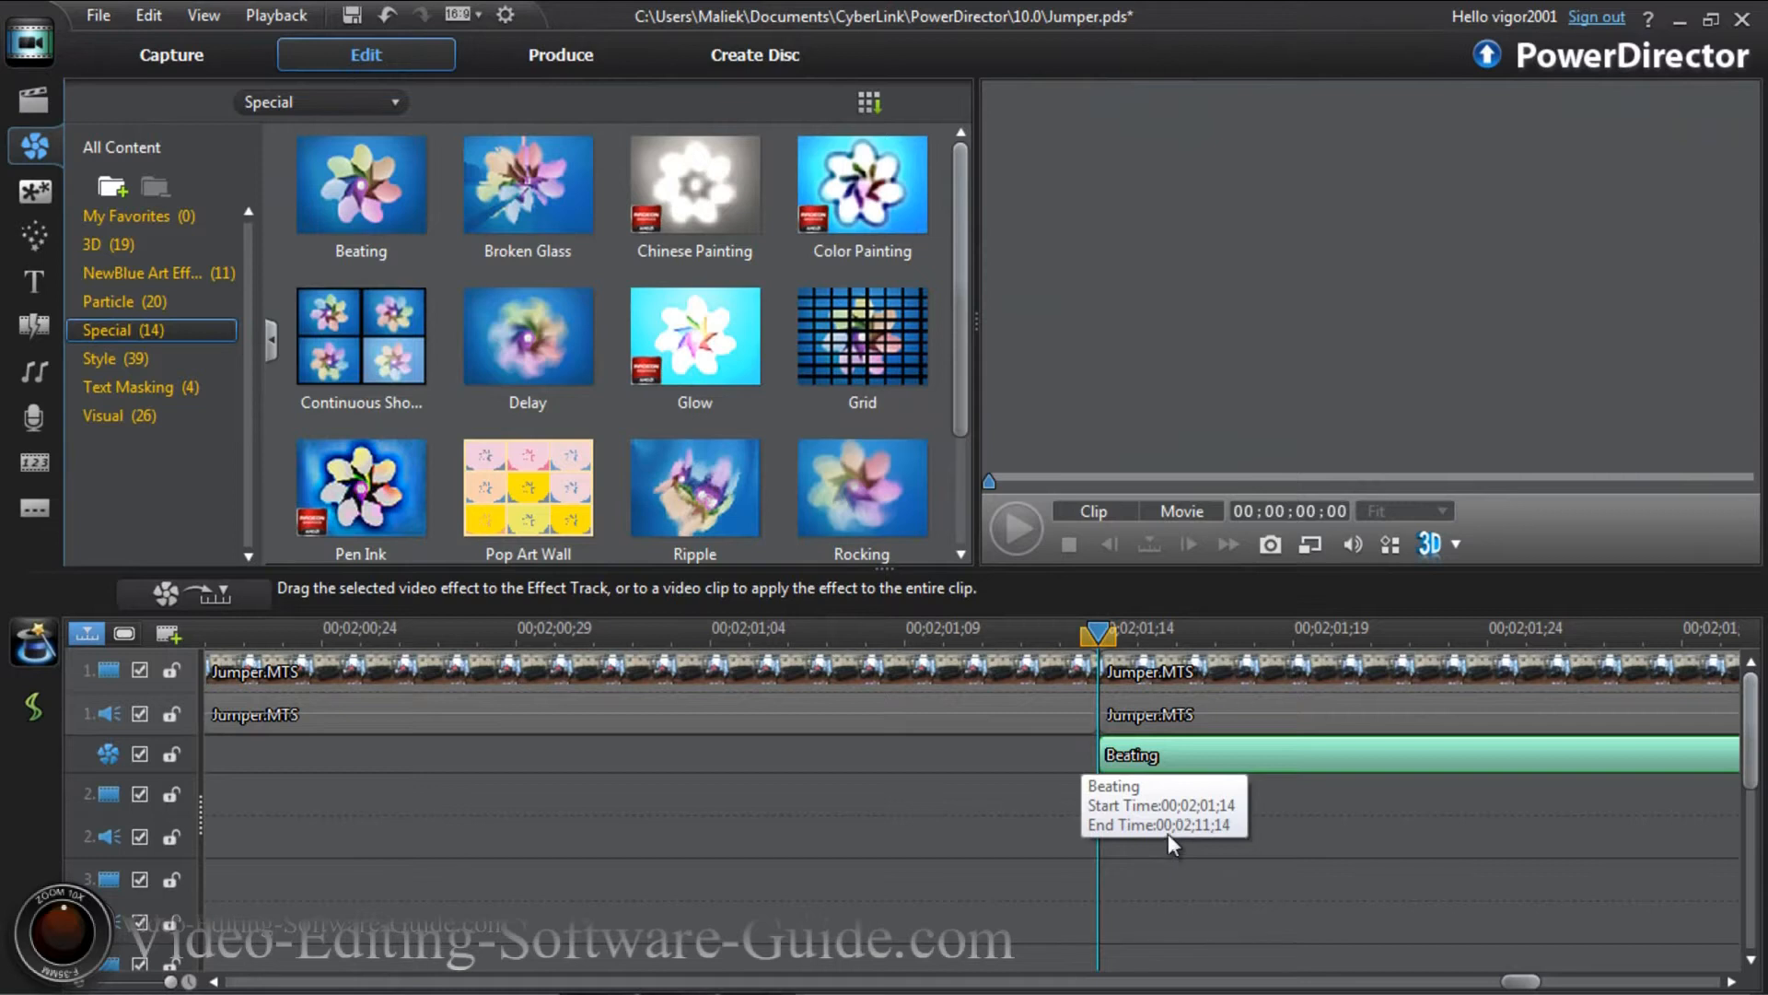
Move the Beating effect to start two frames before the cut to the empty room, at 00;02;01;12.
{"action": "left_click", "coordinate": [1184, 757]}
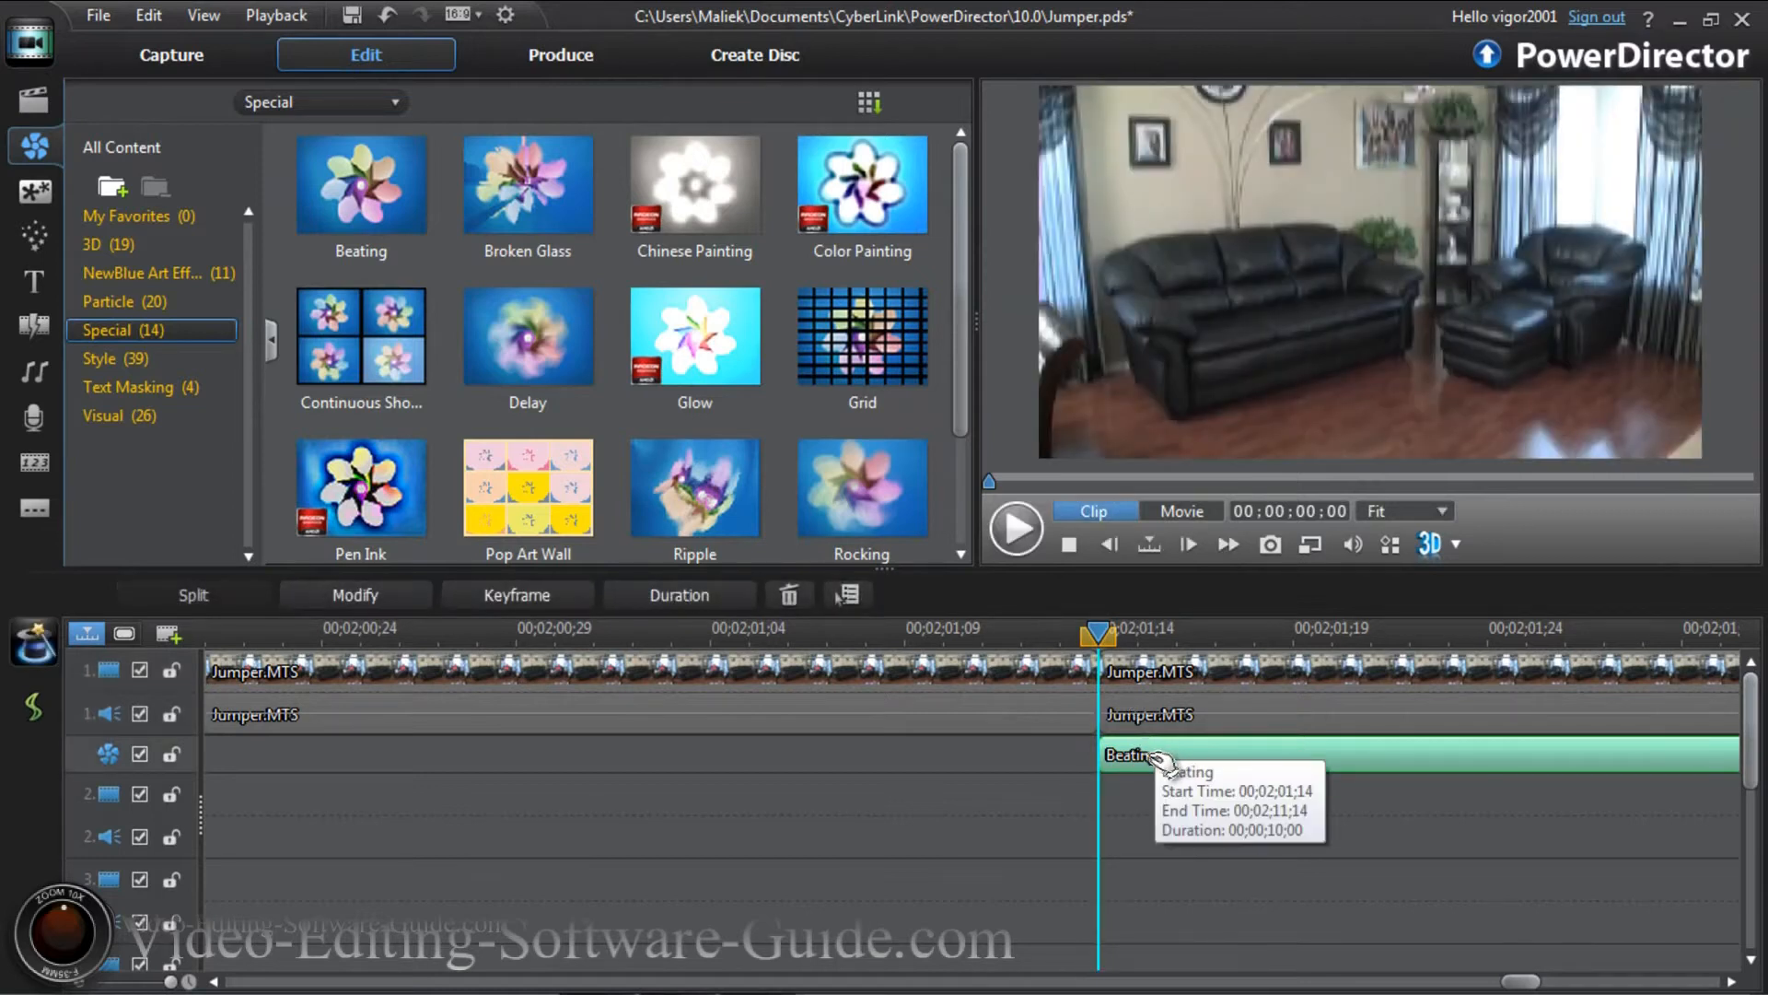
{"action": "left_click_drag", "start_coordinate": [1169, 762], "coordinate": [1025, 644]}
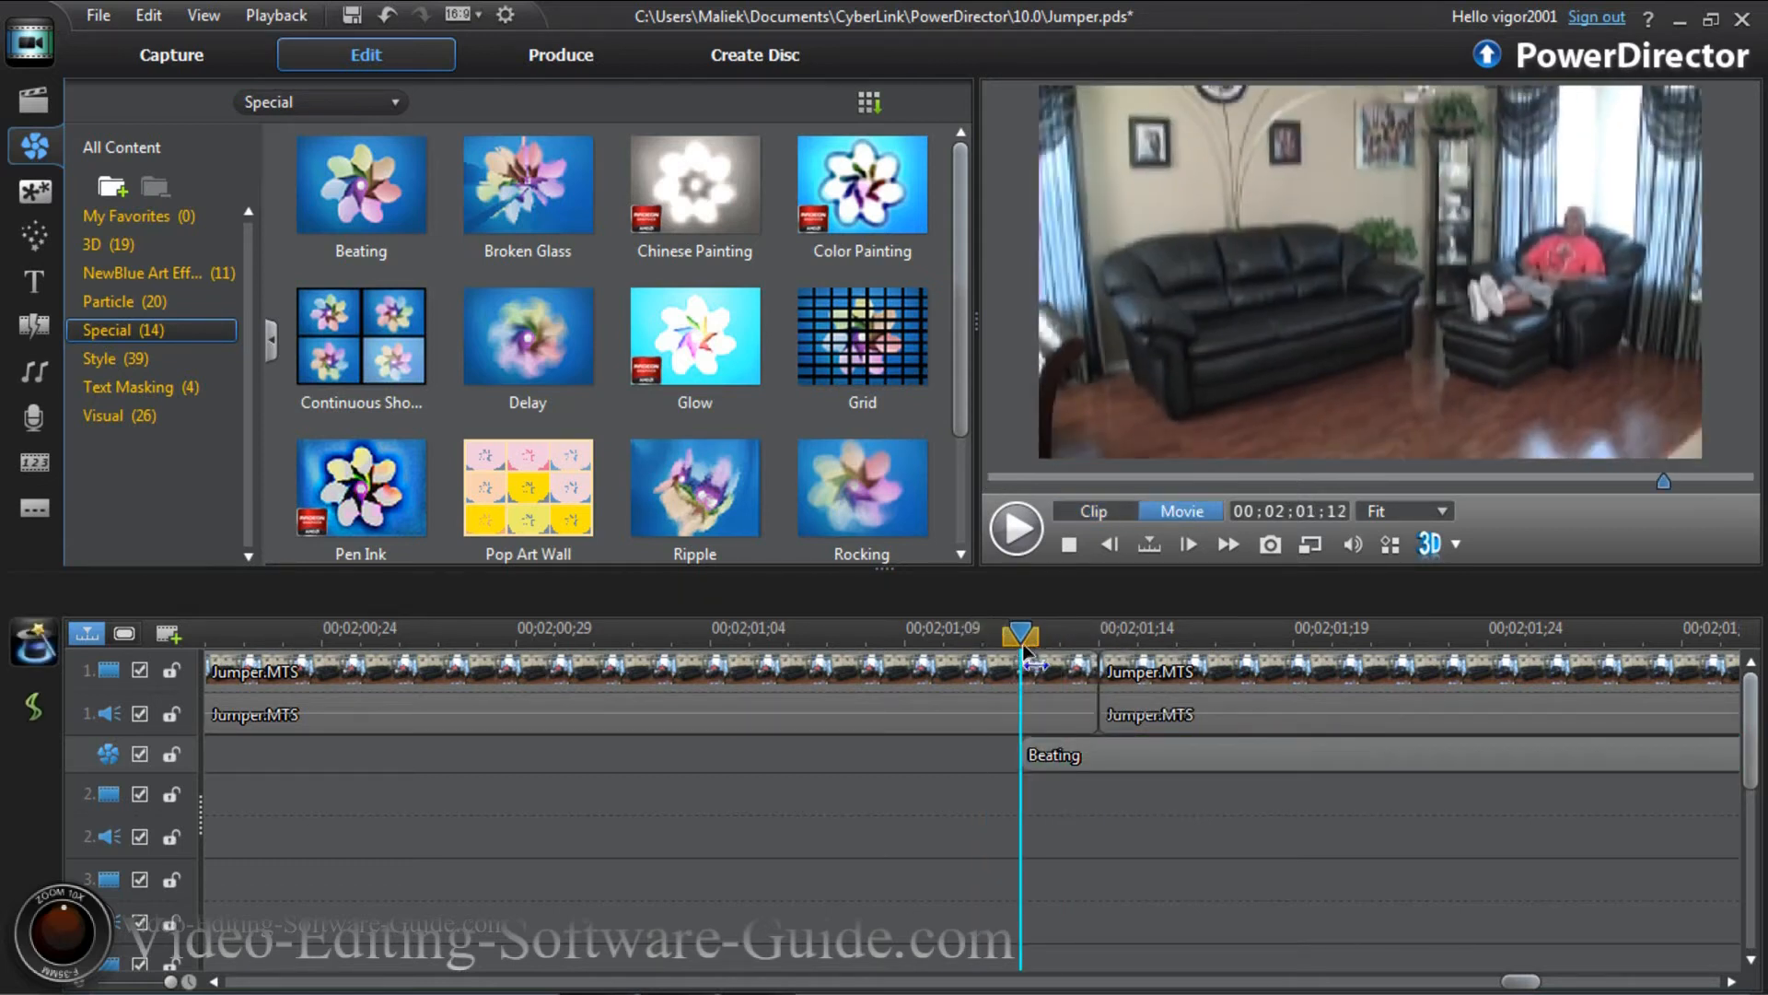
{"action": "left_click_drag", "start_coordinate": [1032, 643], "coordinate": [1089, 650]}
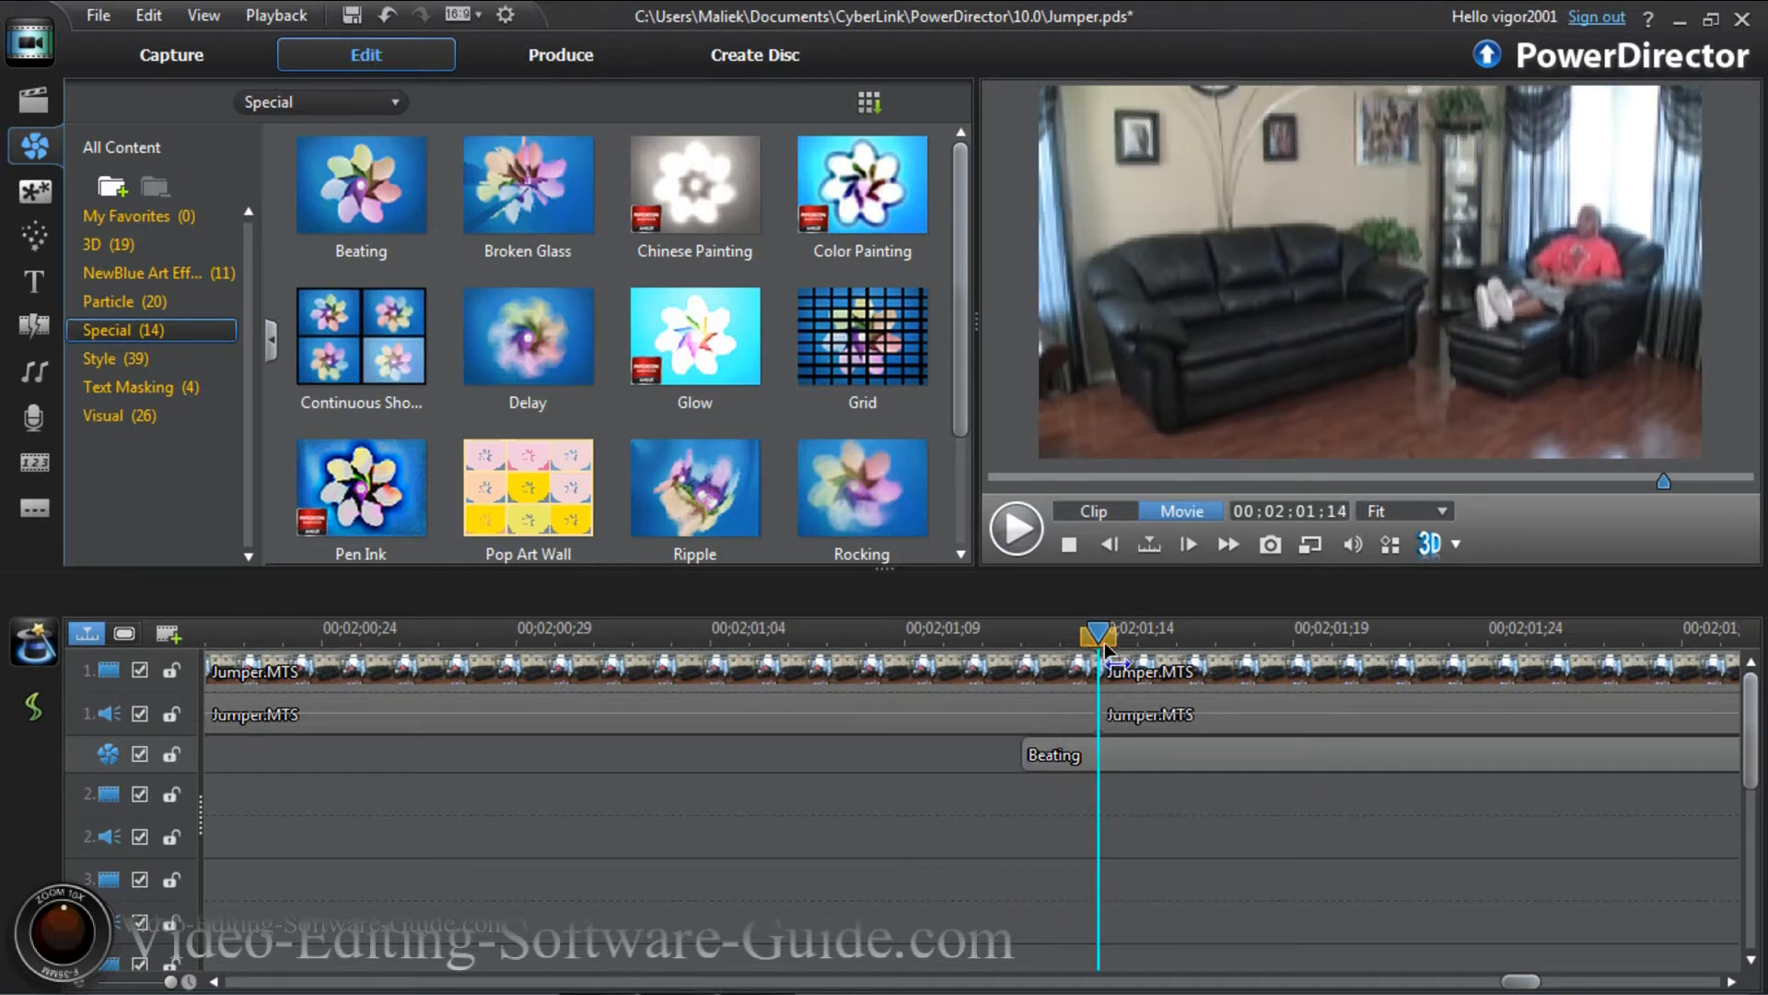
{"action": "left_click_drag", "start_coordinate": [1106, 652], "coordinate": [1028, 654]}
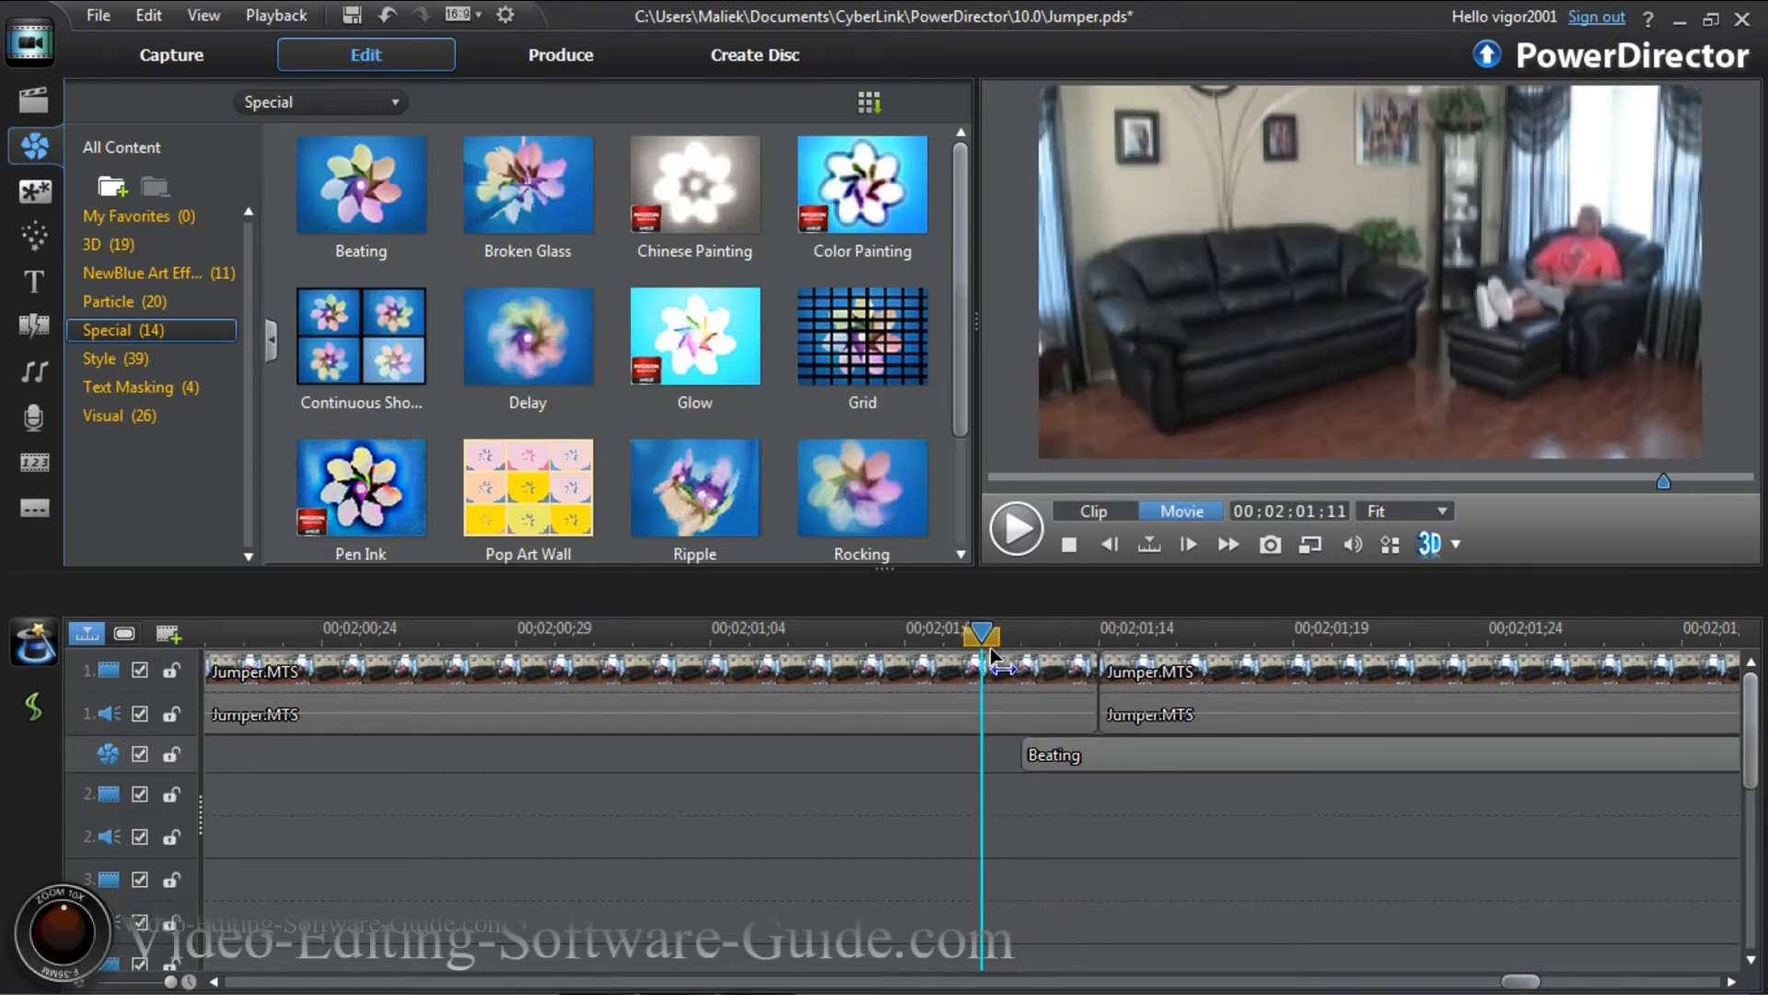
{"action": "left_click", "coordinate": [1151, 761]}
{"action": "left_click_drag", "start_coordinate": [1133, 773], "coordinate": [1095, 775]}
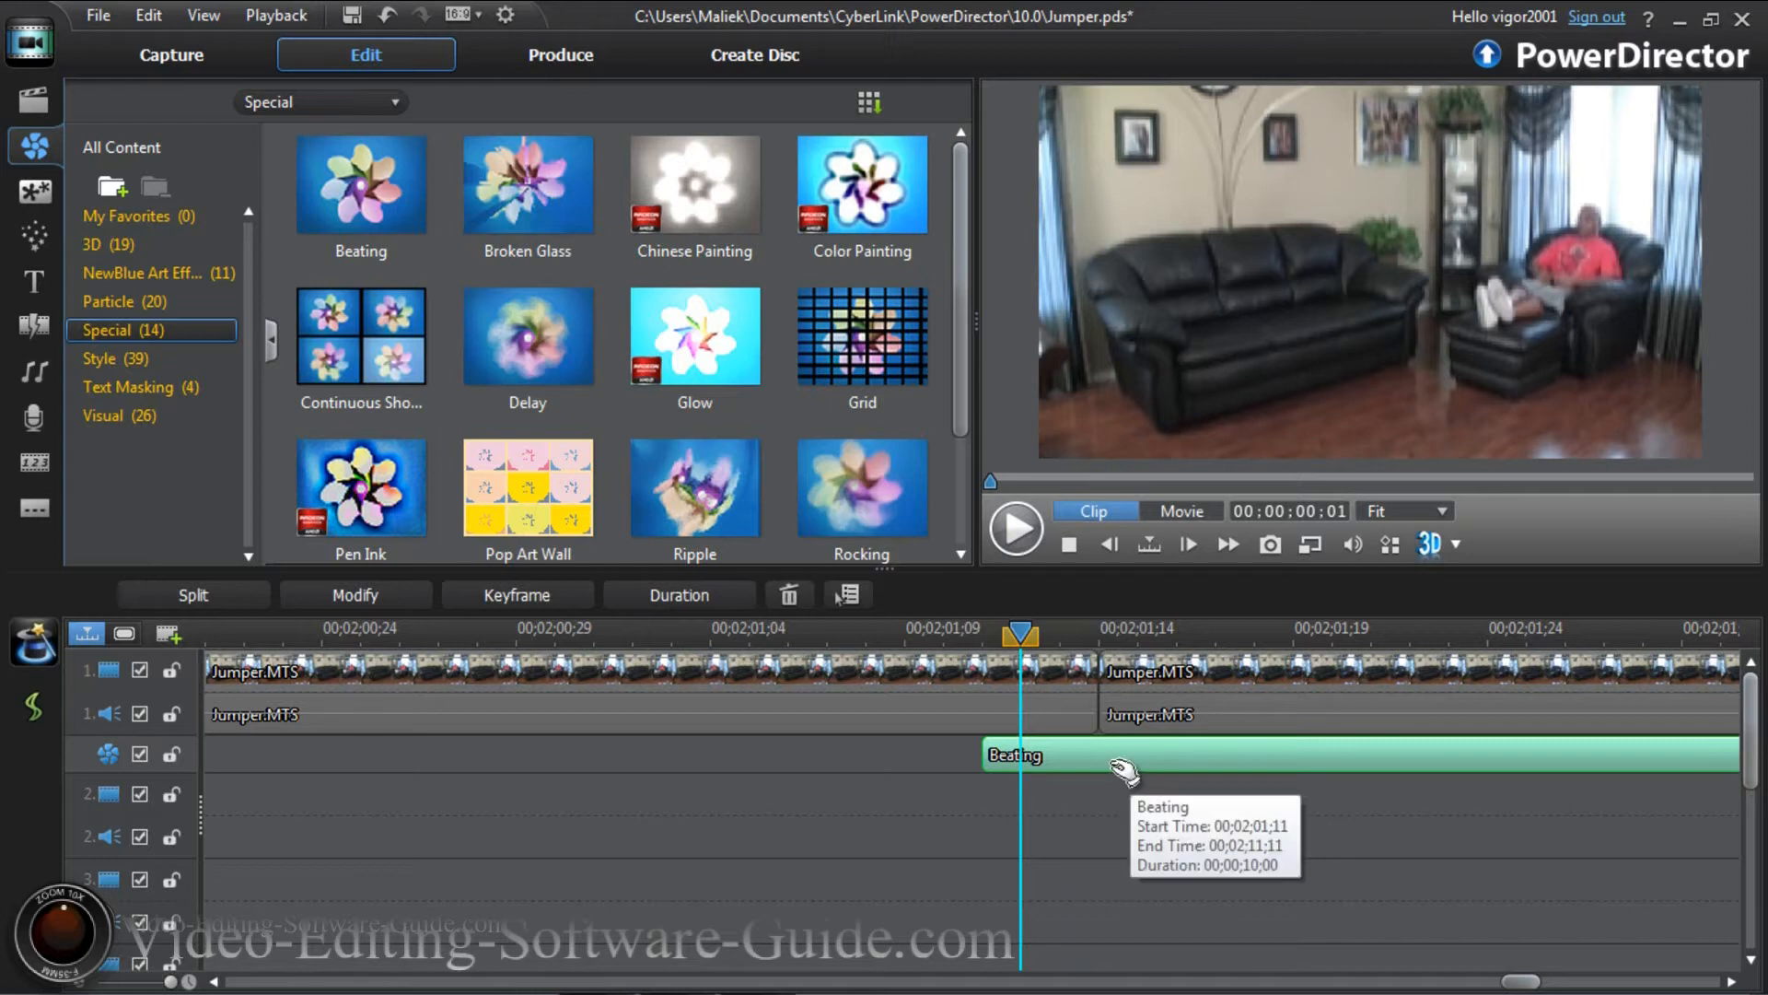
{"action": "mouse_move", "coordinate": [1126, 770]}
{"action": "left_mouse_down"}
{"action": "mouse_move", "coordinate": [1159, 772]}
{"action": "mouse_move", "coordinate": [1140, 780]}
{"action": "left_mouse_up"}
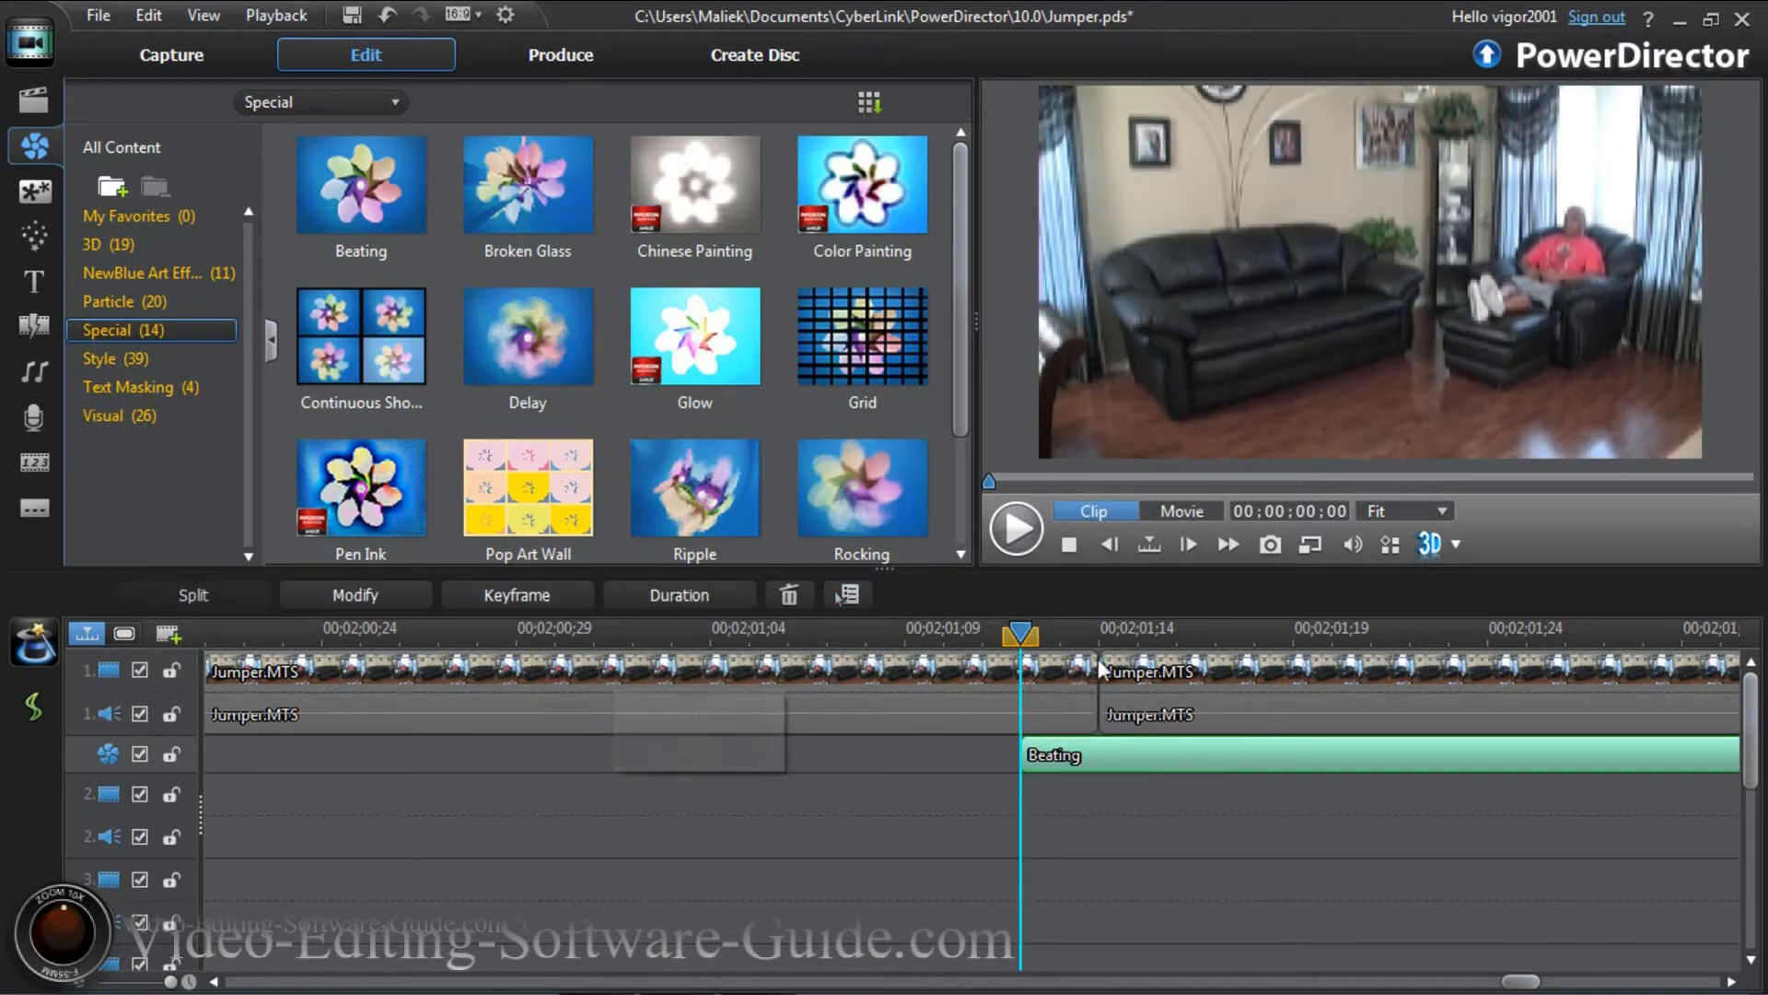
Split the Beating effect at the empty-room cut, 00;02;01;14, and remove the part after it.
{"action": "left_click", "coordinate": [1187, 546]}
{"action": "left_click", "coordinate": [1187, 546]}
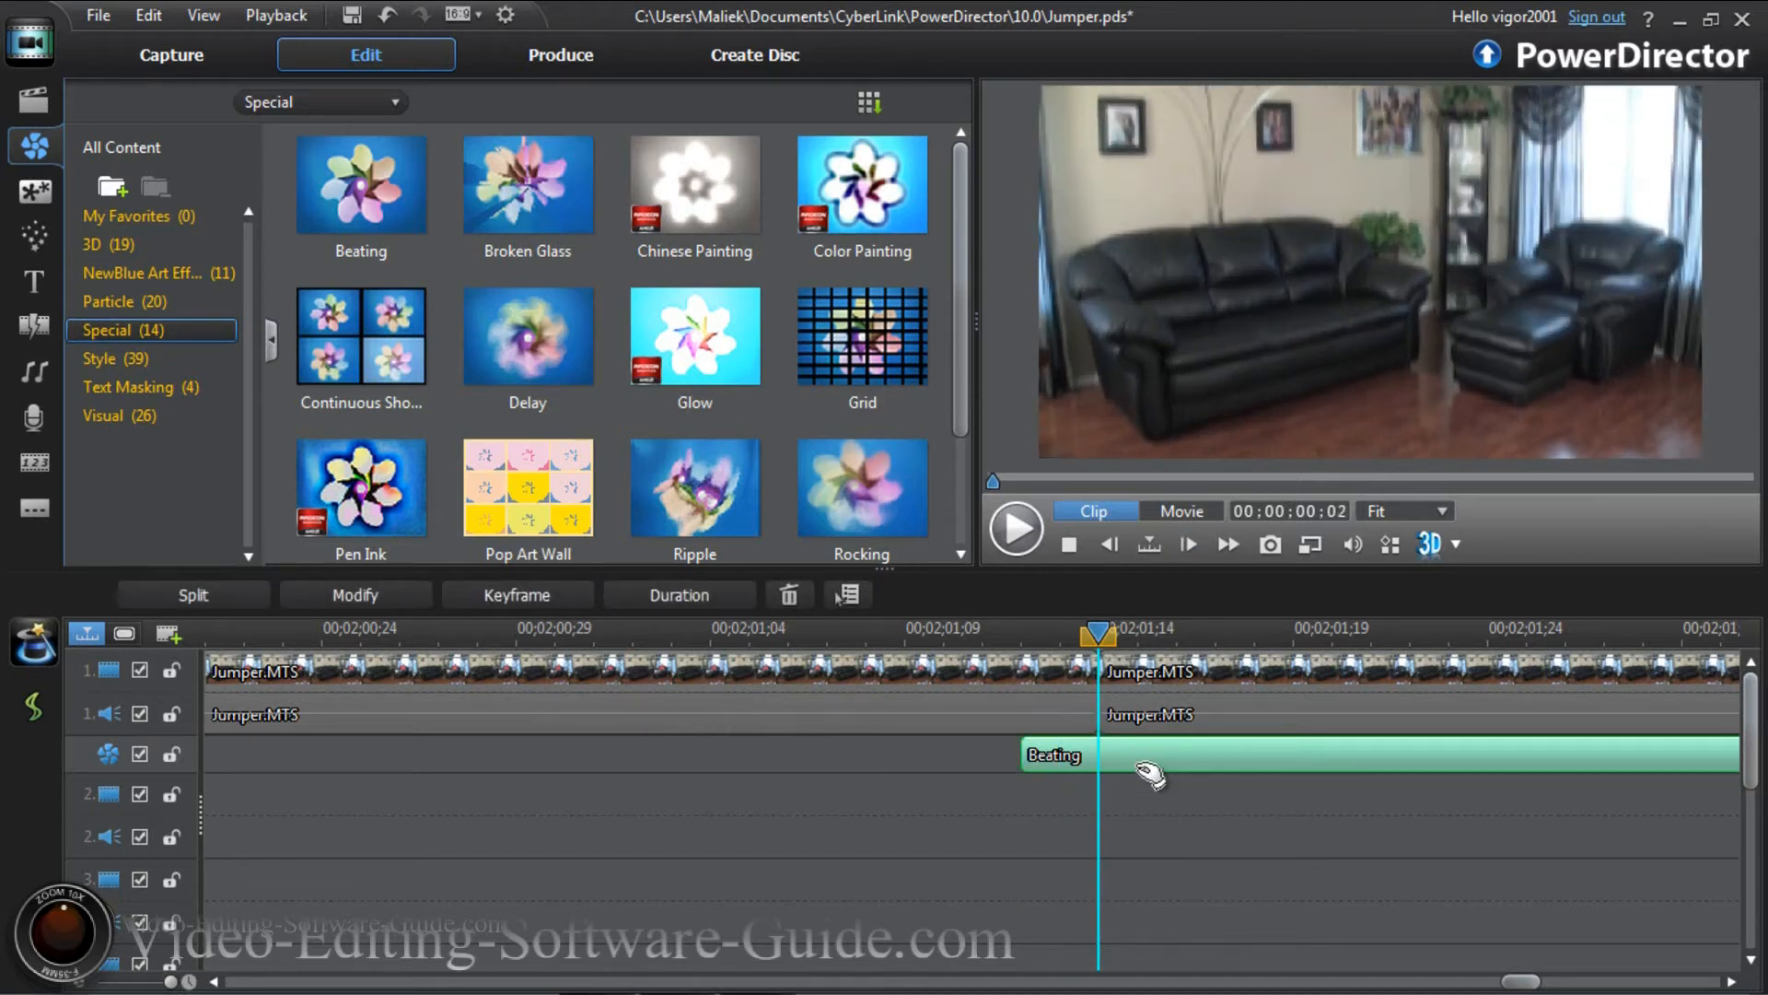
{"action": "left_click", "coordinate": [227, 598]}
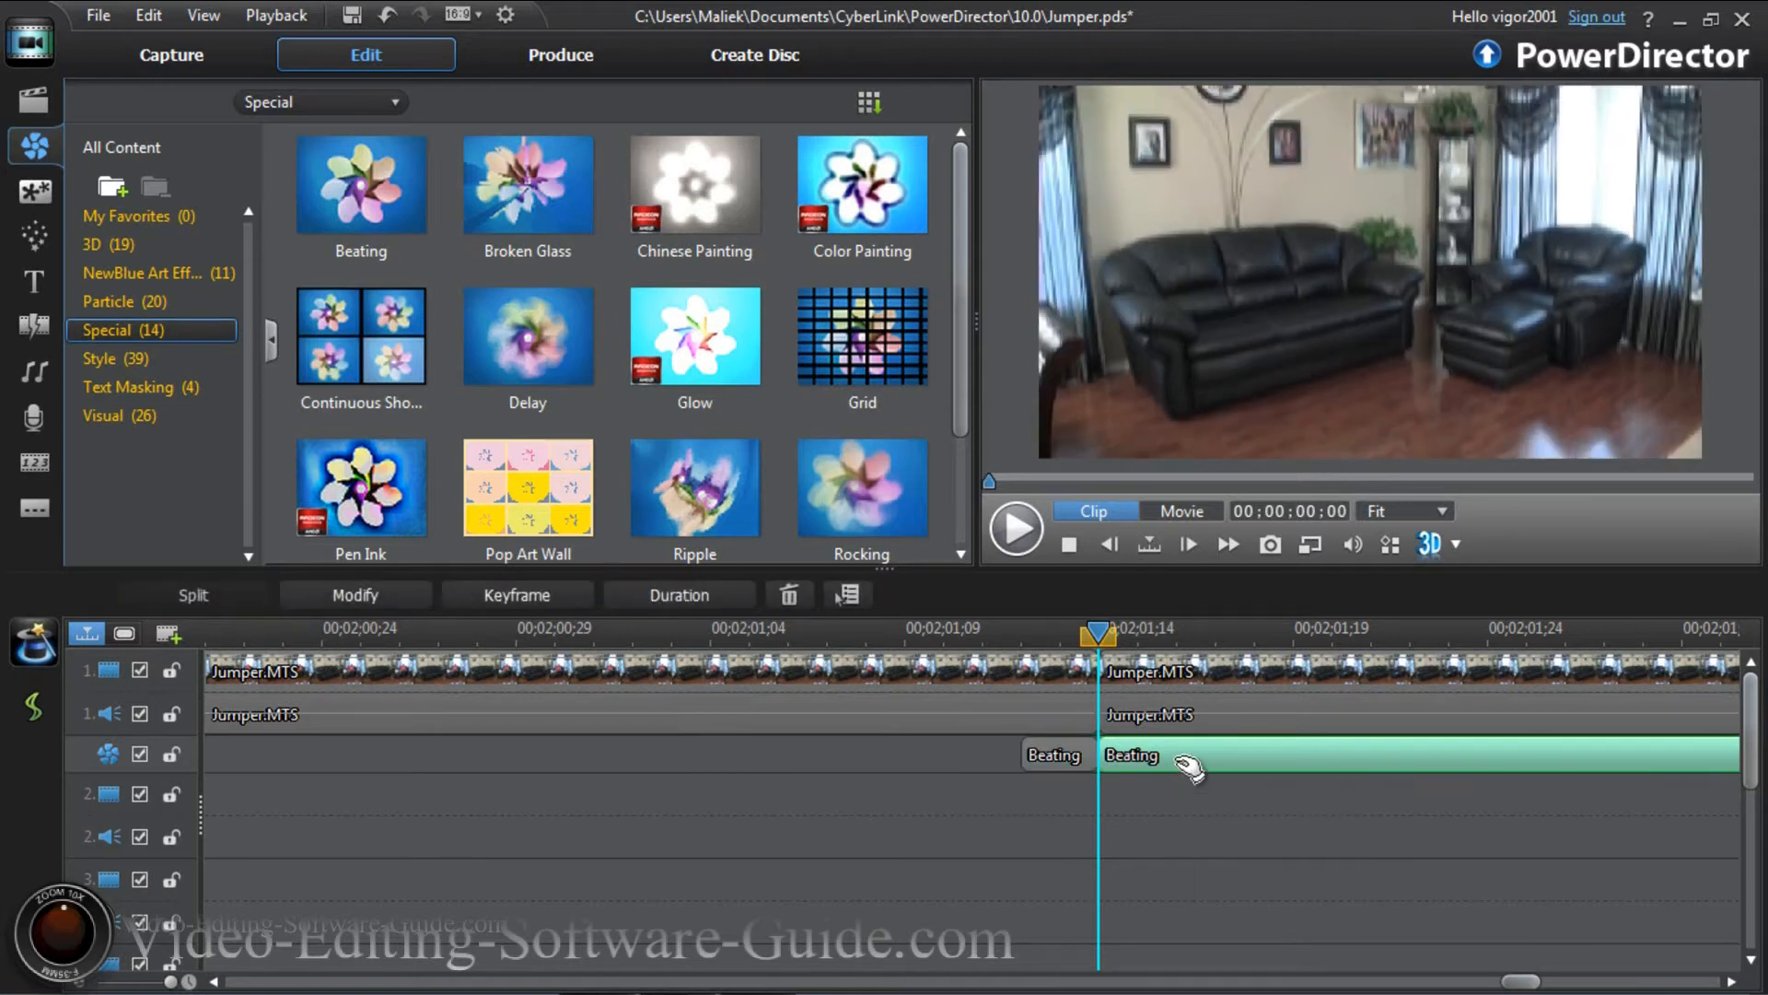
{"action": "right_click", "coordinate": [1177, 758]}
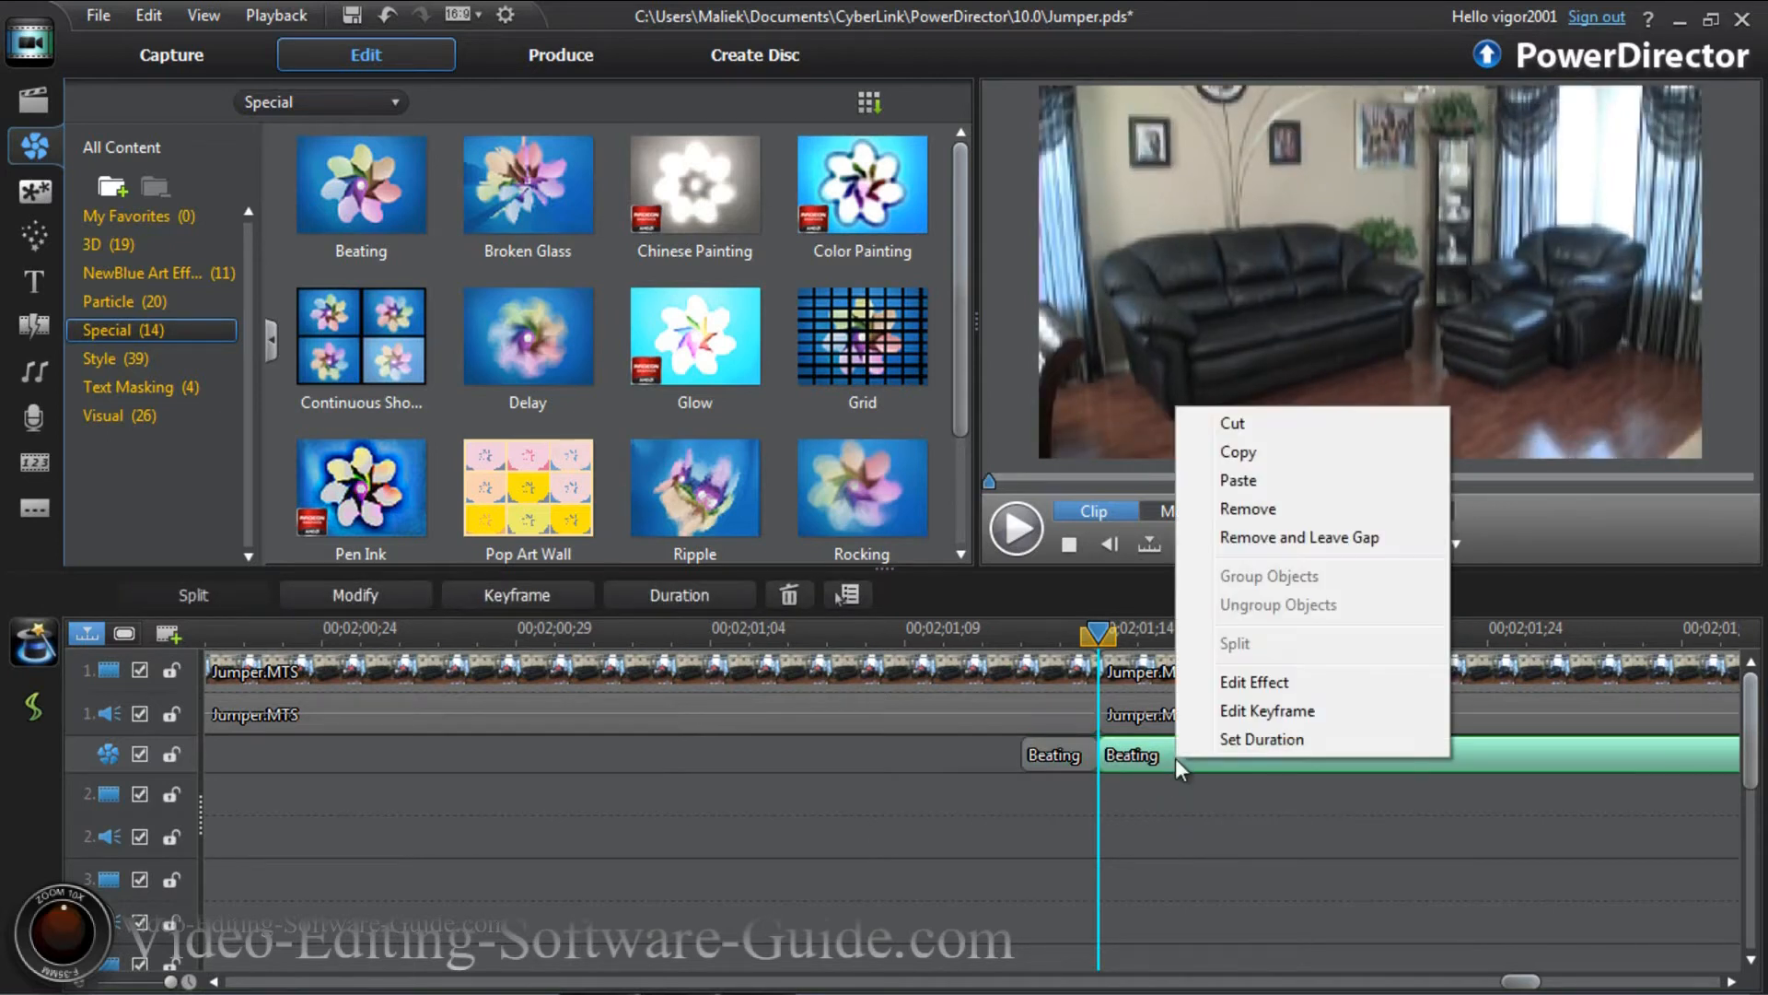
{"action": "left_click", "coordinate": [1257, 517]}
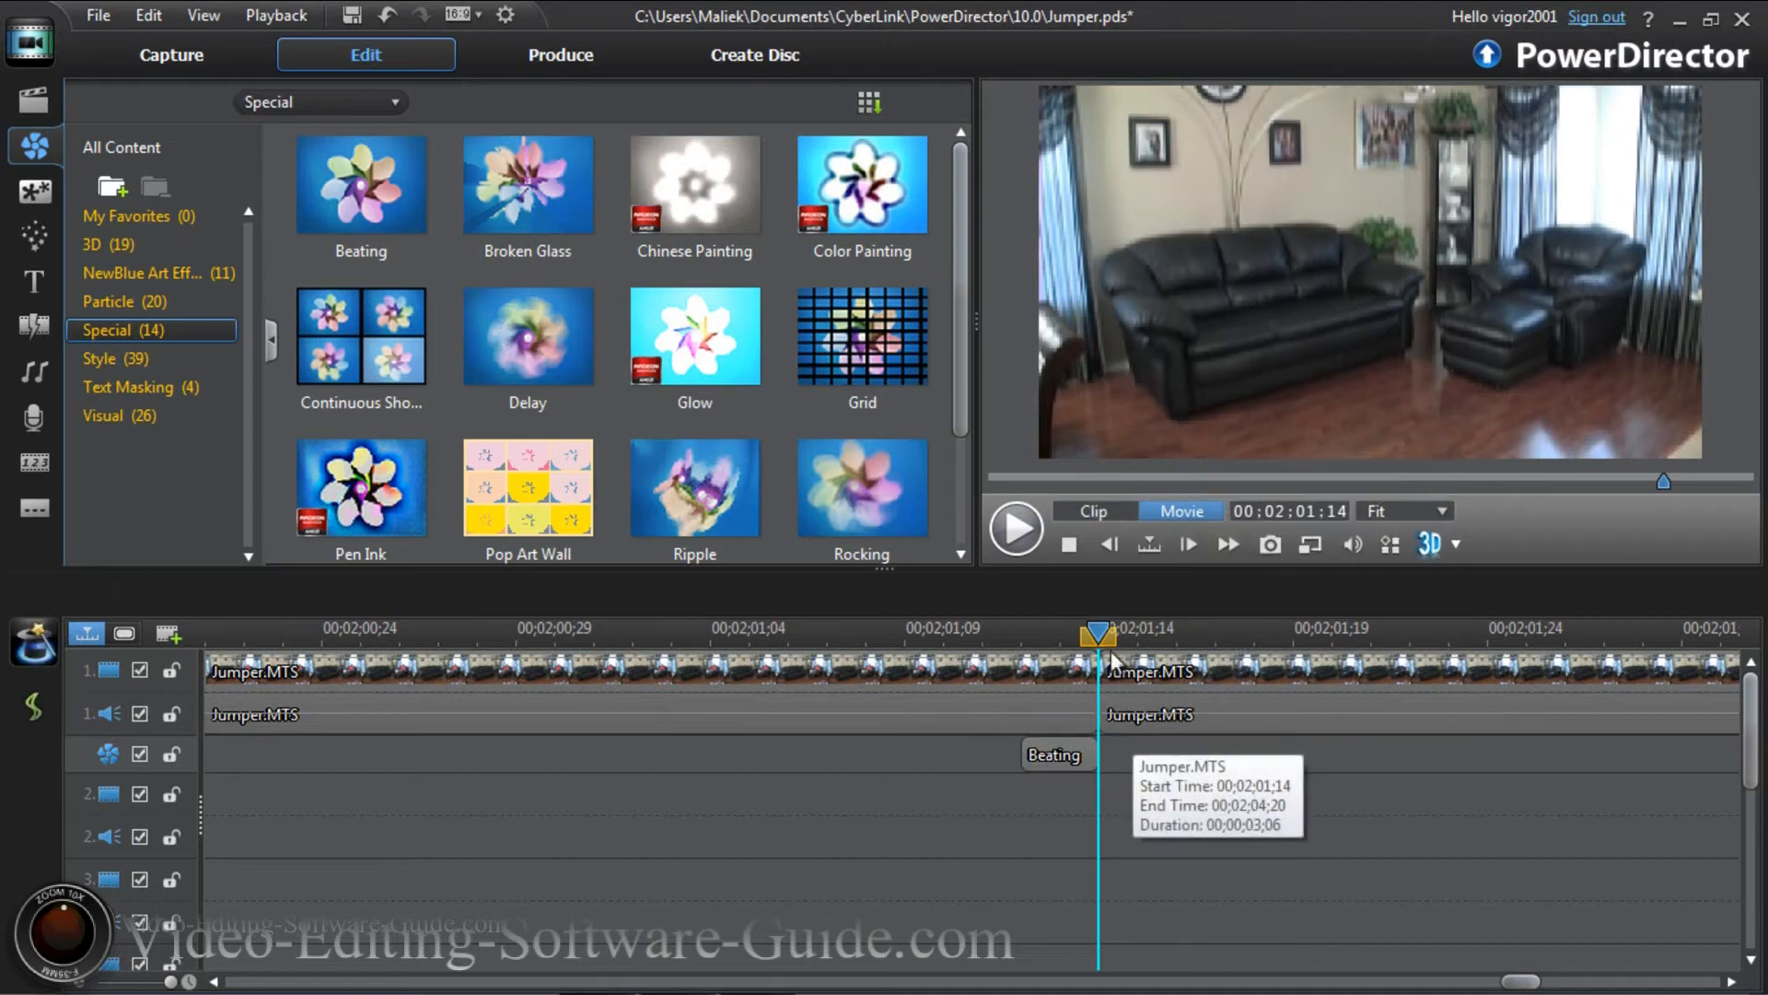
{"action": "left_click_drag", "start_coordinate": [1100, 633], "coordinate": [1010, 643]}
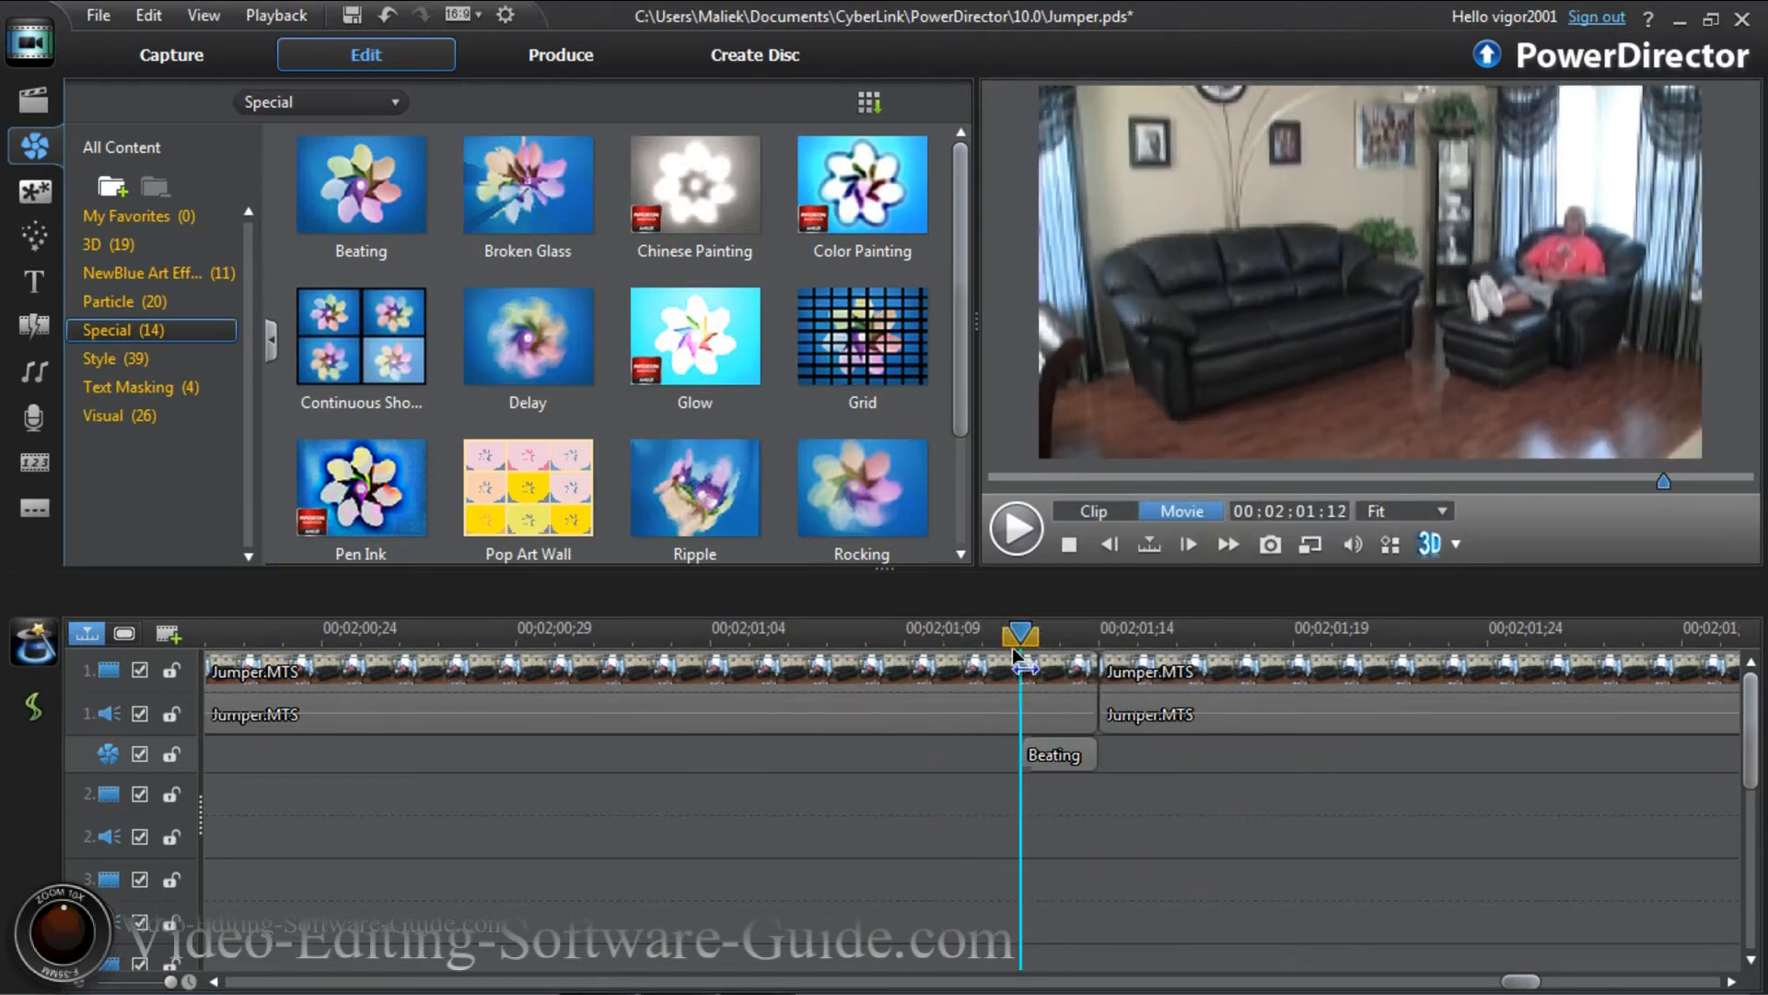
{"action": "left_click_drag", "start_coordinate": [1033, 656], "coordinate": [1048, 656]}
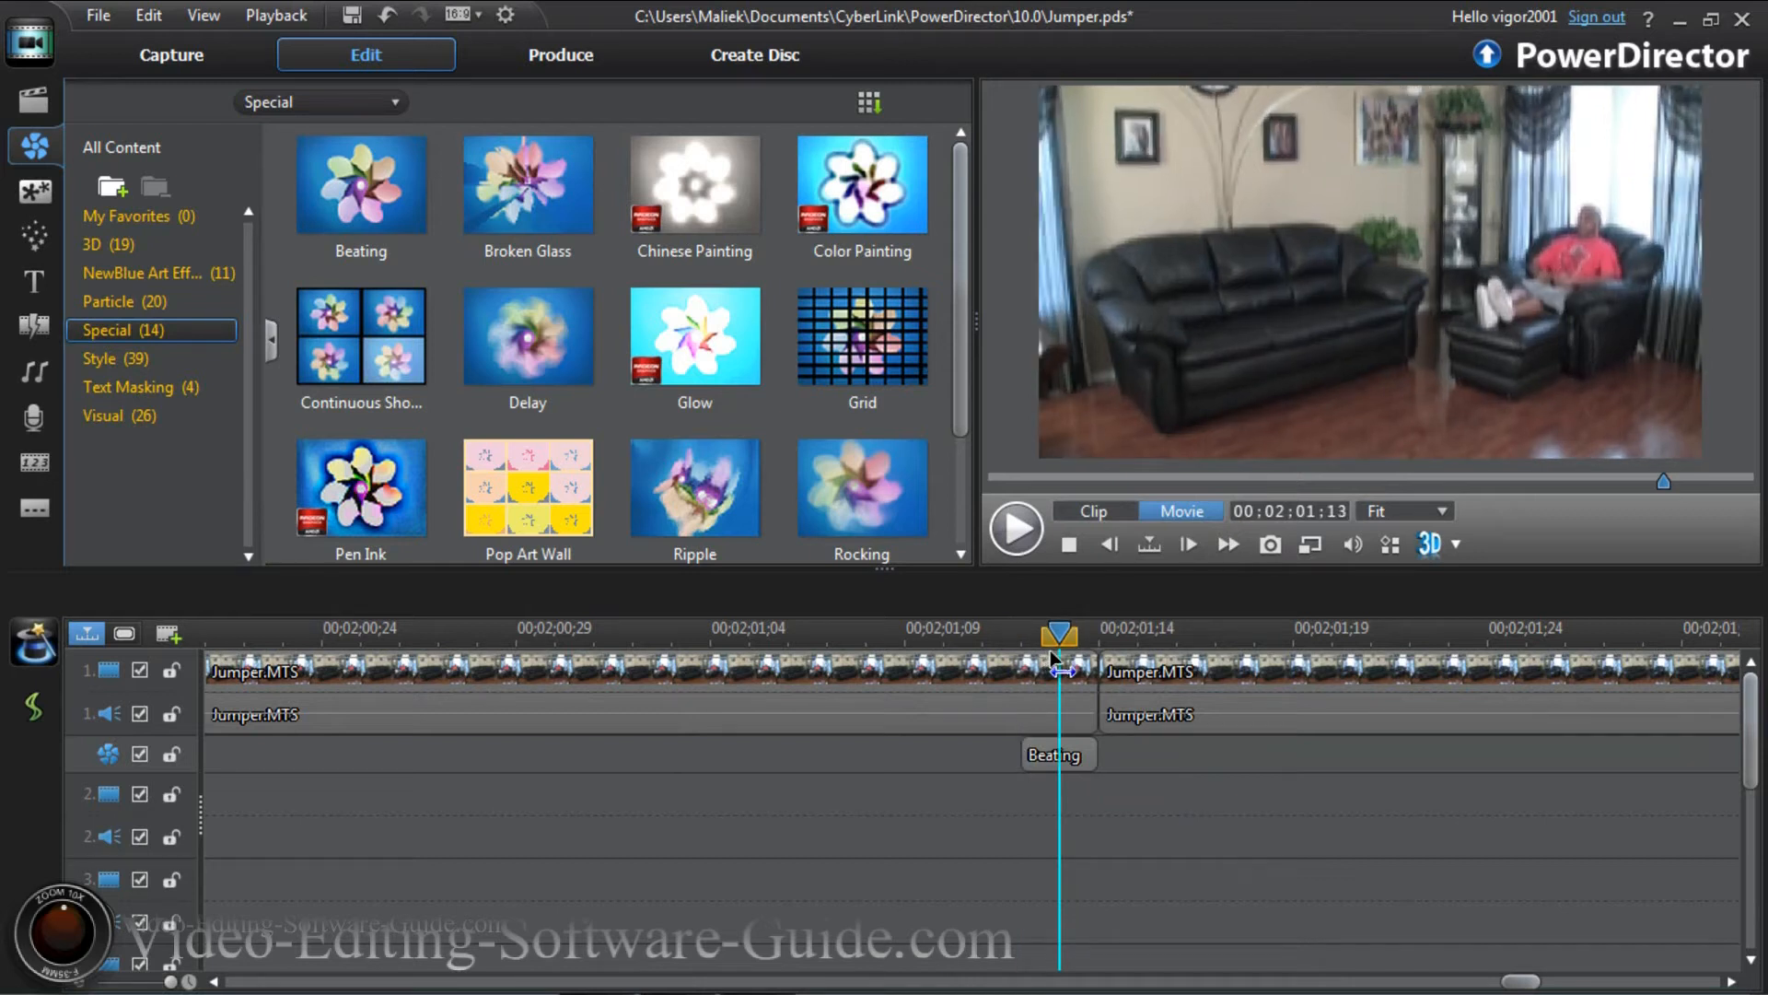
{"action": "left_click_drag", "start_coordinate": [1051, 651], "coordinate": [1140, 666]}
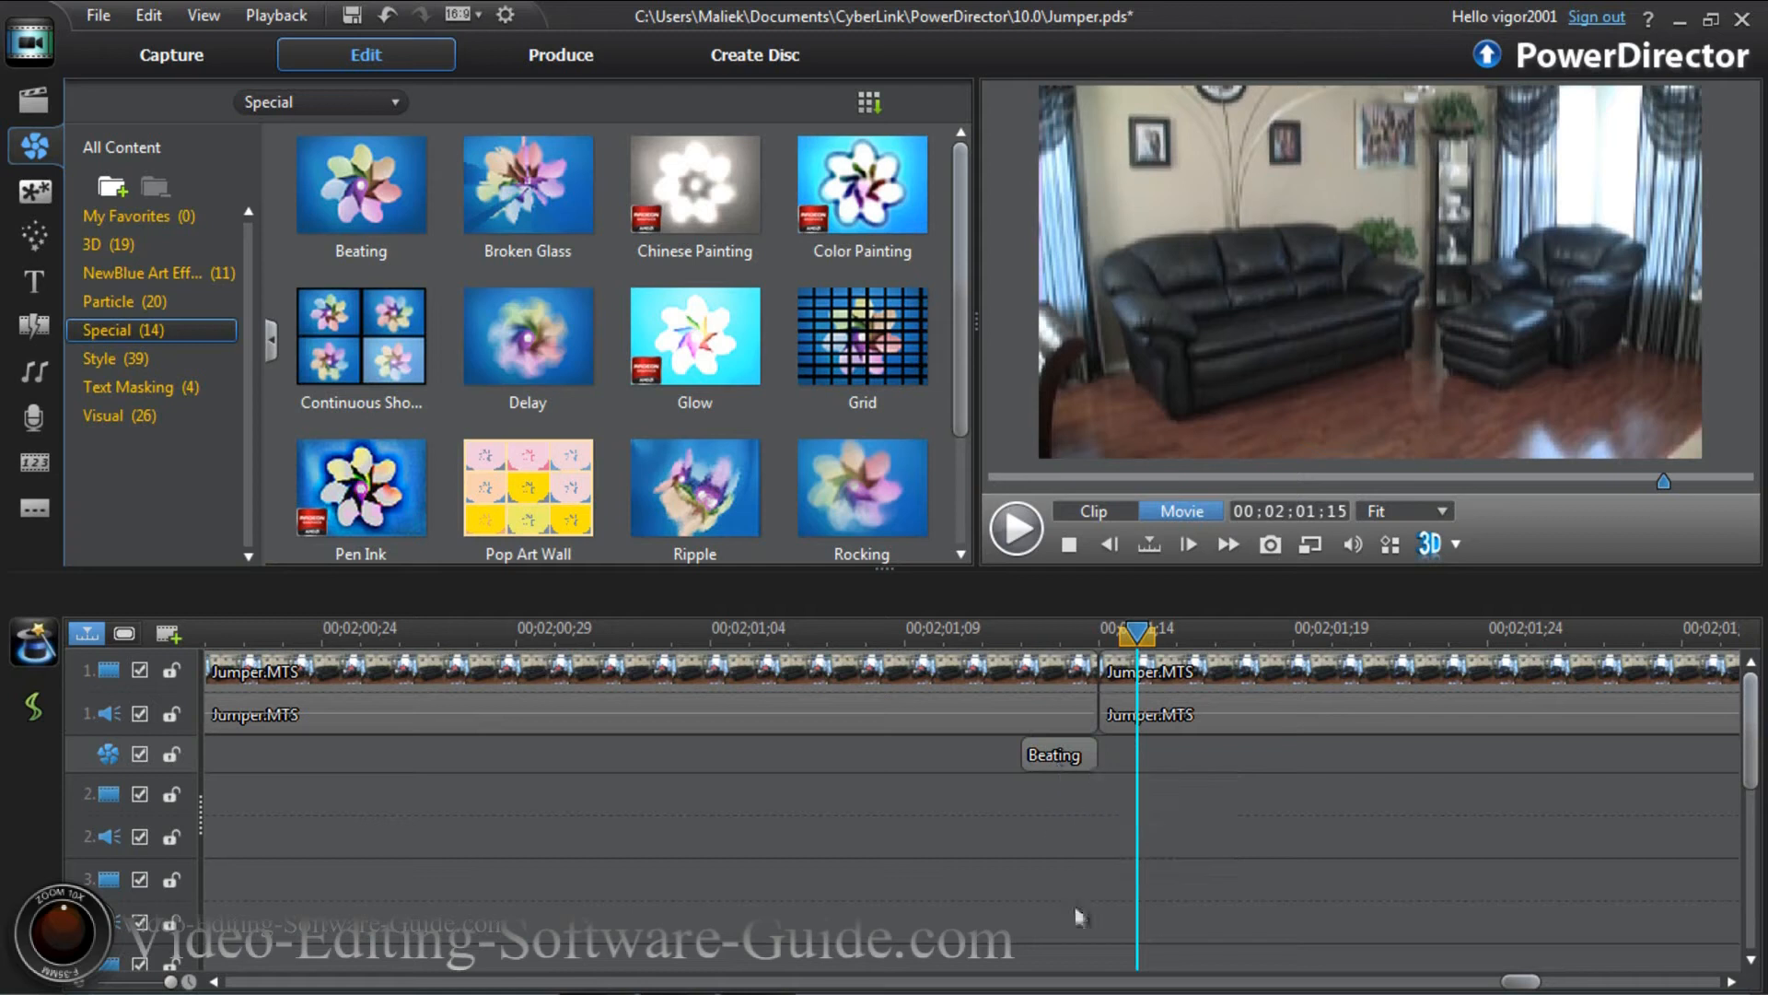
{"action": "left_click_drag", "start_coordinate": [1515, 984], "coordinate": [1547, 985]}
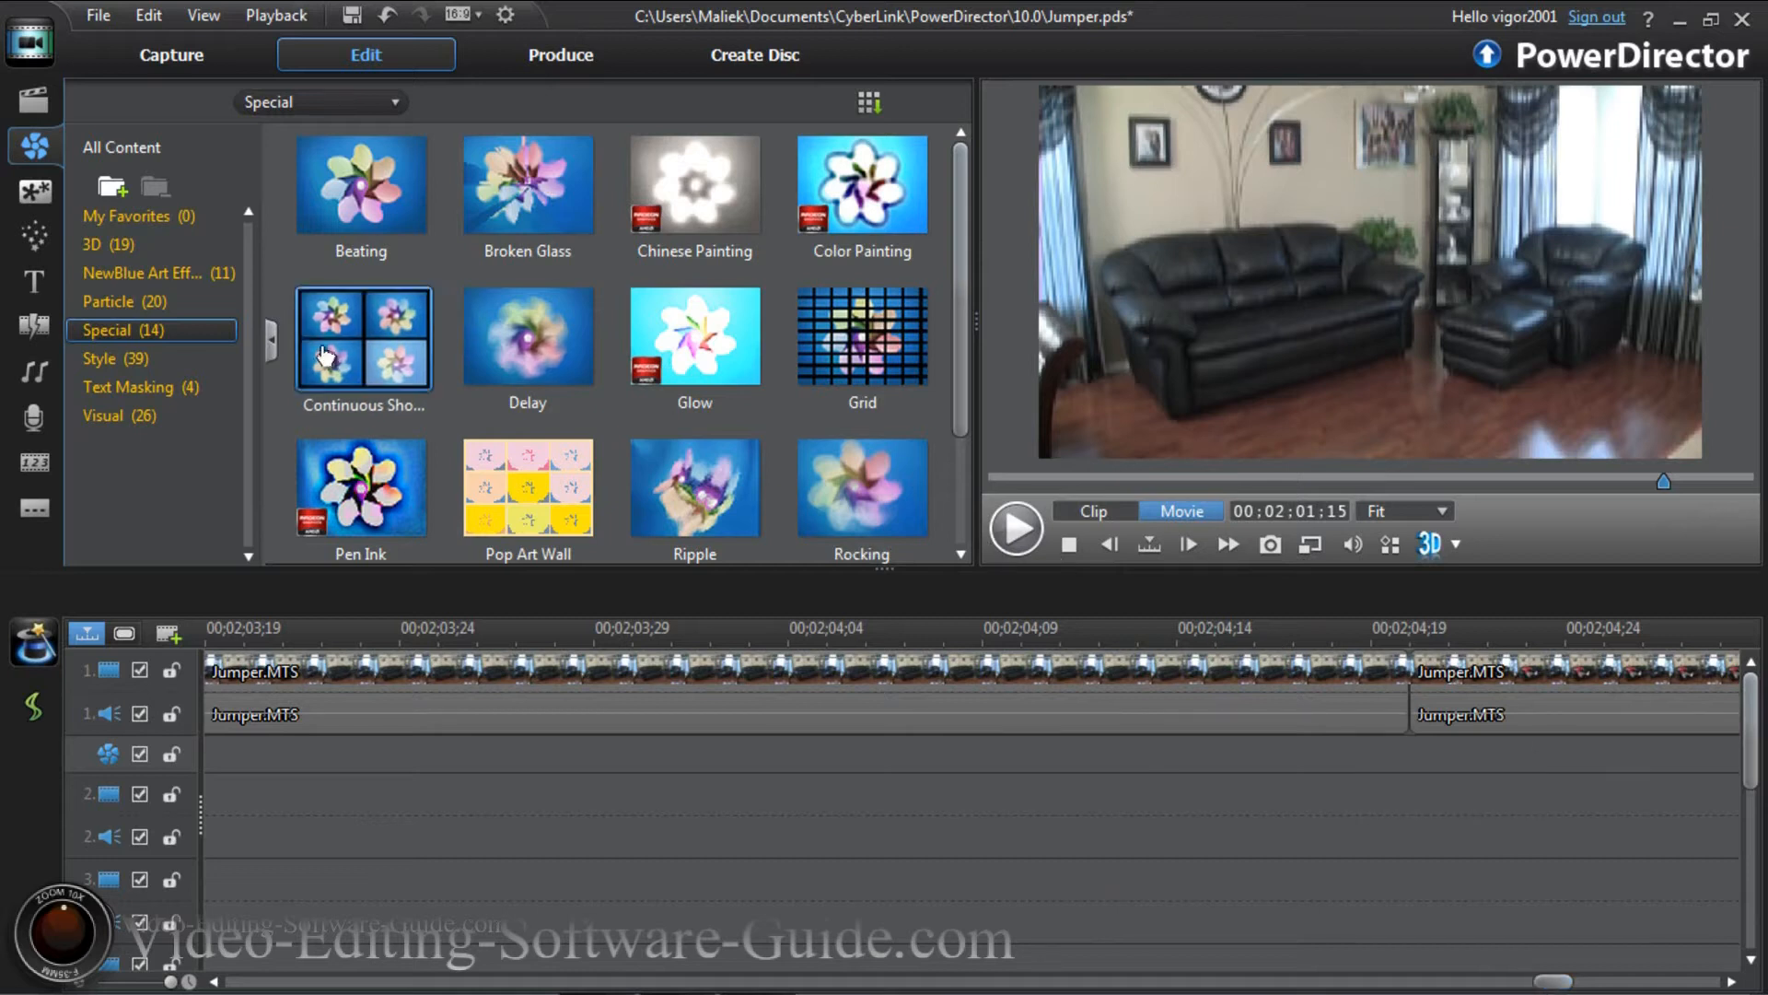
{"action": "left_click_drag", "start_coordinate": [359, 188], "coordinate": [997, 740]}
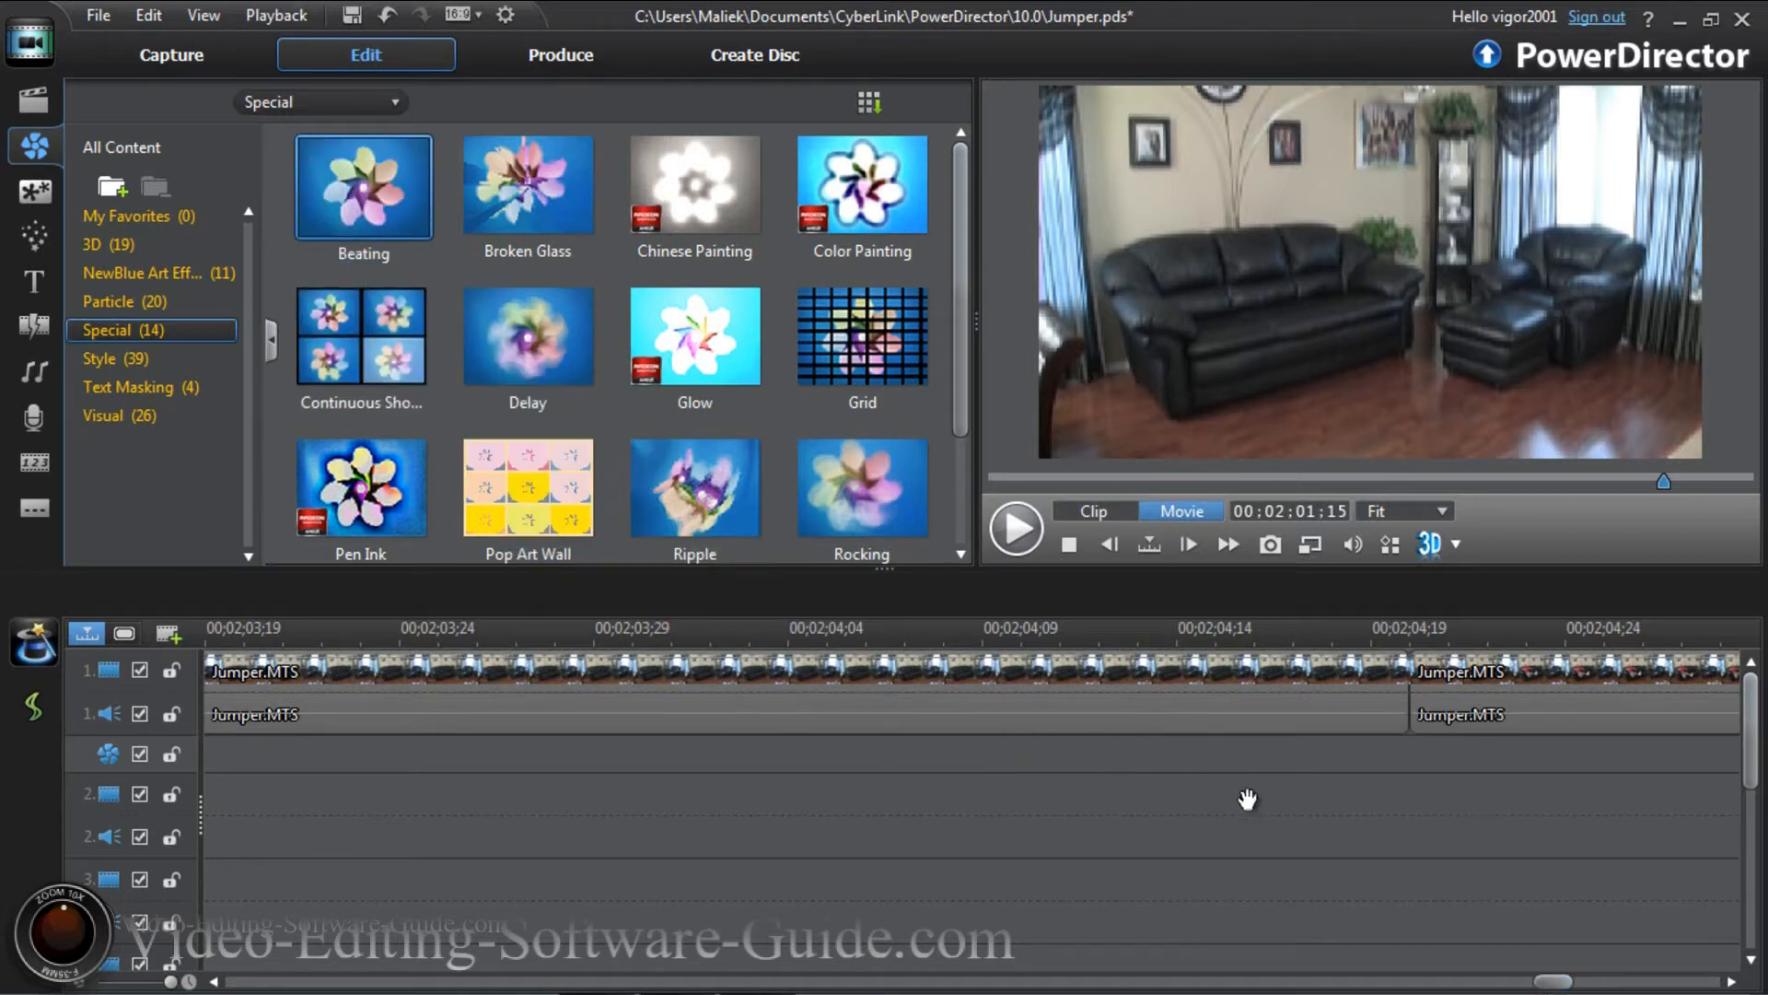
{"action": "left_click_drag", "start_coordinate": [1383, 774], "coordinate": [1404, 777]}
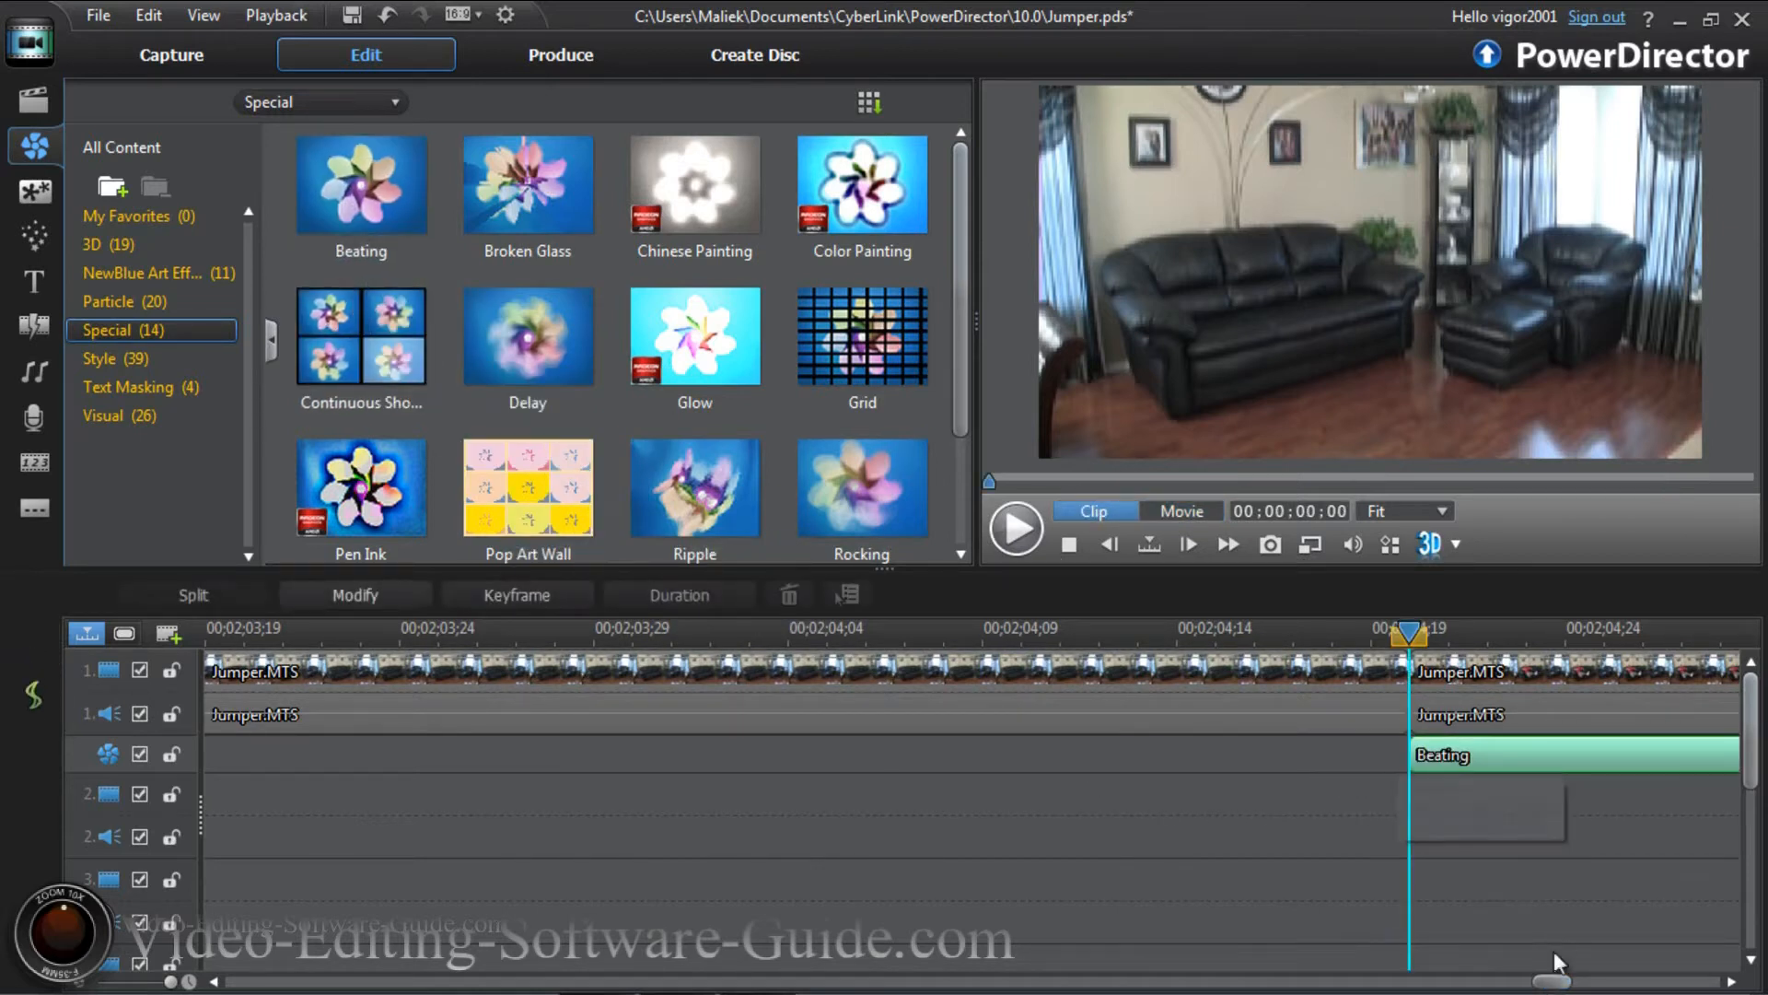
{"action": "left_click_drag", "start_coordinate": [1553, 983], "coordinate": [1554, 987]}
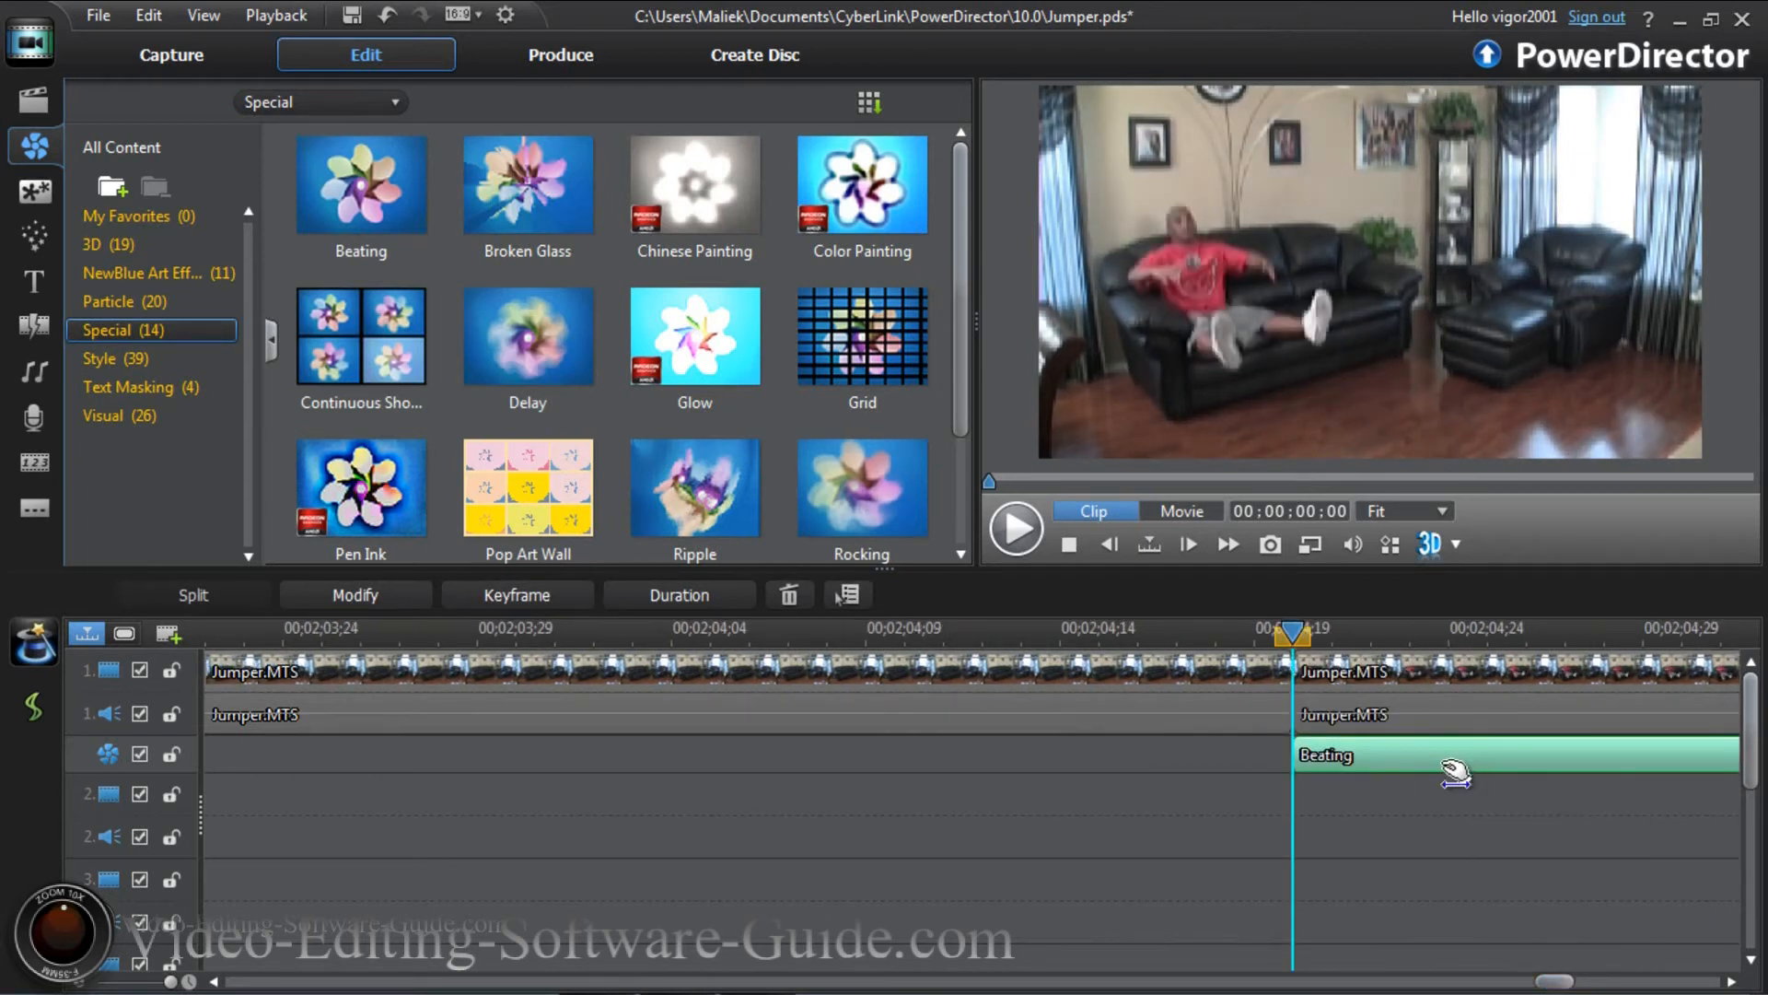
{"action": "left_click_drag", "start_coordinate": [1455, 774], "coordinate": [1398, 773]}
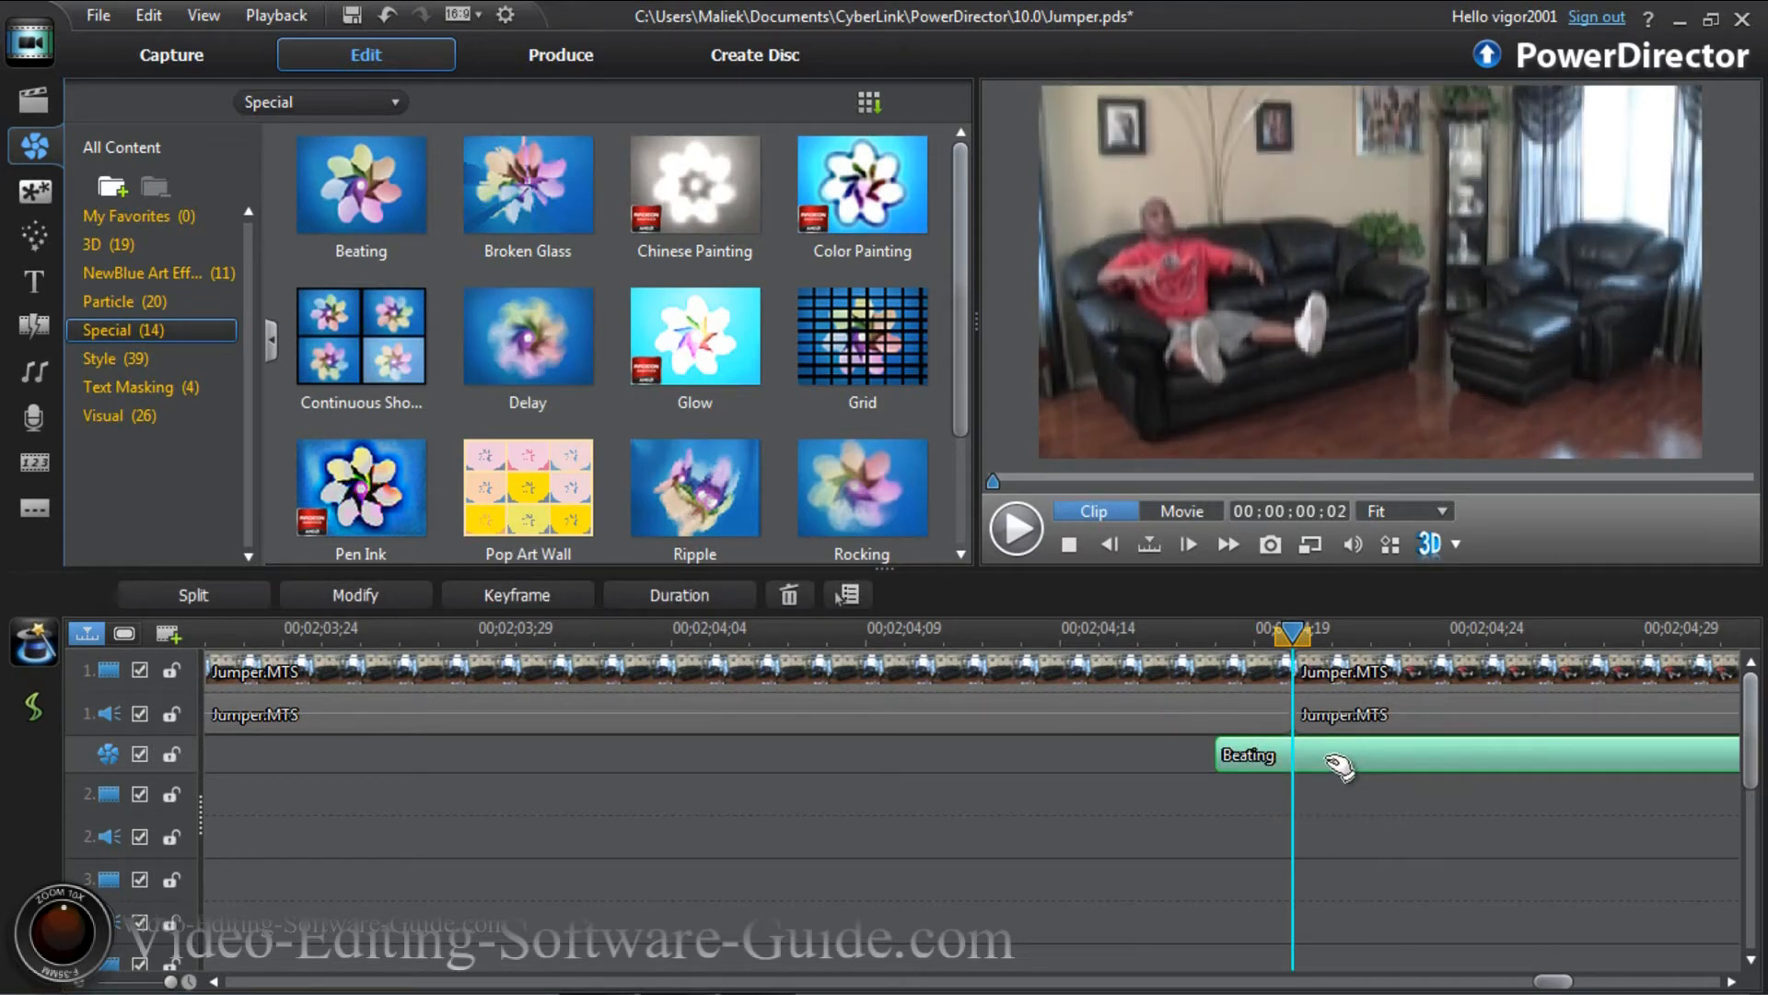
{"action": "right_click", "coordinate": [1340, 767]}
{"action": "left_click", "coordinate": [1401, 512]}
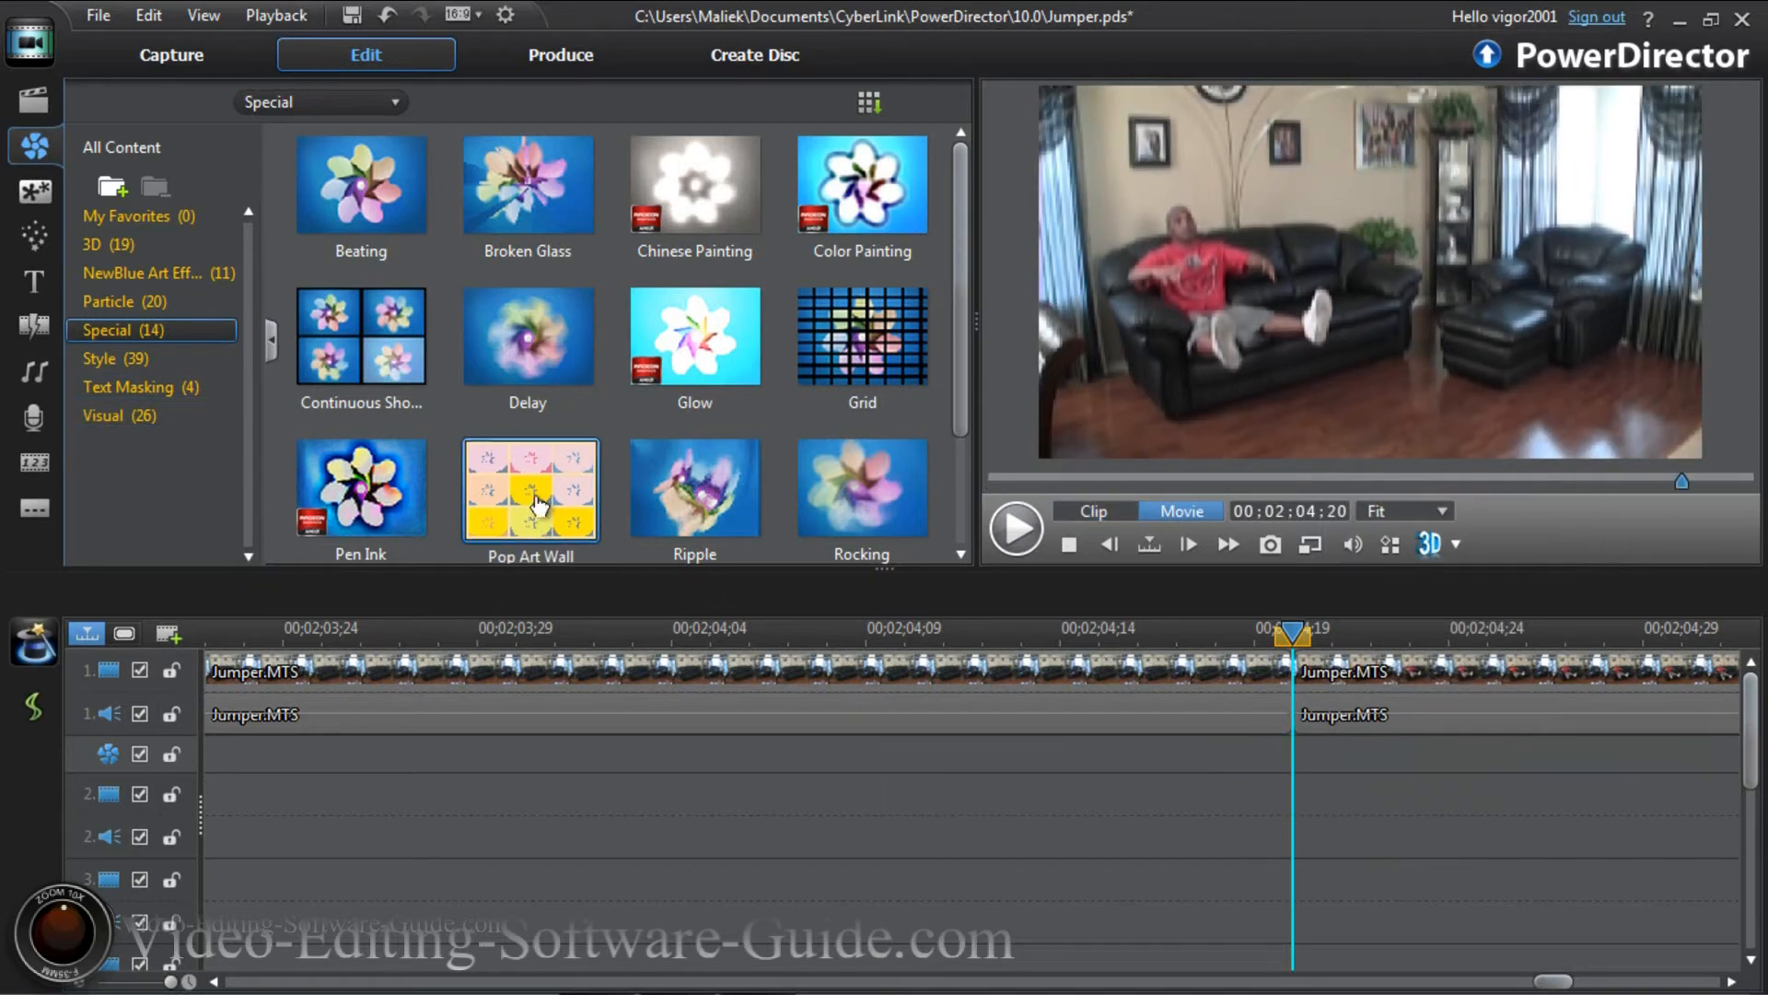
Add another Beating effect from 00;02;04;18 and shorten it to end at the sofa cut, 00;02;04;20, by splitting it and removing the remainder.
{"action": "left_click_drag", "start_coordinate": [364, 224], "coordinate": [1224, 762]}
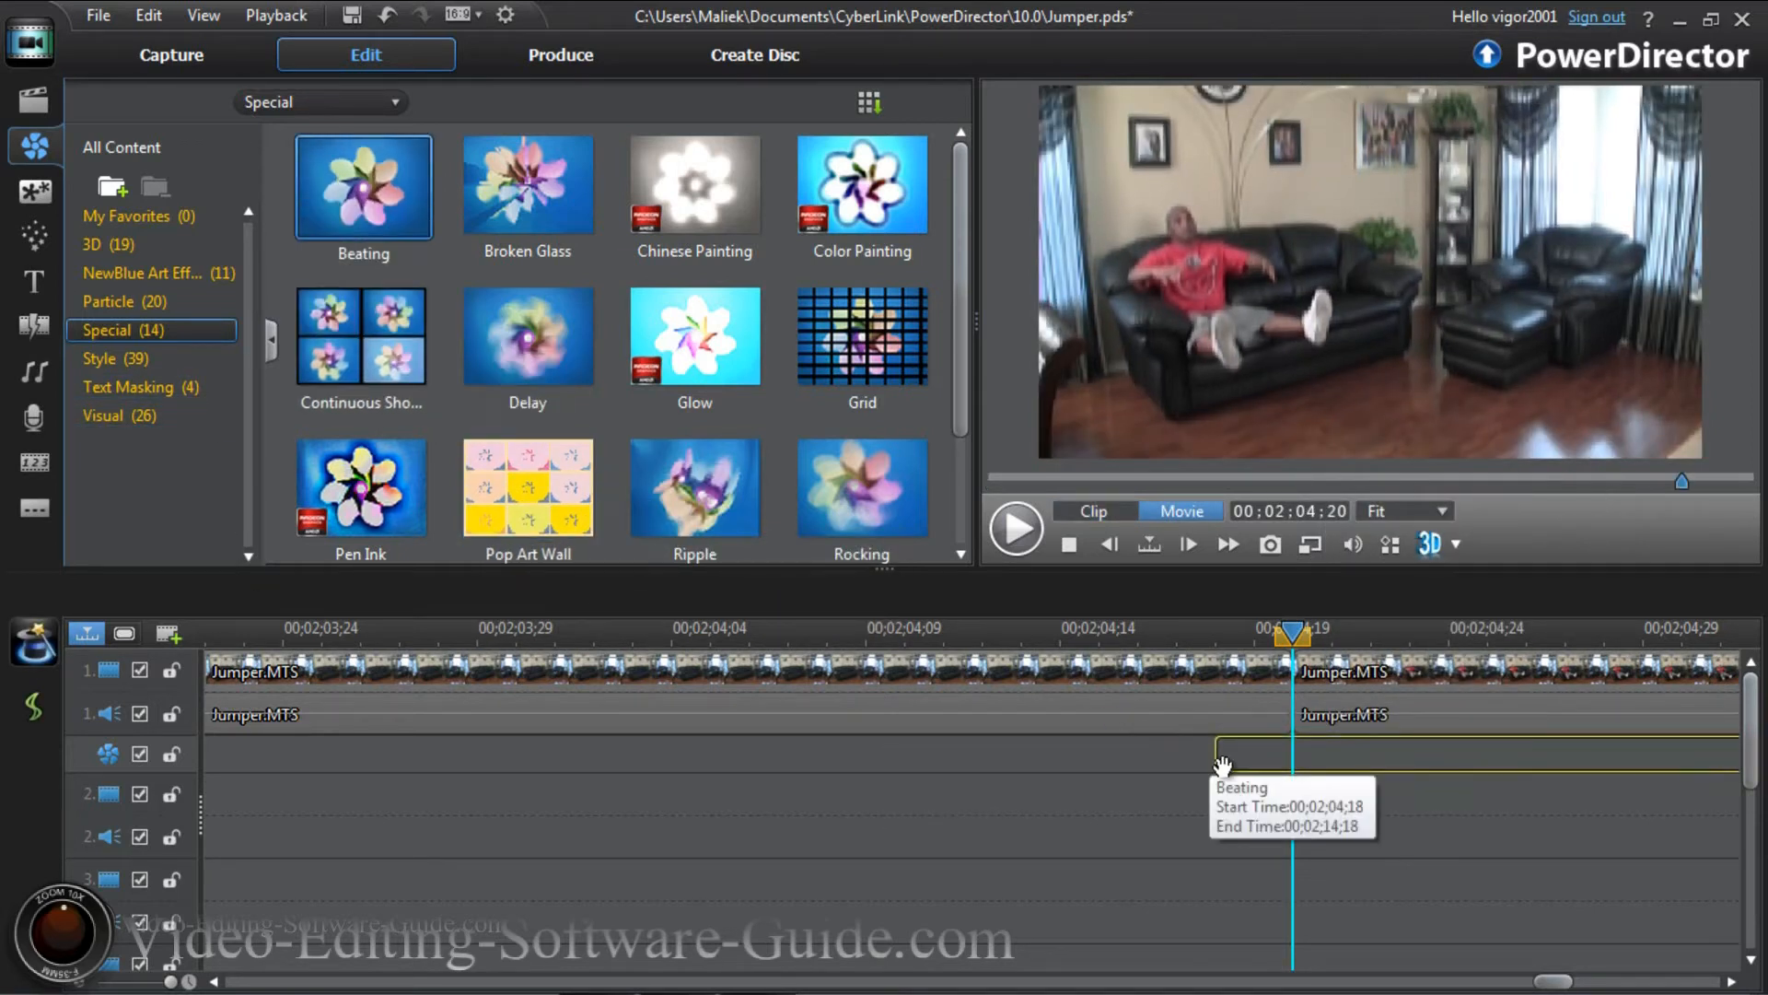
{"action": "left_click", "coordinate": [1307, 768]}
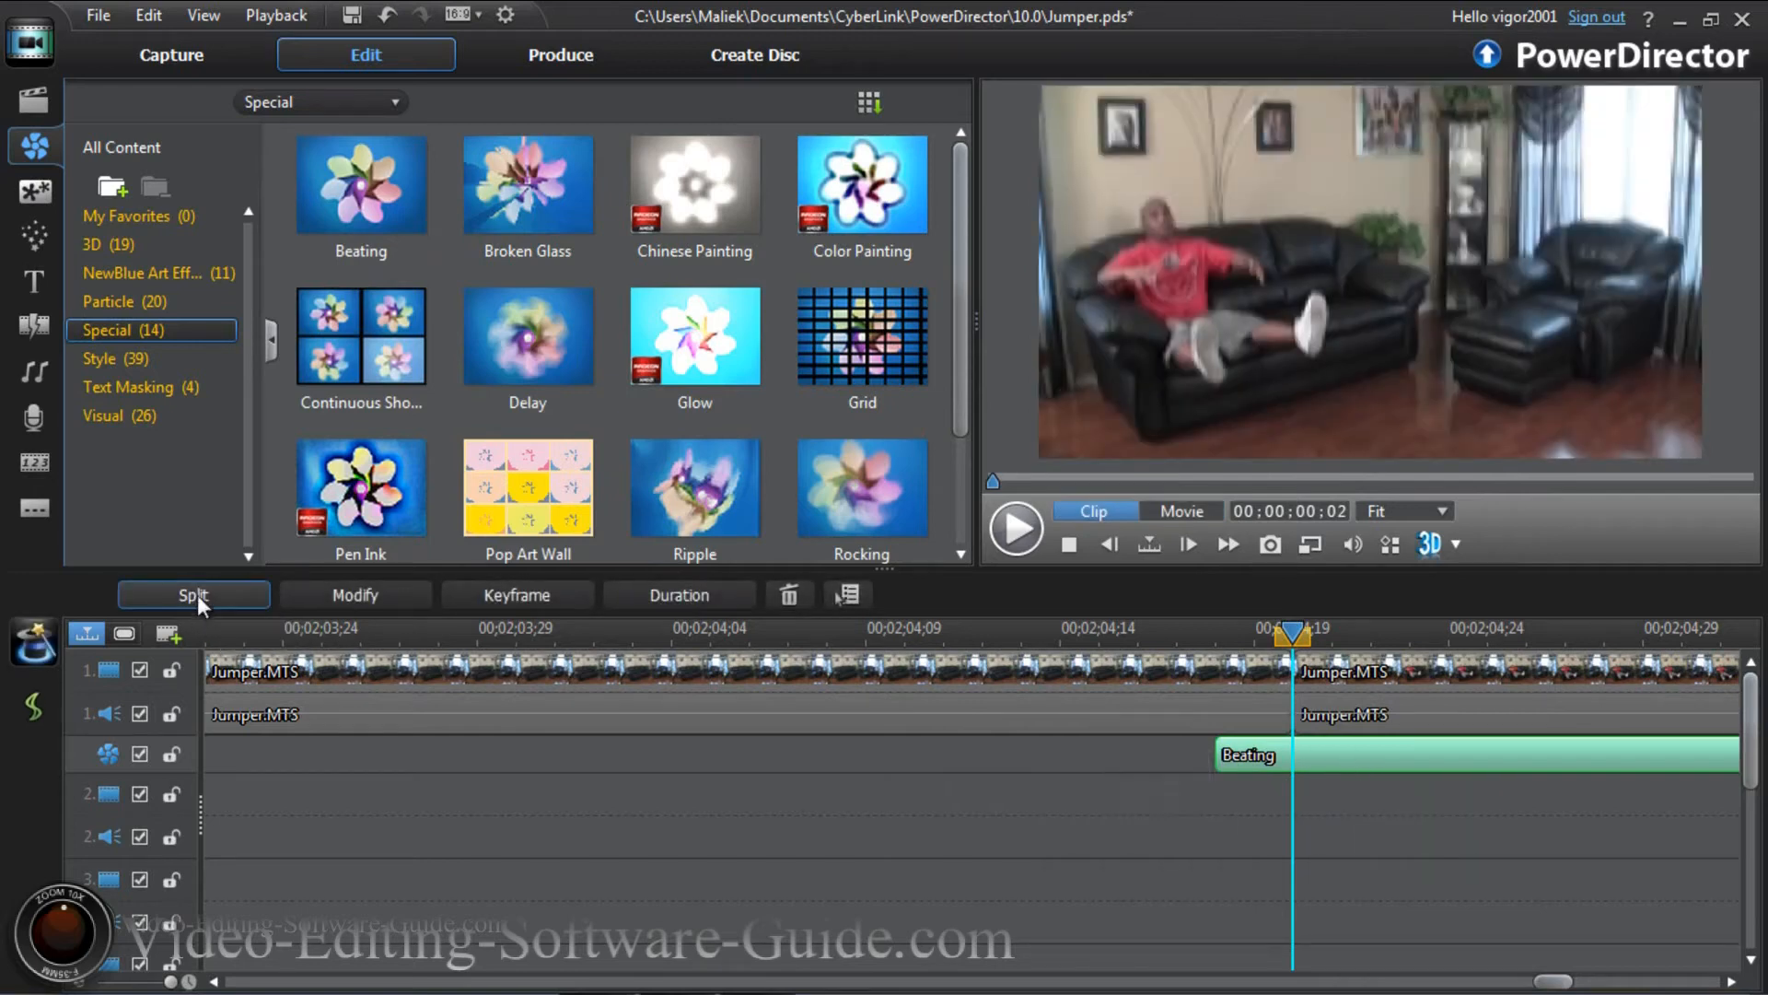
{"action": "left_click", "coordinate": [194, 595]}
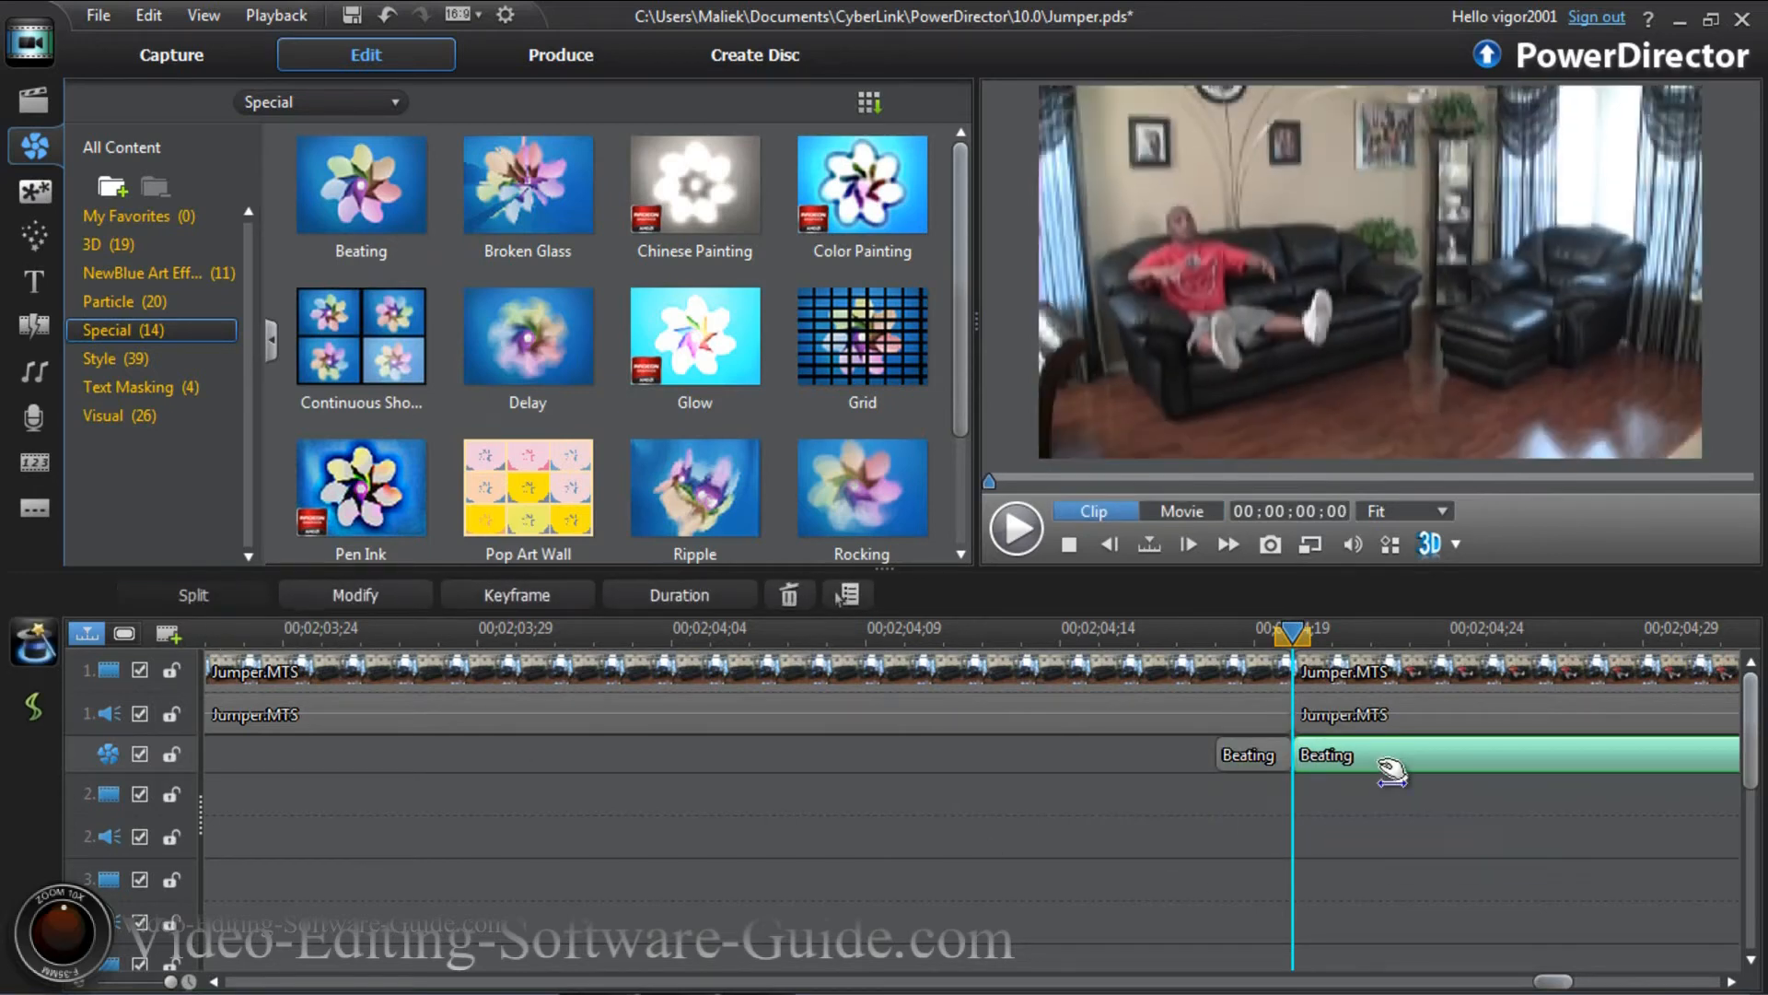
{"action": "right_click", "coordinate": [1381, 766]}
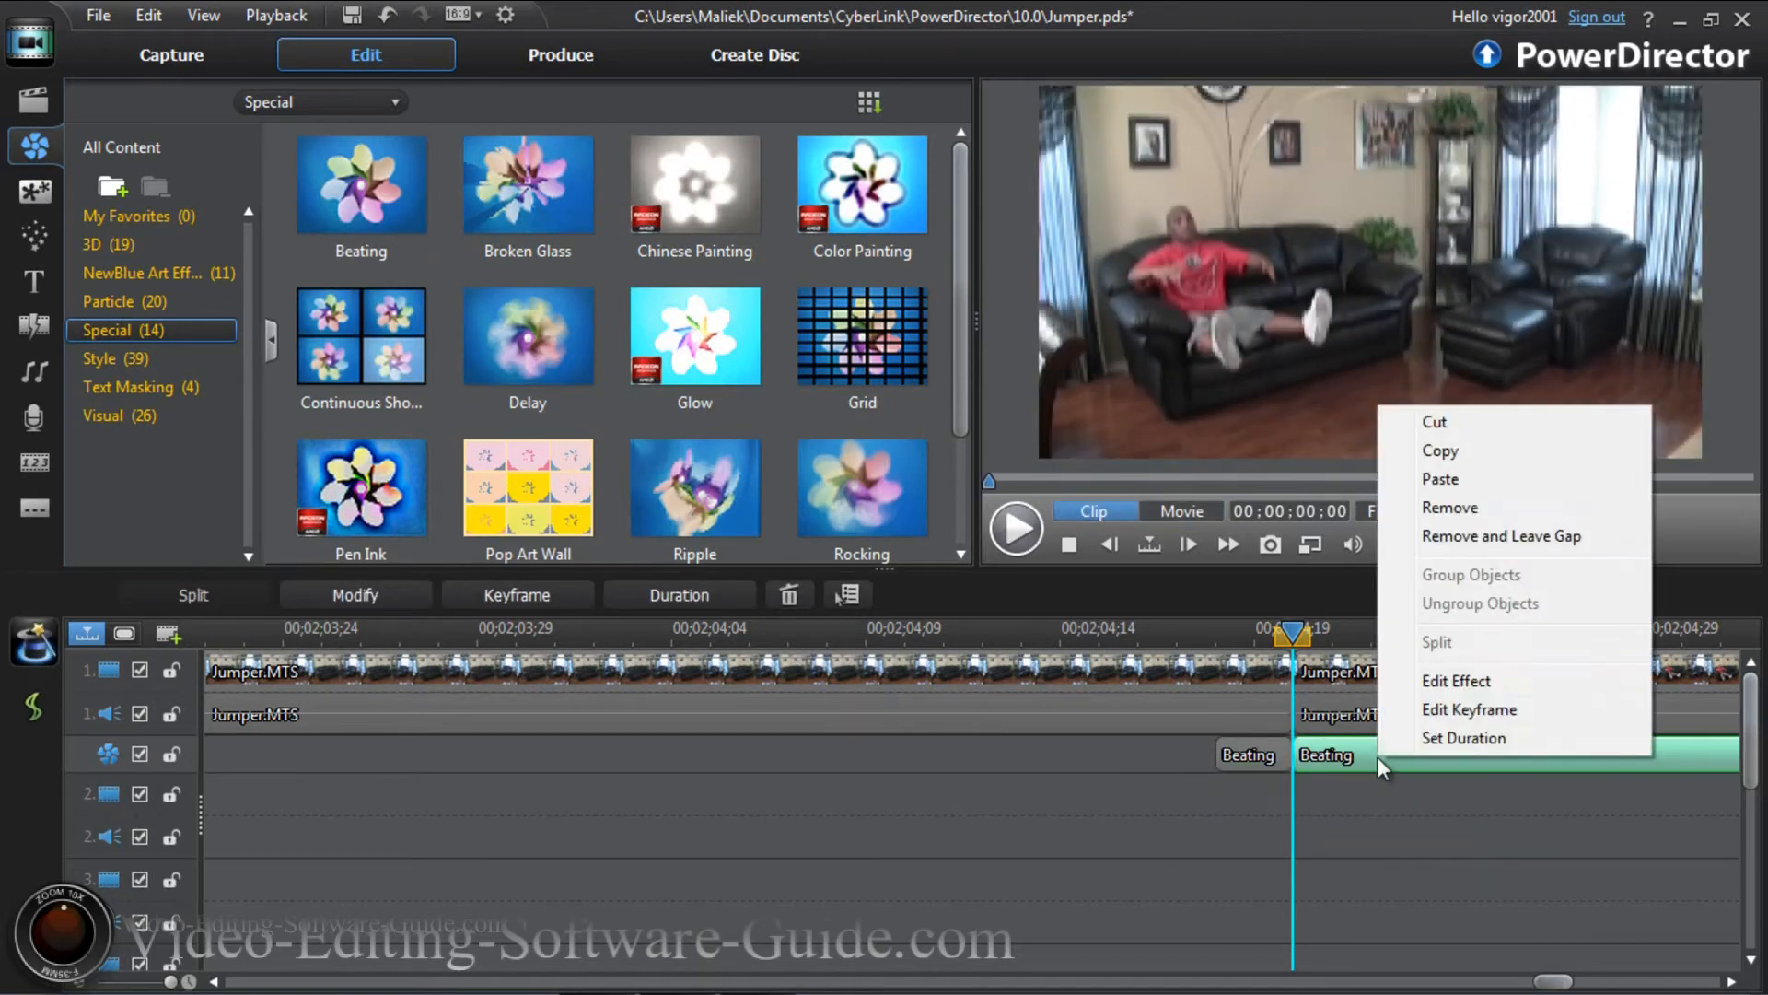
{"action": "left_click", "coordinate": [1453, 507]}
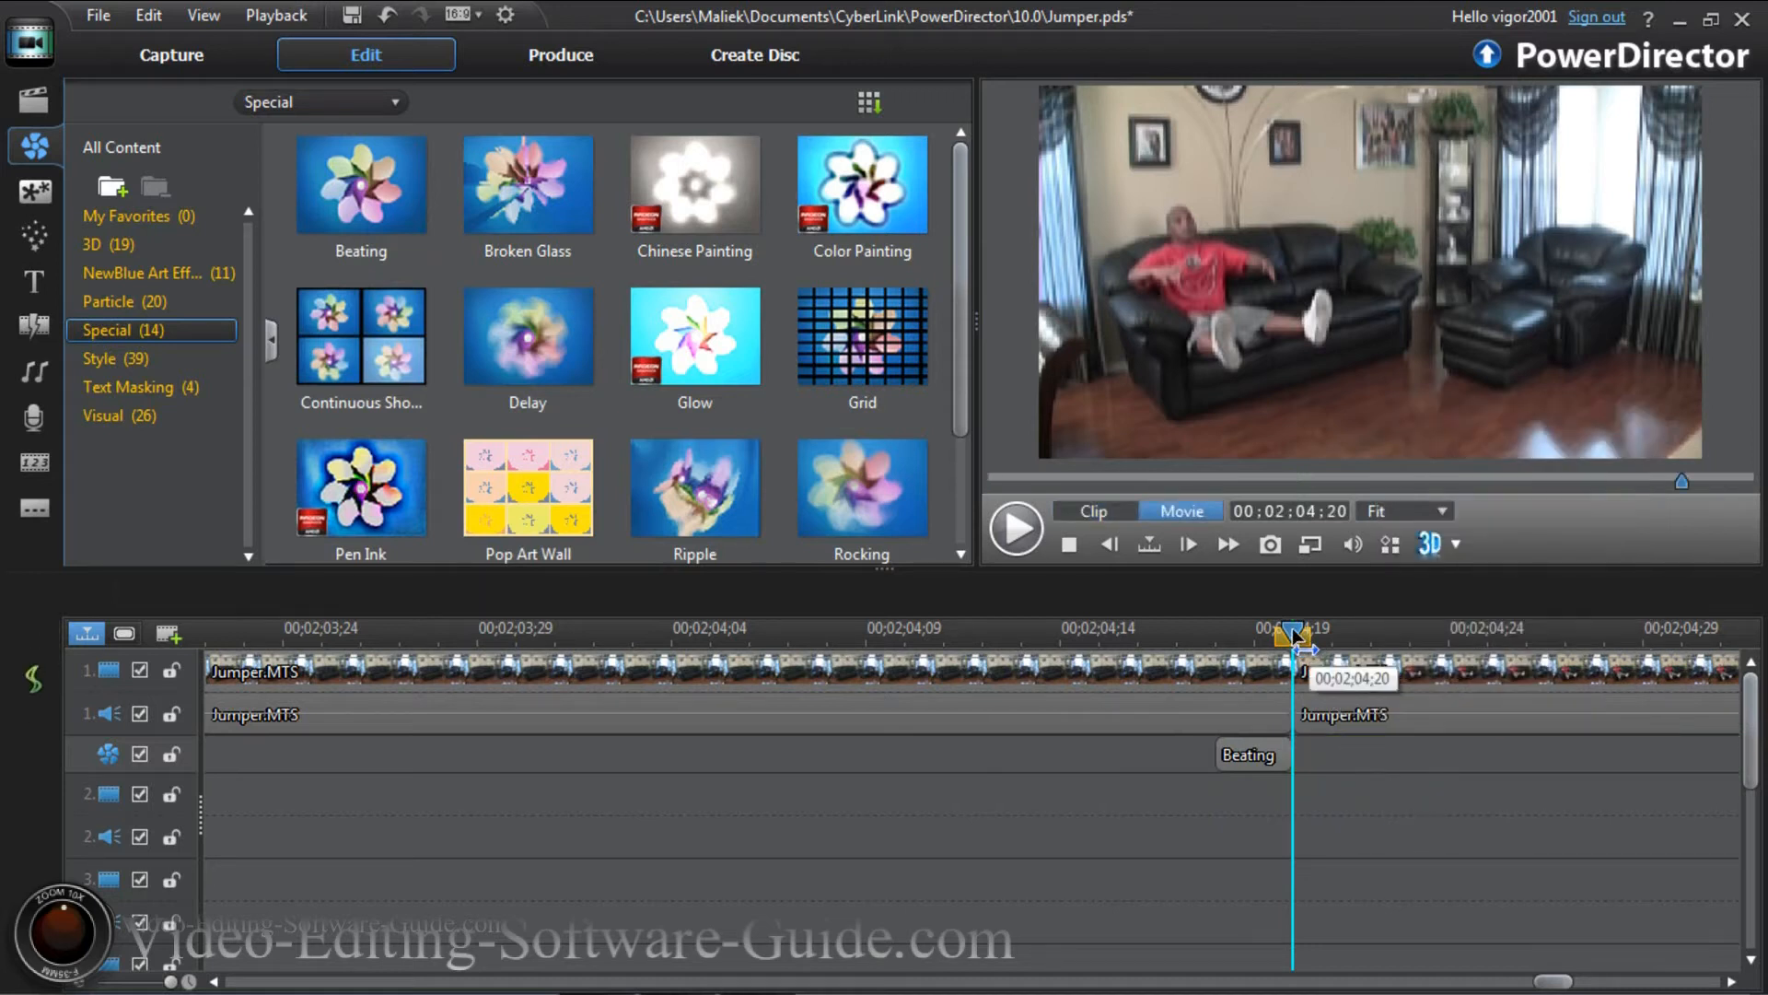
{"action": "left_click_drag", "start_coordinate": [1291, 628], "coordinate": [1168, 645]}
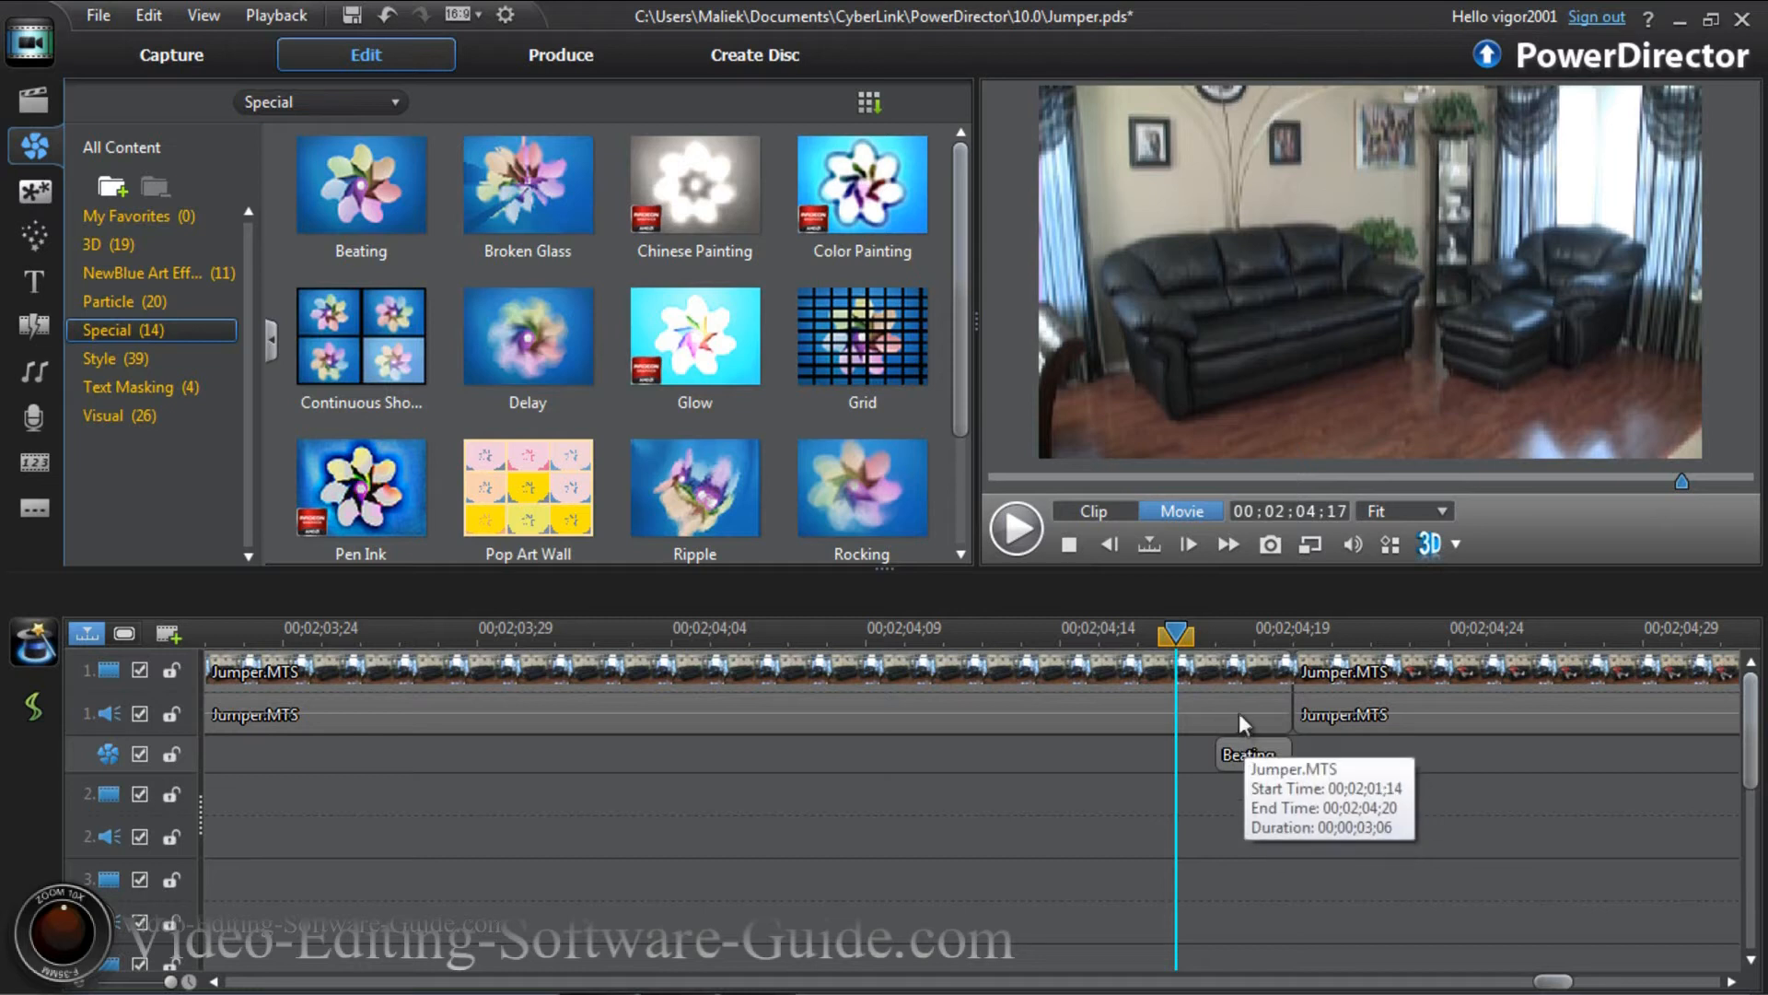
Move the short Beating effect so it straddles the cut to the sofa shot, with one frame on each side.
{"action": "left_click_drag", "start_coordinate": [1248, 761], "coordinate": [1331, 776]}
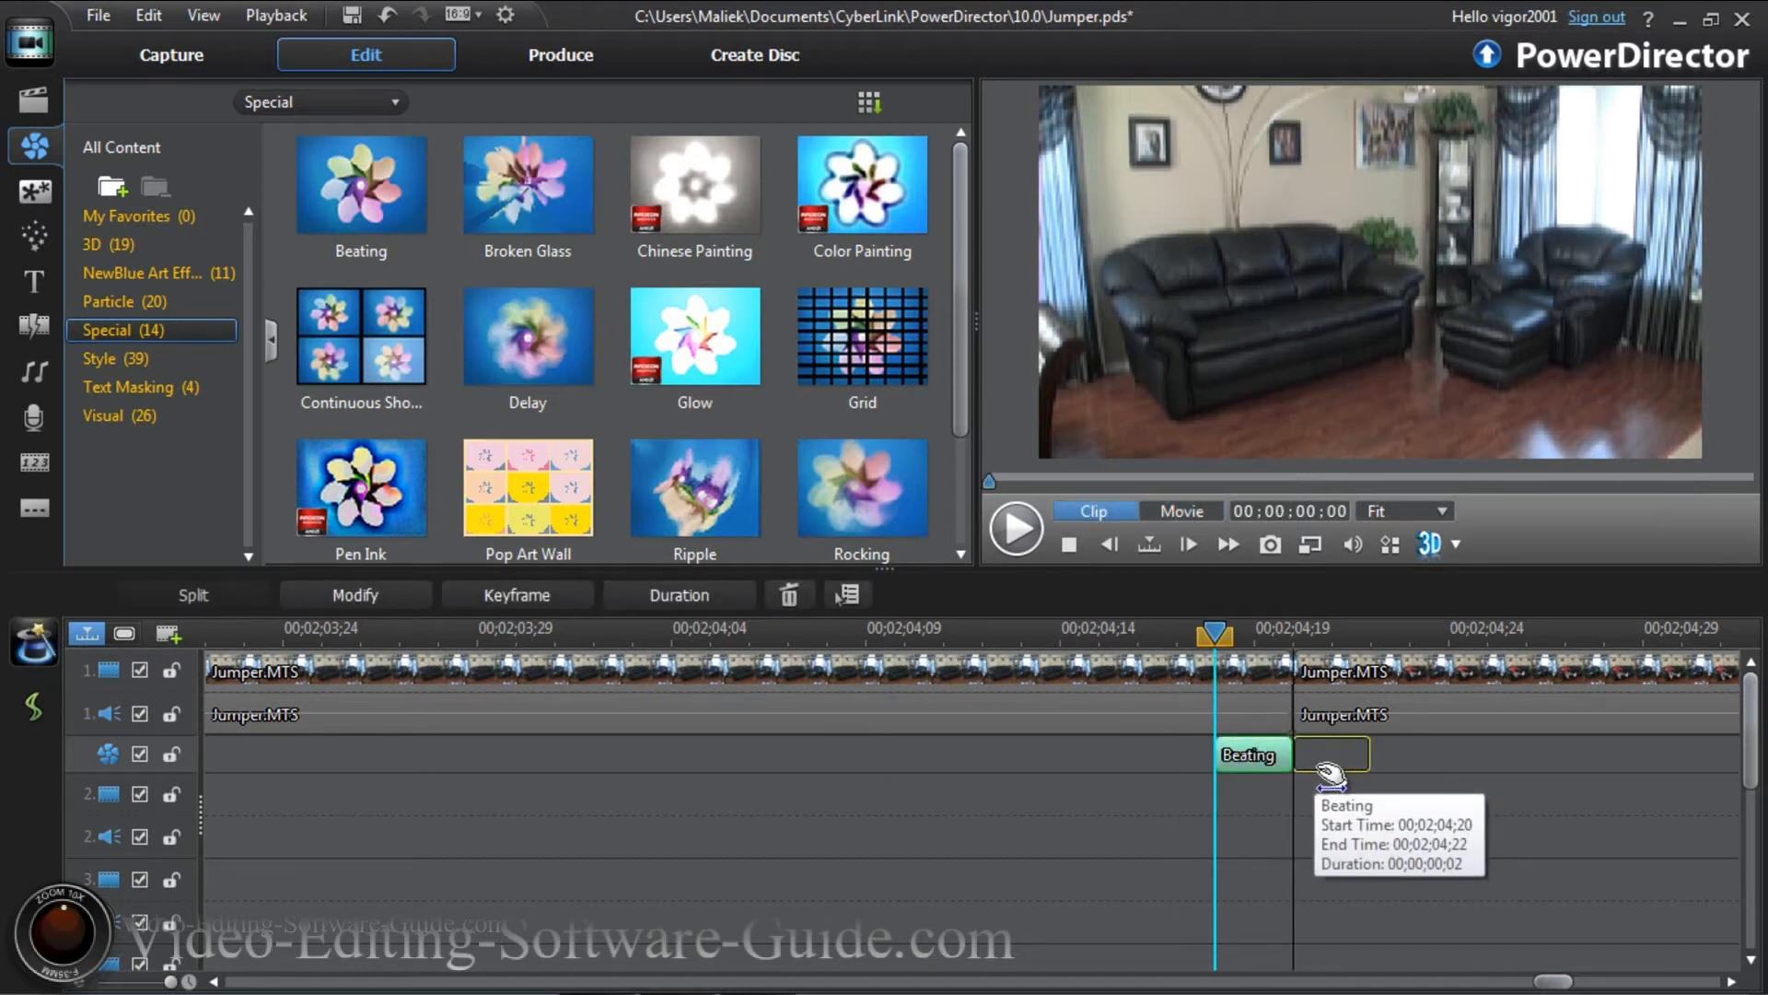
{"action": "mouse_move", "coordinate": [1358, 777]}
{"action": "left_mouse_down"}
{"action": "mouse_move", "coordinate": [1389, 779]}
{"action": "mouse_move", "coordinate": [1354, 774]}
{"action": "left_mouse_up"}
{"action": "left_click", "coordinate": [1294, 633]}
{"action": "left_click_drag", "start_coordinate": [1294, 634], "coordinate": [1229, 640]}
{"action": "left_click_drag", "start_coordinate": [1269, 644], "coordinate": [1328, 648]}
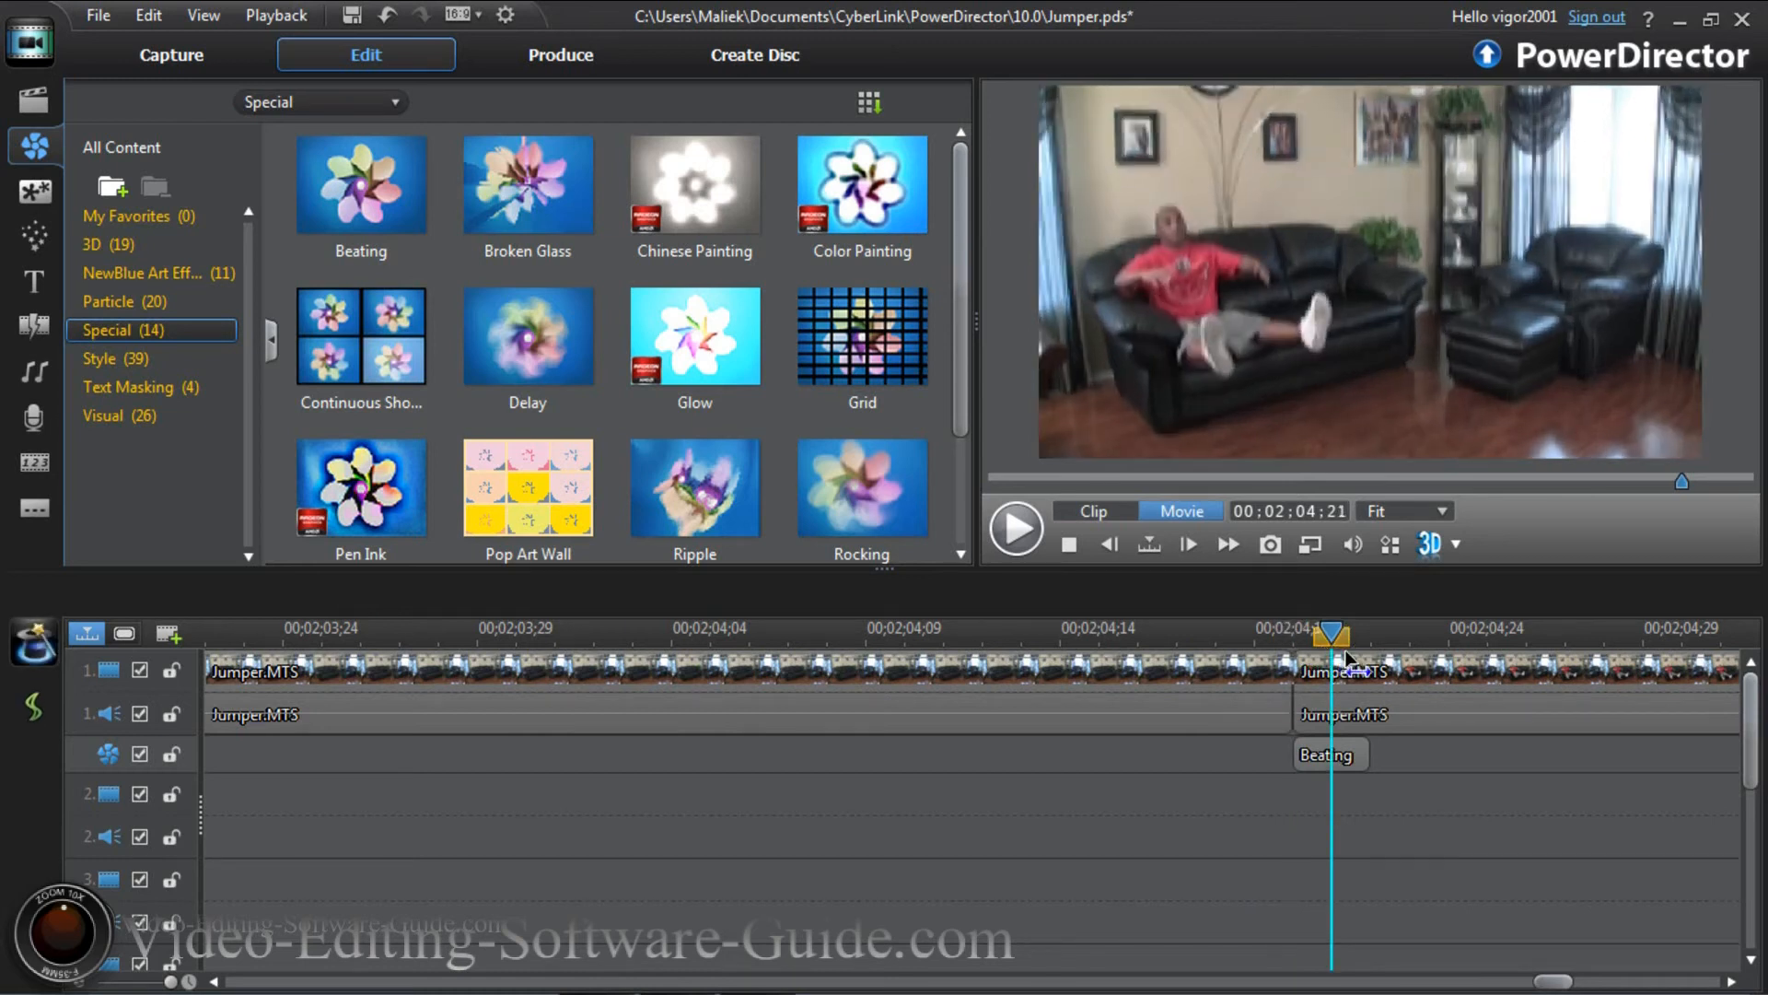
{"action": "left_click", "coordinate": [1326, 756]}
{"action": "left_click_drag", "start_coordinate": [1317, 761], "coordinate": [1310, 759]}
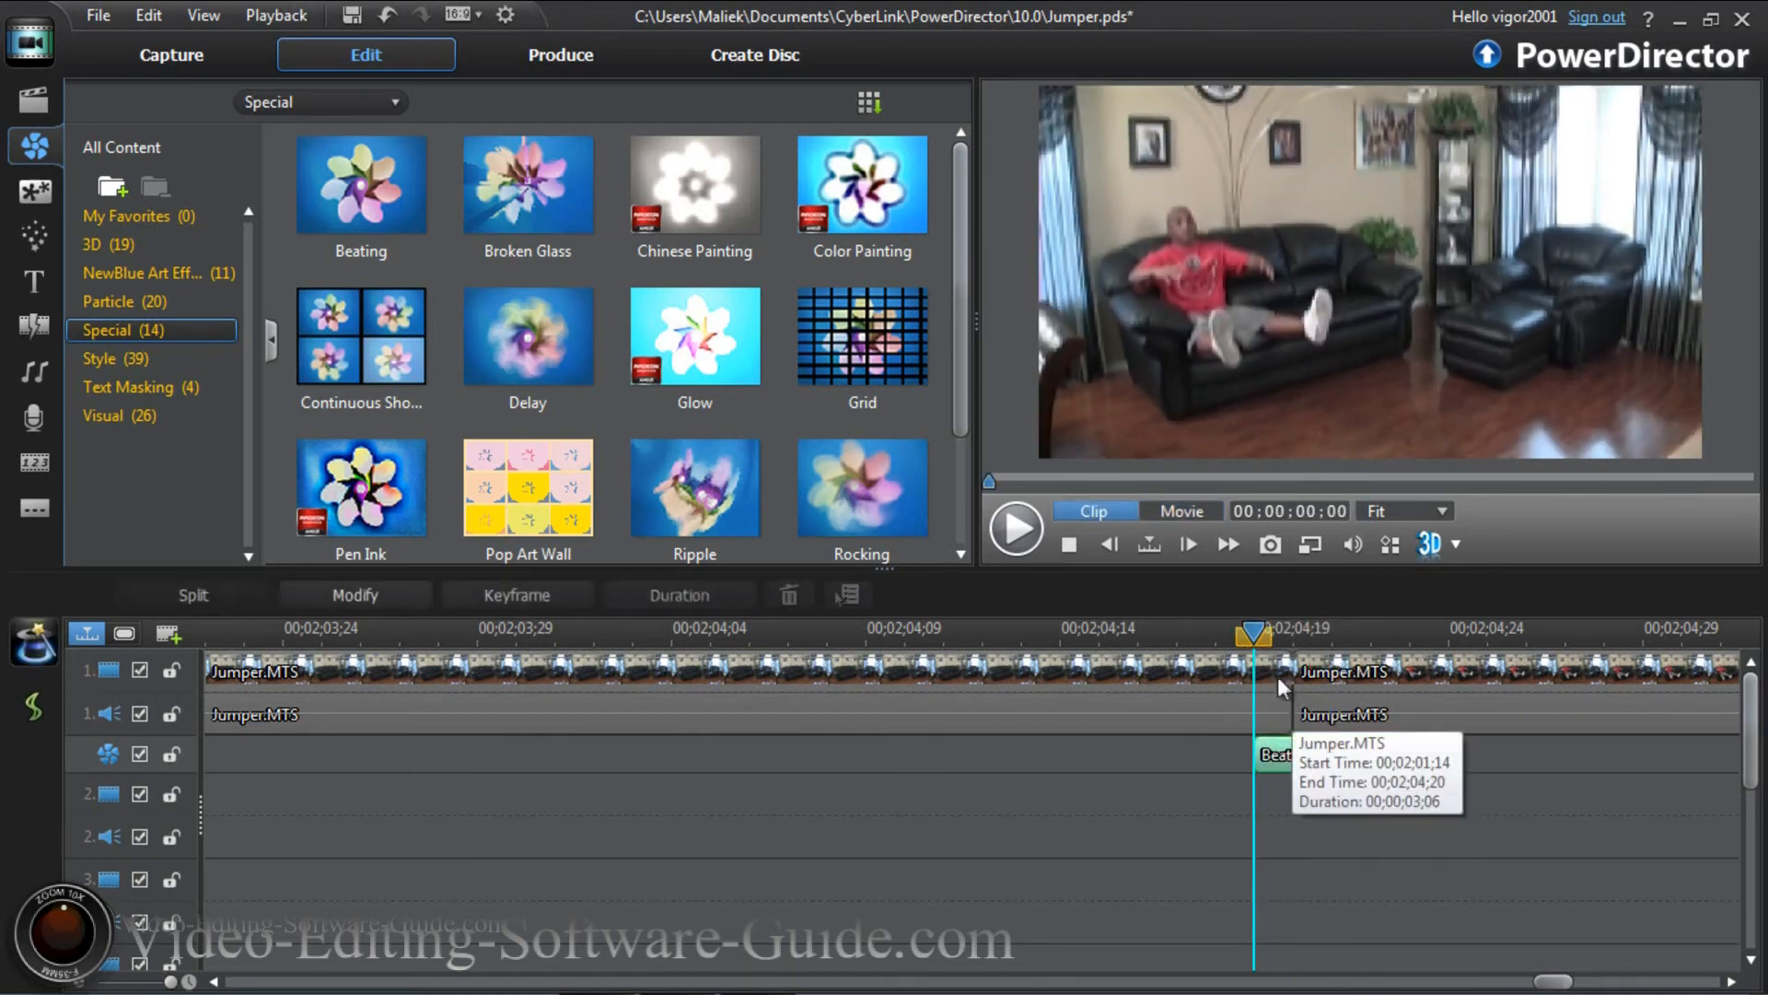
{"action": "left_click_drag", "start_coordinate": [1257, 634], "coordinate": [1284, 660]}
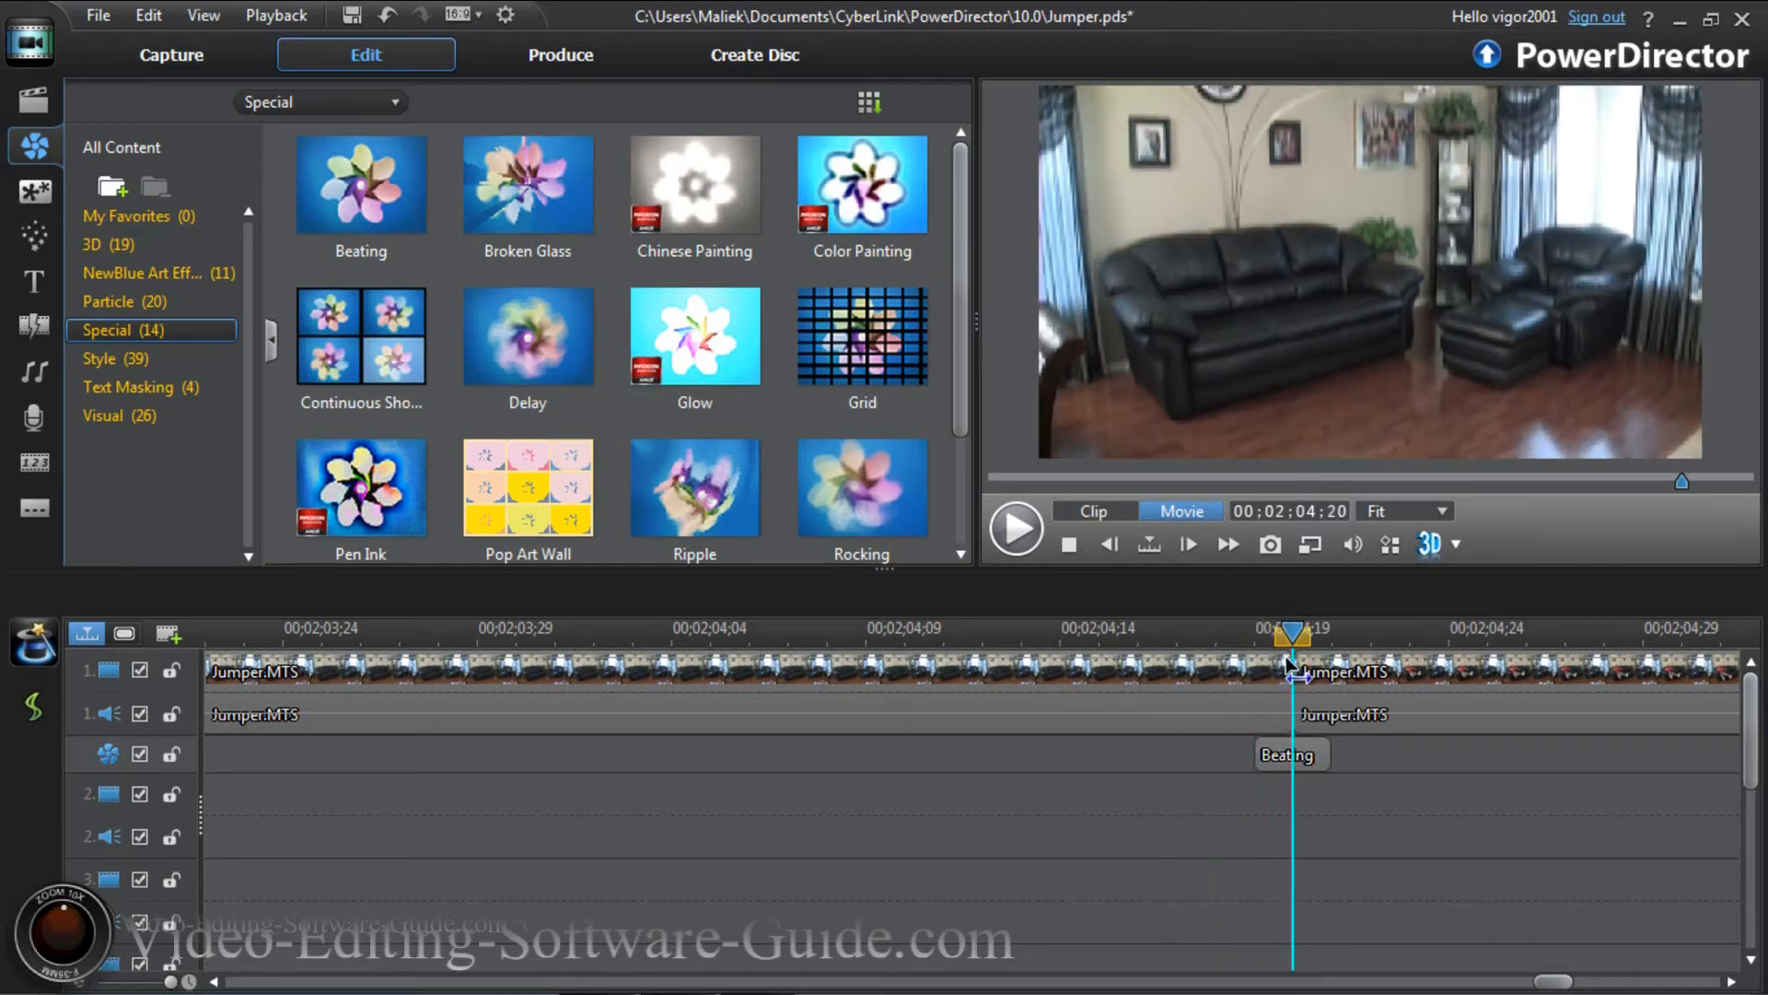
Move the short Beating effect one frame earlier so it runs from 00;02;04;18 to the sofa cut, 00;02;04;20, and check the surrounding frames.
{"action": "left_click_drag", "start_coordinate": [1309, 660], "coordinate": [1258, 680]}
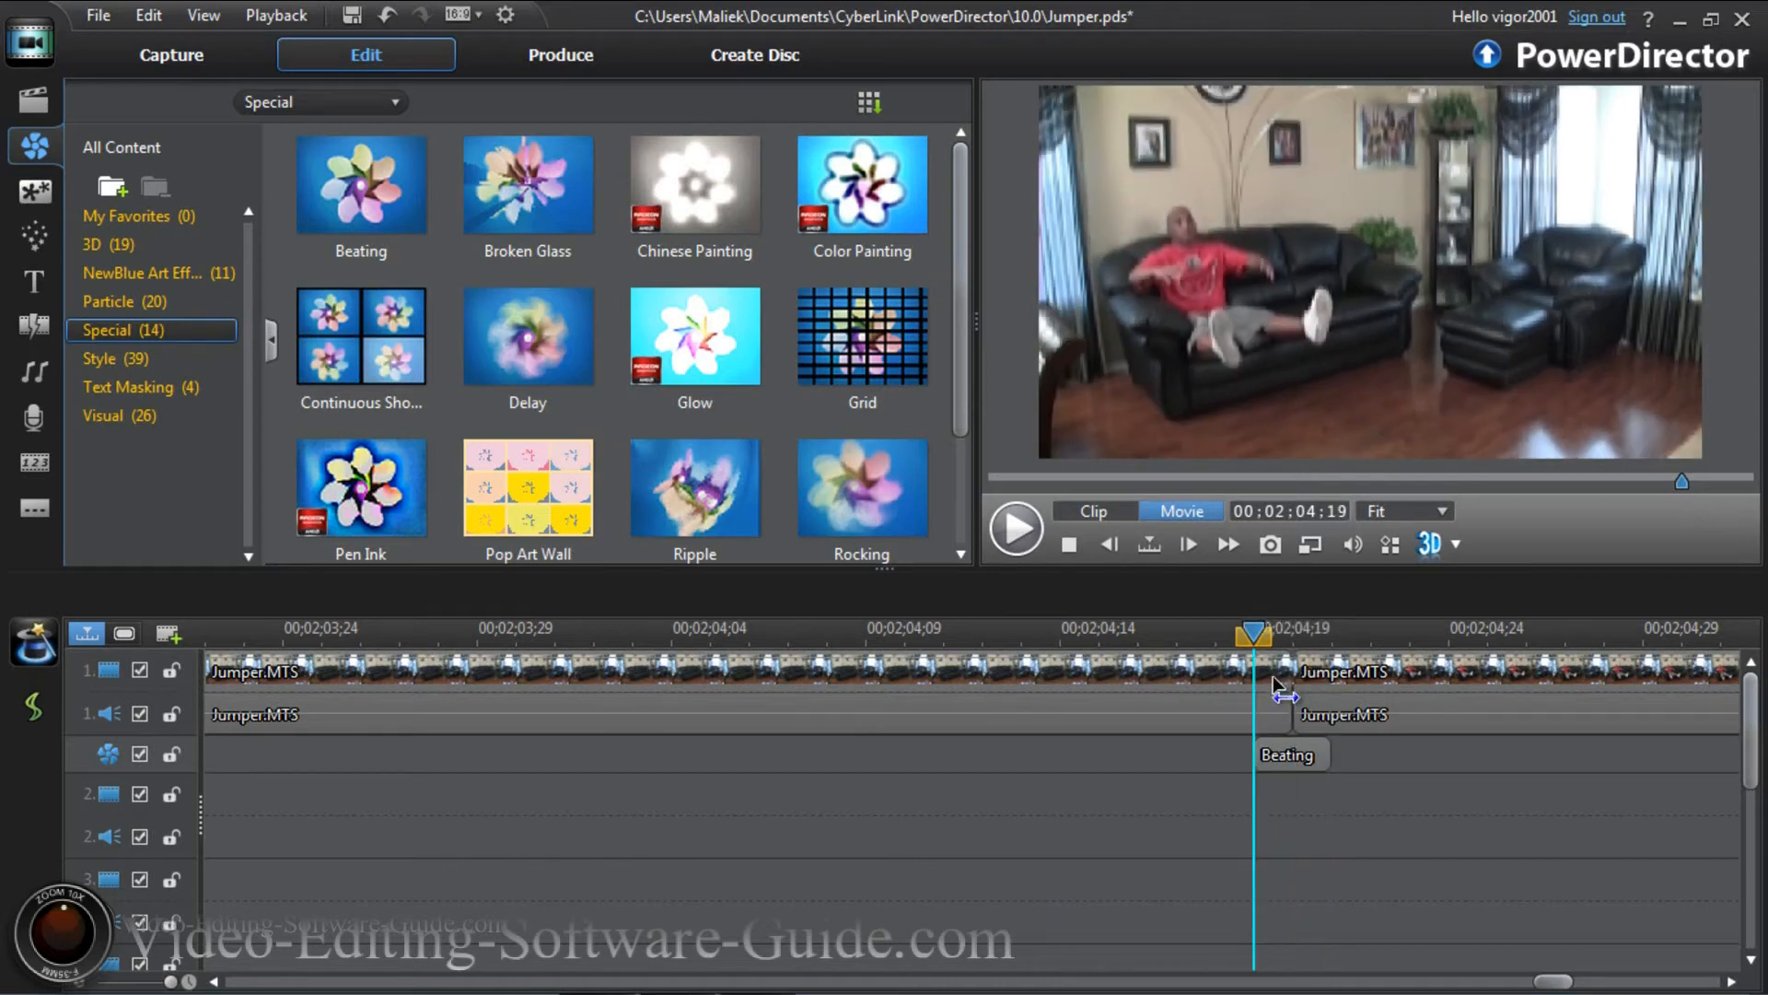
{"action": "left_click_drag", "start_coordinate": [1287, 755], "coordinate": [1271, 760]}
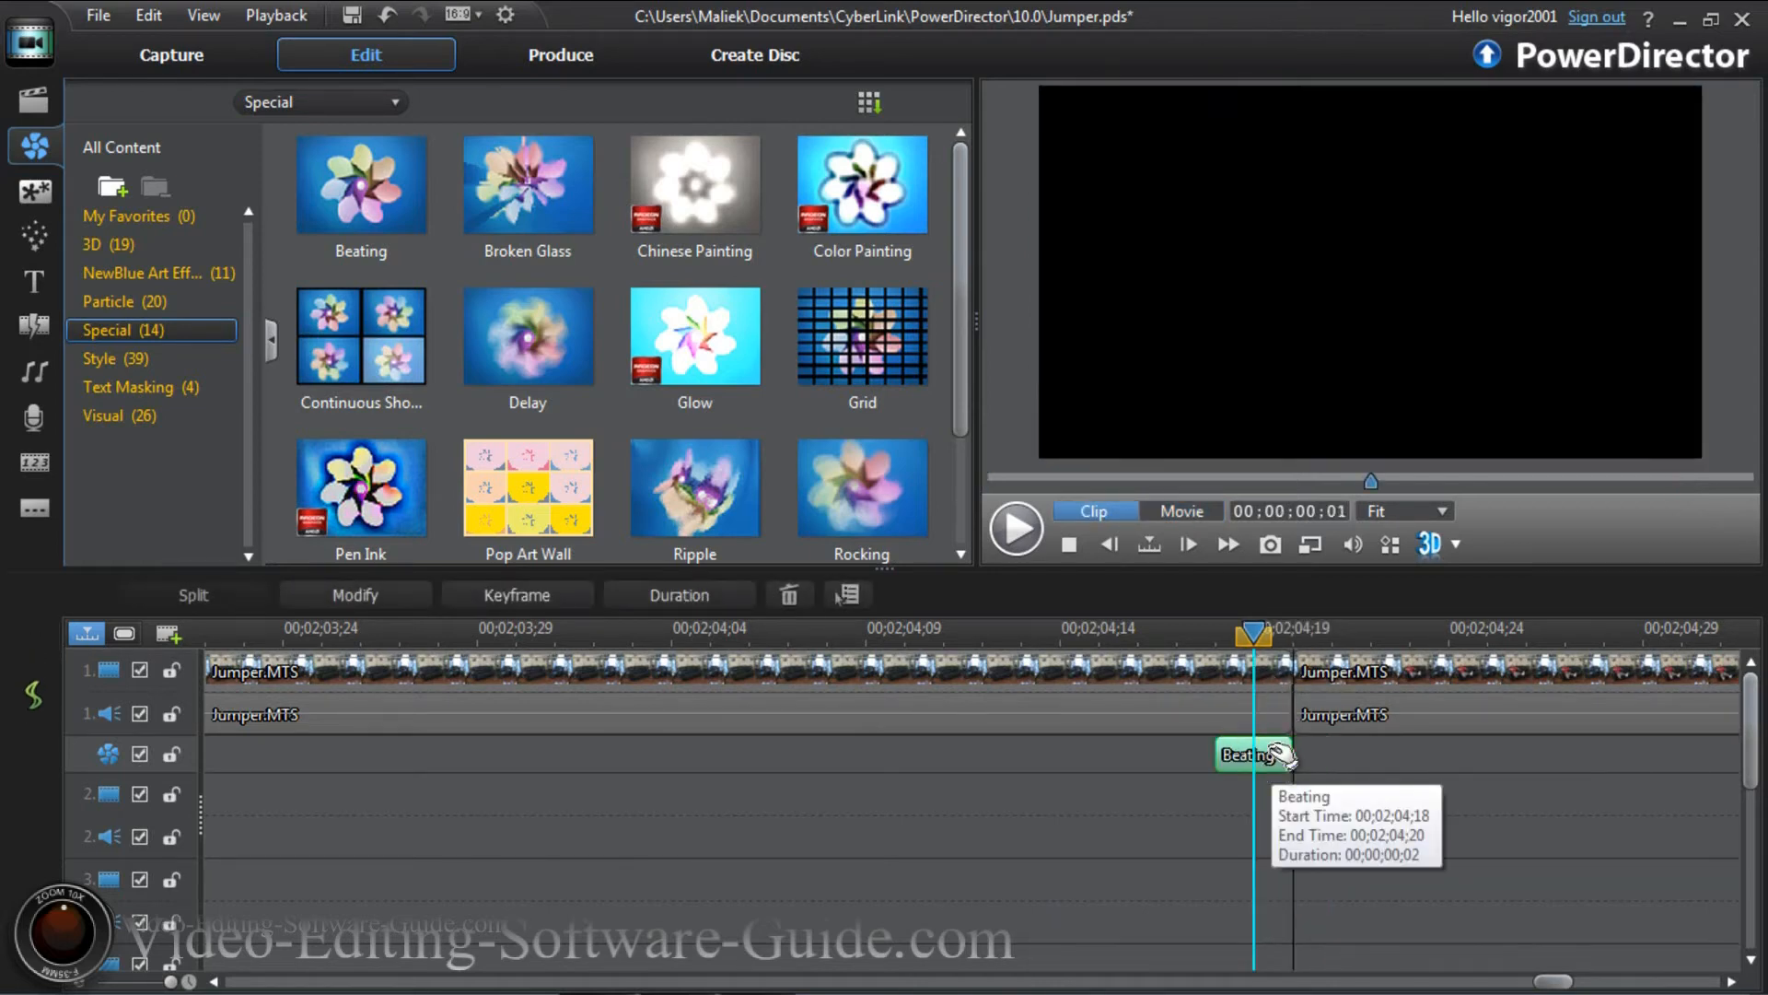
{"action": "left_click", "coordinate": [1211, 642]}
{"action": "left_click_drag", "start_coordinate": [1206, 642], "coordinate": [1330, 675]}
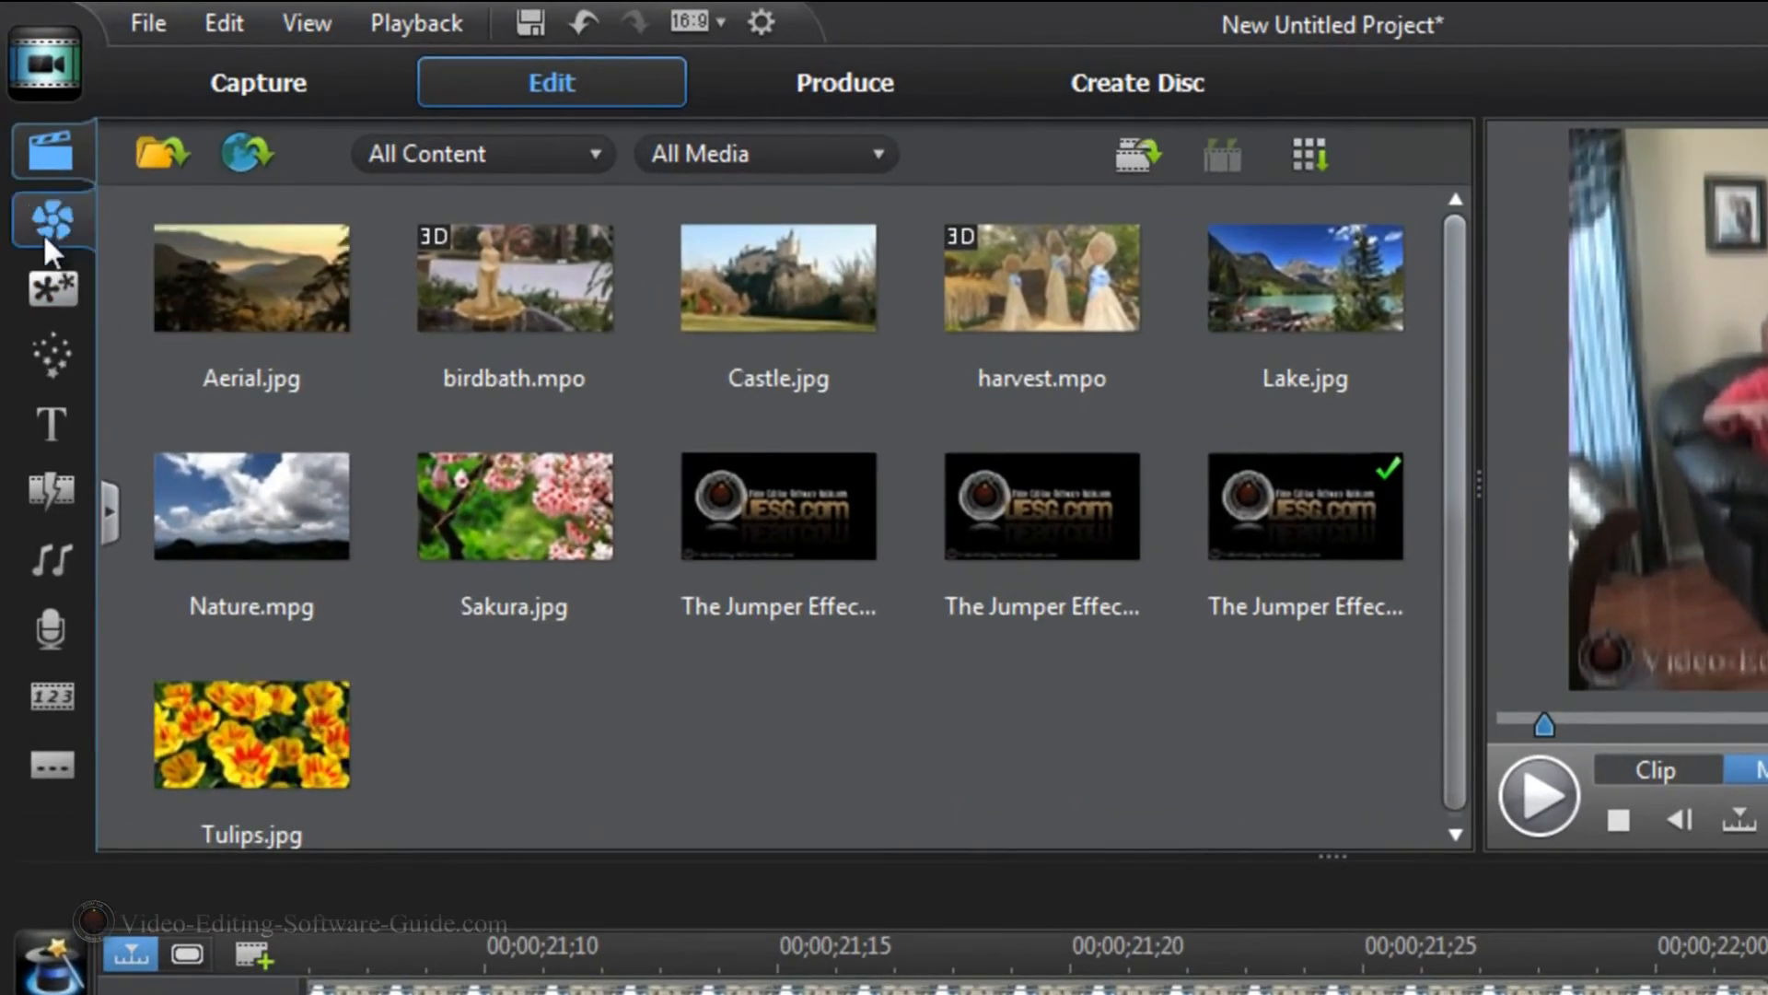
Add the Ripple effect from the Special category to the effect track at 00;00;22;02, the start of the one-frame clip.
{"action": "left_click", "coordinate": [43, 234]}
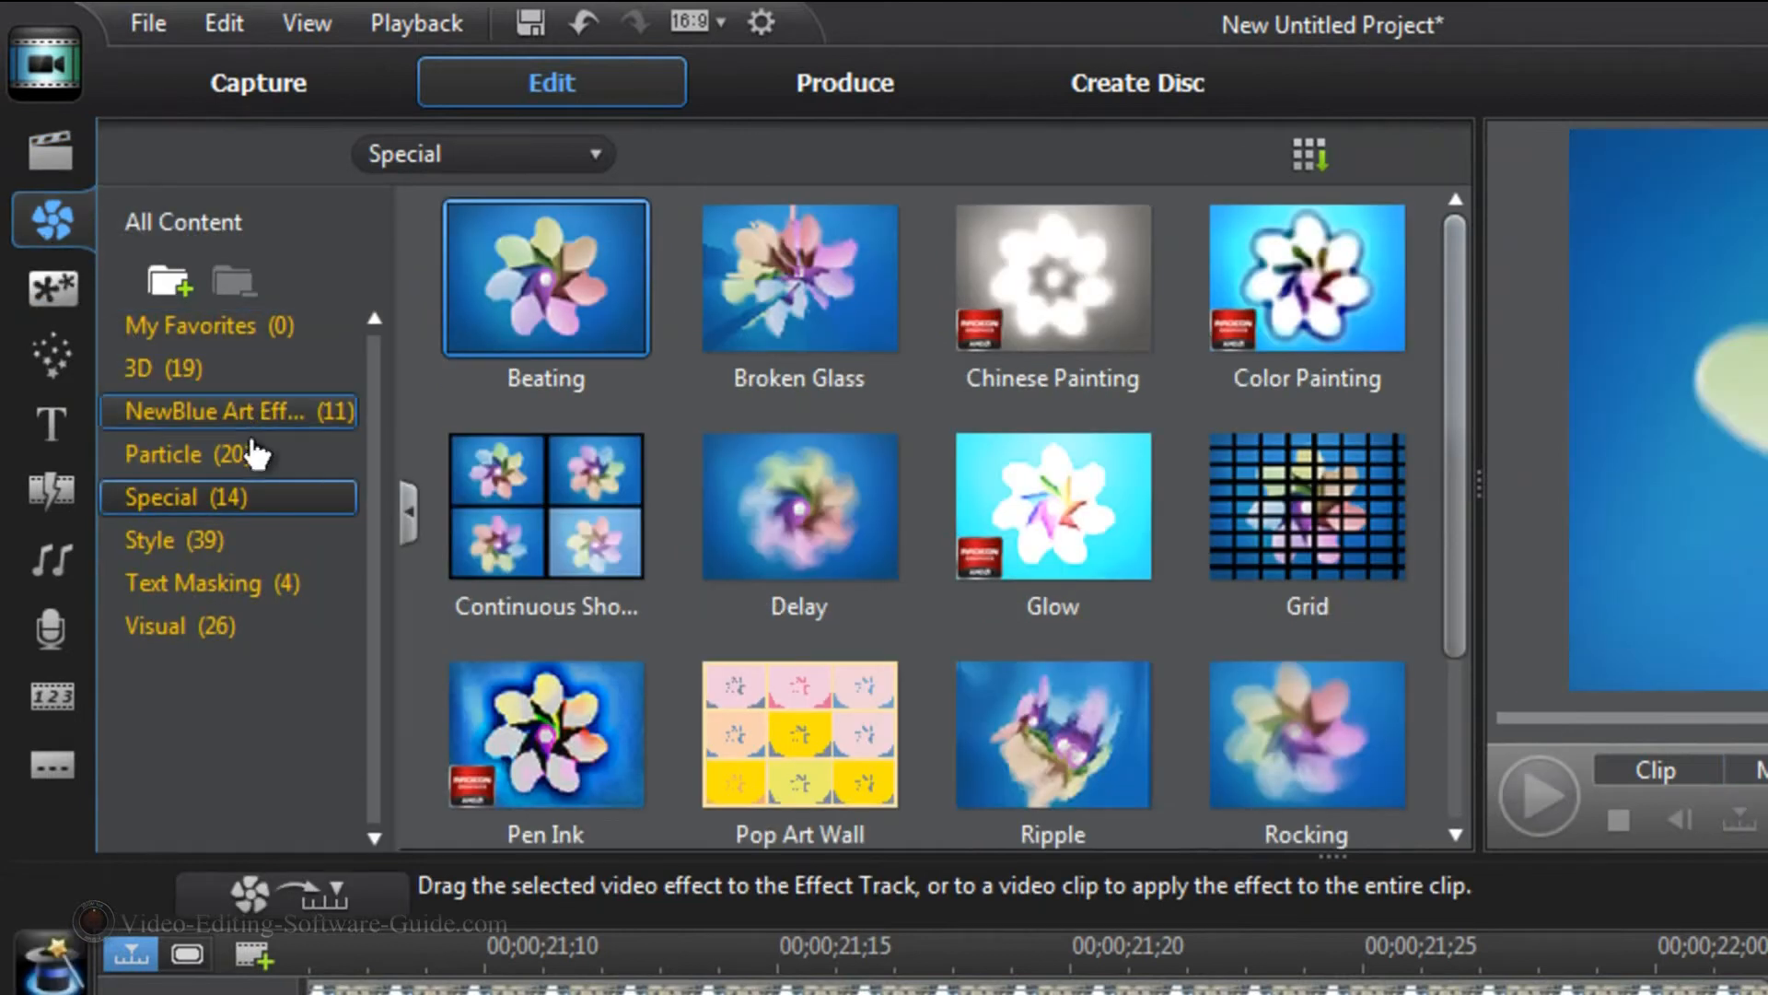
{"action": "left_click", "coordinate": [1071, 746]}
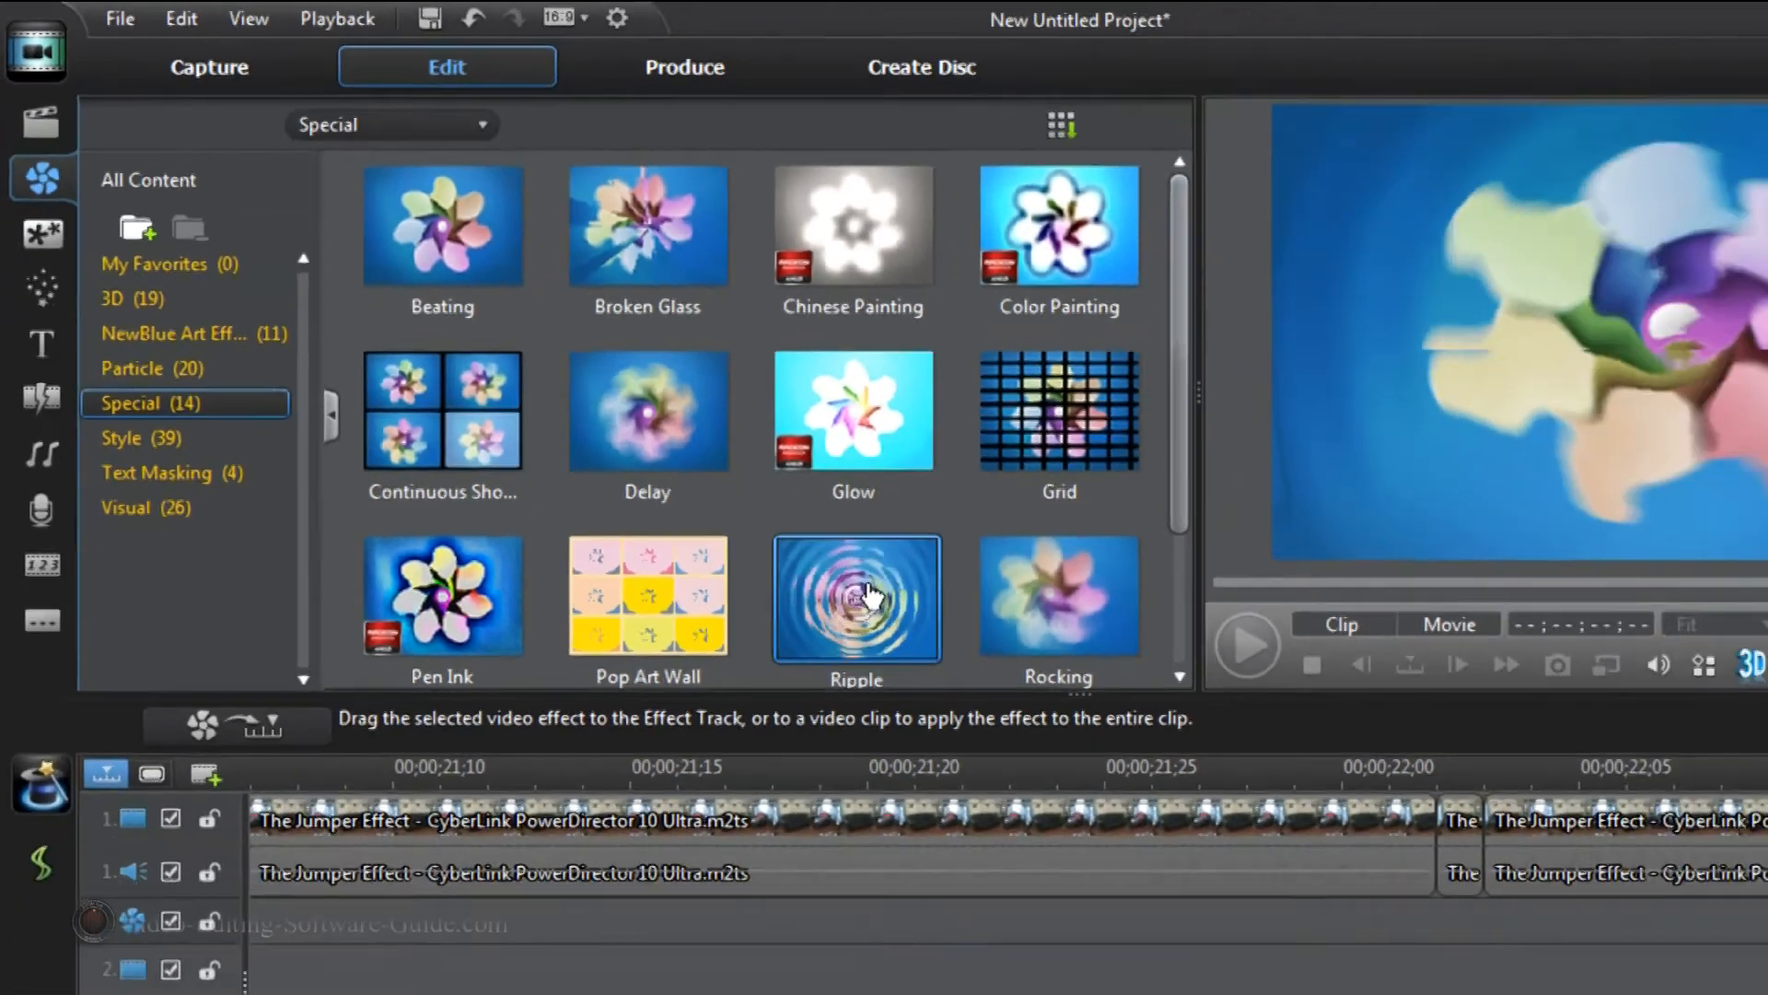
{"action": "left_click_drag", "start_coordinate": [1069, 744], "coordinate": [1195, 765]}
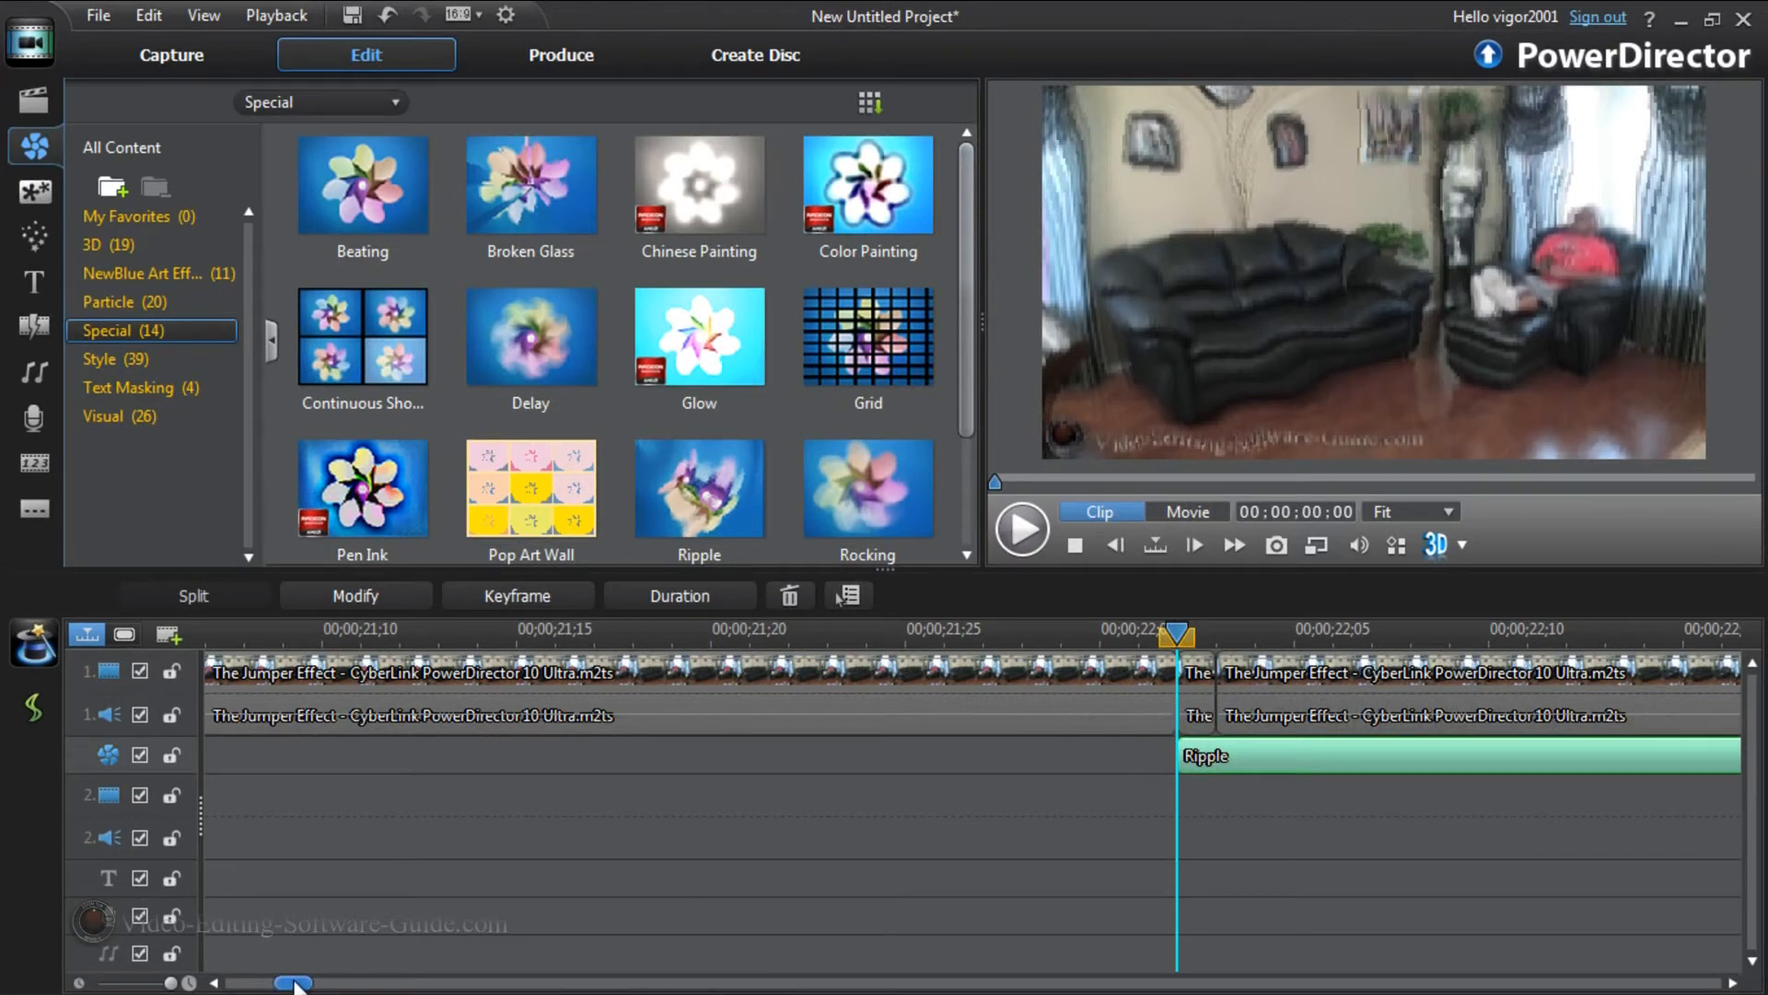
Split the Ripple effect at 00;00;22;08 and remove the part after it, keeping six frames.
{"action": "scroll", "coordinate": [295, 984], "scroll_direction": "right", "scroll_amount": 3}
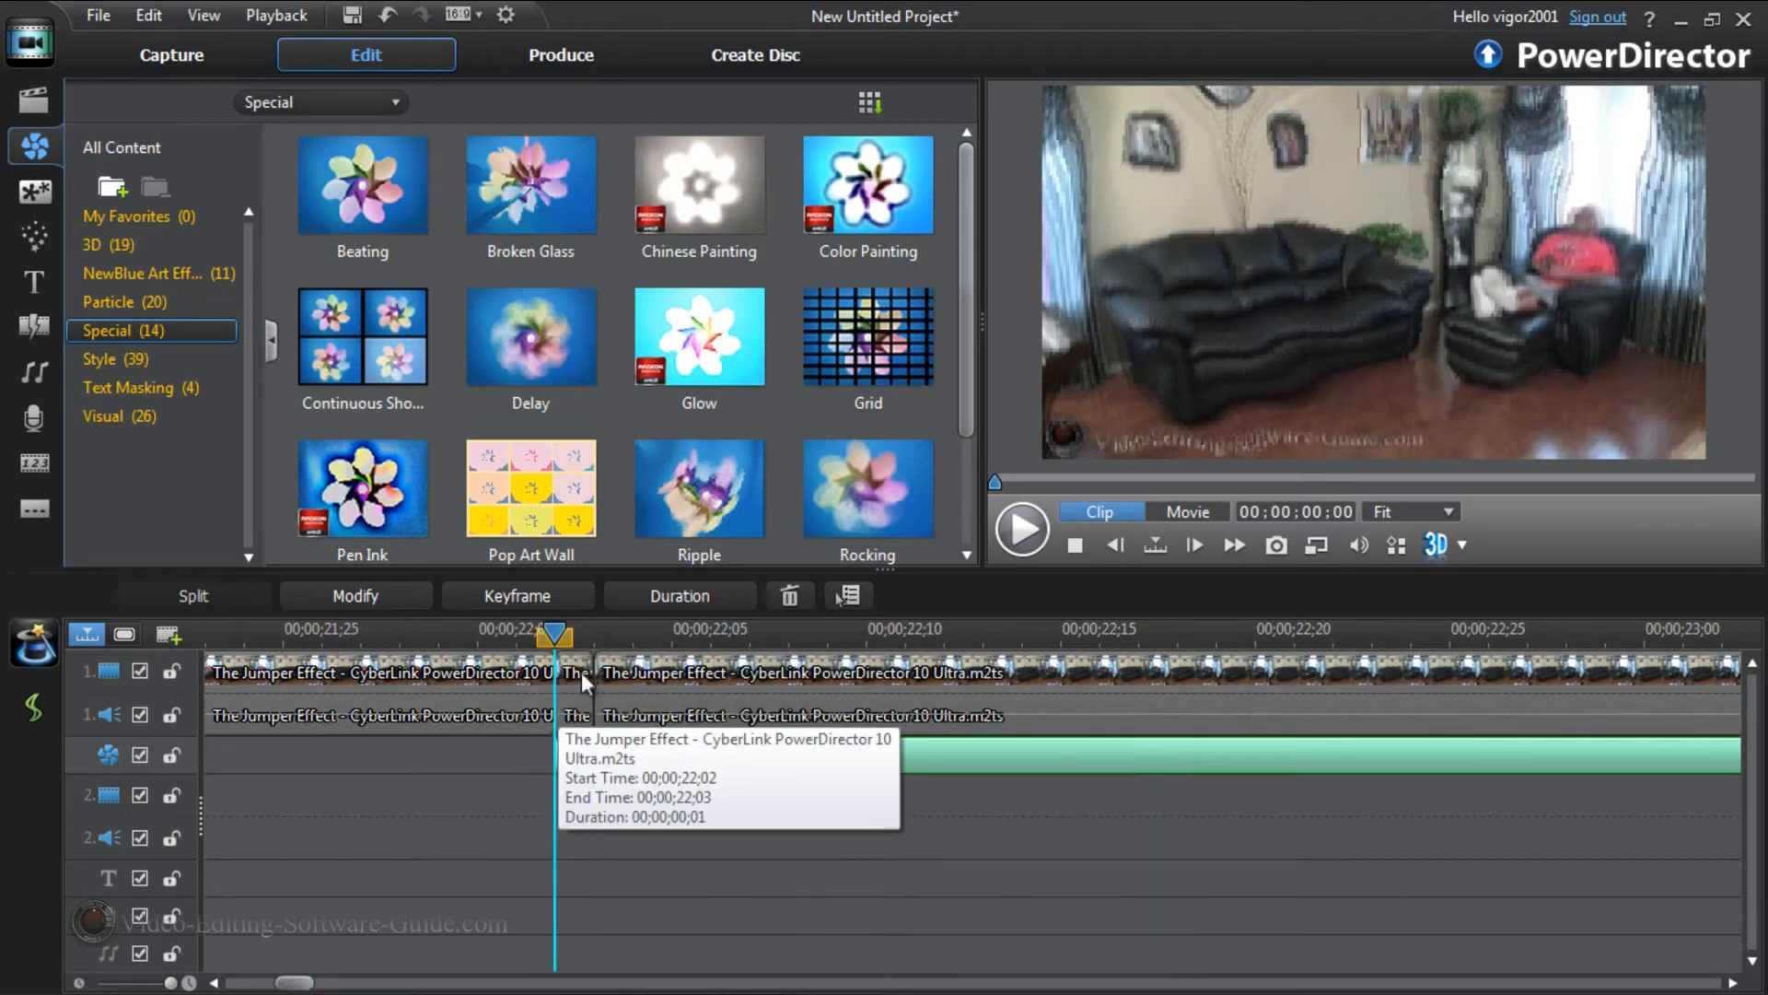
{"action": "left_click", "coordinate": [556, 628]}
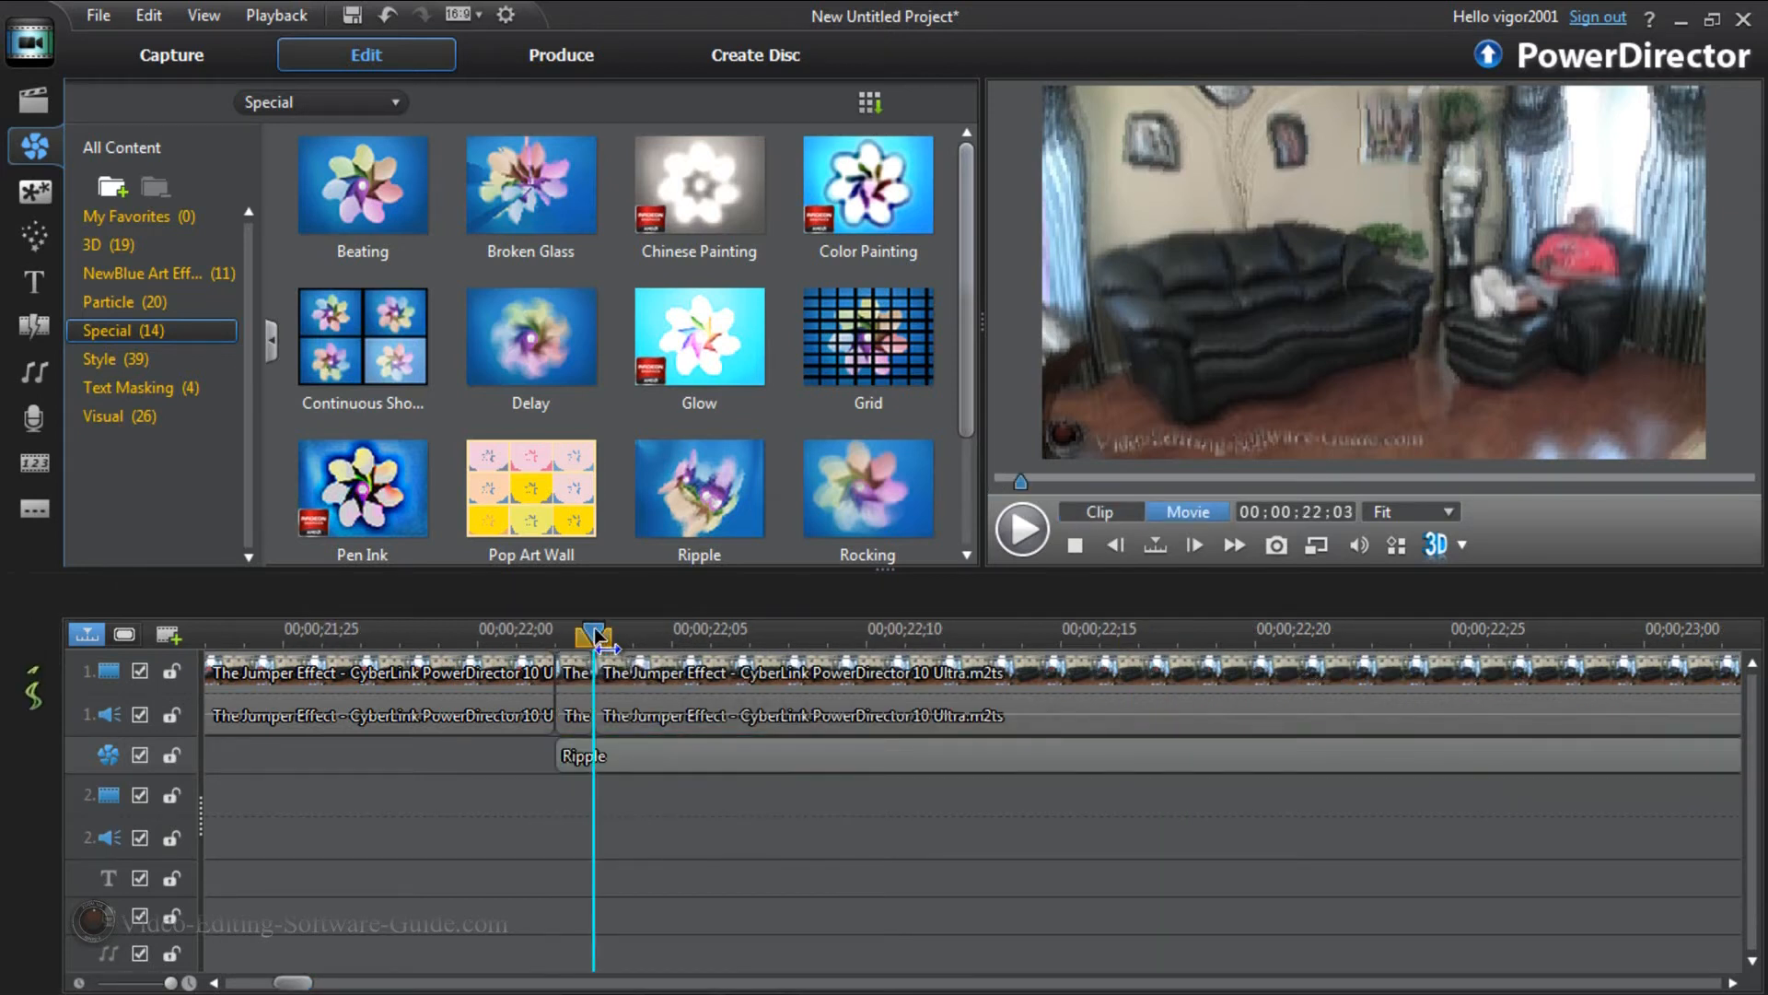
{"action": "left_click_drag", "start_coordinate": [557, 633], "coordinate": [782, 643]}
{"action": "left_click", "coordinate": [832, 760]}
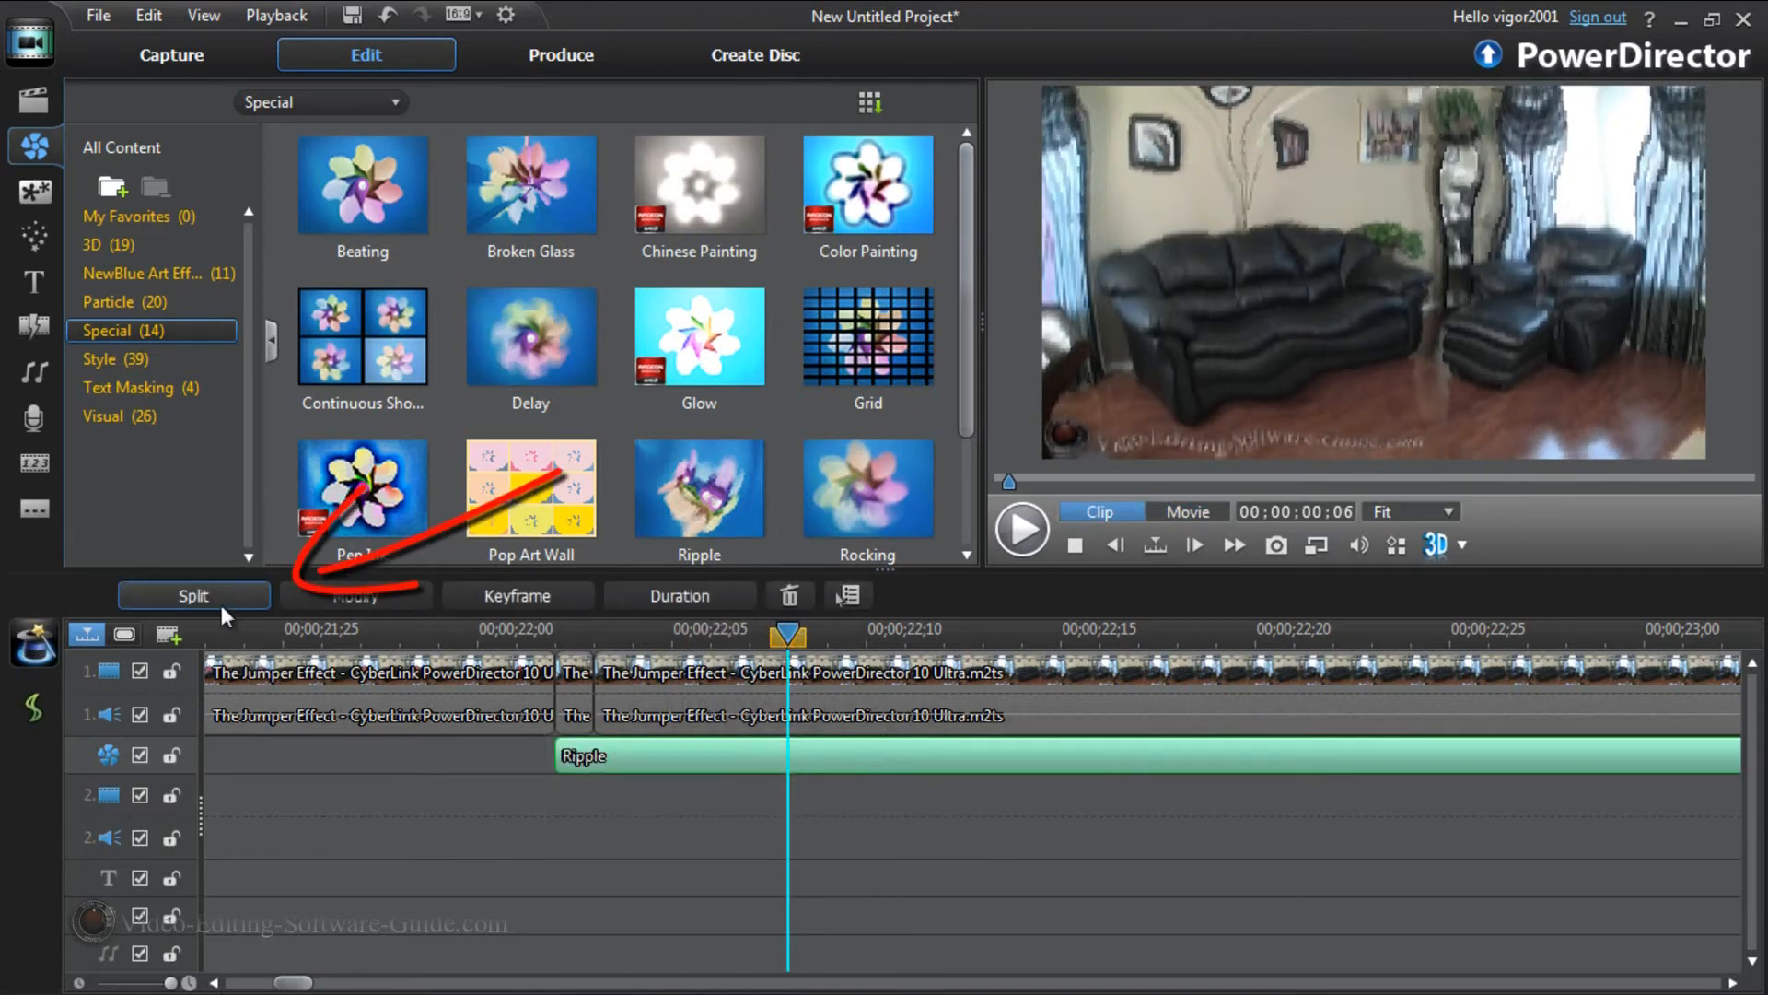
{"action": "left_click", "coordinate": [219, 600]}
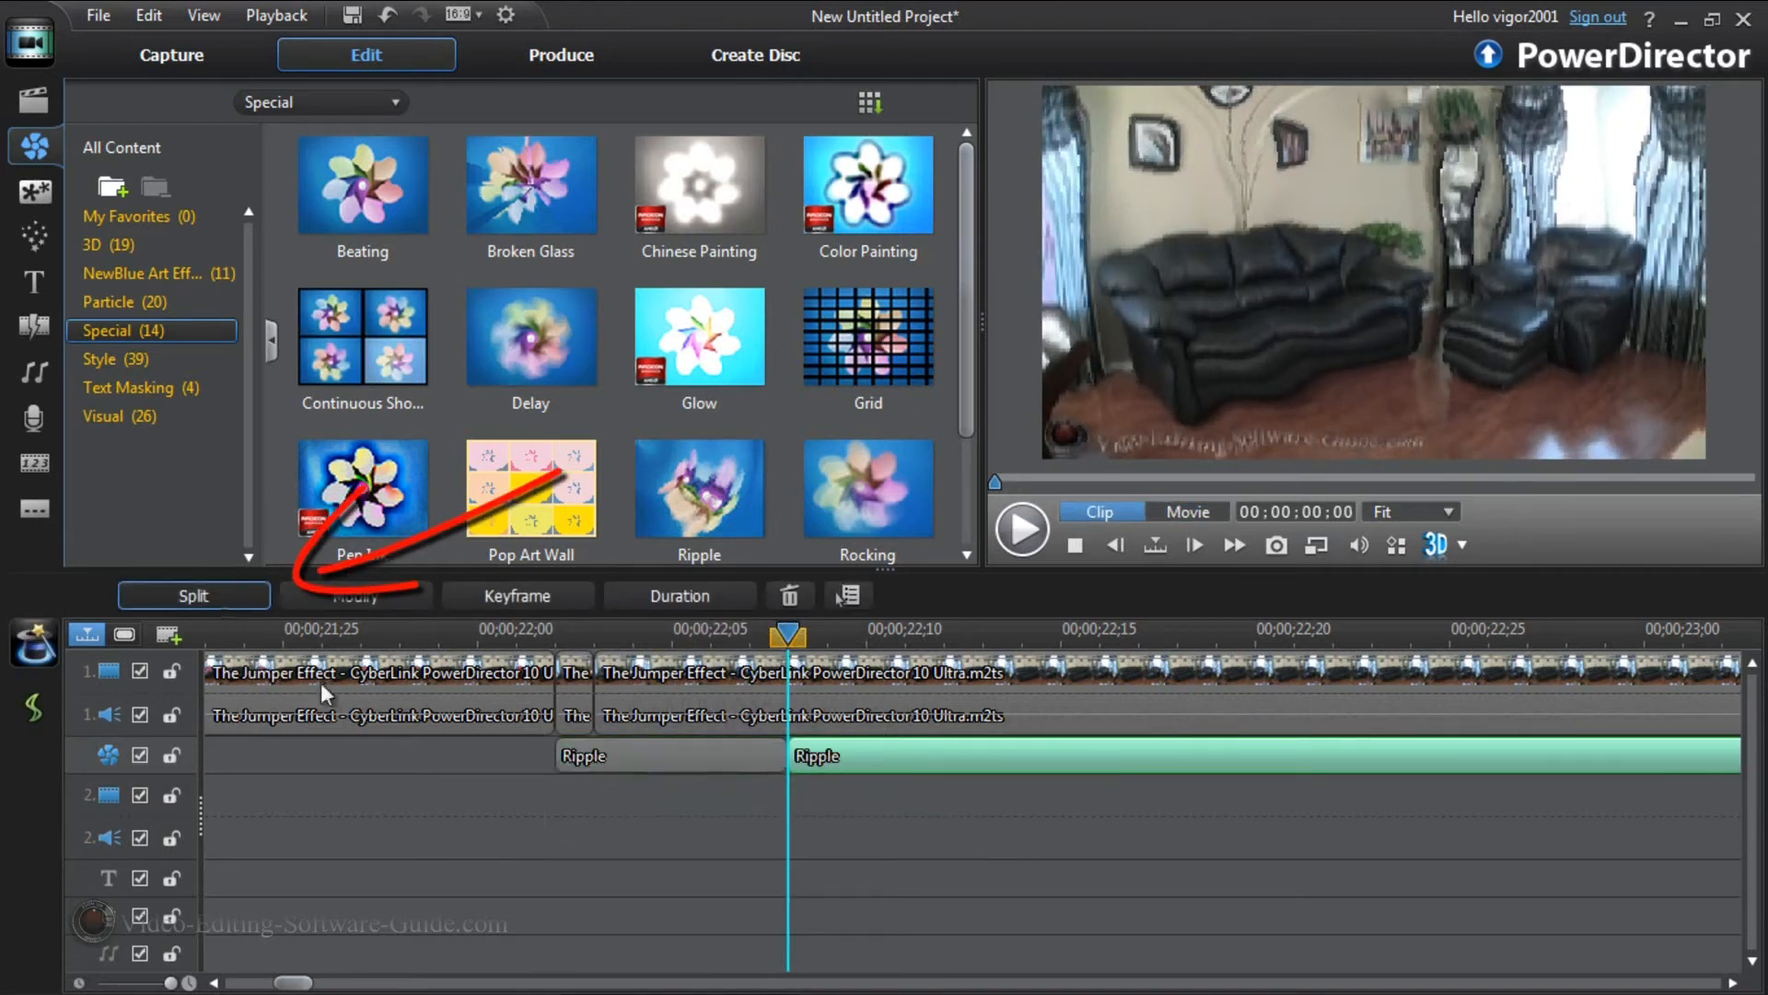
{"action": "right_click", "coordinate": [873, 746]}
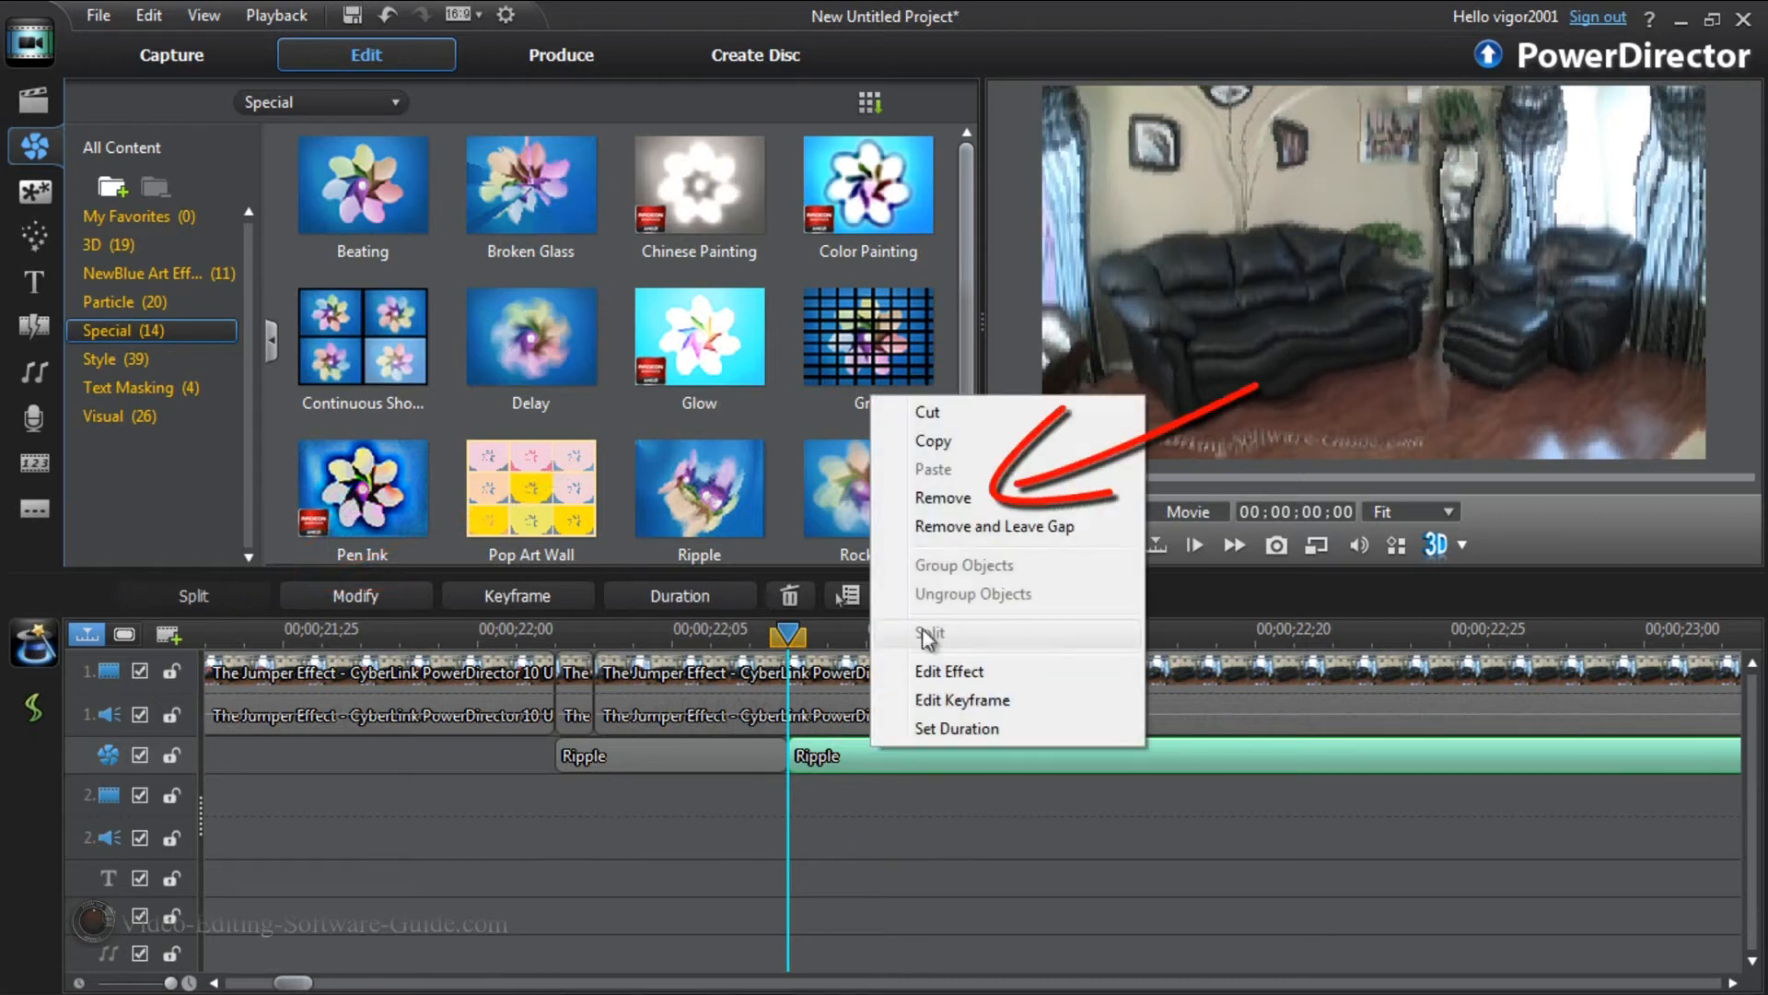
{"action": "left_click", "coordinate": [947, 499]}
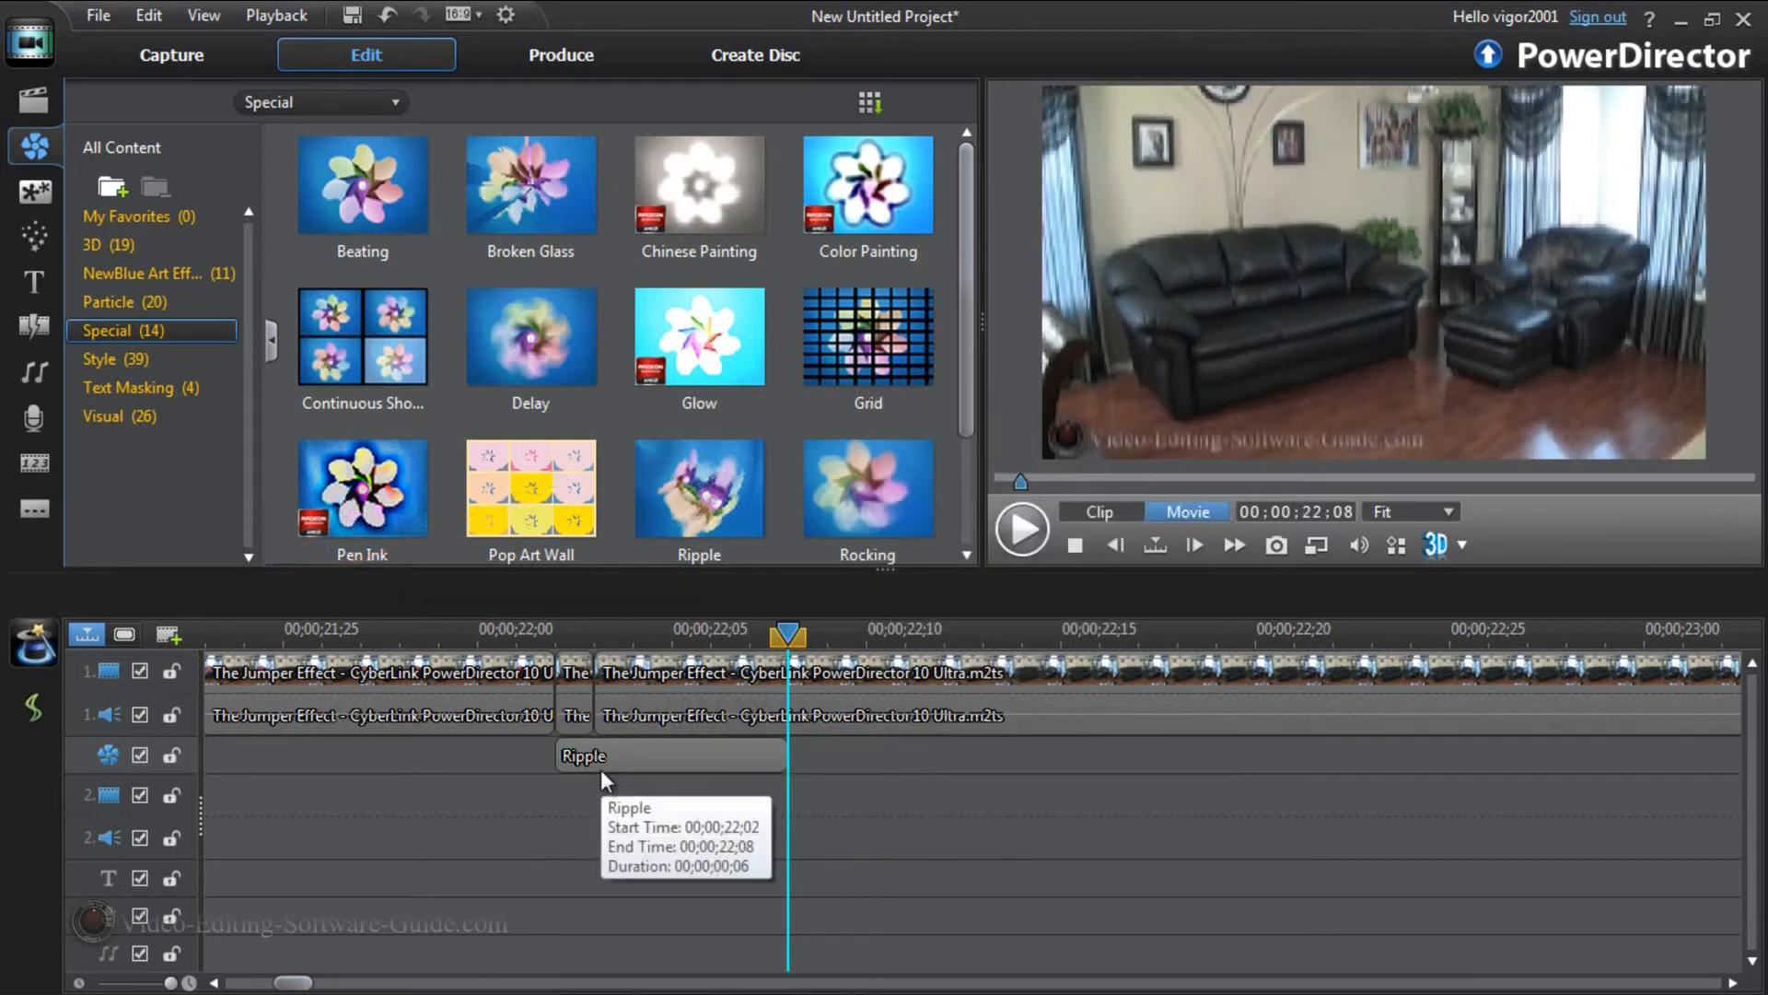
Set the six-frame Ripple effect's position so that its focus lies on the man in the armchair.
{"action": "left_click", "coordinate": [667, 761]}
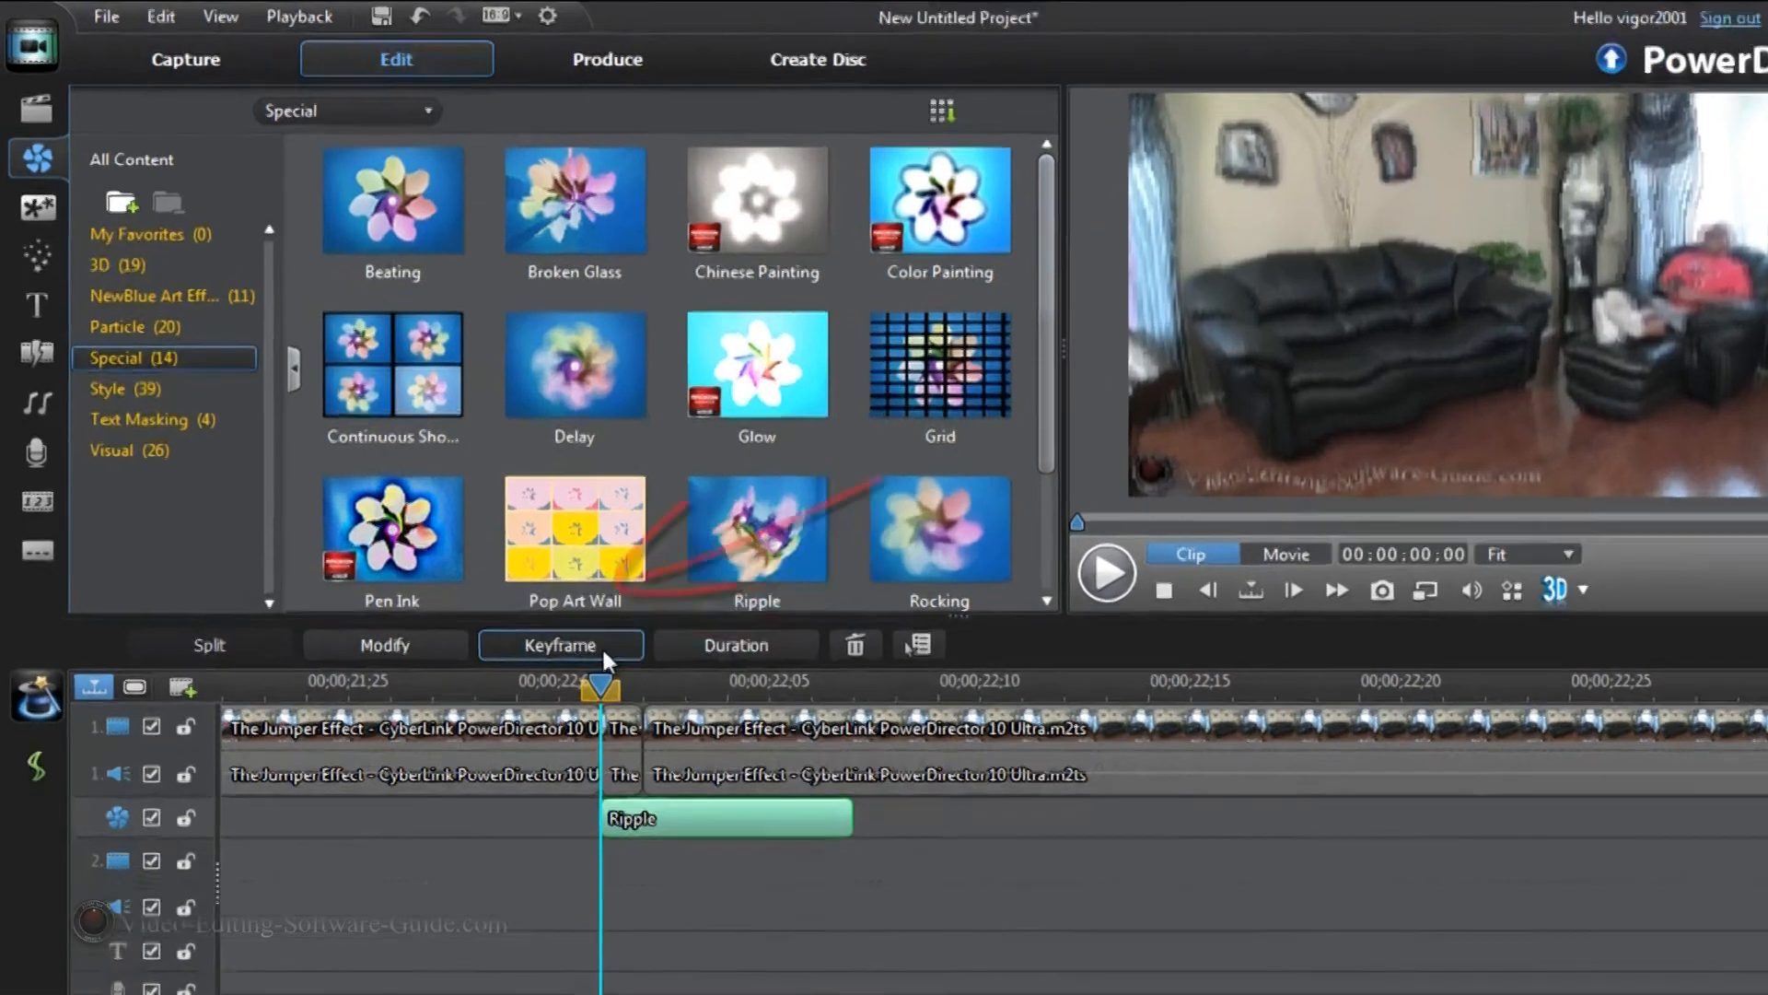
{"action": "left_click", "coordinate": [557, 597]}
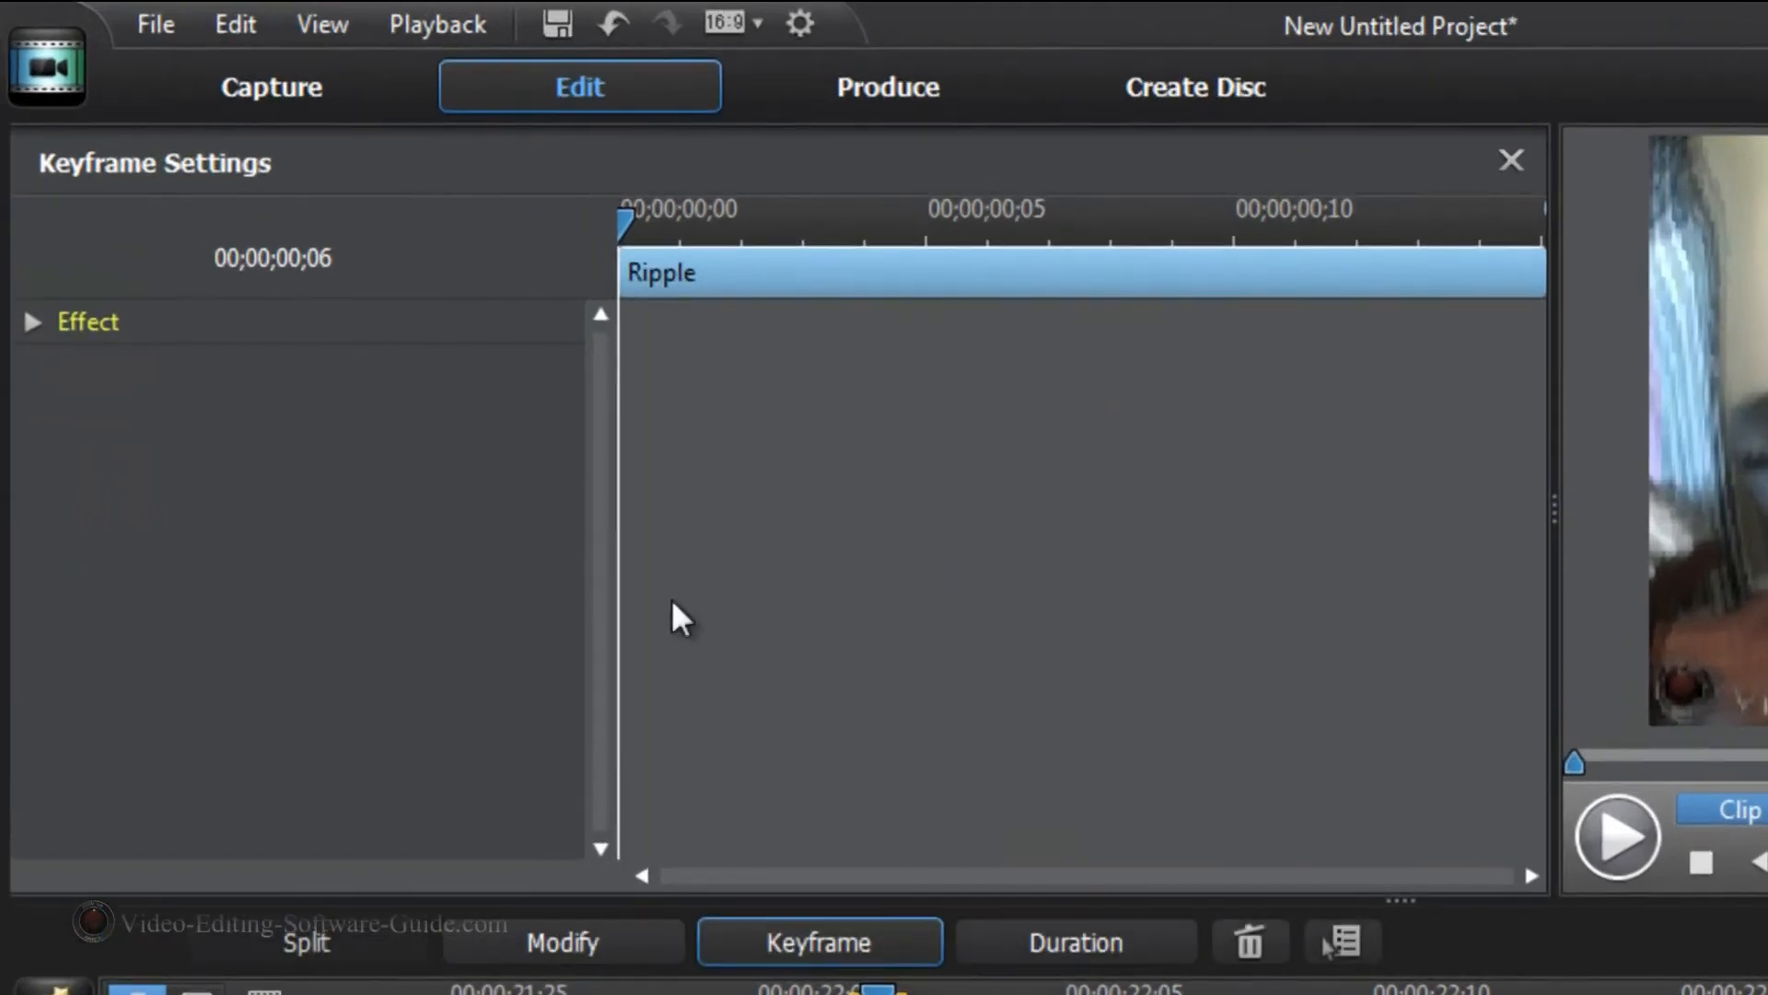
{"action": "left_click", "coordinate": [32, 322]}
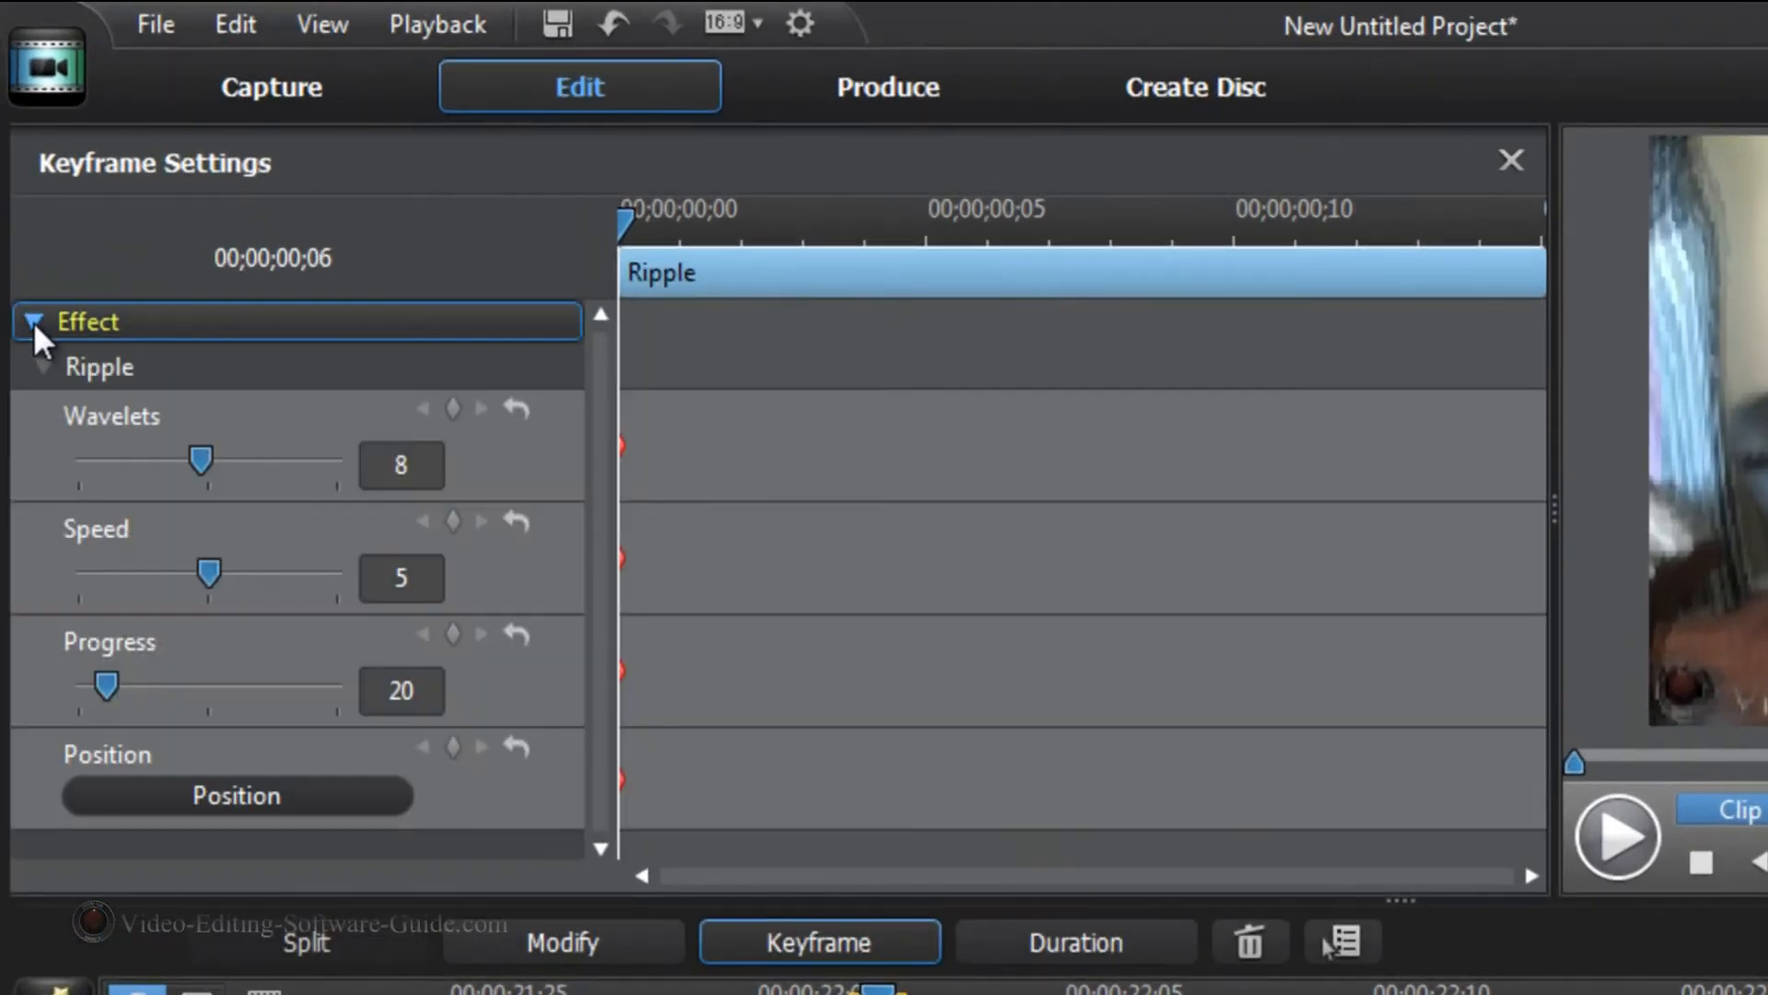
{"action": "left_click", "coordinate": [245, 794]}
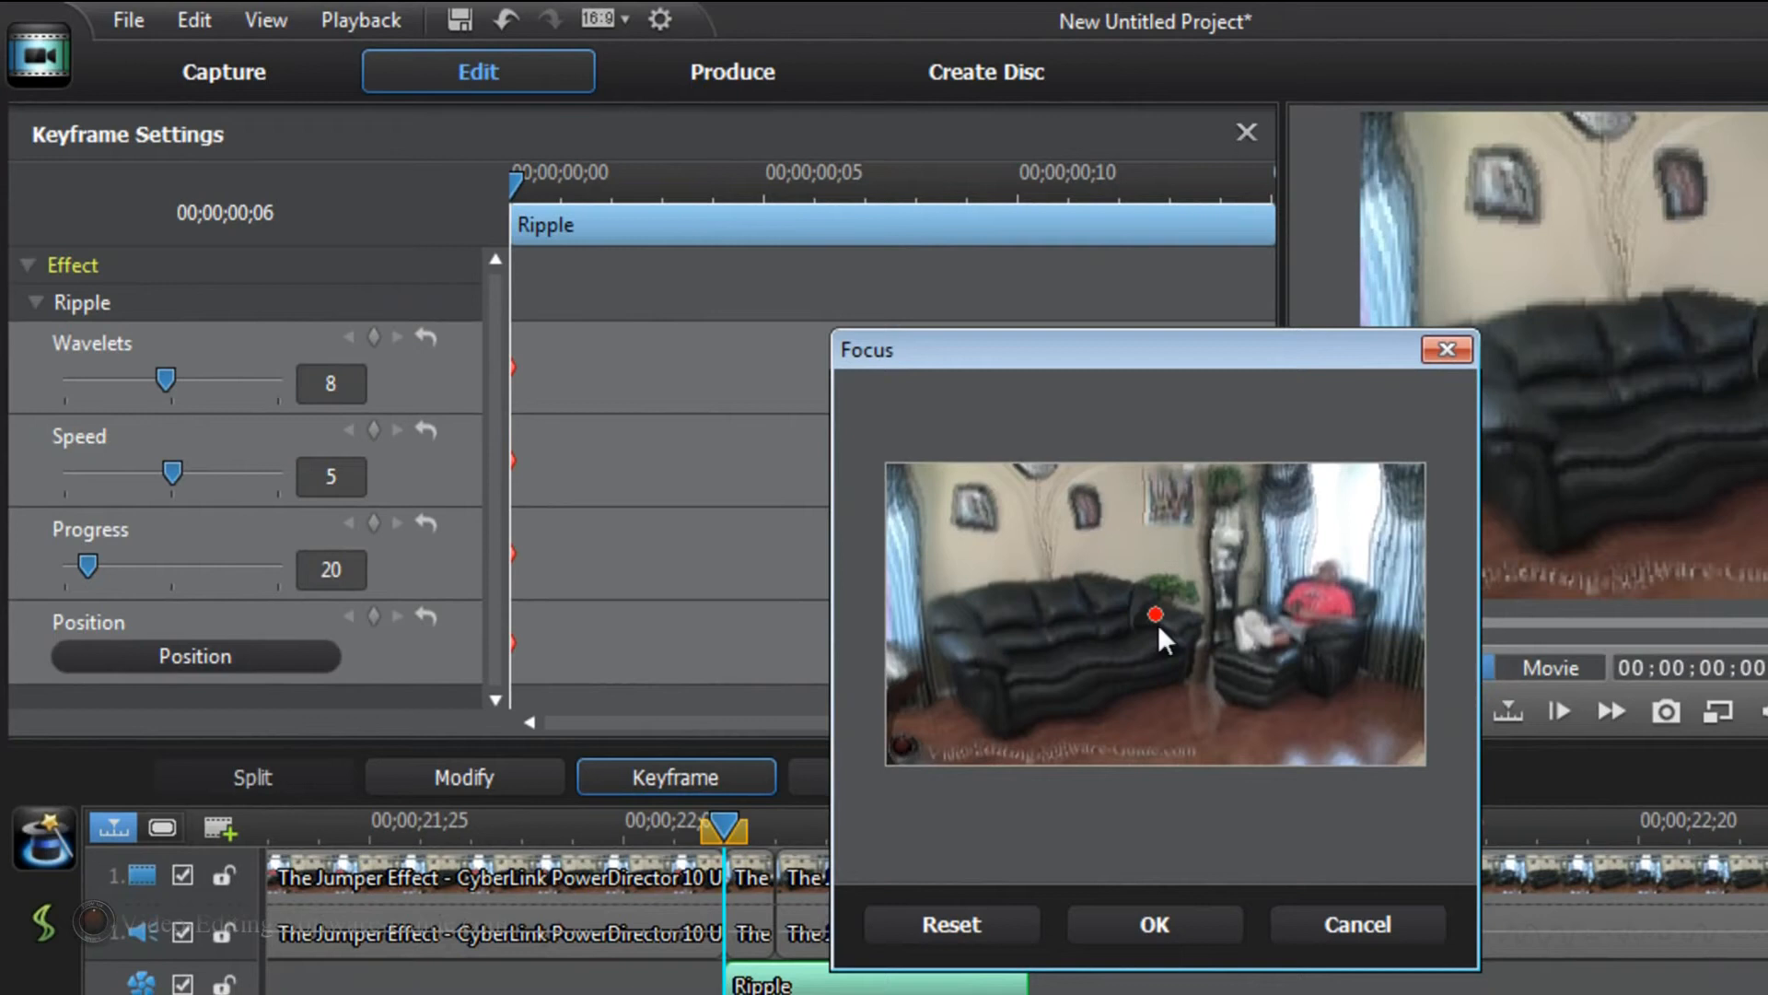
{"action": "left_click_drag", "start_coordinate": [1155, 616], "coordinate": [1313, 607]}
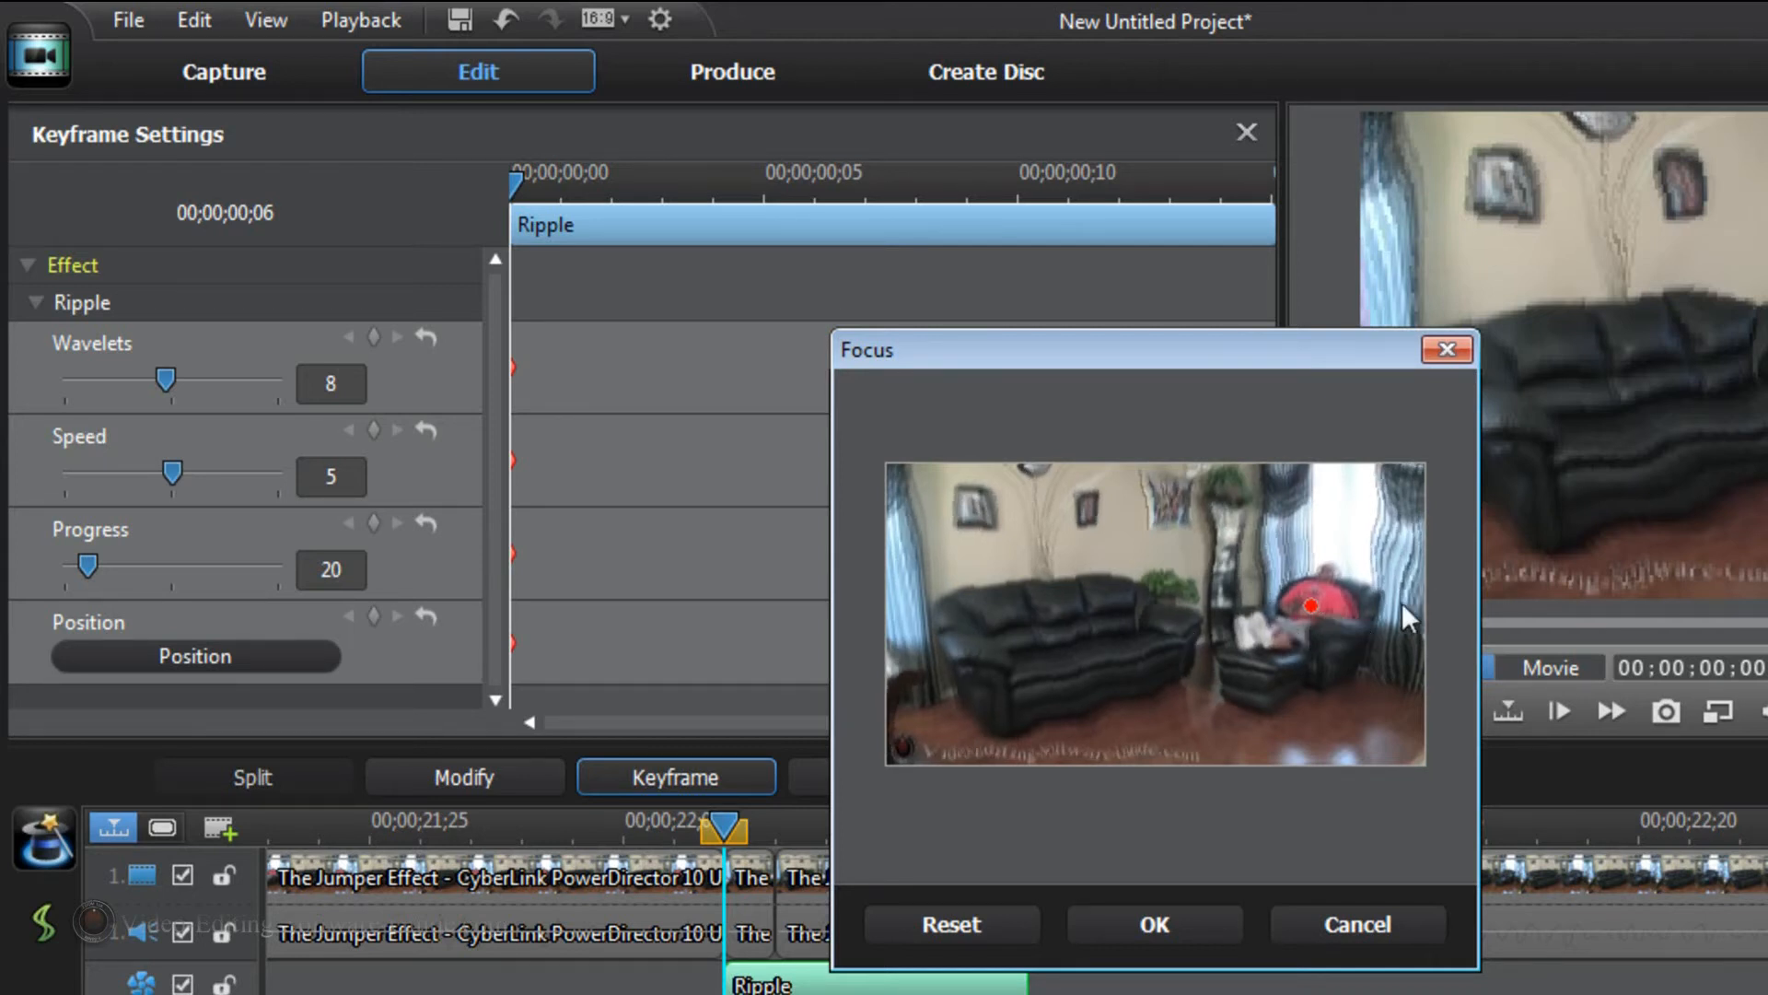
{"action": "left_click", "coordinate": [1144, 925]}
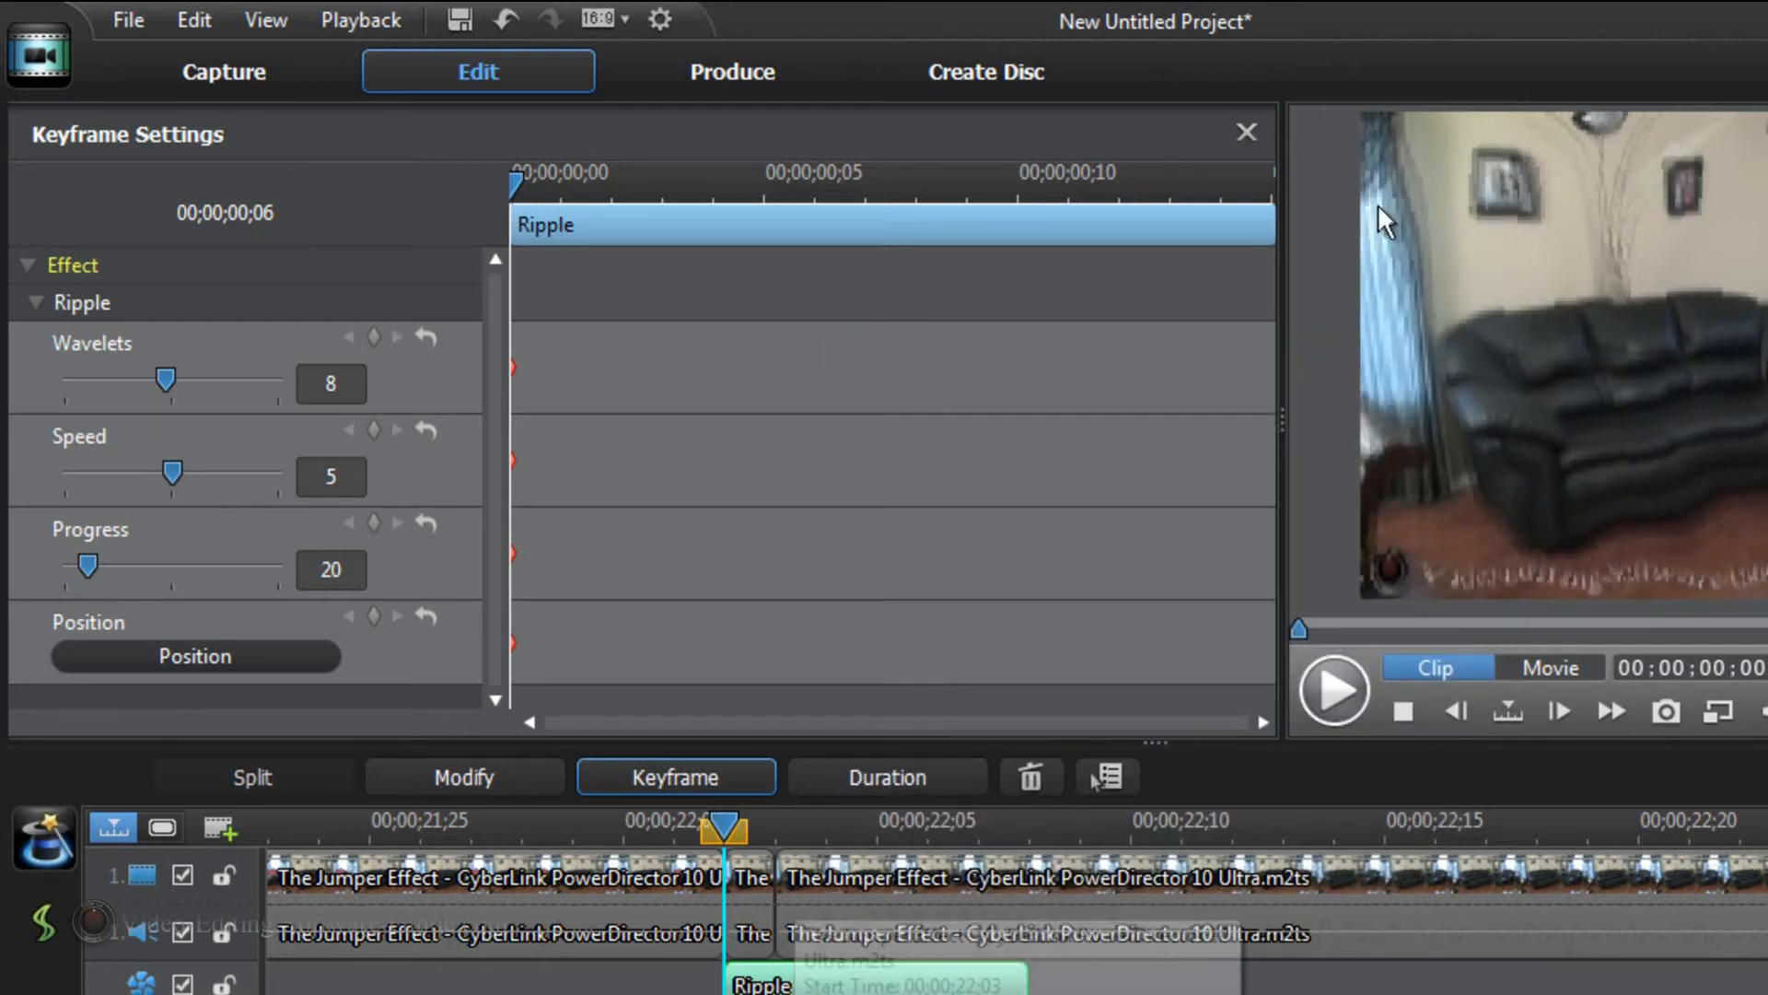
{"action": "left_click", "coordinate": [1243, 127]}
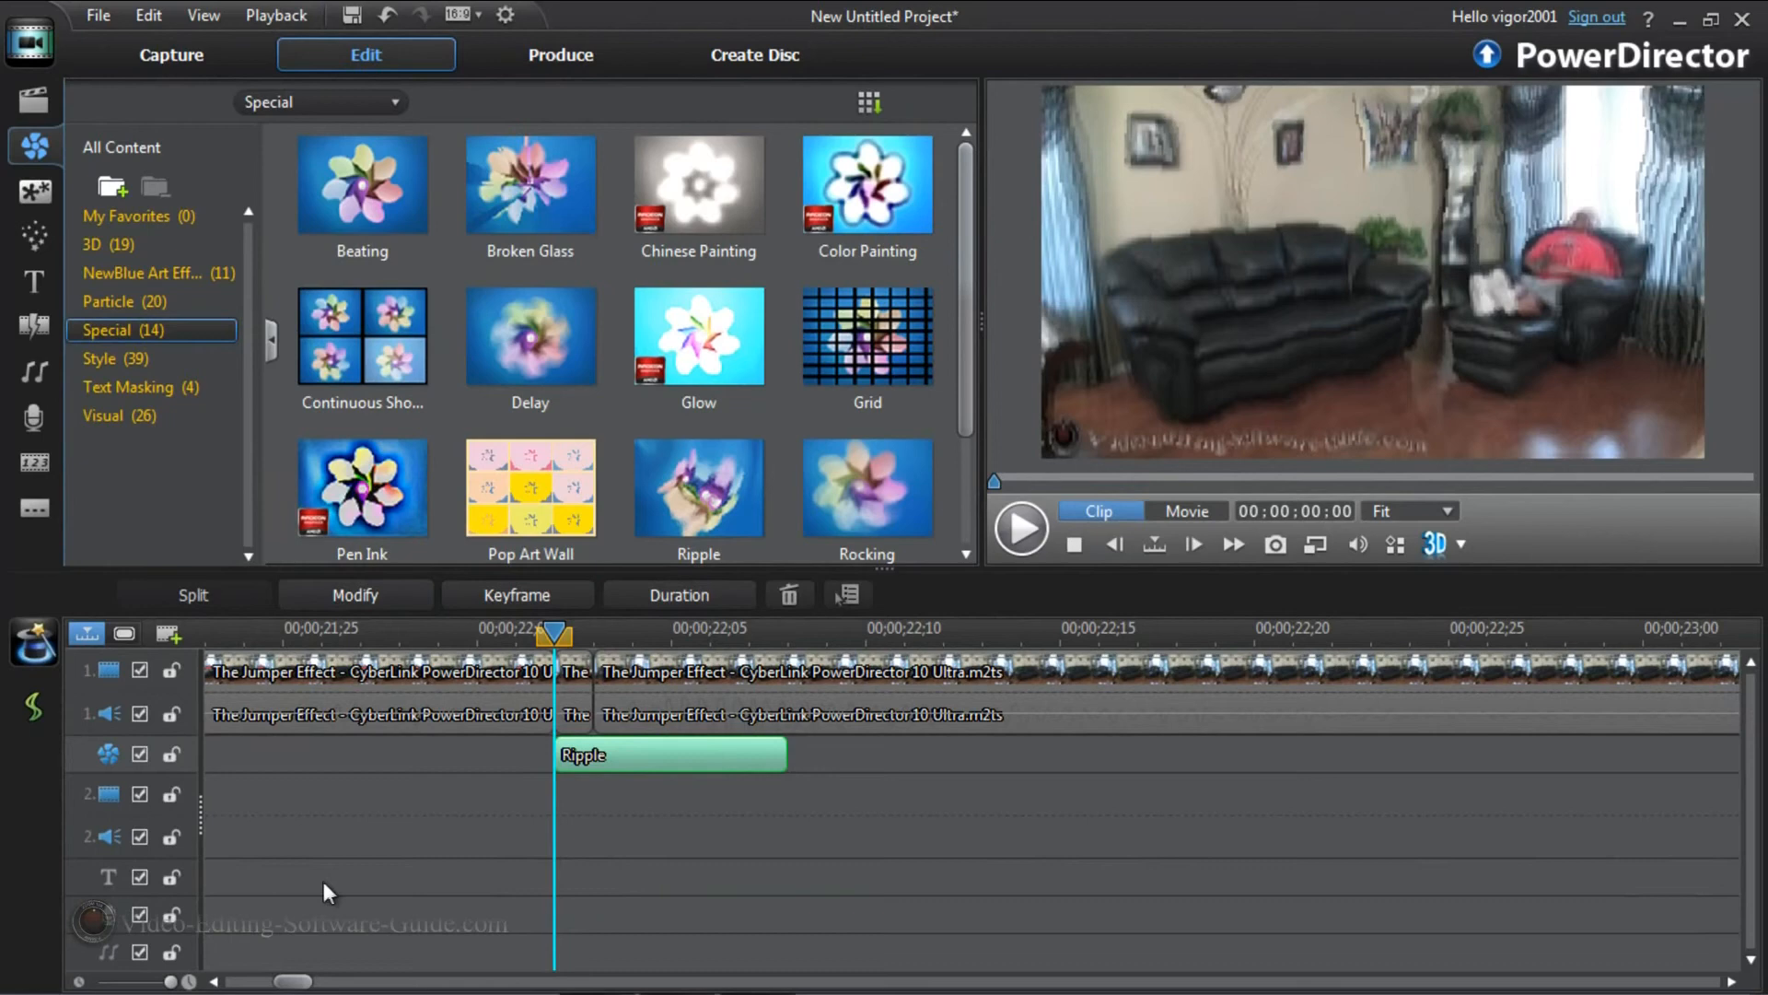
Add another Ripple effect from the sofa cut, 00;00;26;02, and shorten it to end at 00;00;26;08 by splitting it and removing the remainder.
{"action": "left_click_drag", "start_coordinate": [293, 983], "coordinate": [303, 983]}
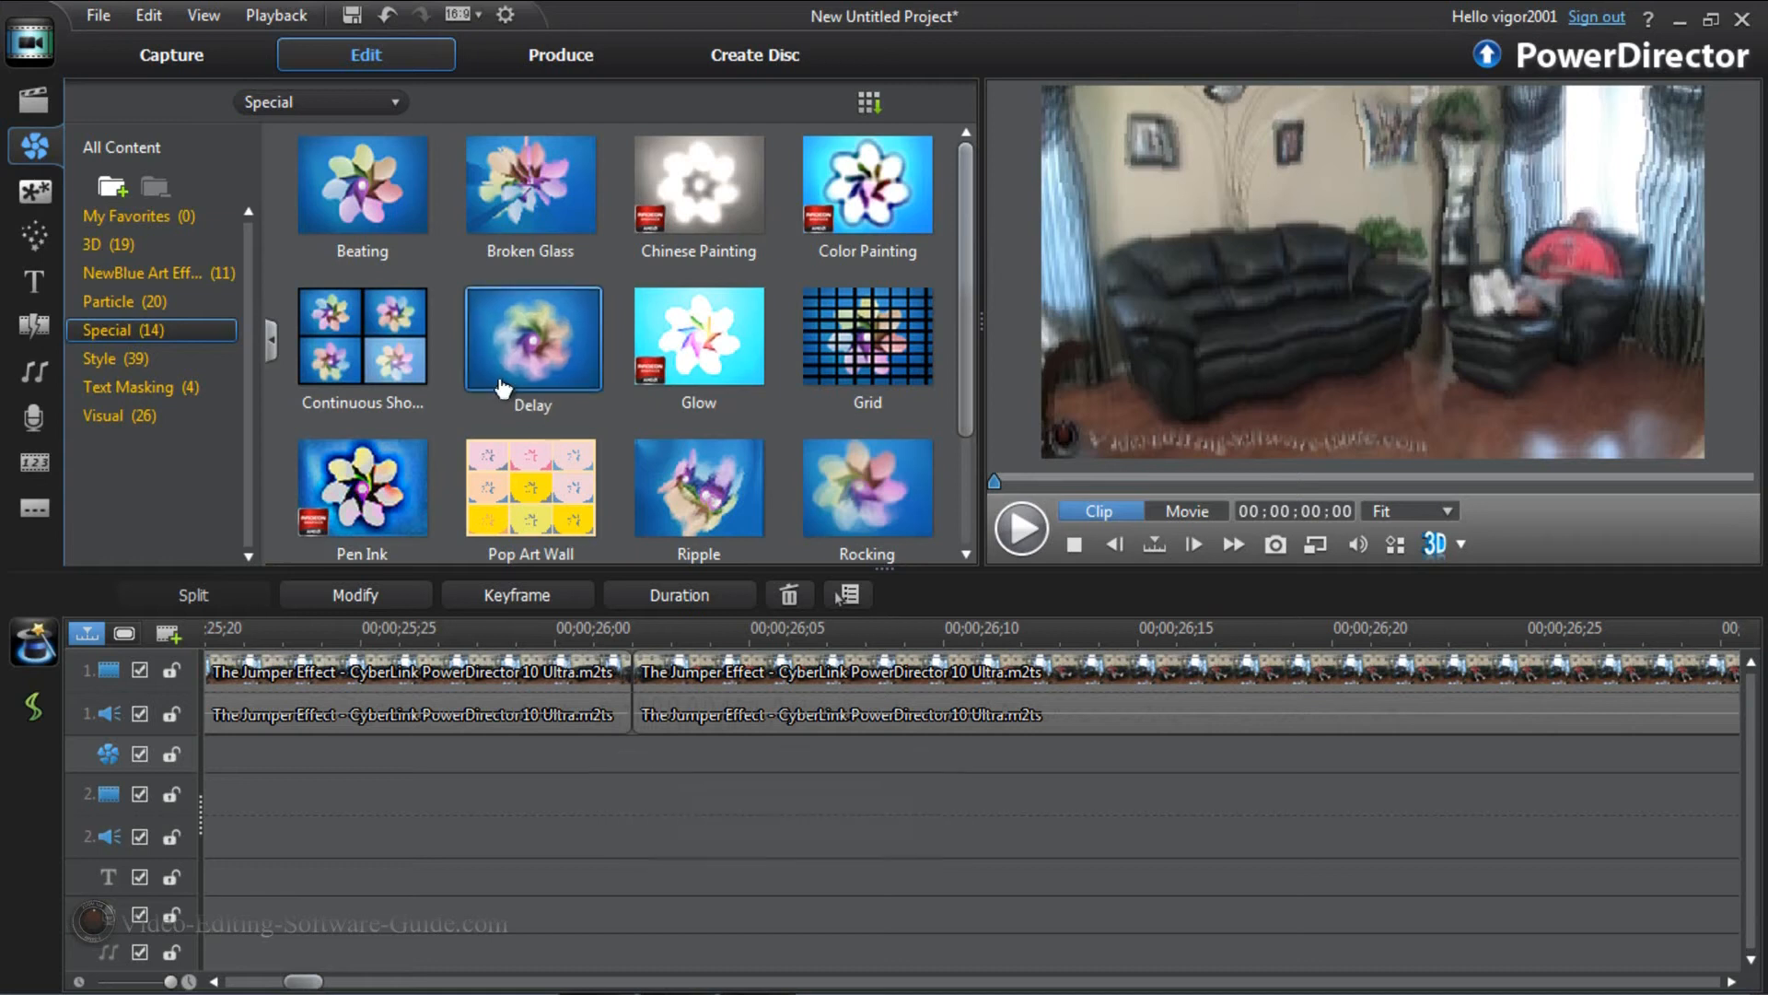
{"action": "left_click_drag", "start_coordinate": [700, 493], "coordinate": [648, 760]}
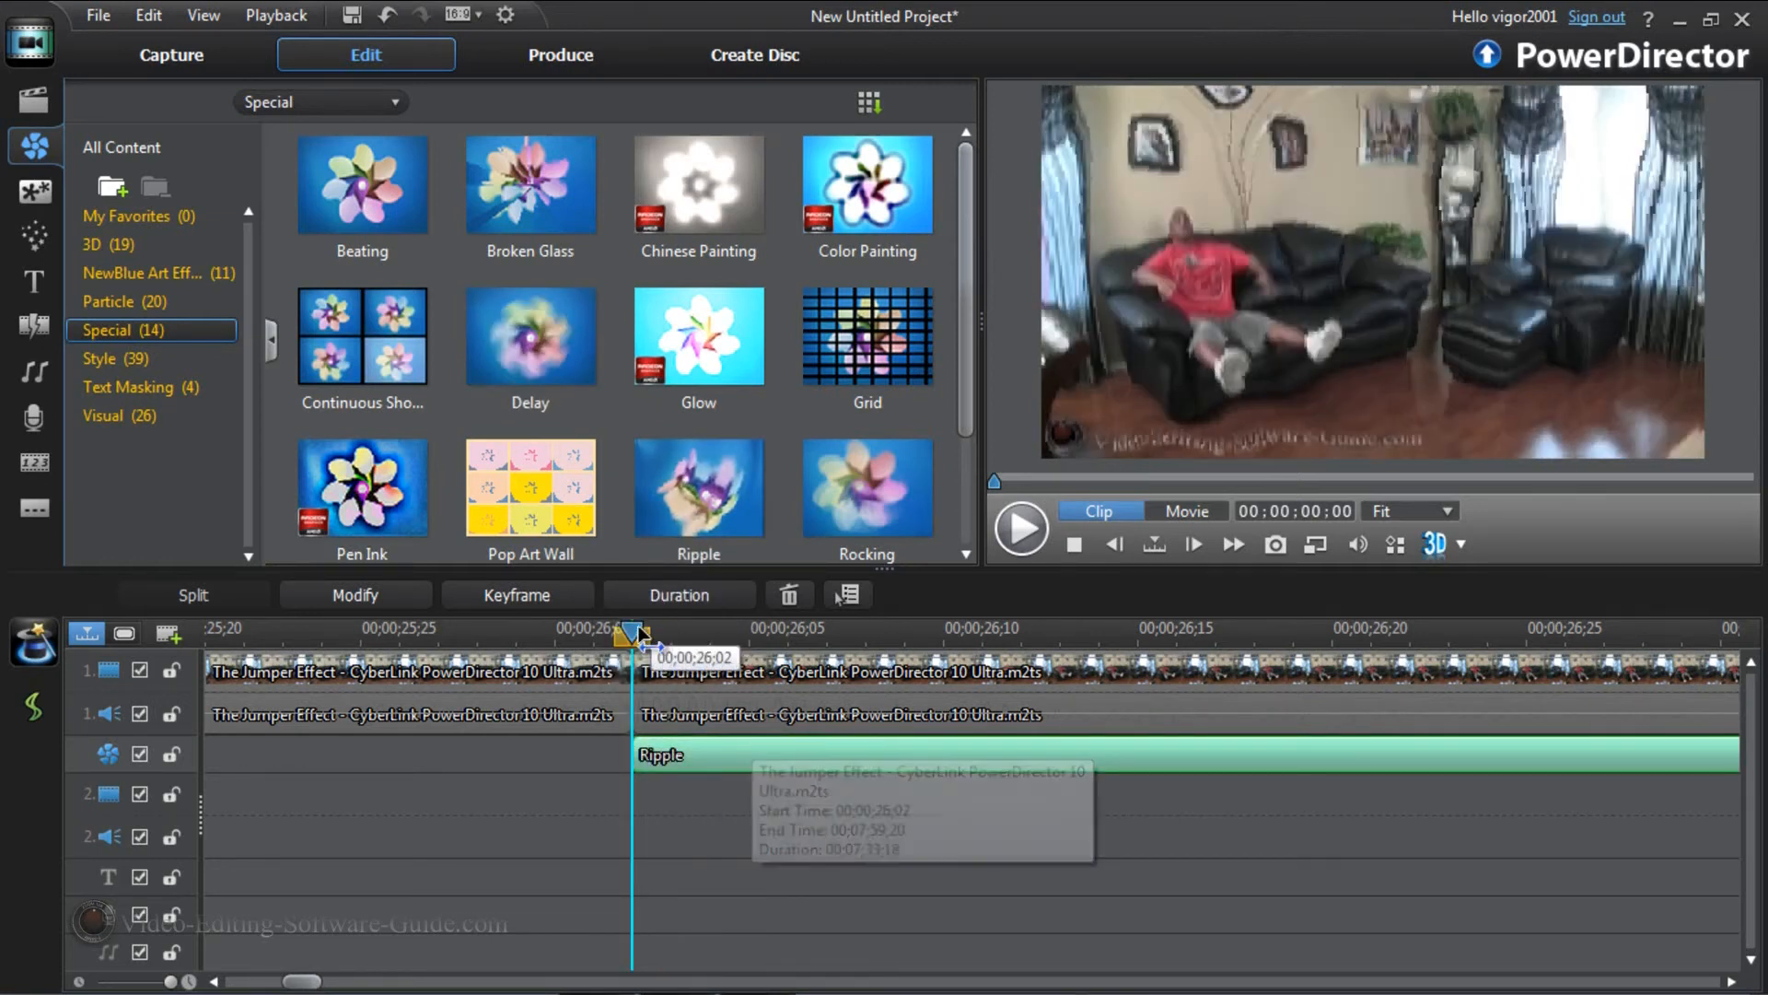
{"action": "left_click", "coordinate": [675, 629]}
{"action": "left_click_drag", "start_coordinate": [677, 627], "coordinate": [864, 636]}
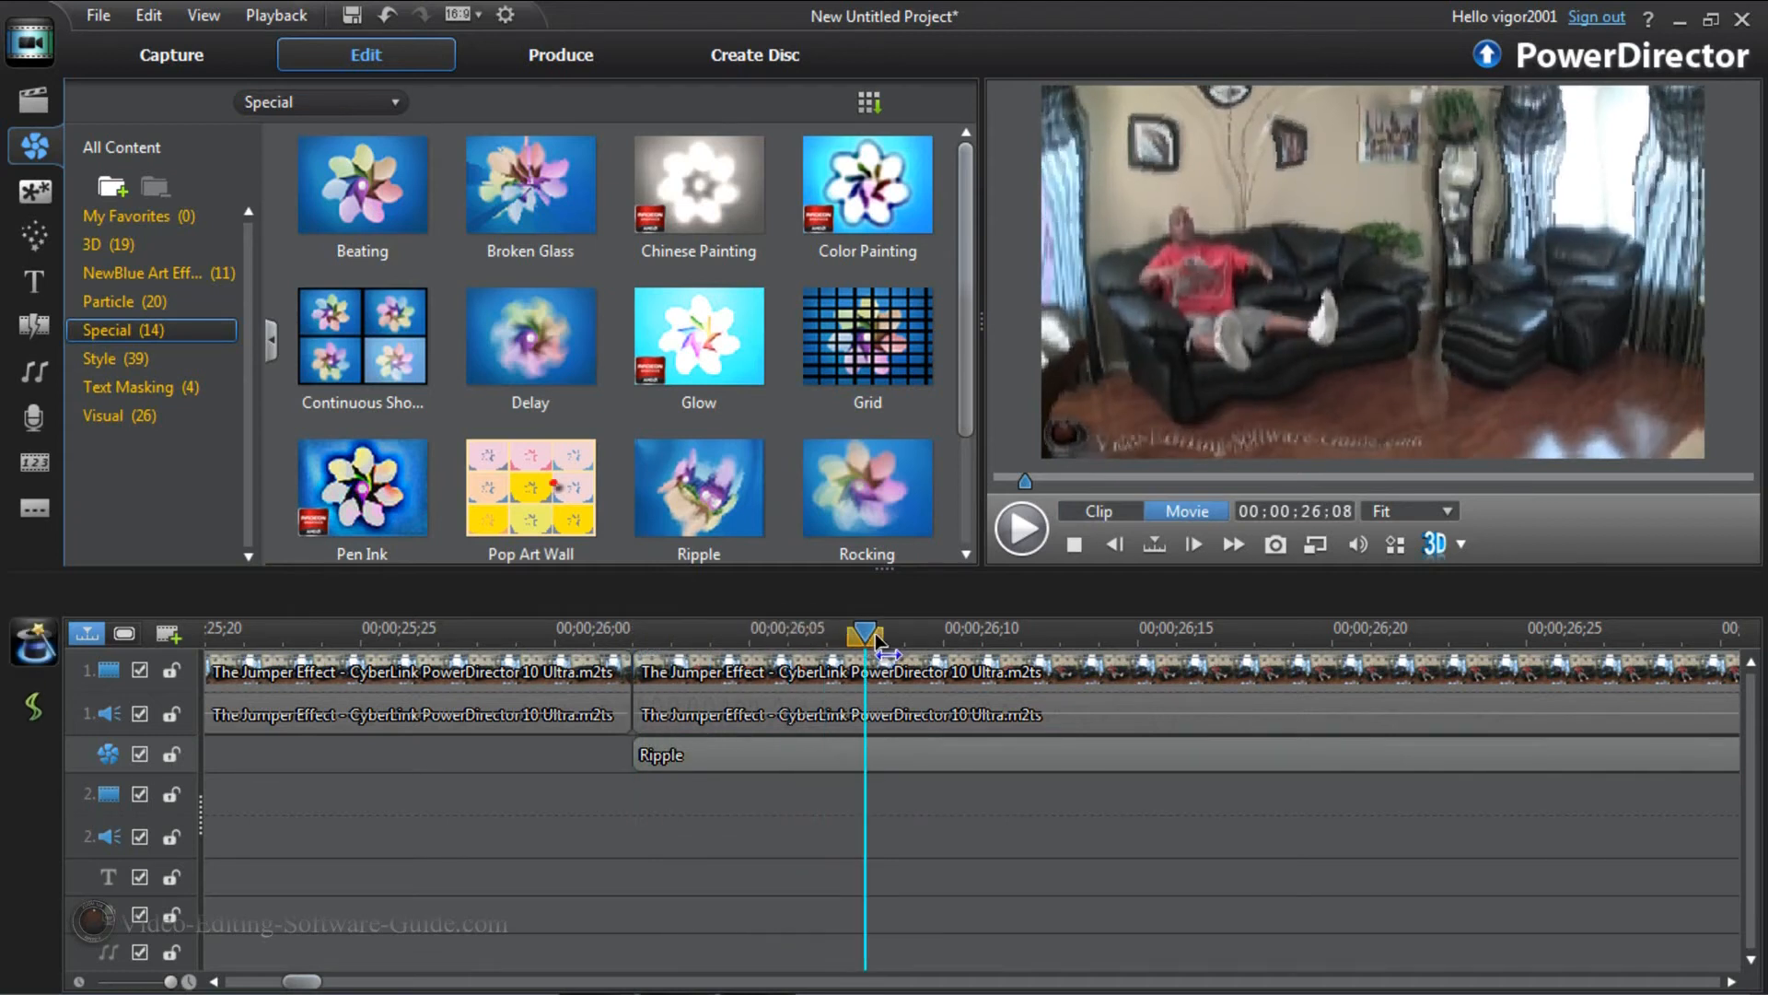
{"action": "left_click", "coordinate": [899, 750]}
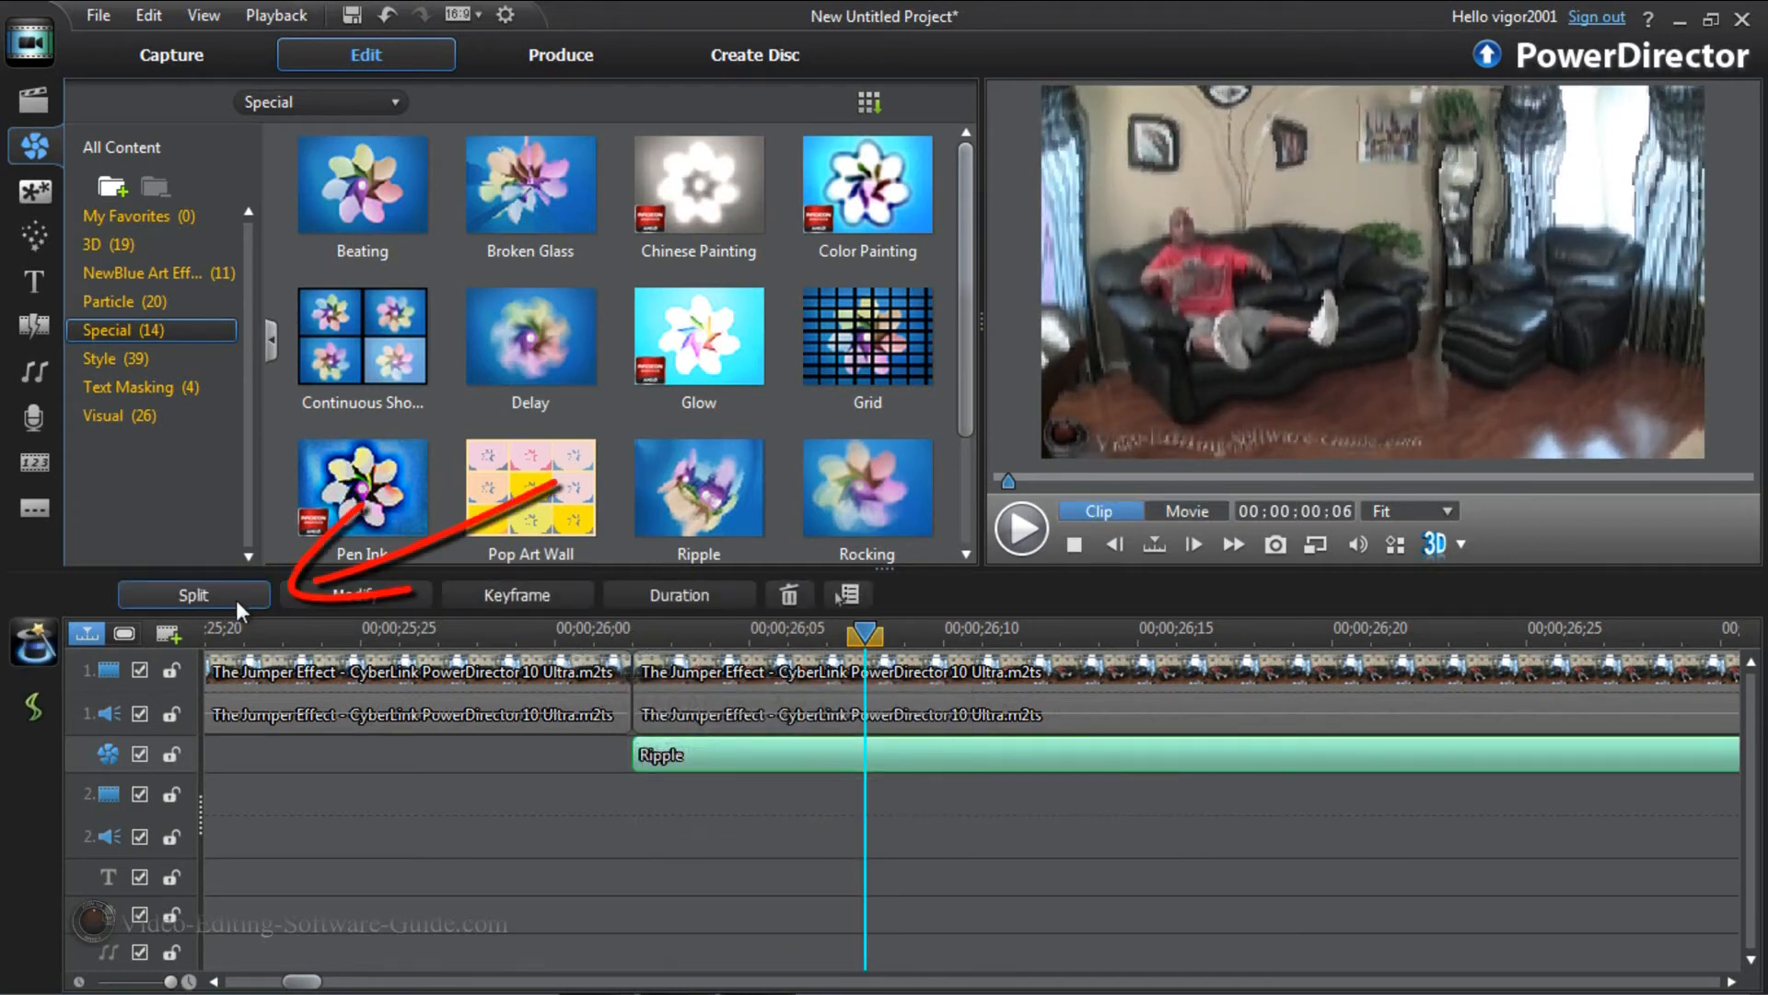
{"action": "left_click", "coordinate": [194, 595]}
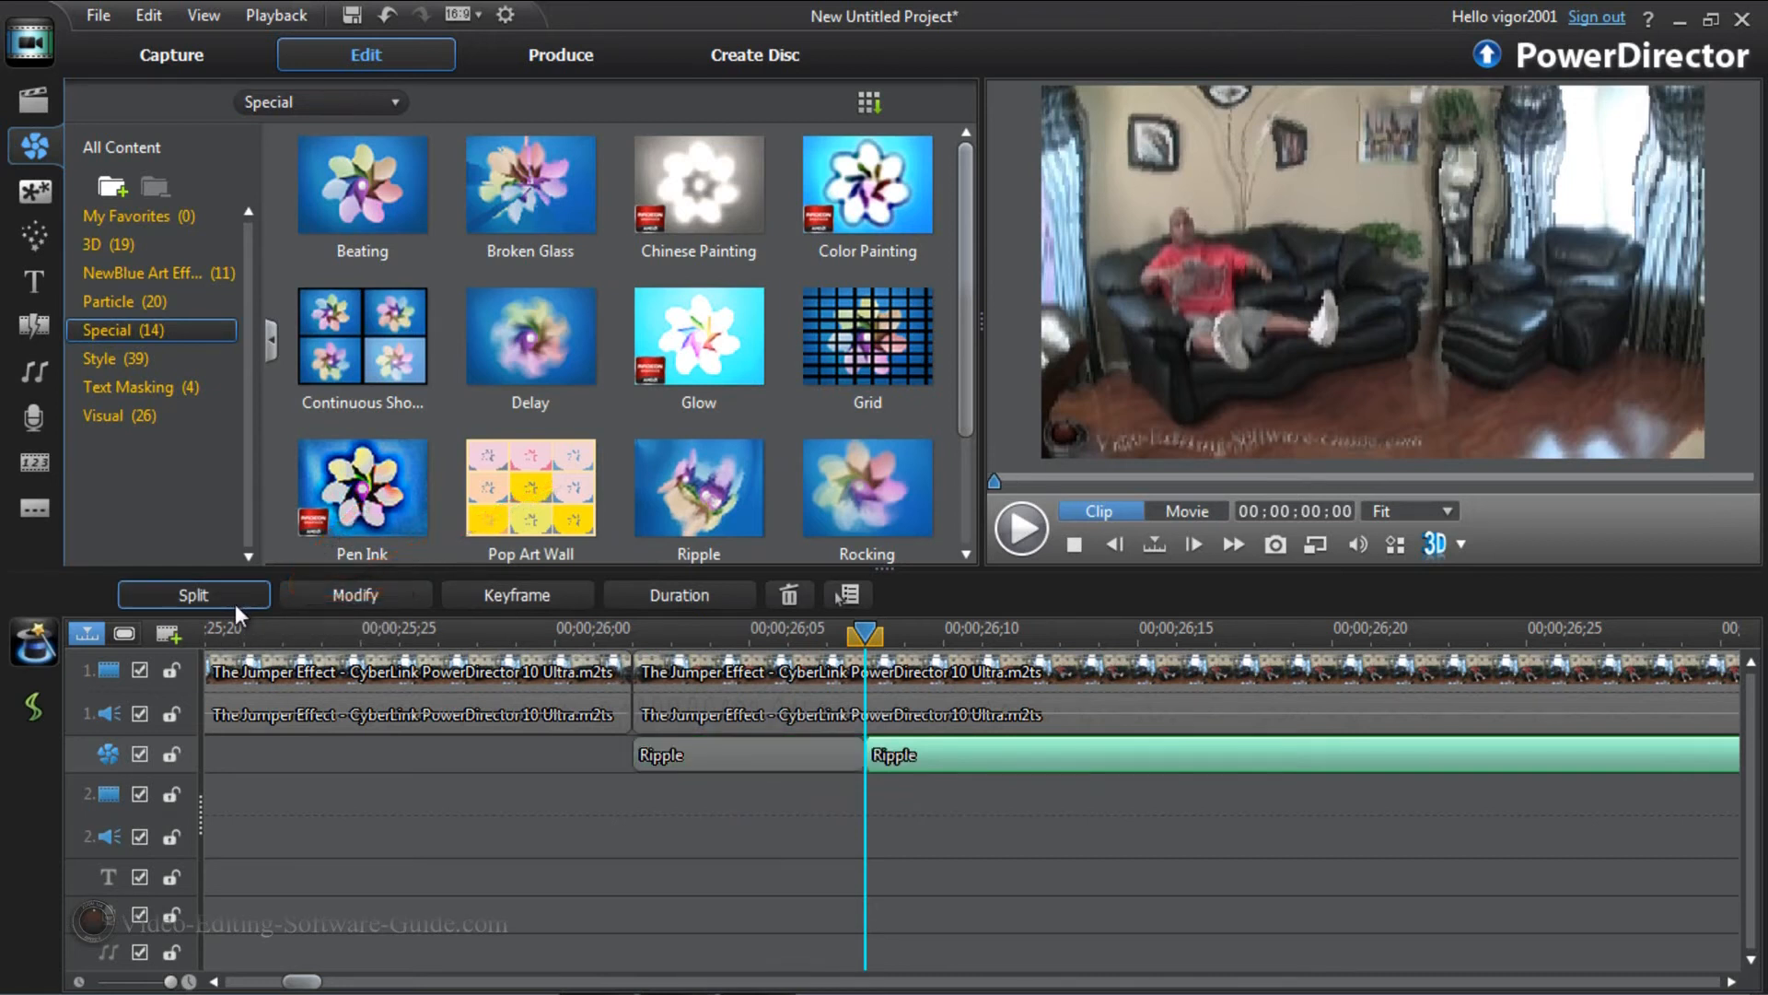
{"action": "right_click", "coordinate": [1003, 752]}
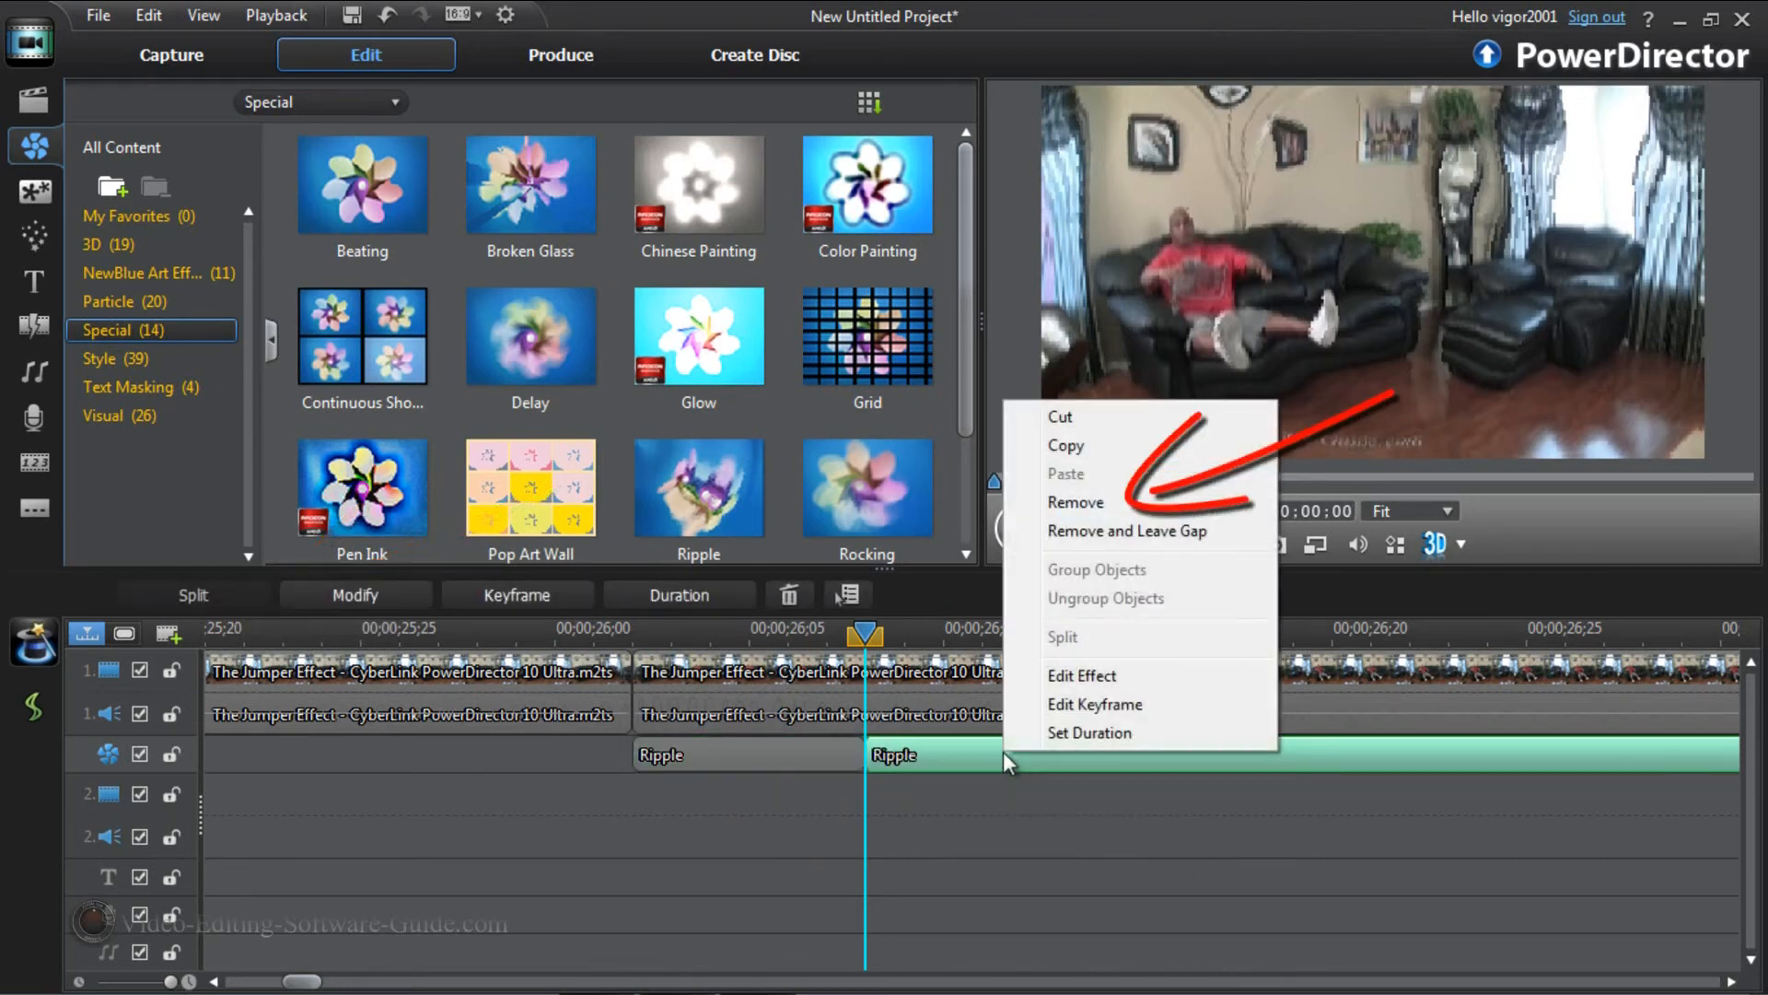
{"action": "left_click", "coordinate": [1076, 502]}
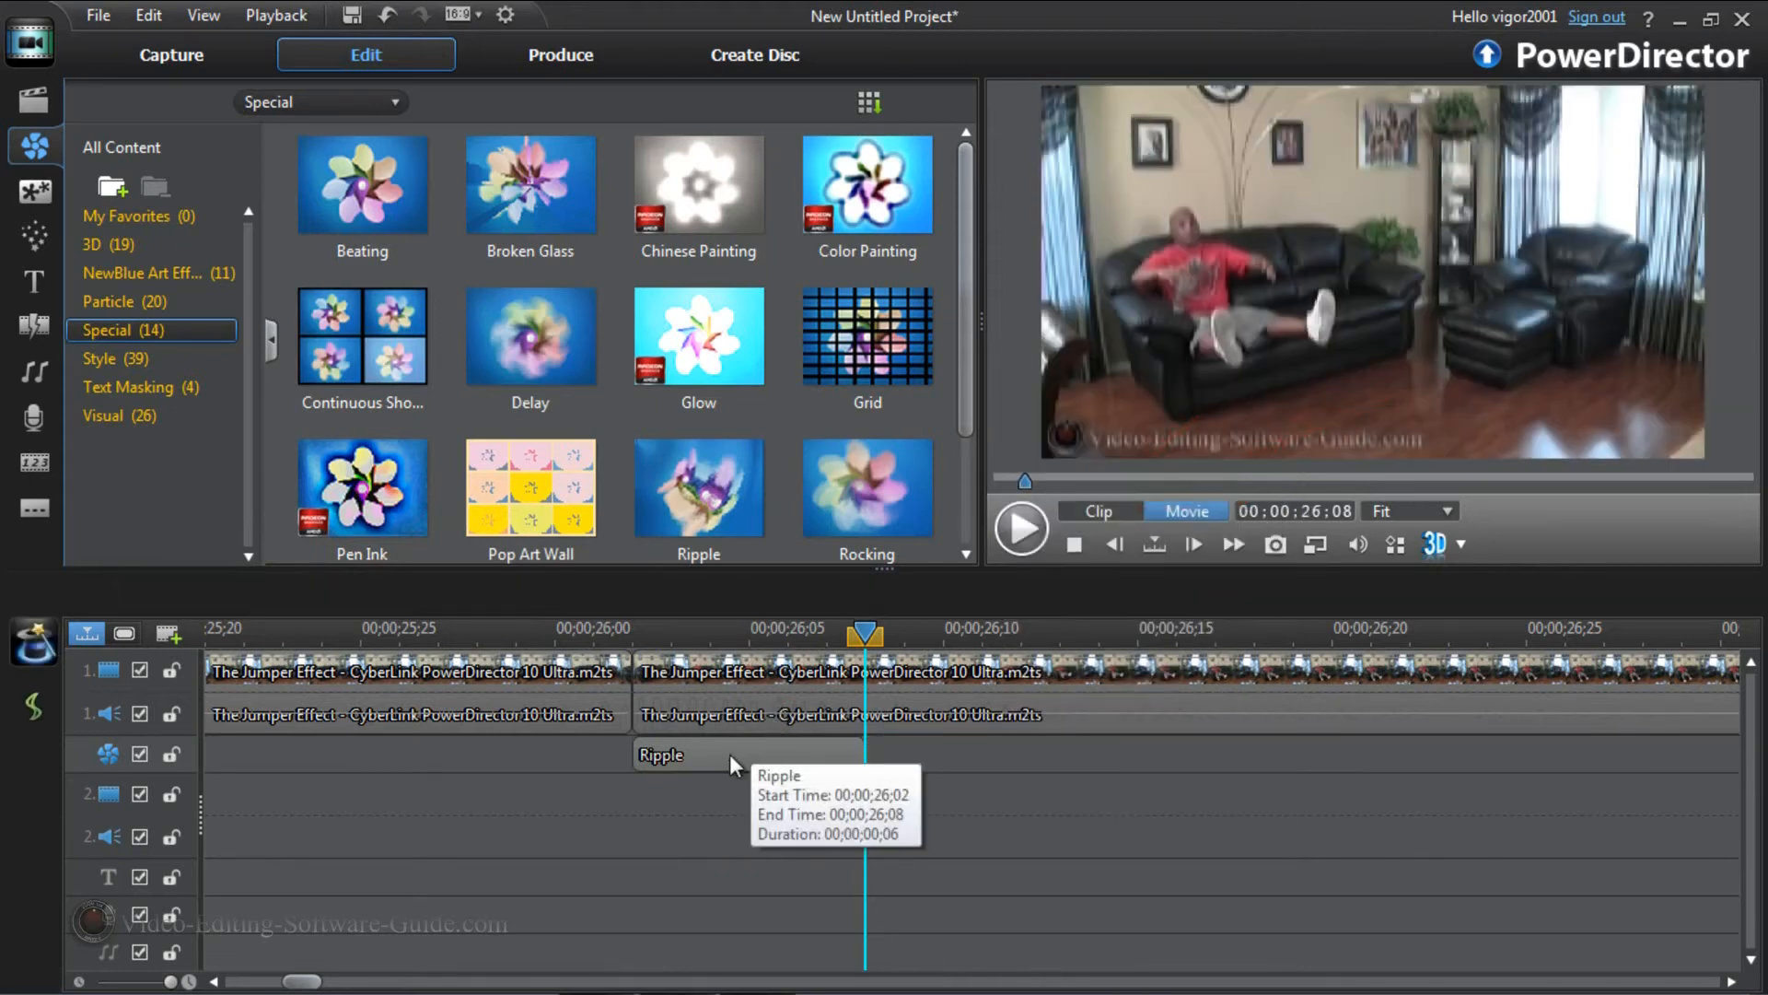
Set the second Ripple effect's position so that its focus lies on the man on the sofa.
{"action": "left_click", "coordinate": [730, 753]}
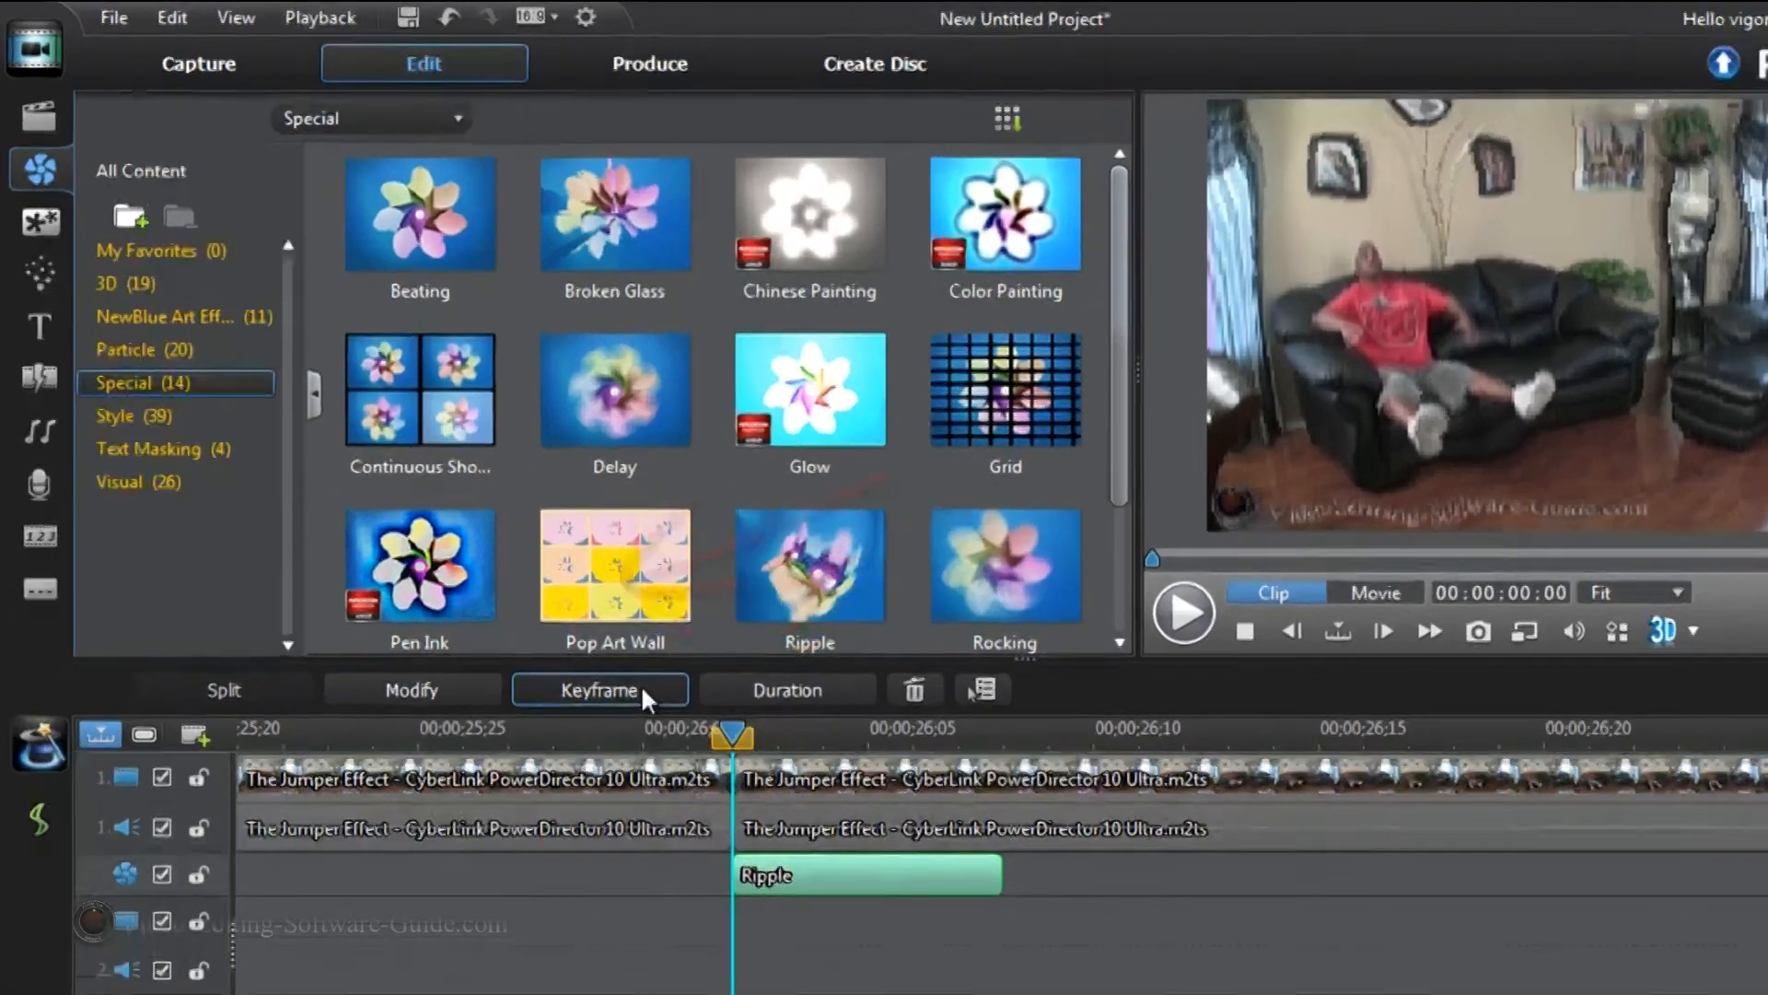
{"action": "left_click", "coordinate": [552, 594]}
{"action": "left_click", "coordinate": [31, 290]}
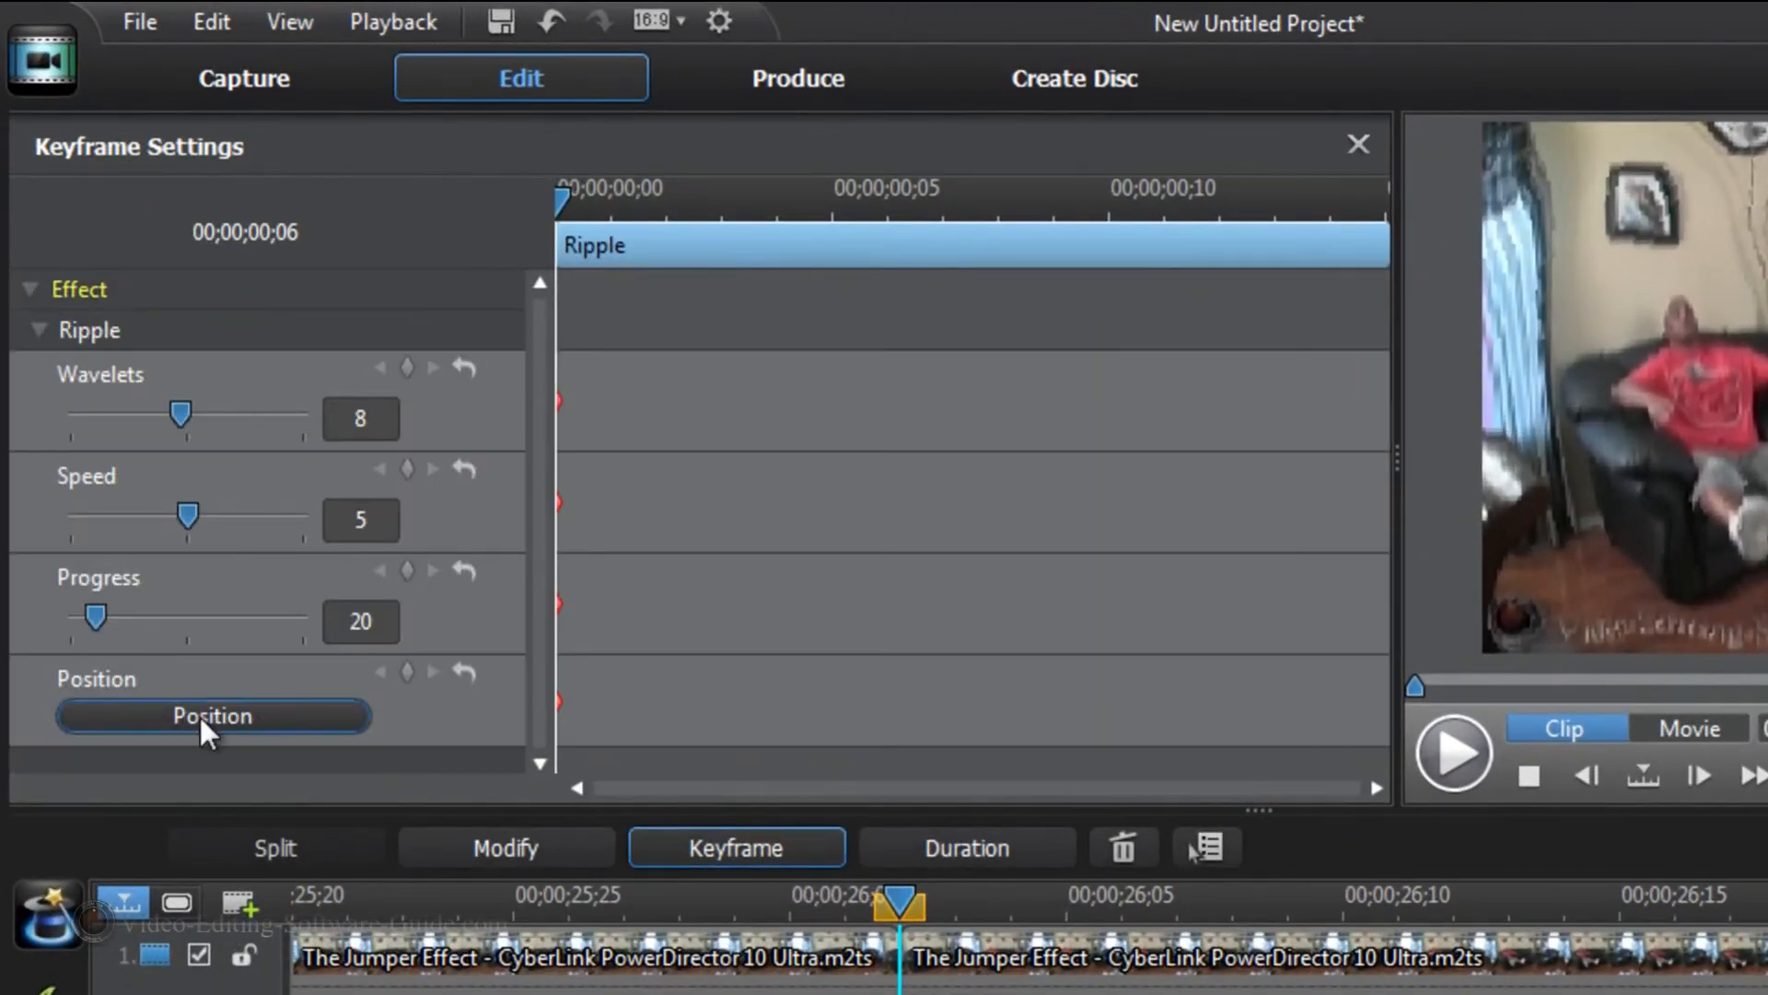
{"action": "left_click", "coordinate": [201, 716]}
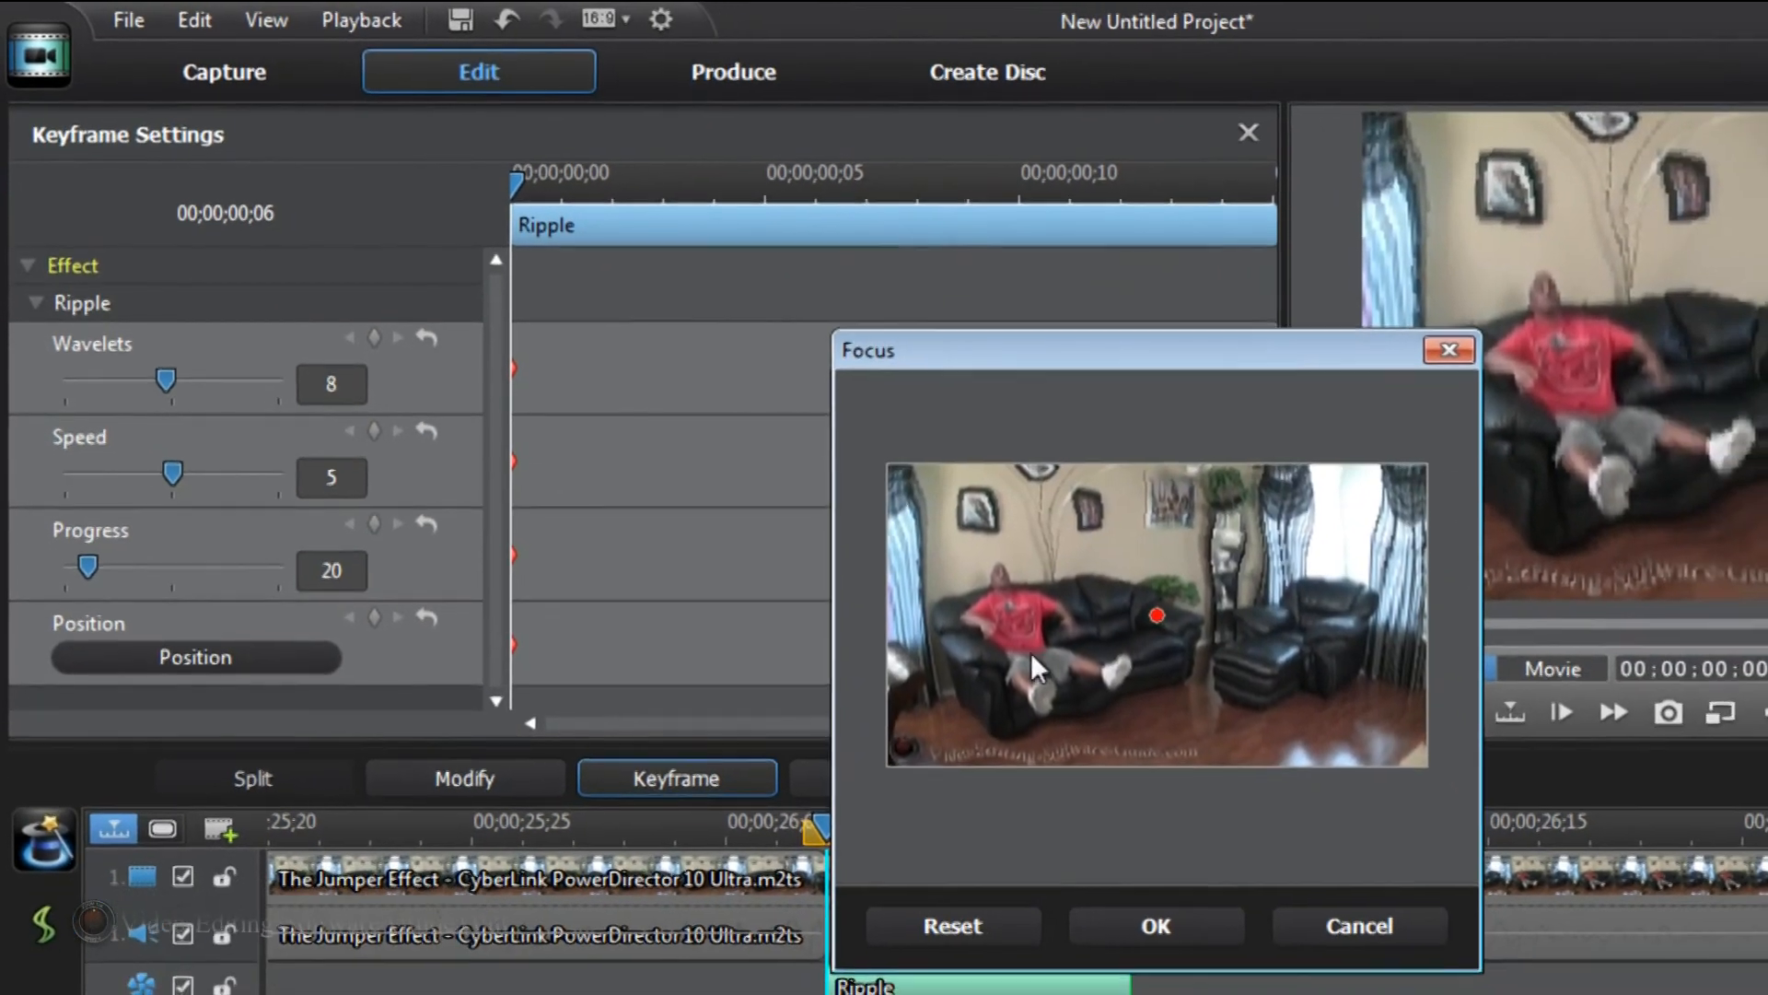
{"action": "left_click_drag", "start_coordinate": [1153, 617], "coordinate": [1013, 622]}
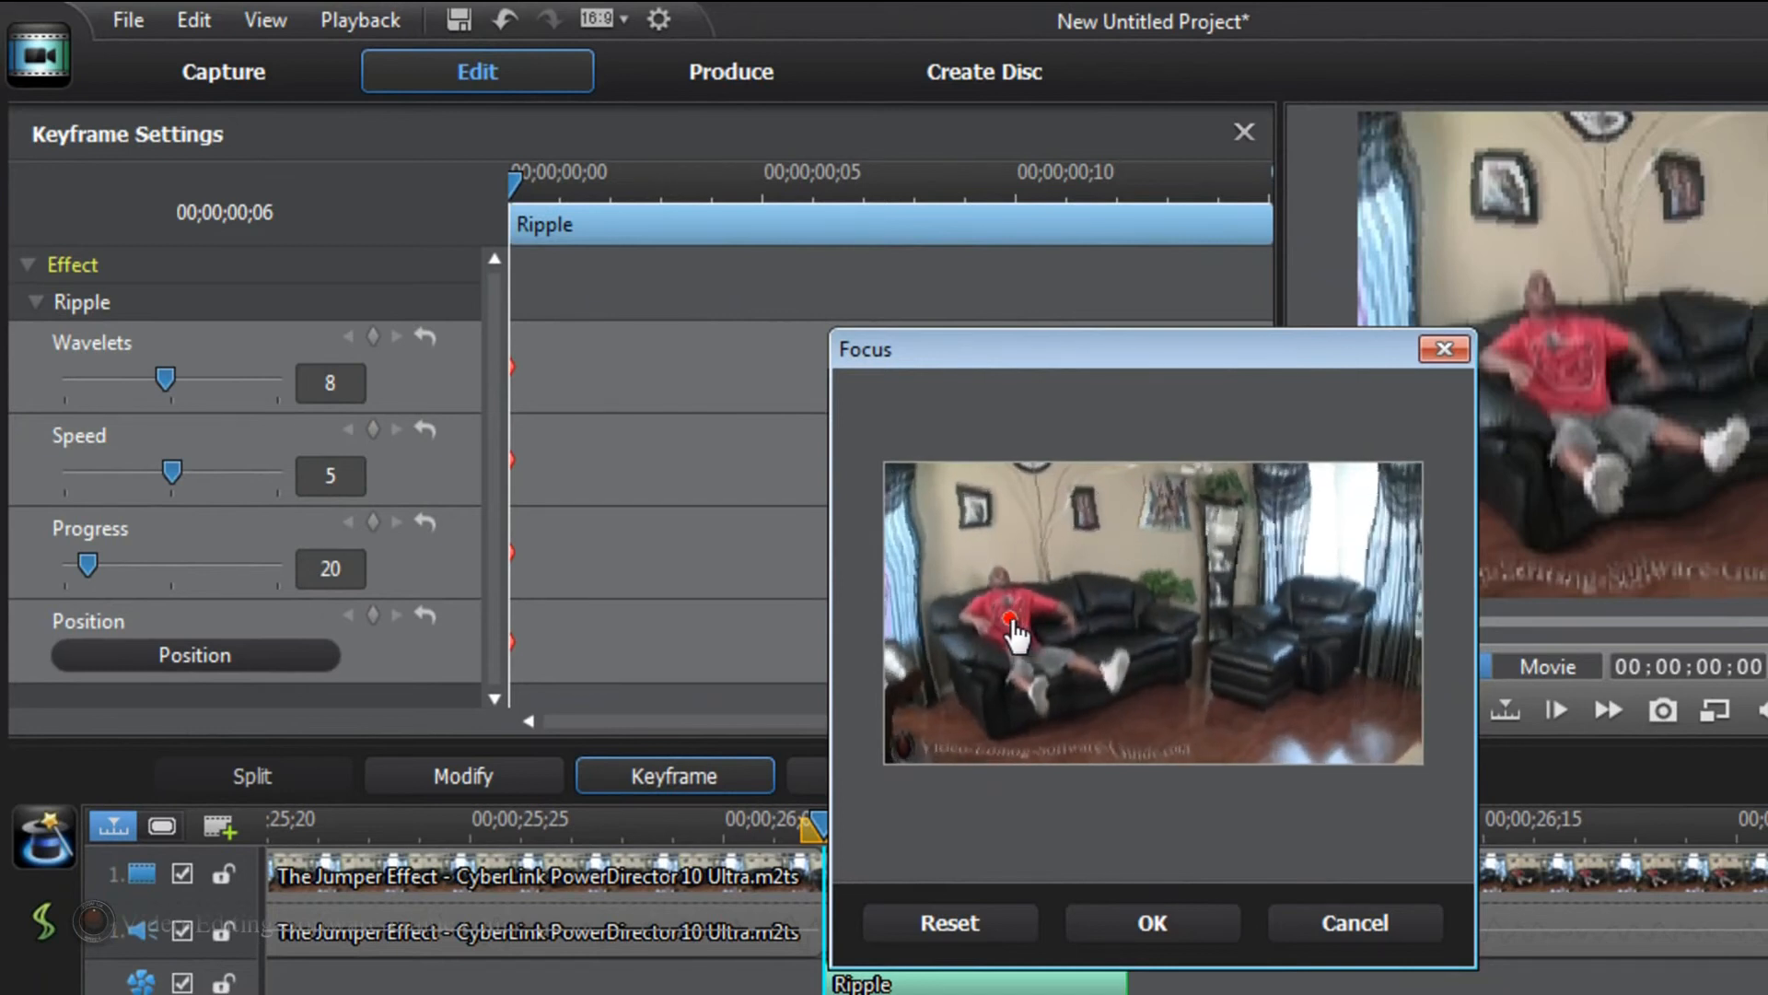
{"action": "left_click", "coordinate": [1116, 923]}
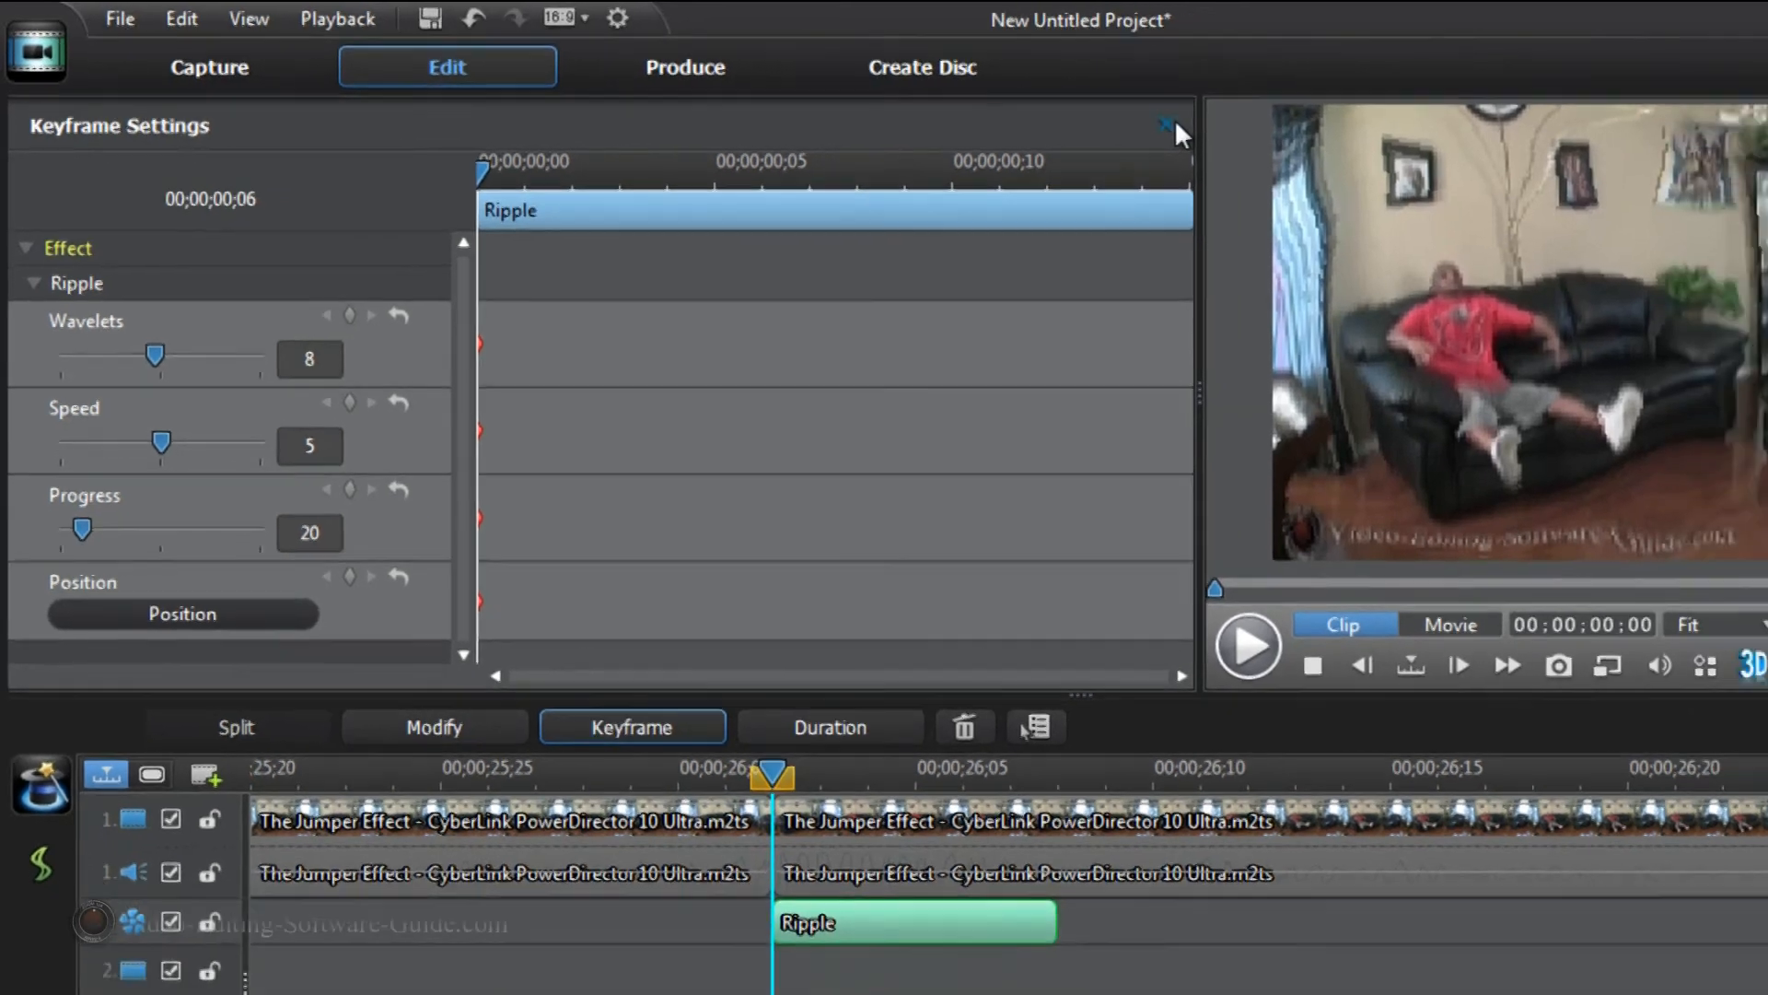
{"action": "left_click", "coordinate": [1245, 131]}
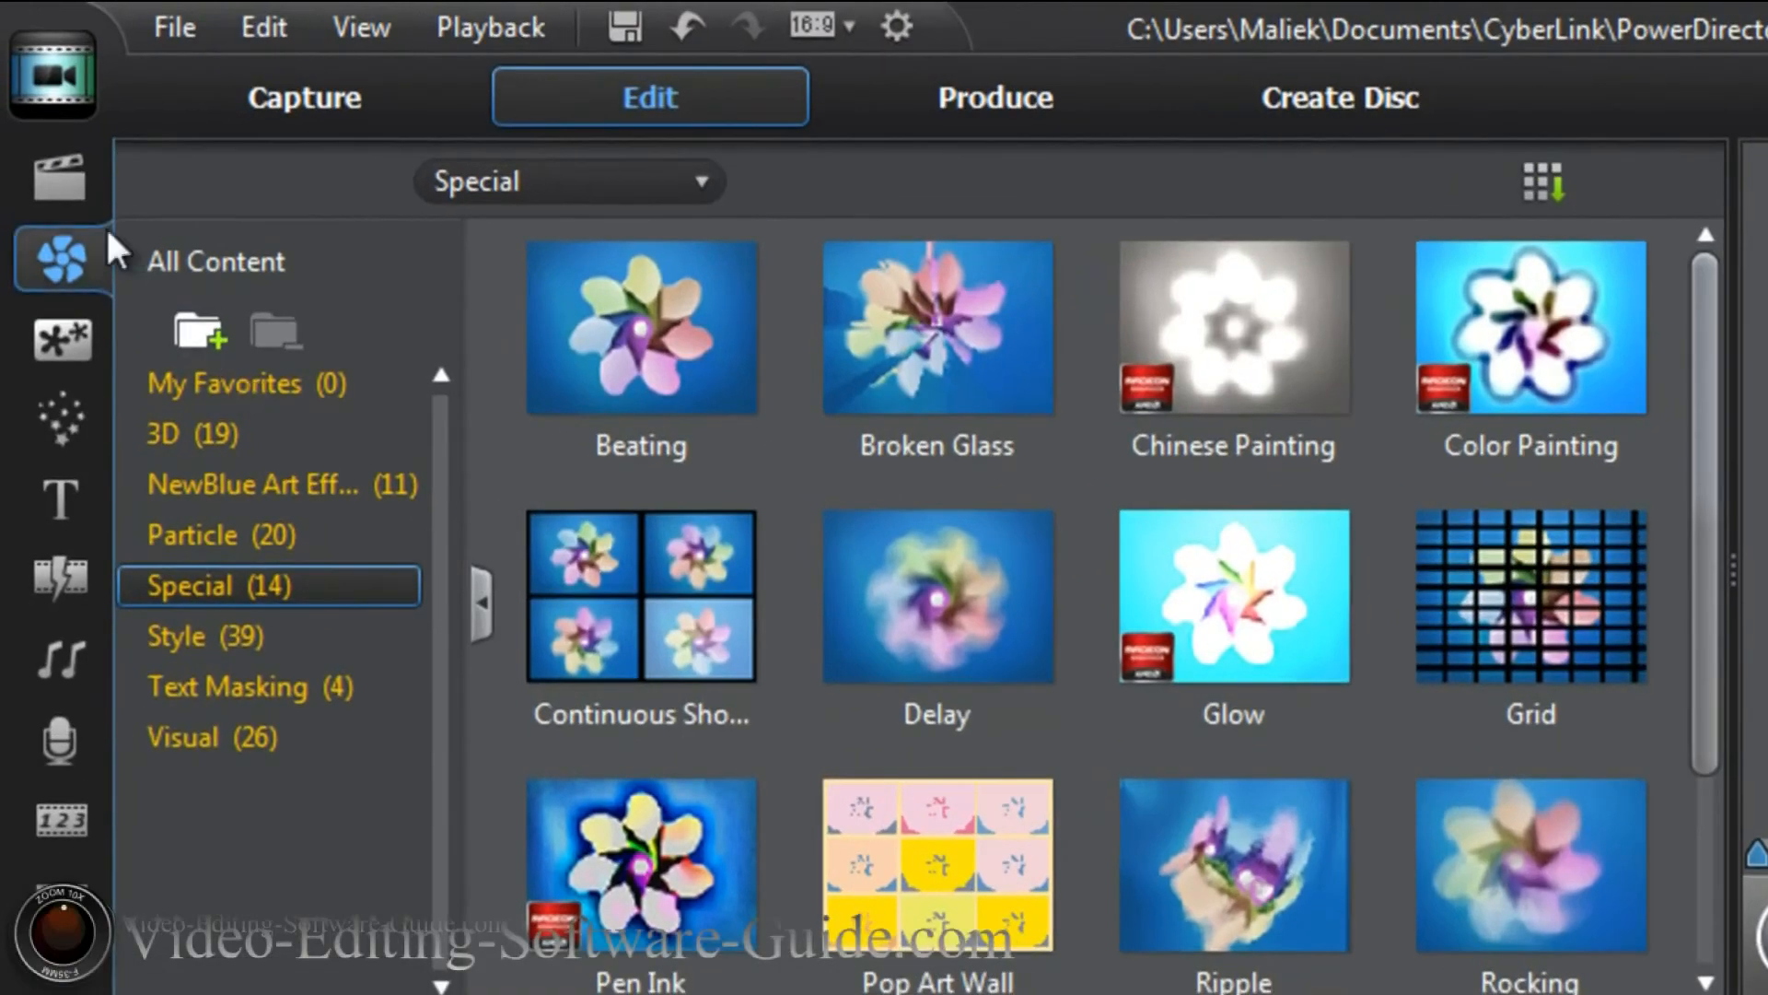
Place the 0002_Fine_Particle.wmv clip on video track 2 of the Jumper project, starting at the sofa cut, 00;02;04;20.
{"action": "left_click", "coordinate": [70, 195]}
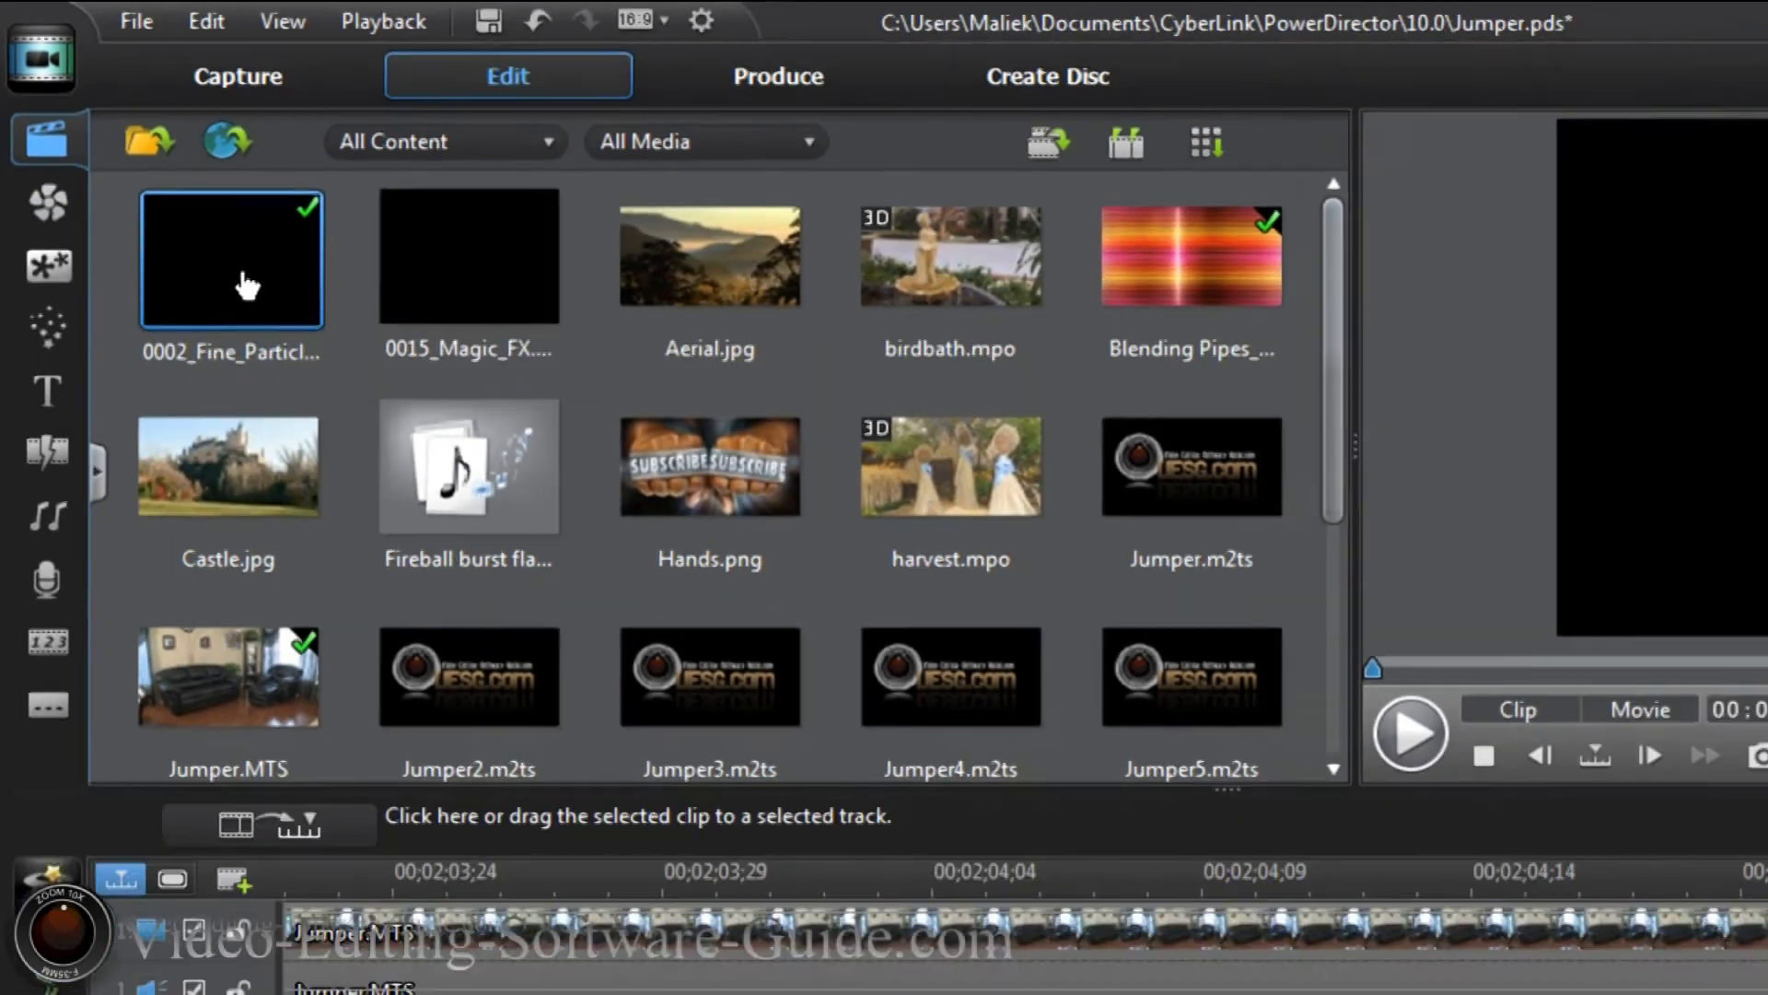
{"action": "left_click_drag", "start_coordinate": [325, 373], "coordinate": [1767, 994]}
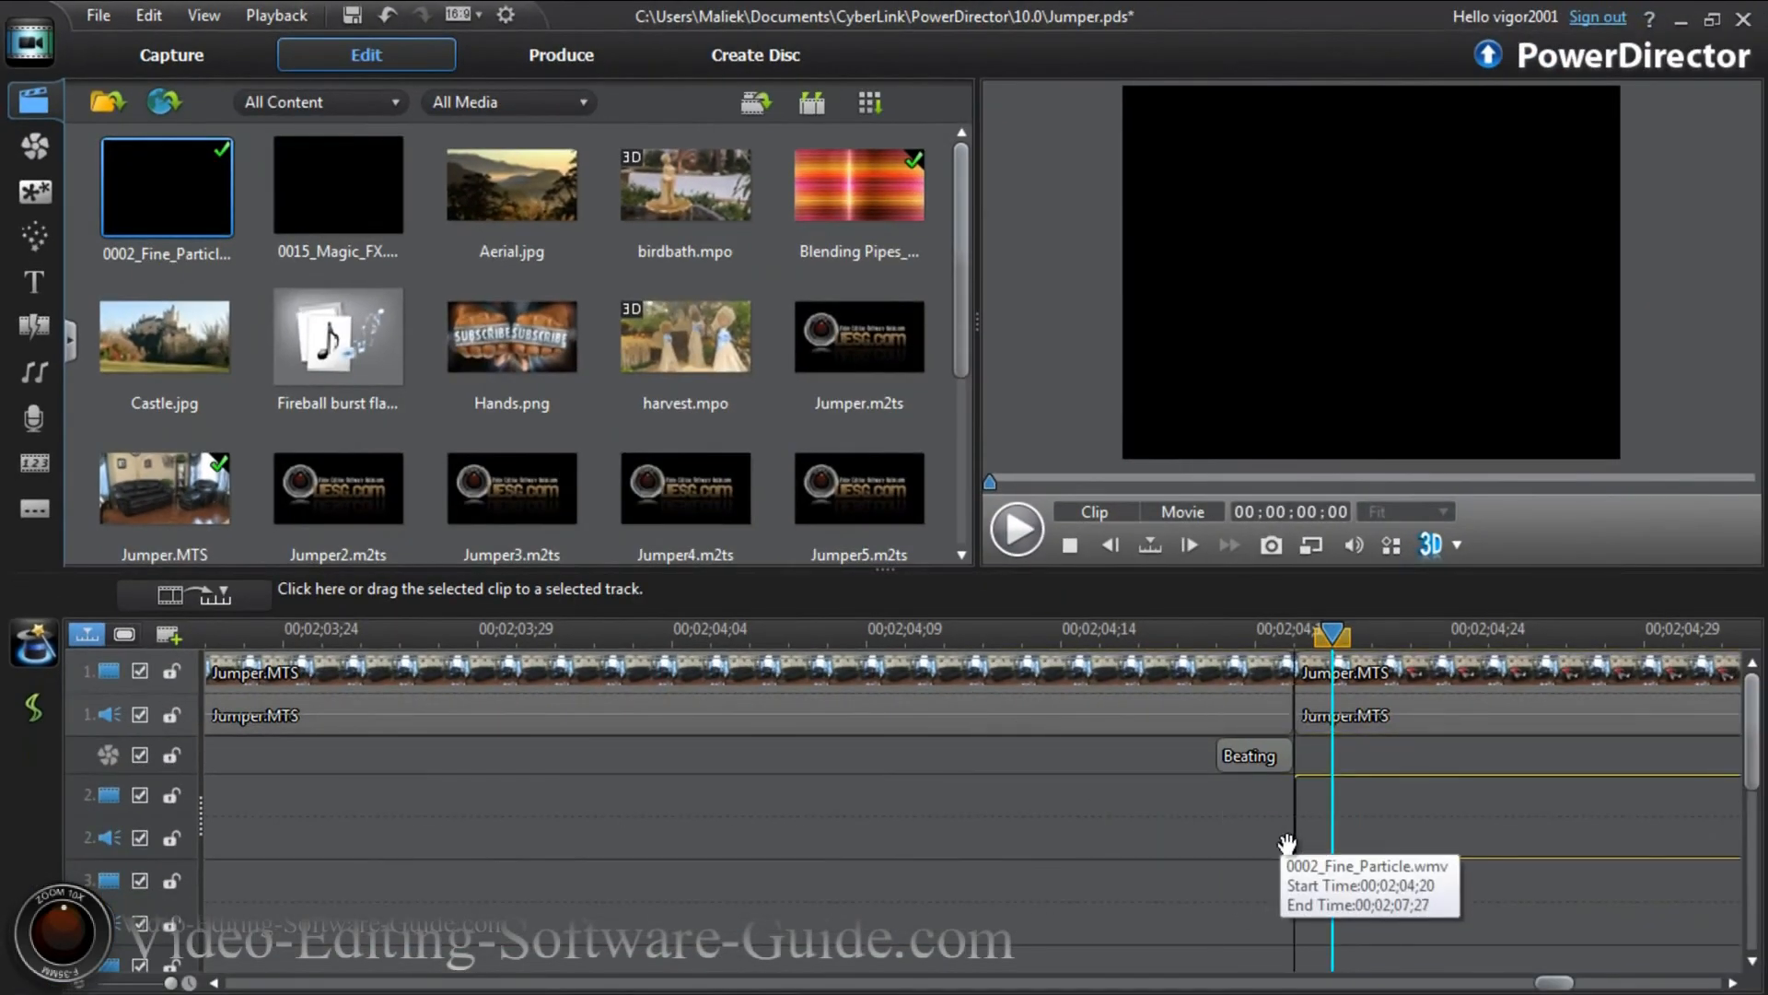
{"action": "left_click_drag", "start_coordinate": [1287, 844], "coordinate": [1287, 844]}
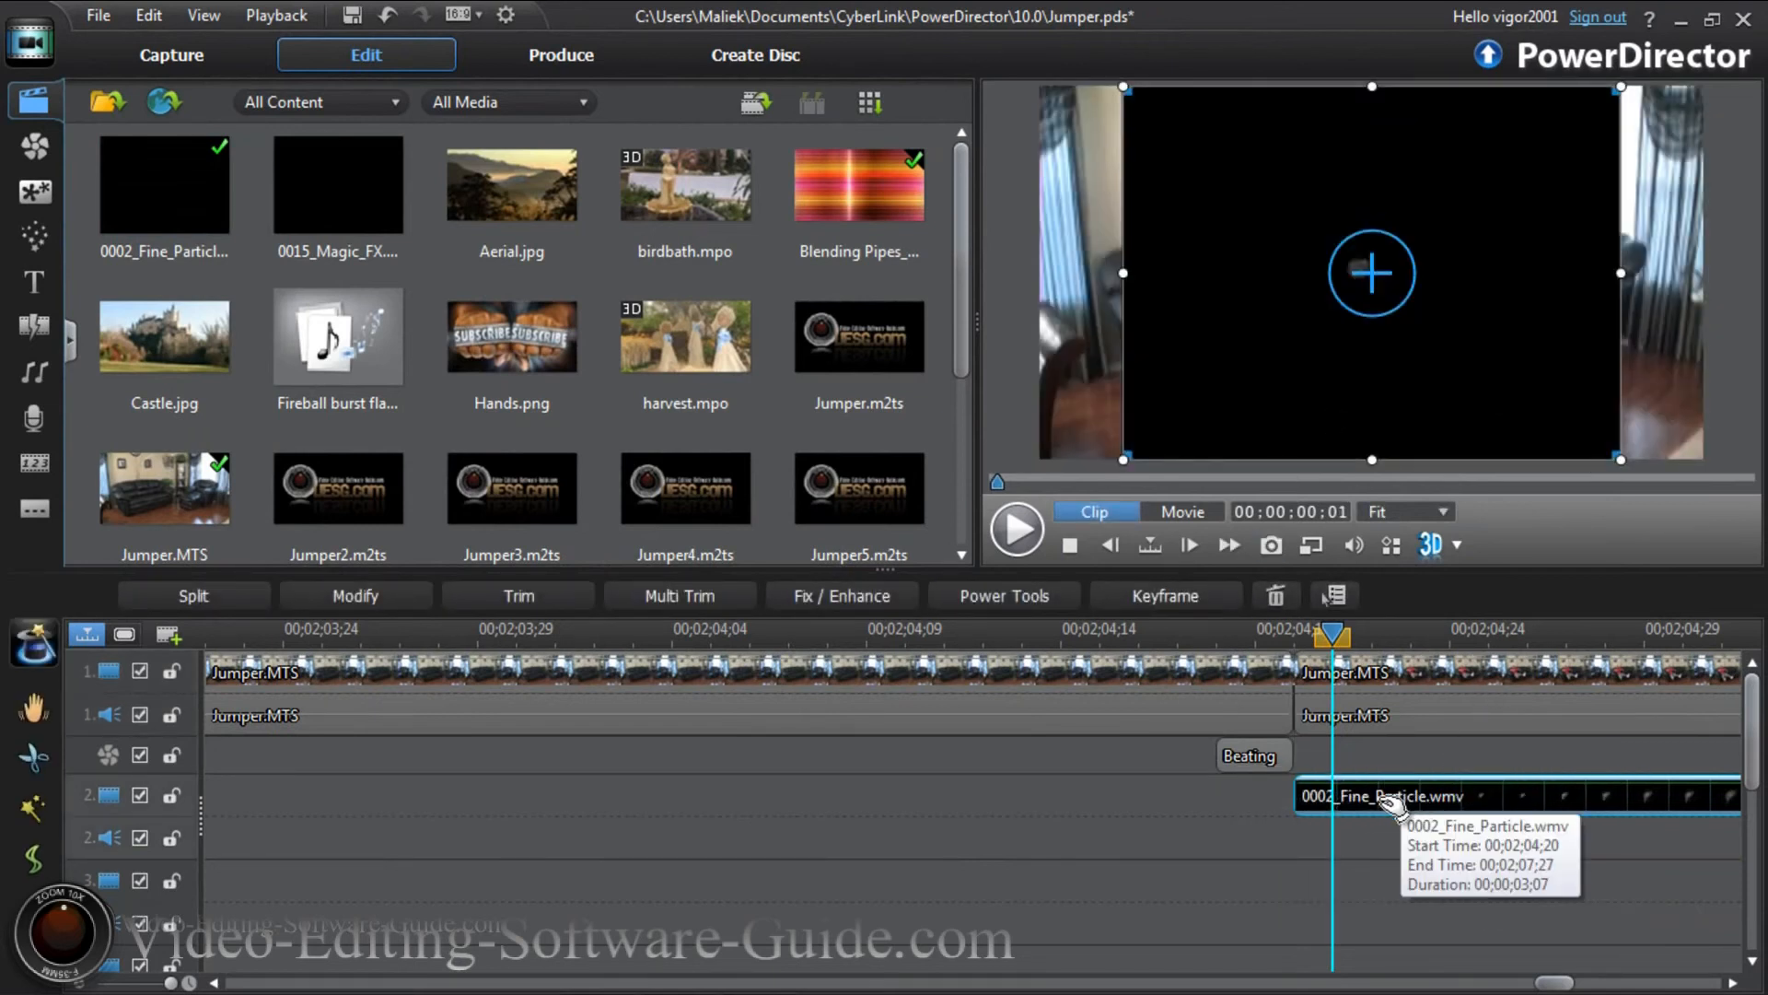
Apply chroma key to the 0002_Fine_Particle.wmv overlay, shrink it to roughly half size and place it over the man on the sofa.
{"action": "left_click", "coordinate": [342, 595]}
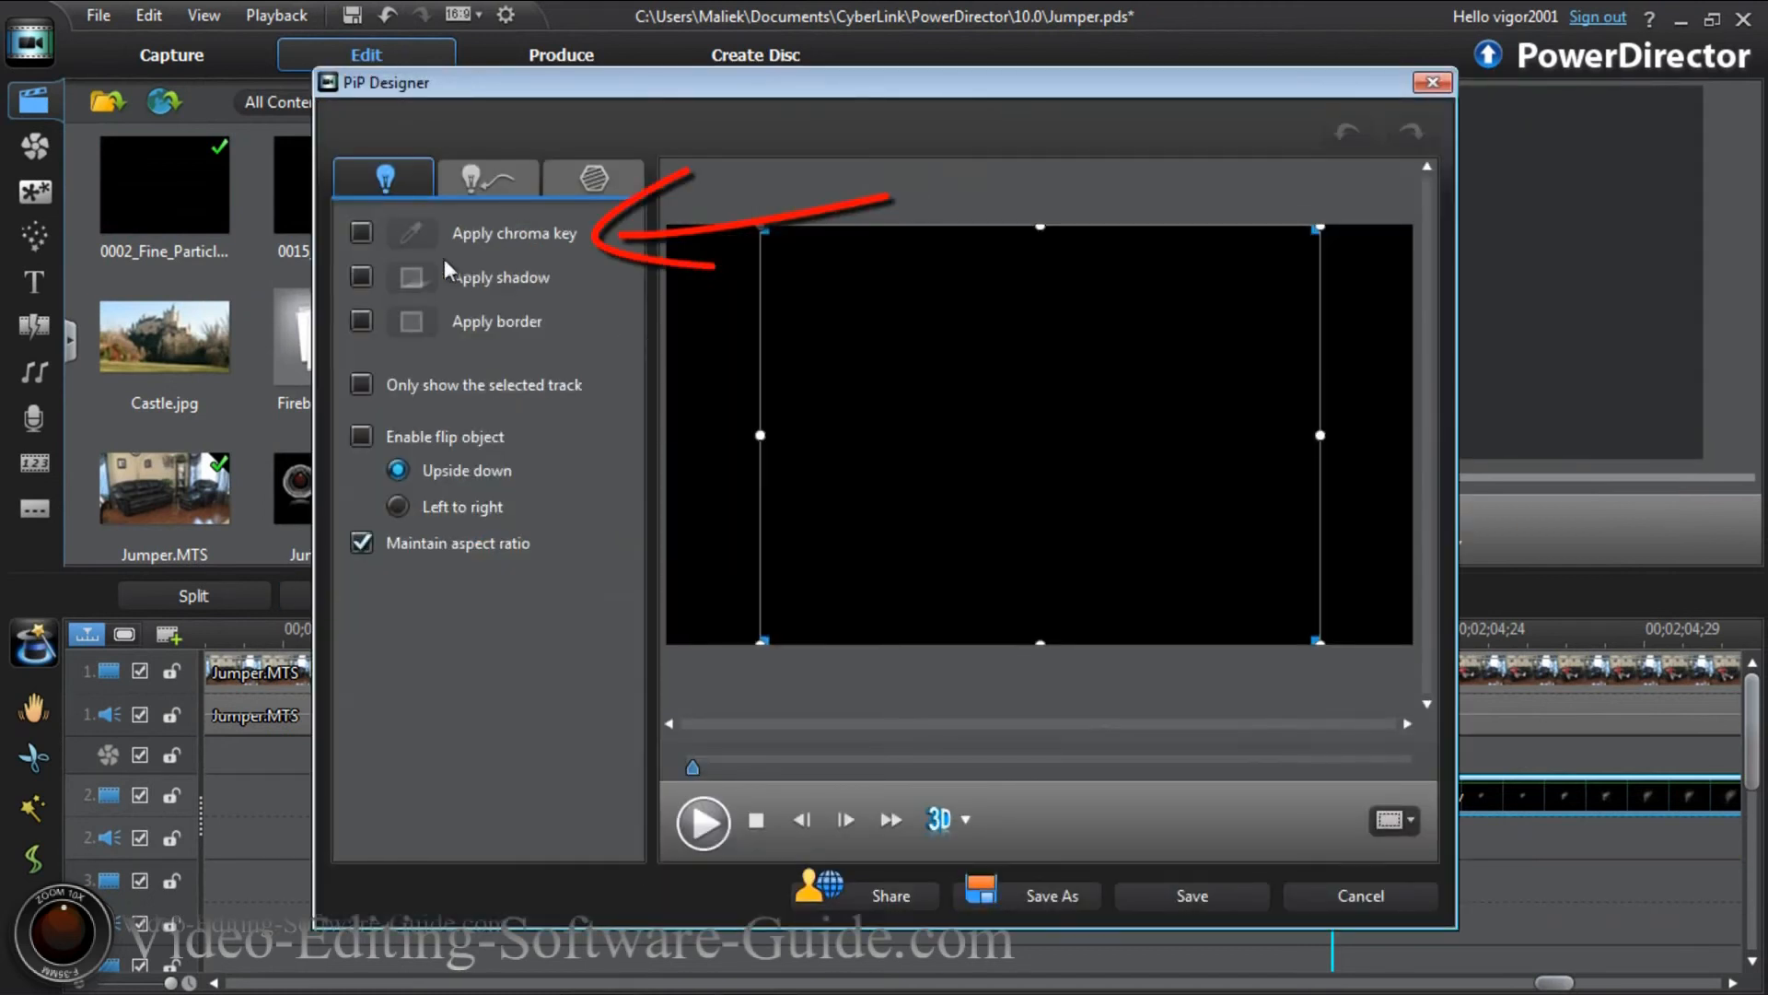
{"action": "left_click", "coordinate": [361, 234]}
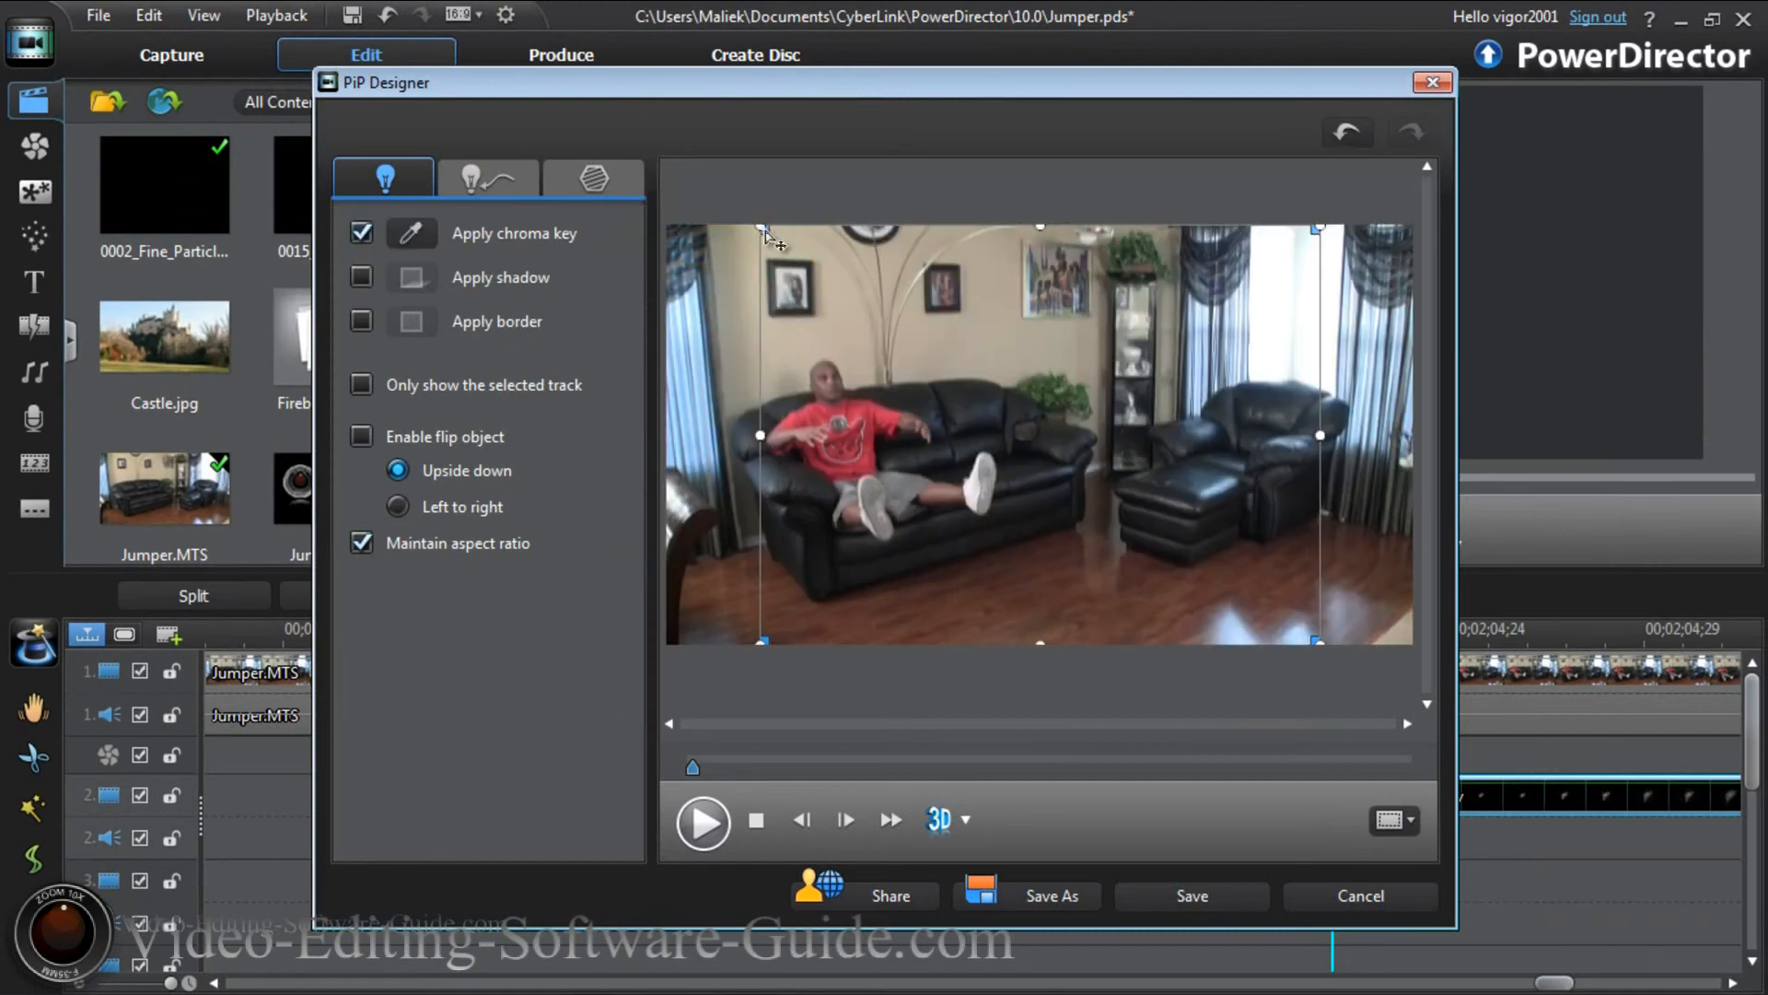
{"action": "left_click_drag", "start_coordinate": [779, 241], "coordinate": [1051, 438]}
{"action": "left_click_drag", "start_coordinate": [1188, 557], "coordinate": [871, 461]}
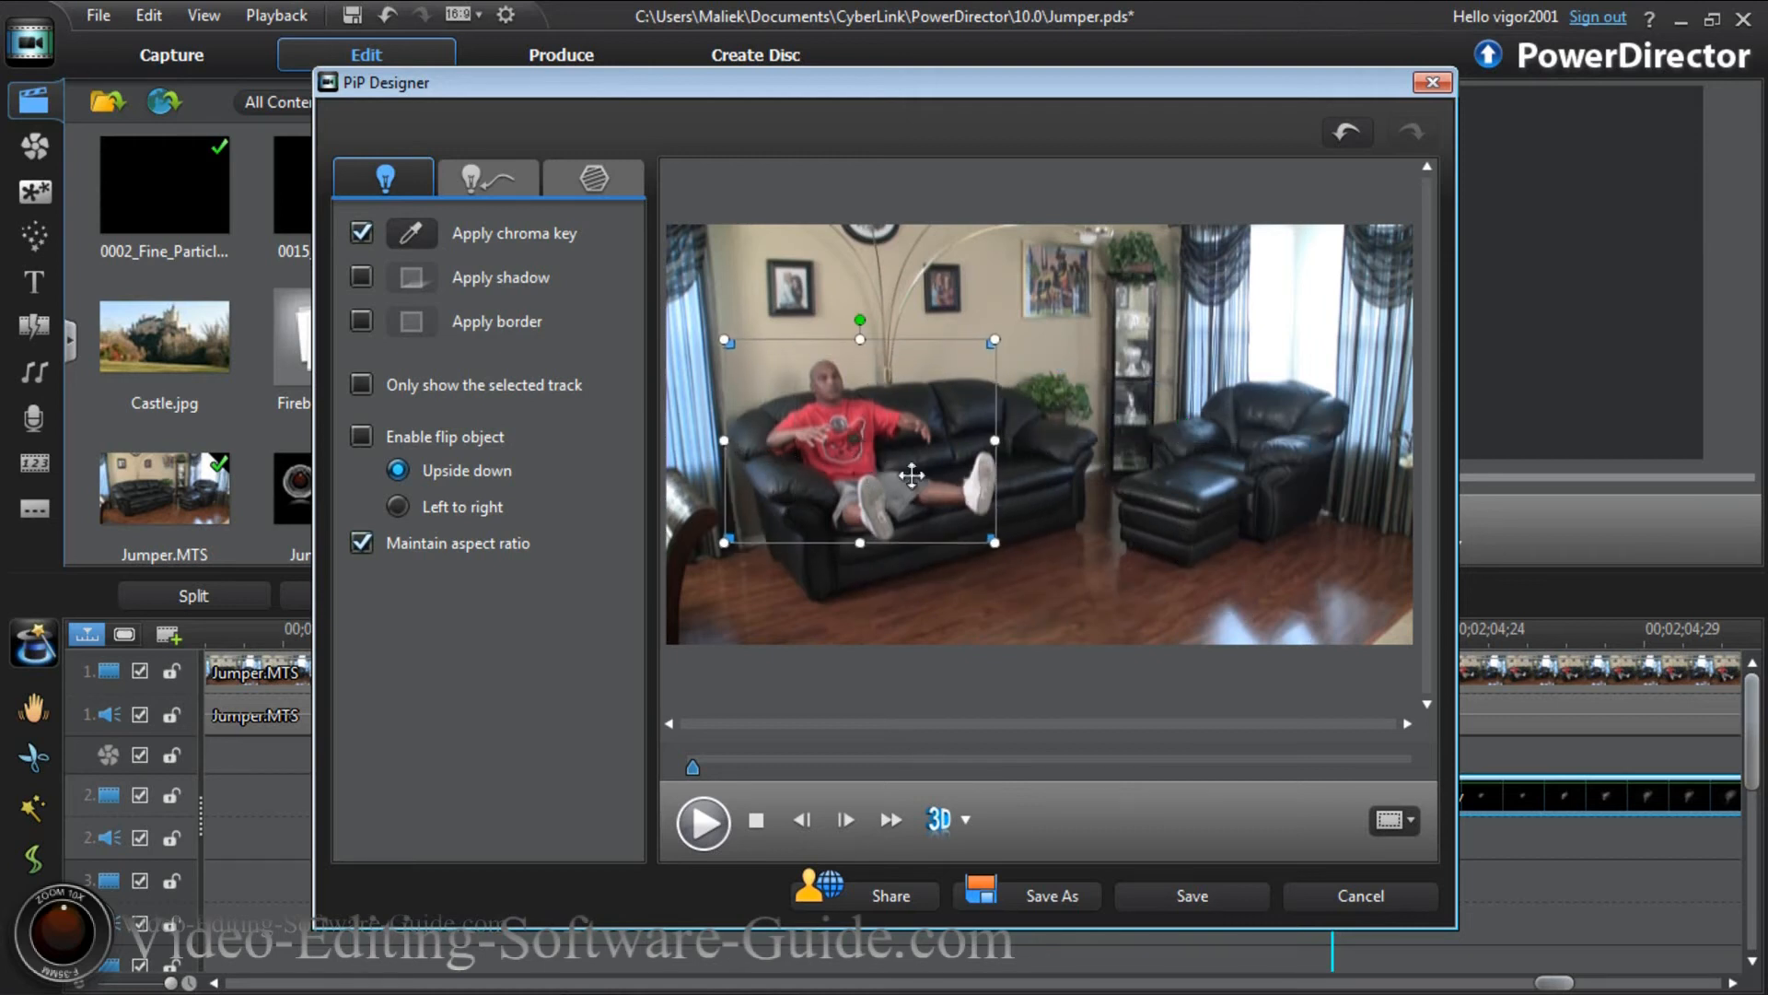
{"action": "left_click_drag", "start_coordinate": [875, 442], "coordinate": [868, 440]}
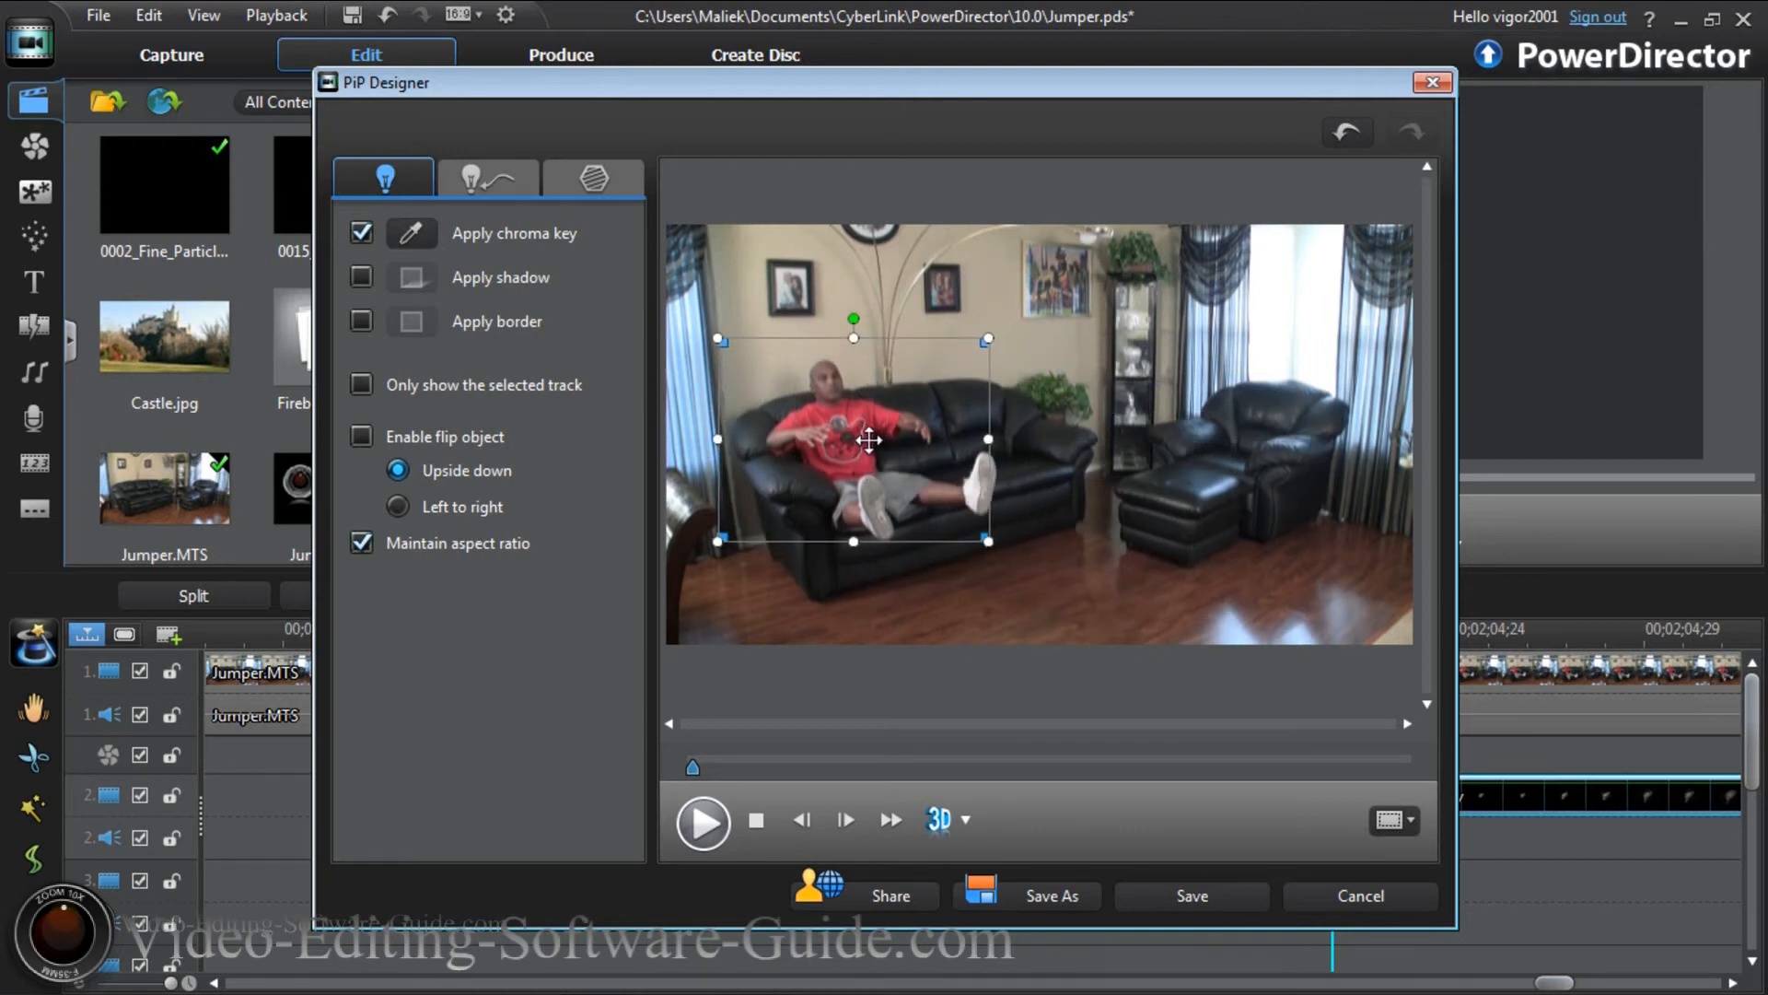
Preview the keyed particle overlay in the PiP Designer and save its changes.
{"action": "left_click", "coordinate": [706, 818]}
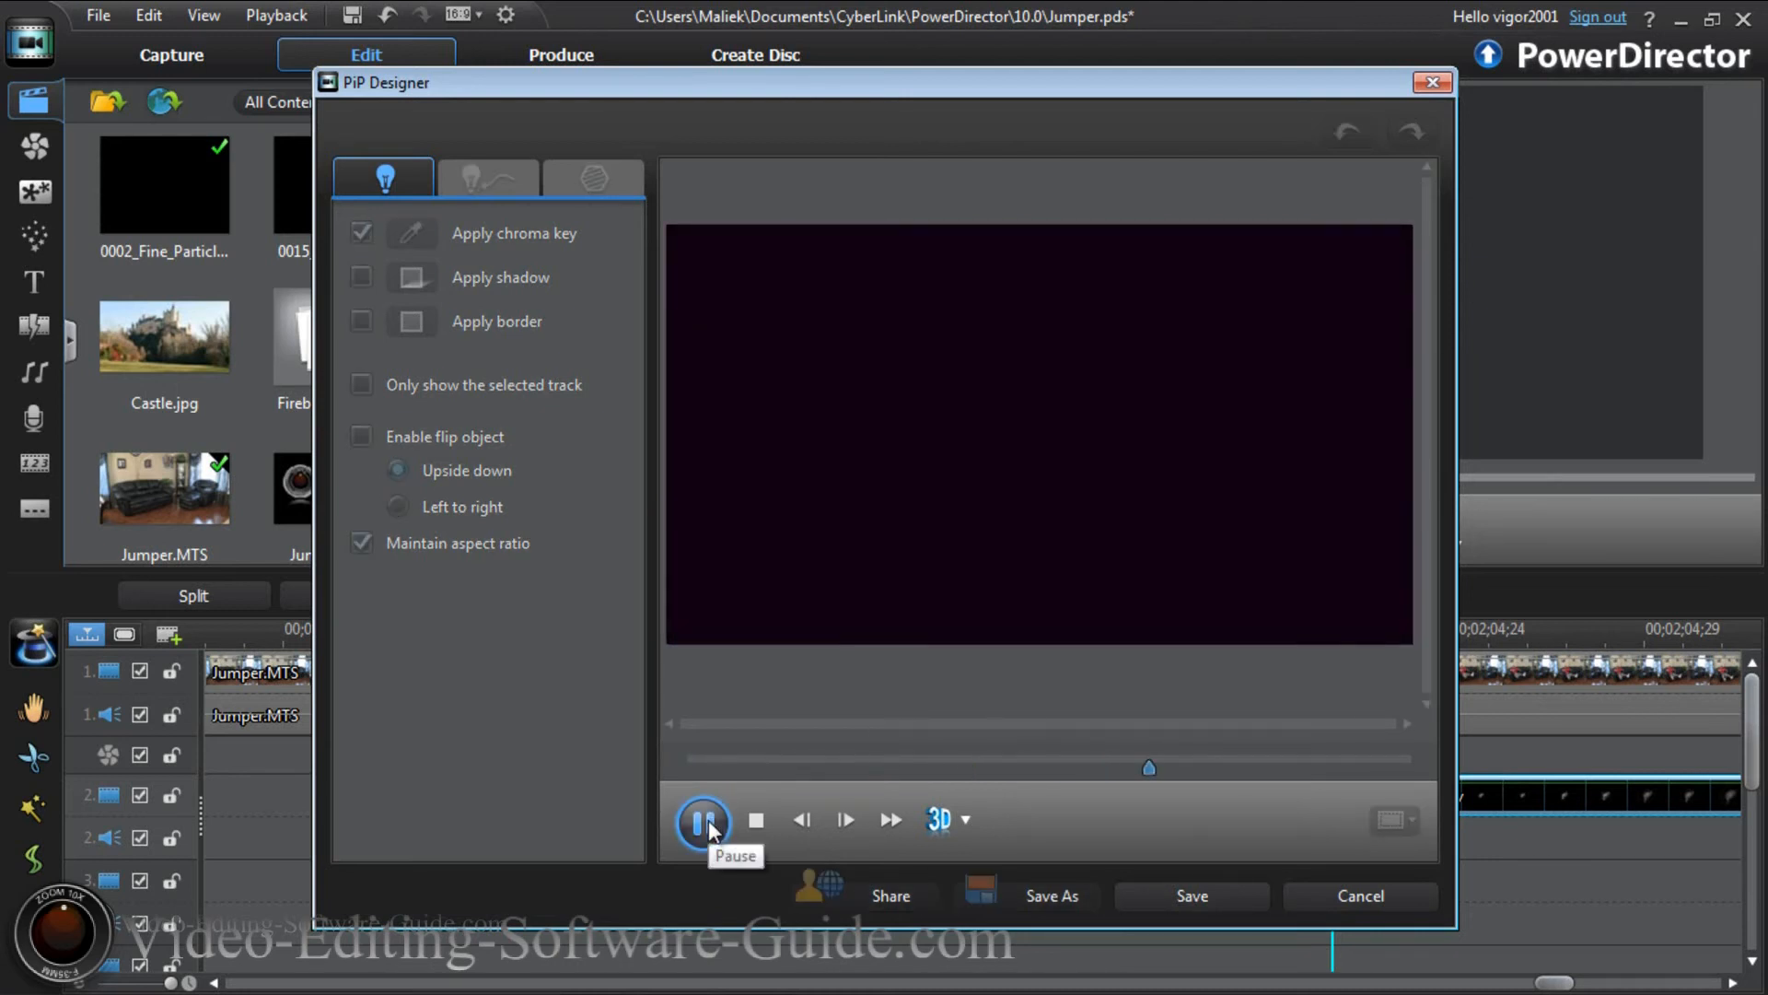
{"action": "left_click", "coordinate": [705, 820]}
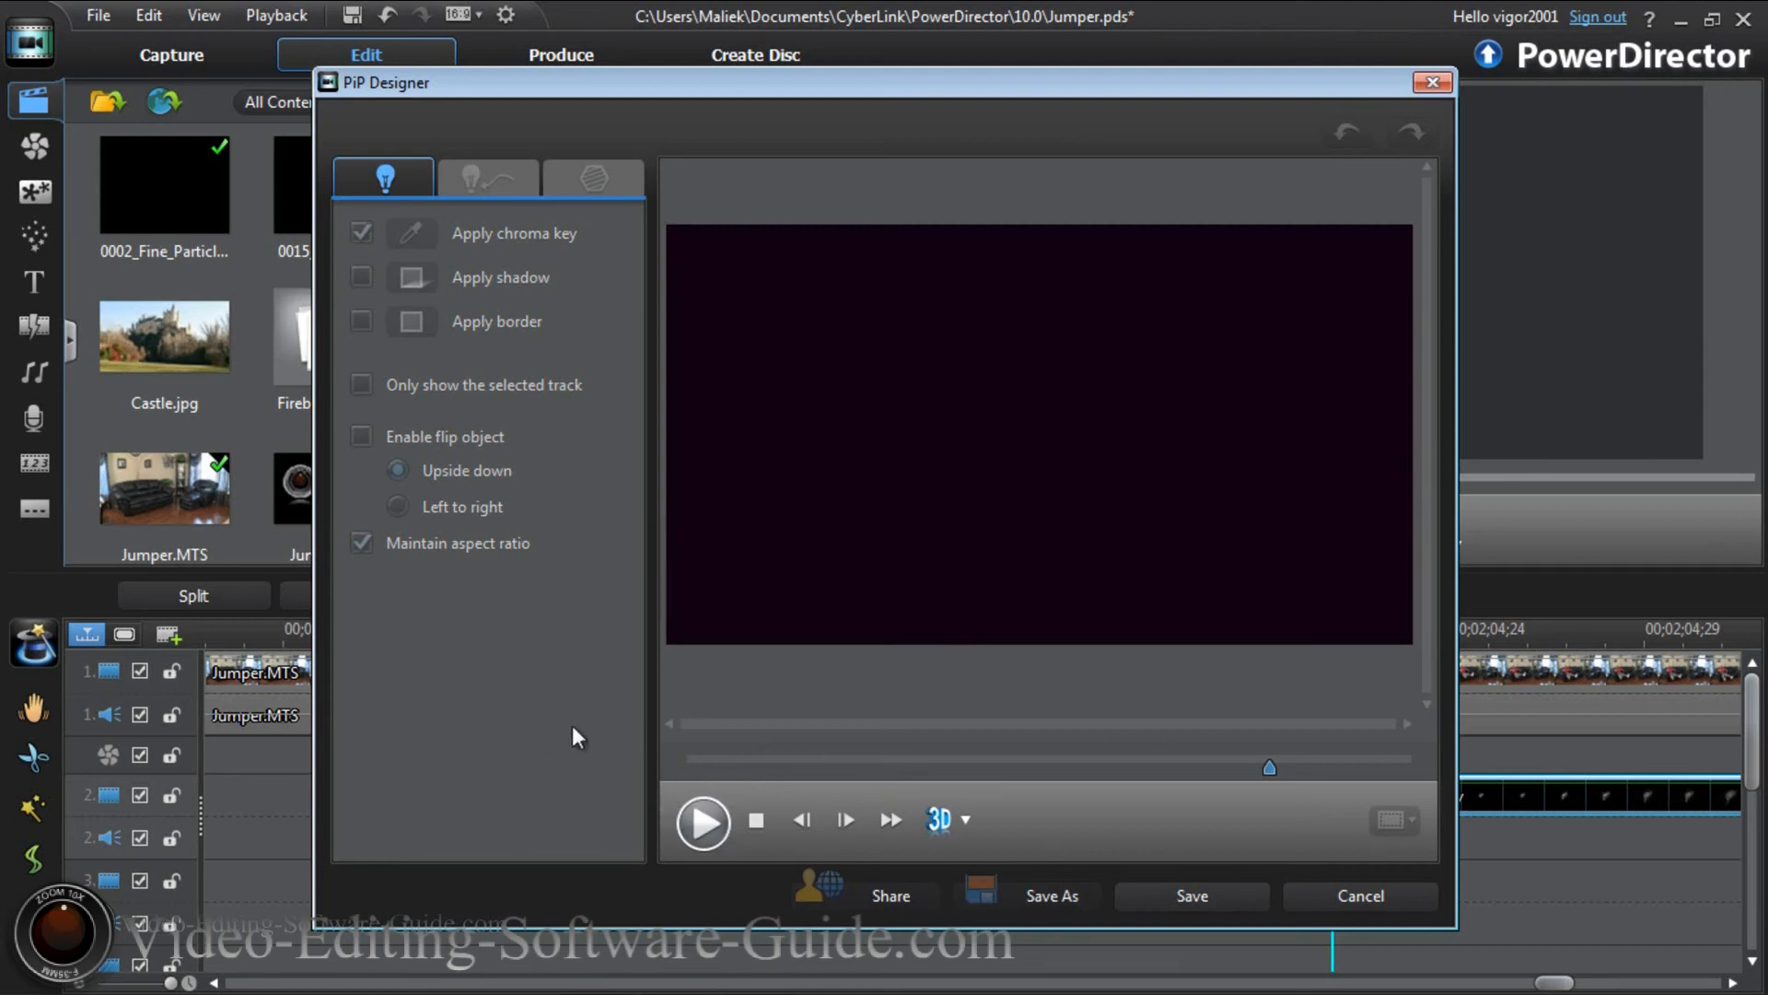
{"action": "left_click", "coordinate": [1208, 897]}
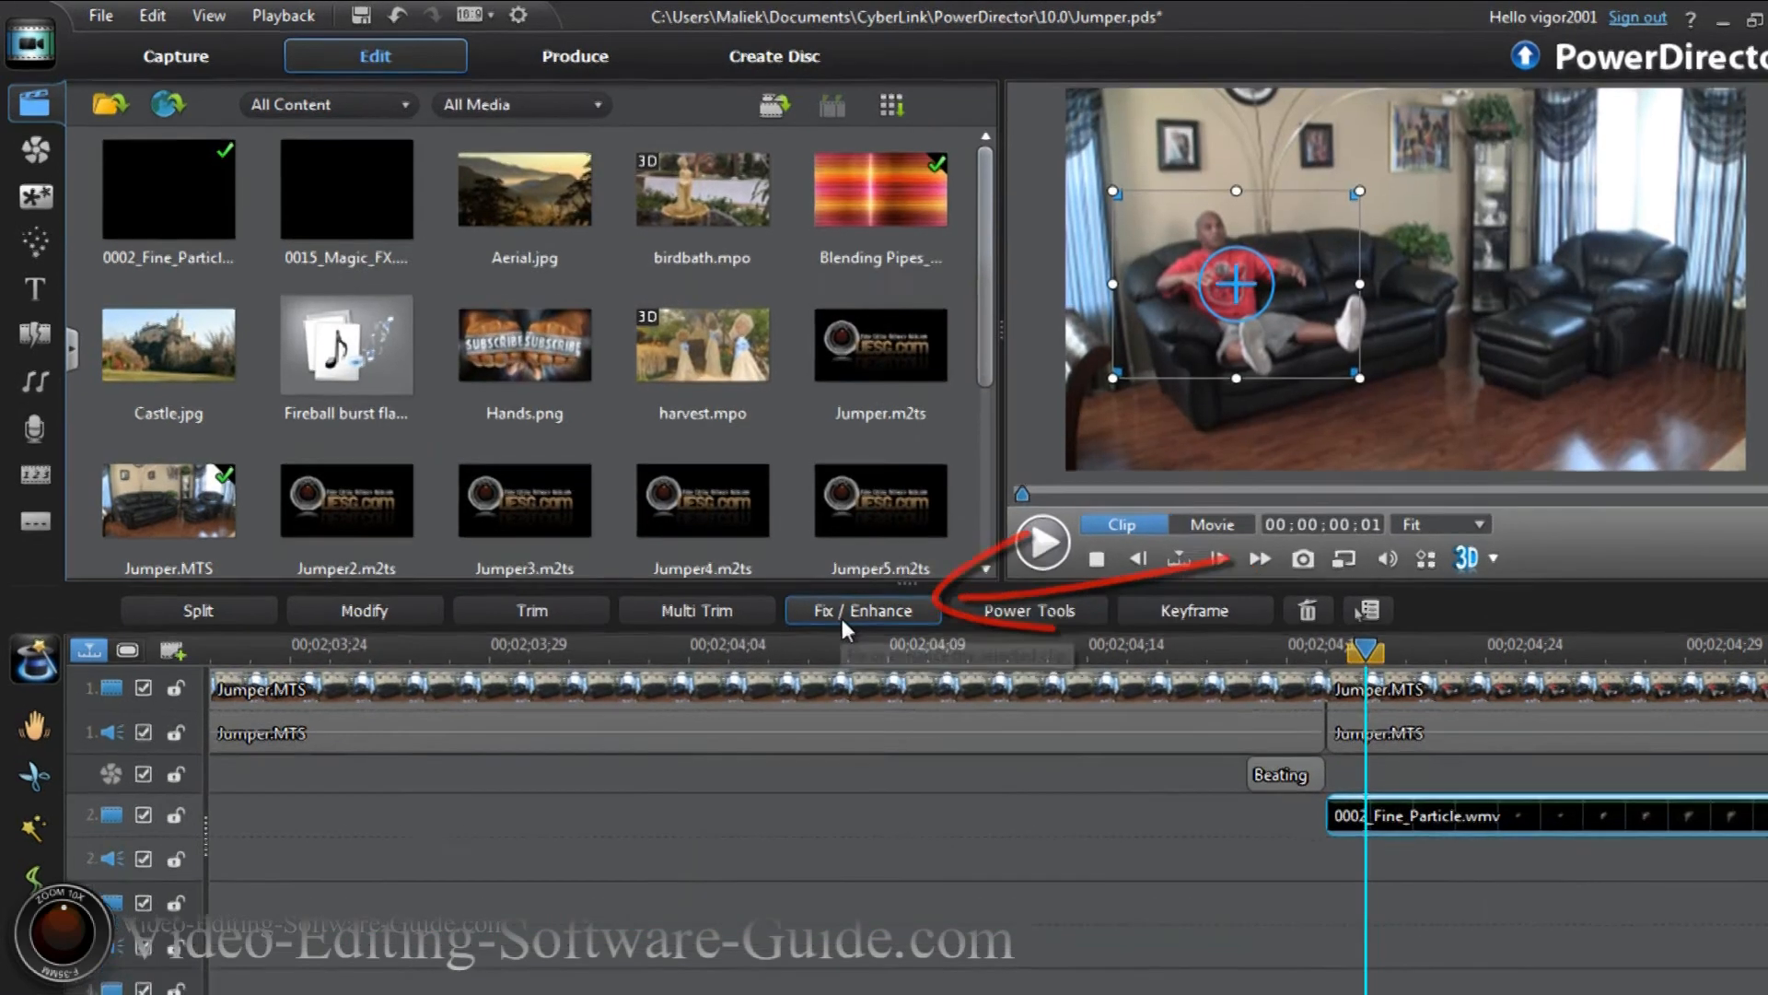
Enable Color Adjustment for the particle clip and close the Fix / Enhance settings.
{"action": "left_click", "coordinate": [837, 602]}
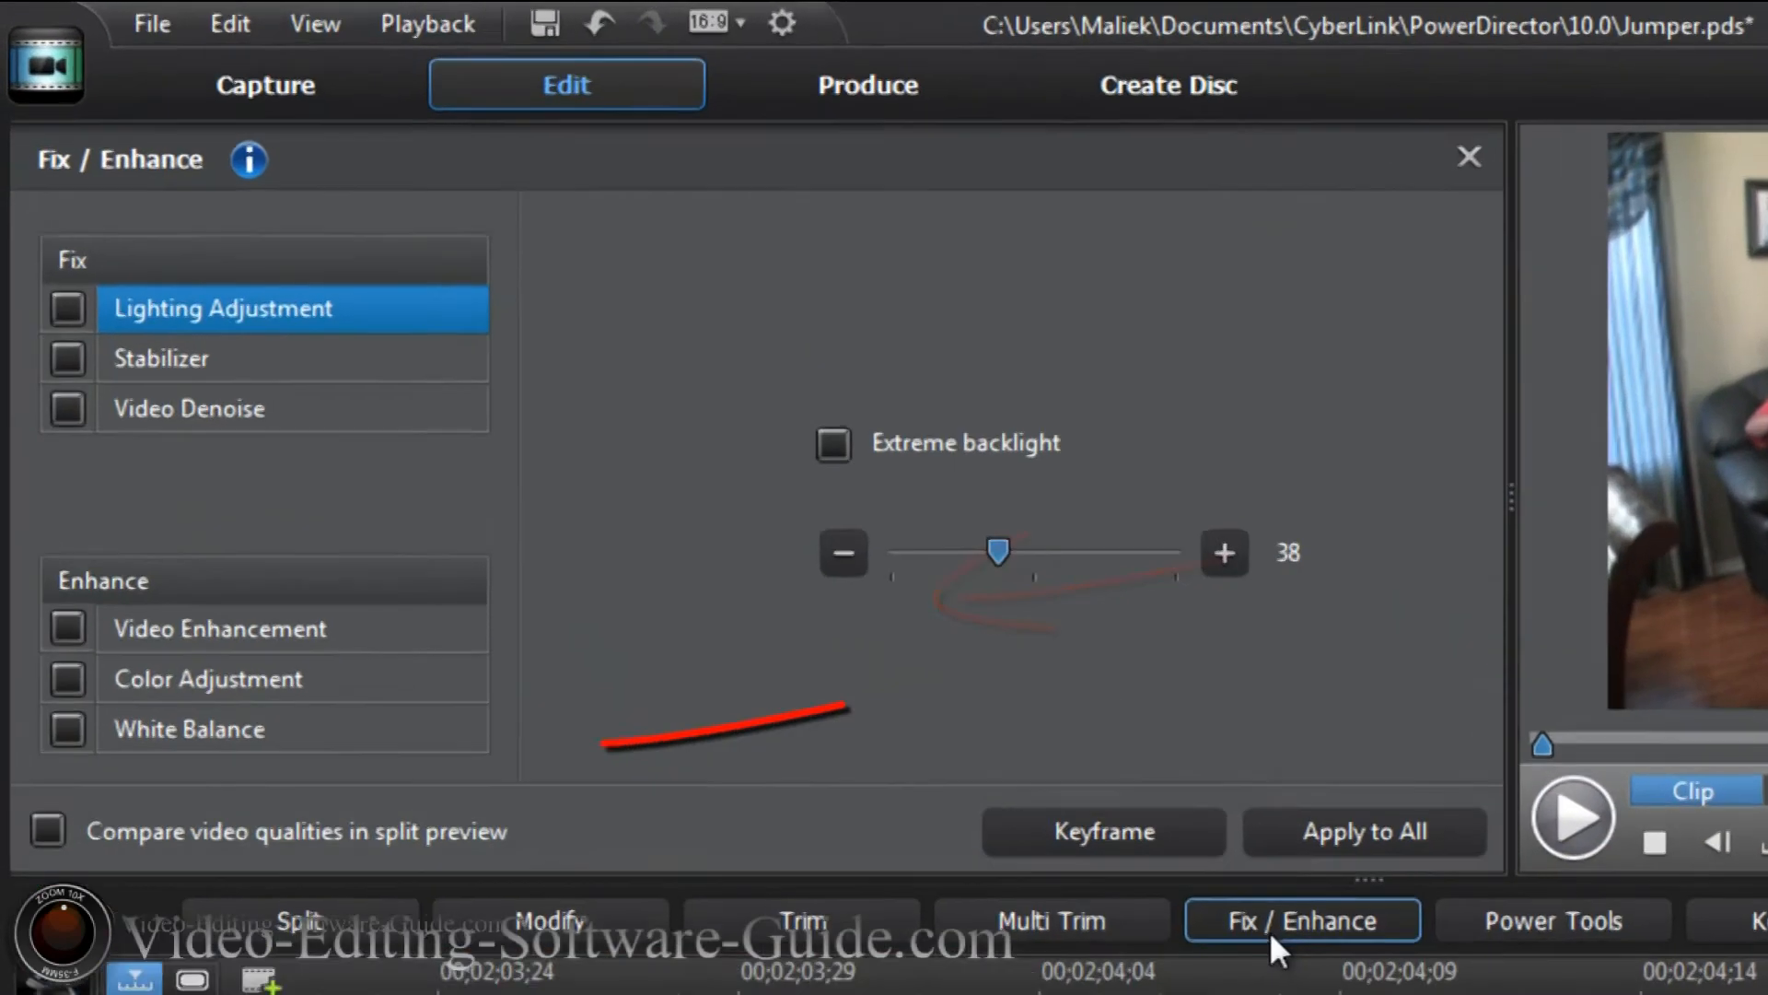
{"action": "left_click", "coordinate": [67, 679]}
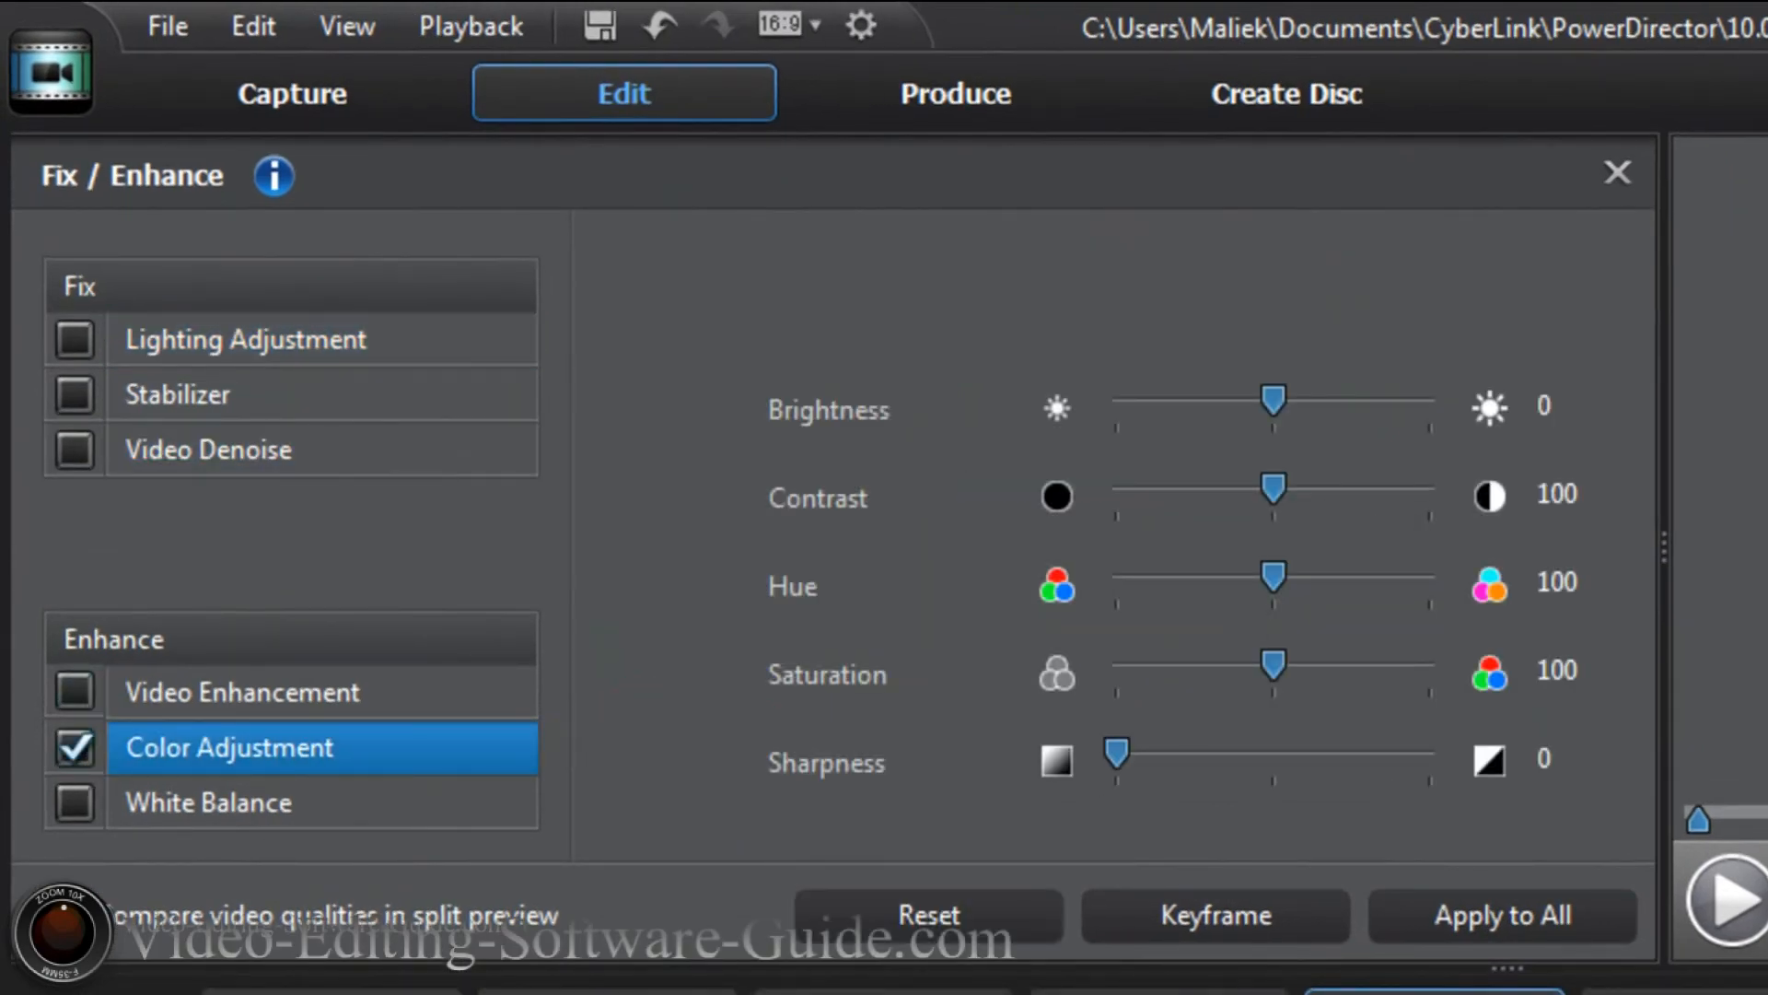
{"action": "left_click", "coordinate": [1619, 177]}
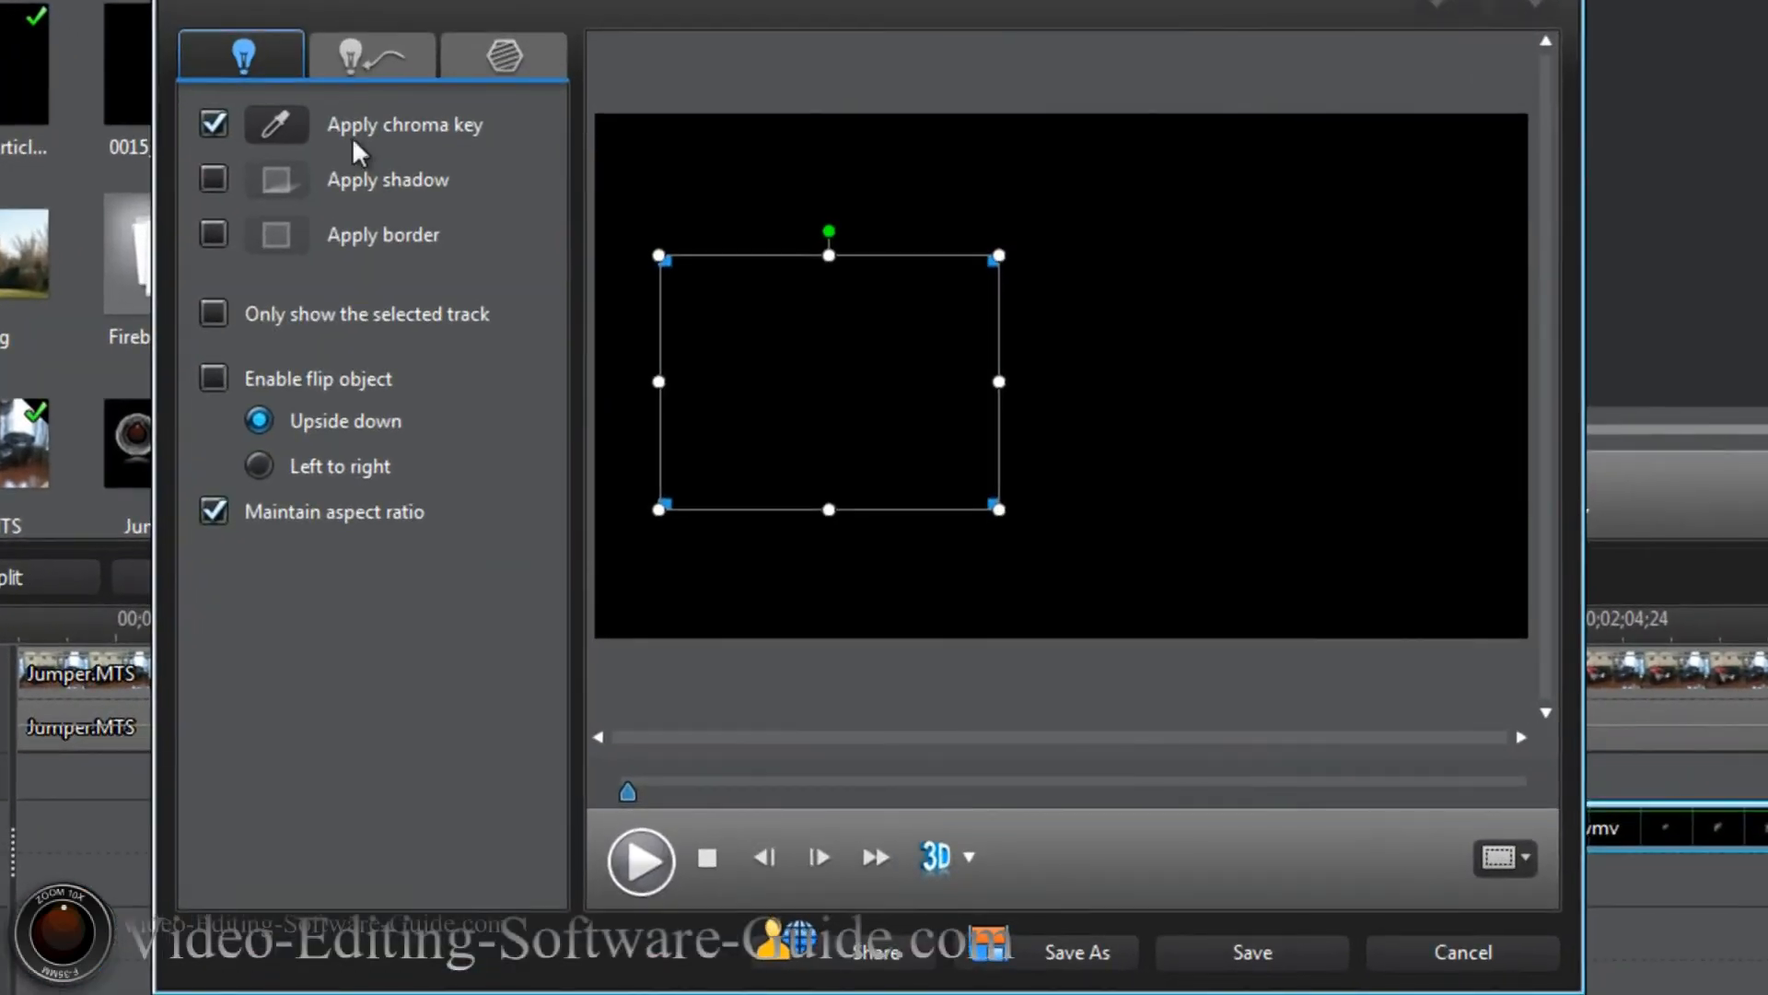
Reopen the particle clip's chroma key settings to examine the intensity and hue tolerances, and close them.
{"action": "left_click", "coordinate": [277, 125]}
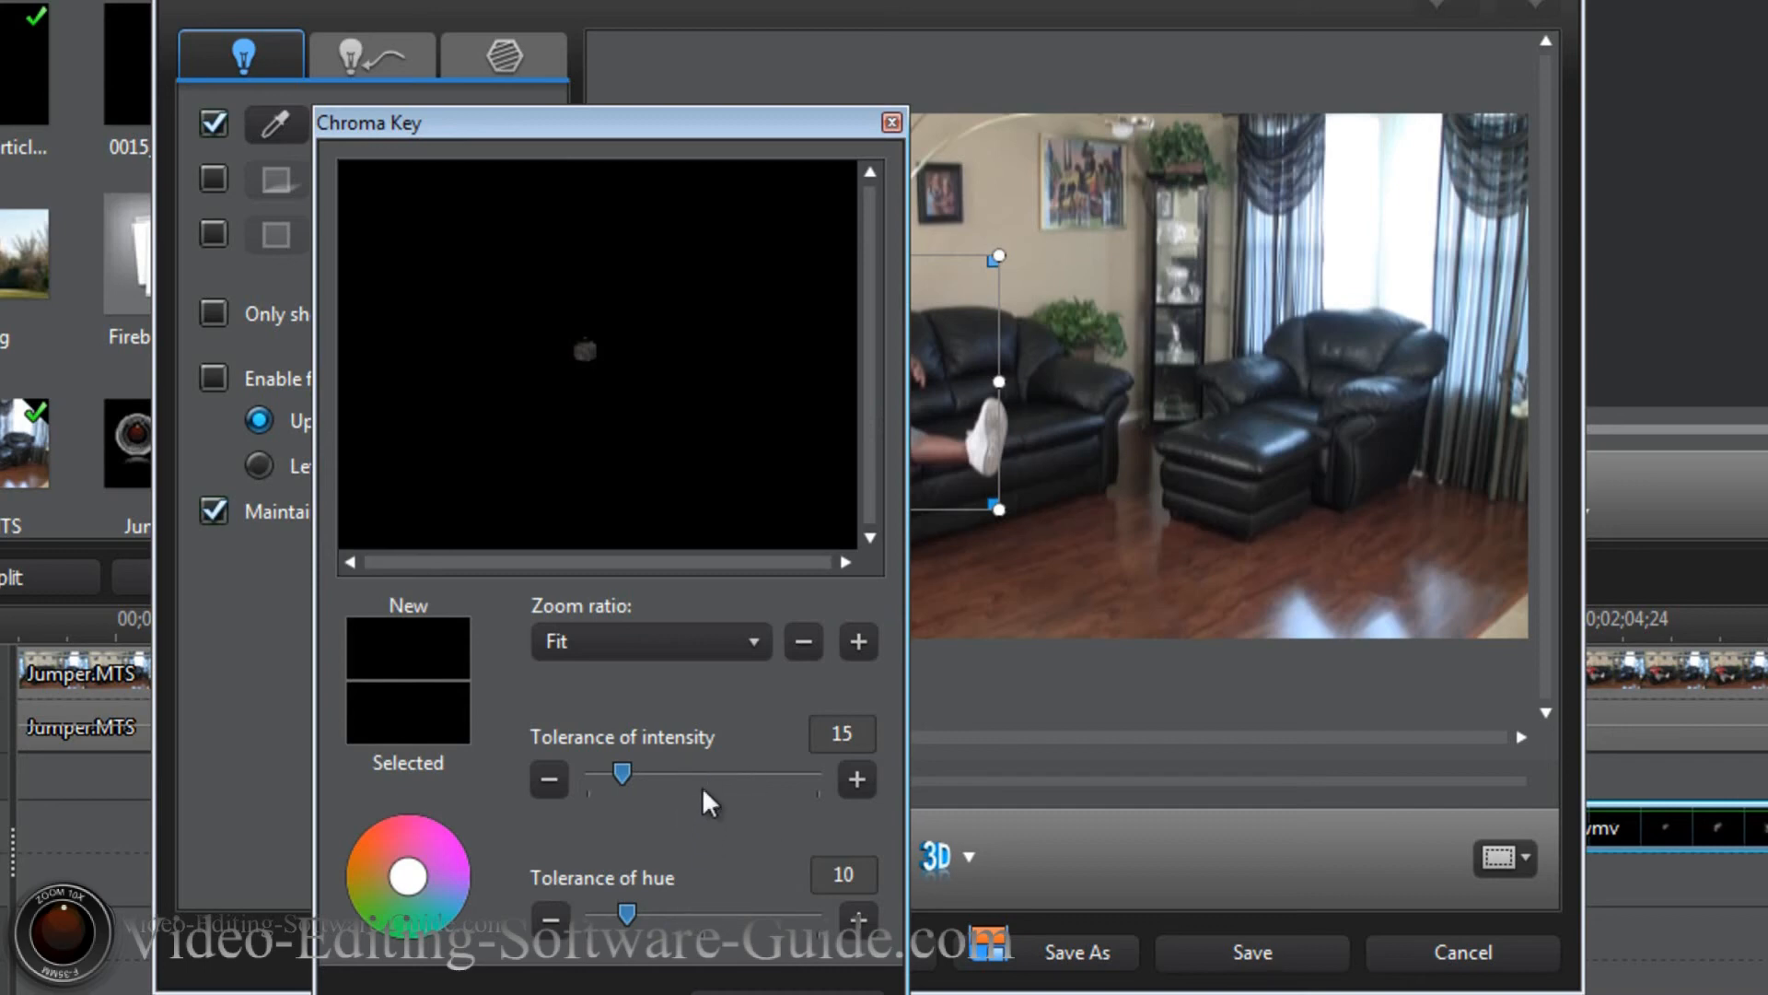
{"action": "left_click", "coordinate": [787, 992]}
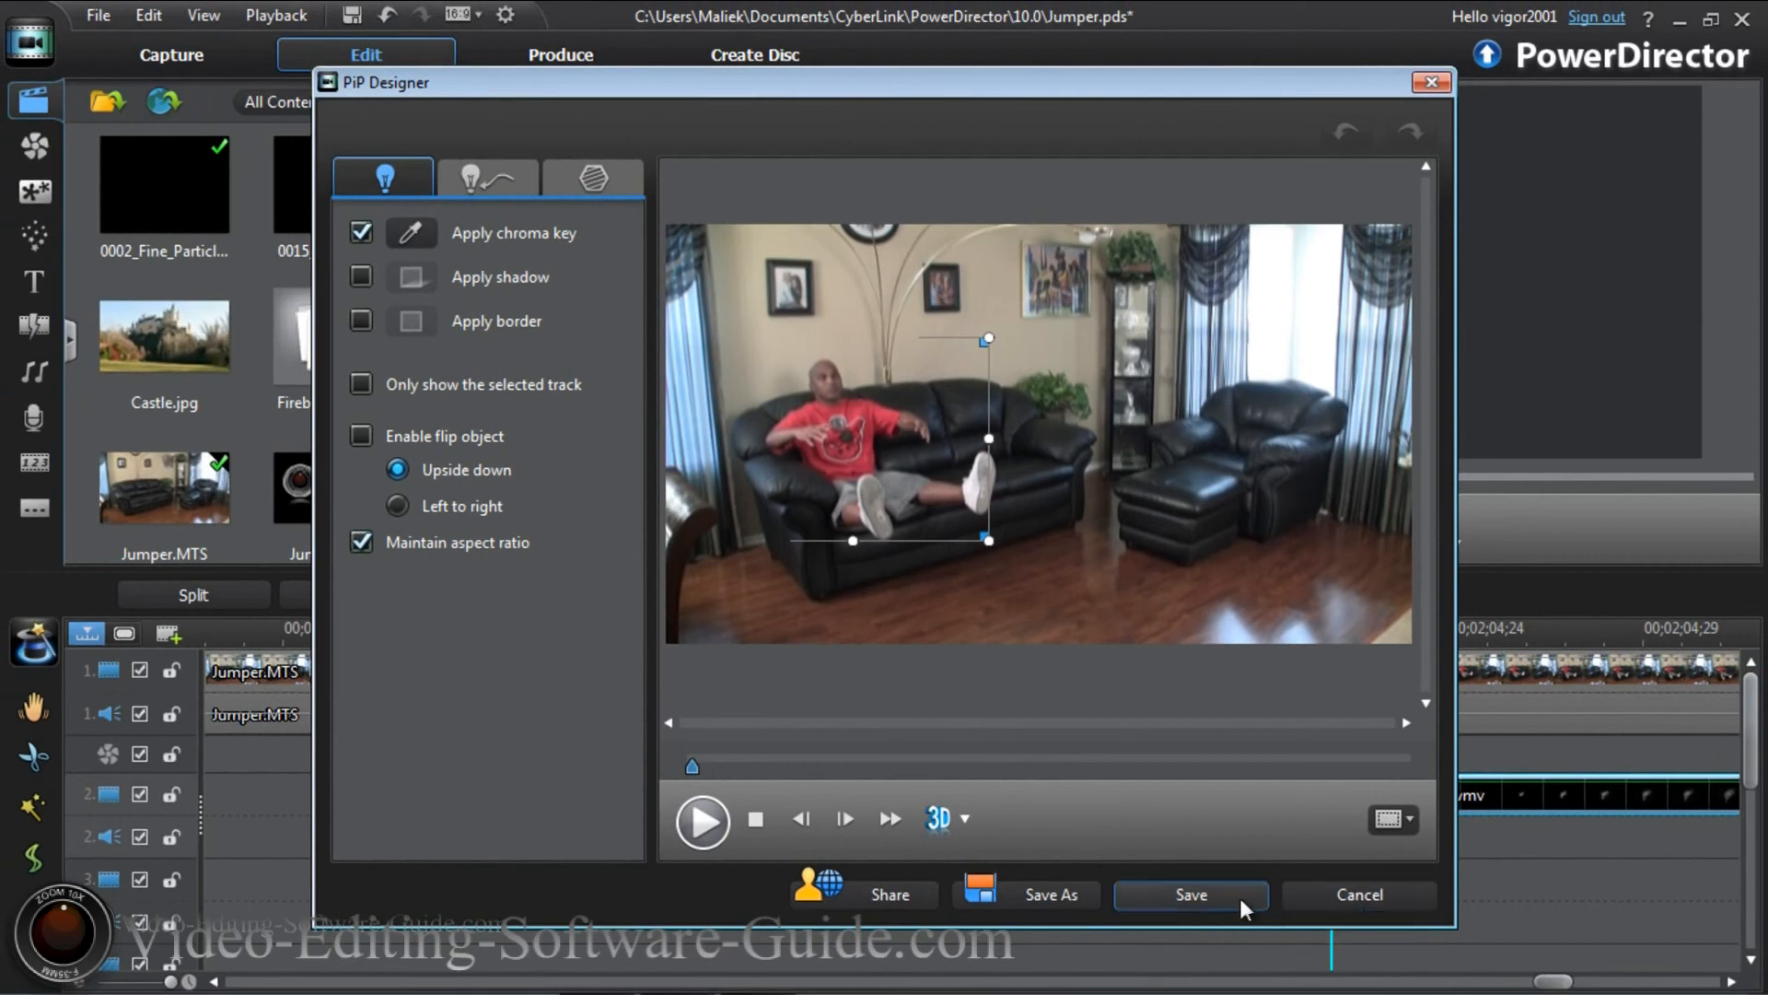
{"action": "left_click", "coordinate": [1317, 965]}
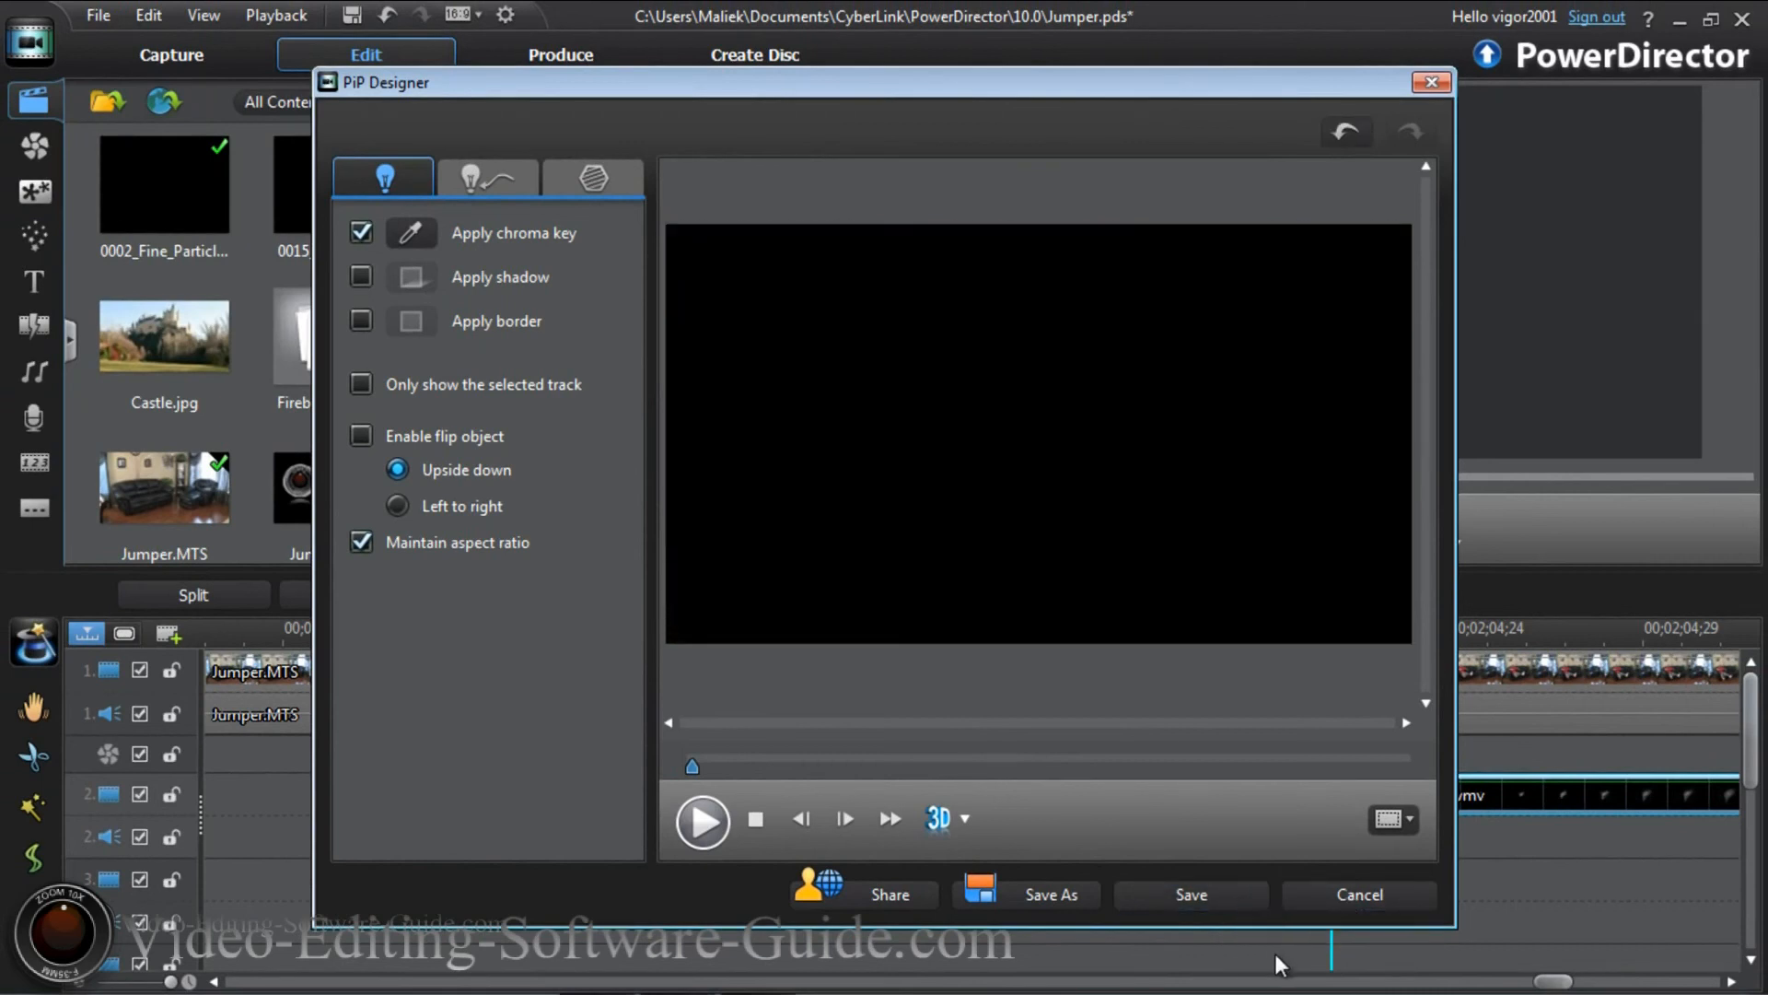